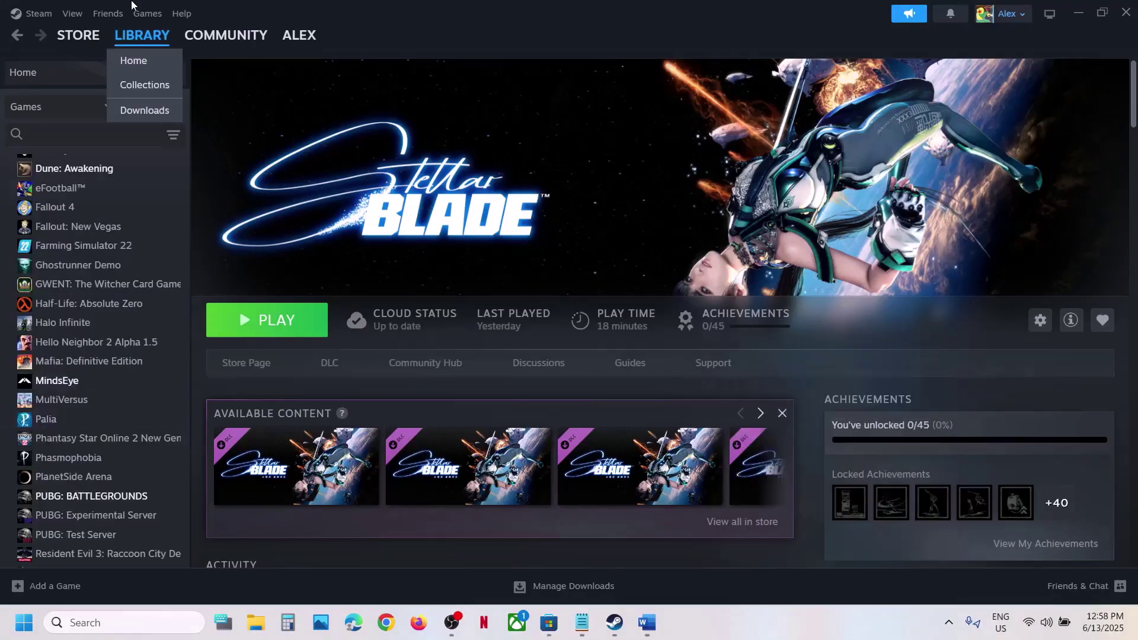
Show Steam's Exit command and the Windows Restart option without running either
click(32, 14)
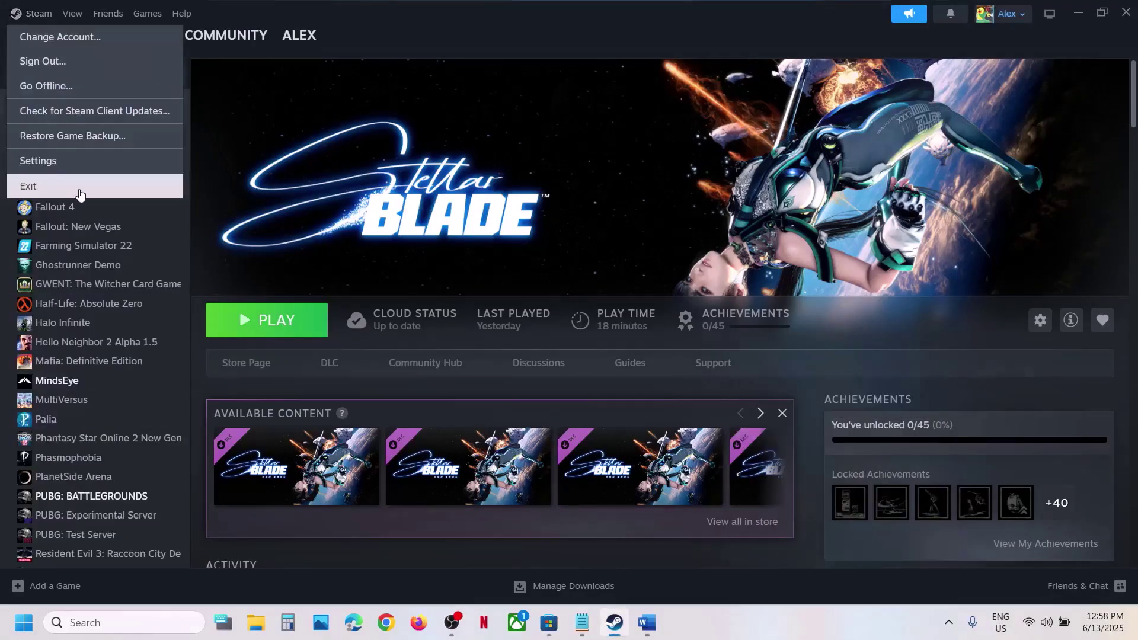
click(379, 184)
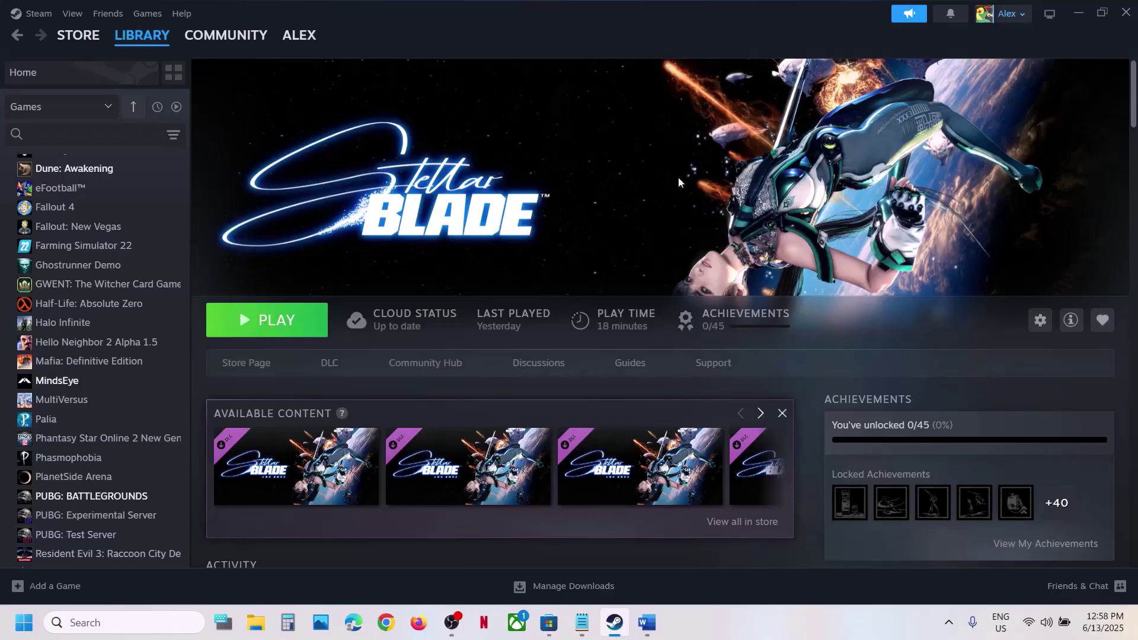
click(24, 622)
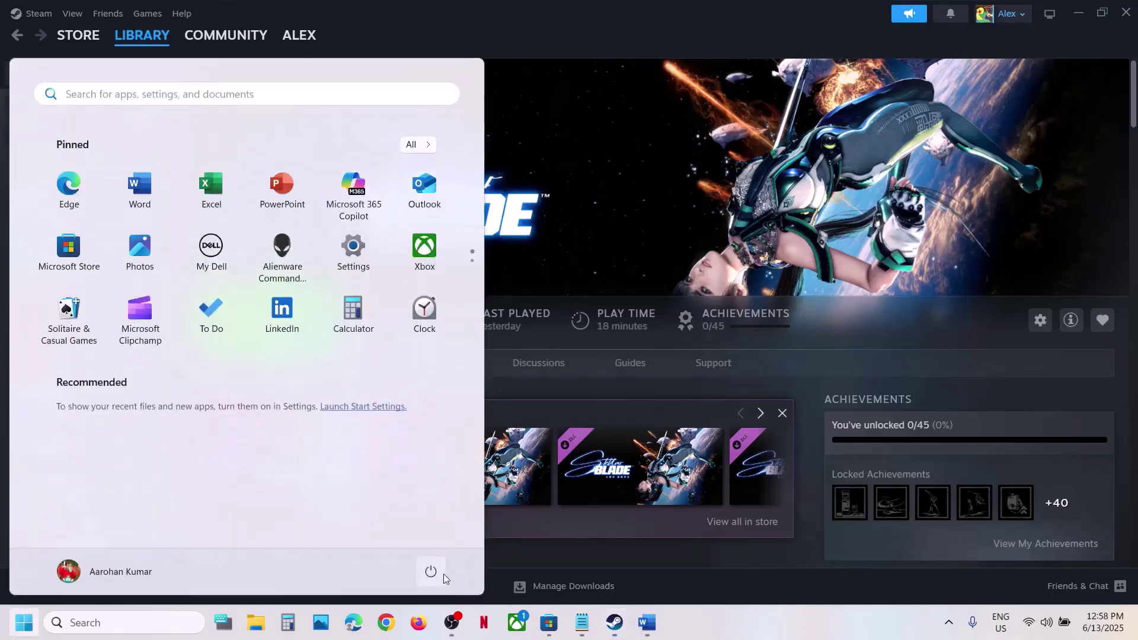
click(444, 573)
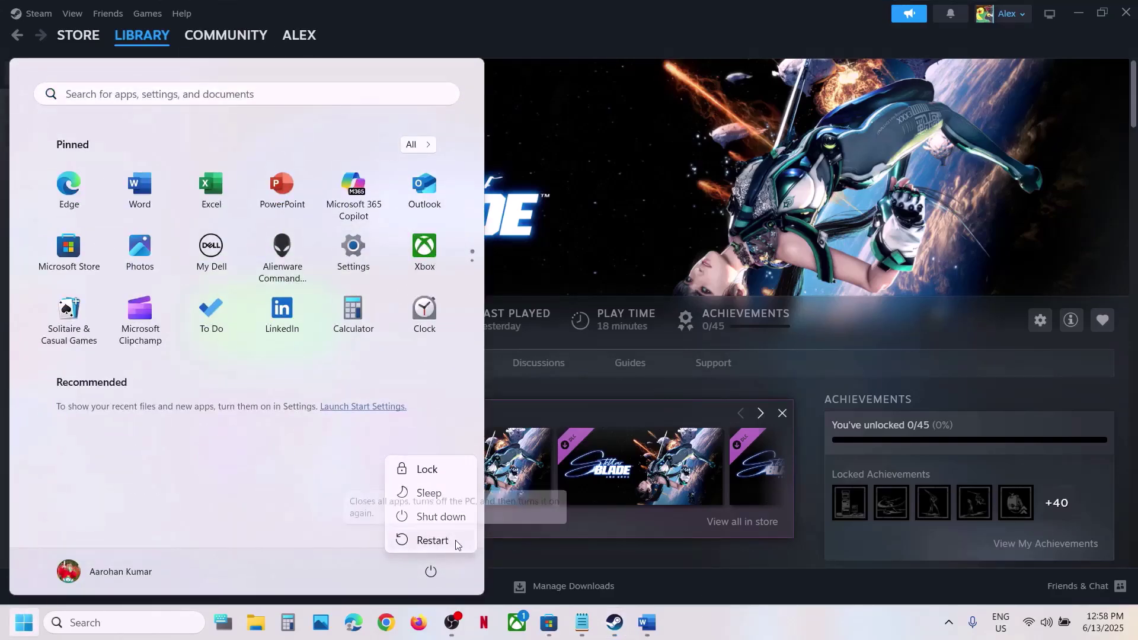
click(688, 216)
Switch to the Word document and highlight the Step 2 text "Update the system BIOS"
click(646, 622)
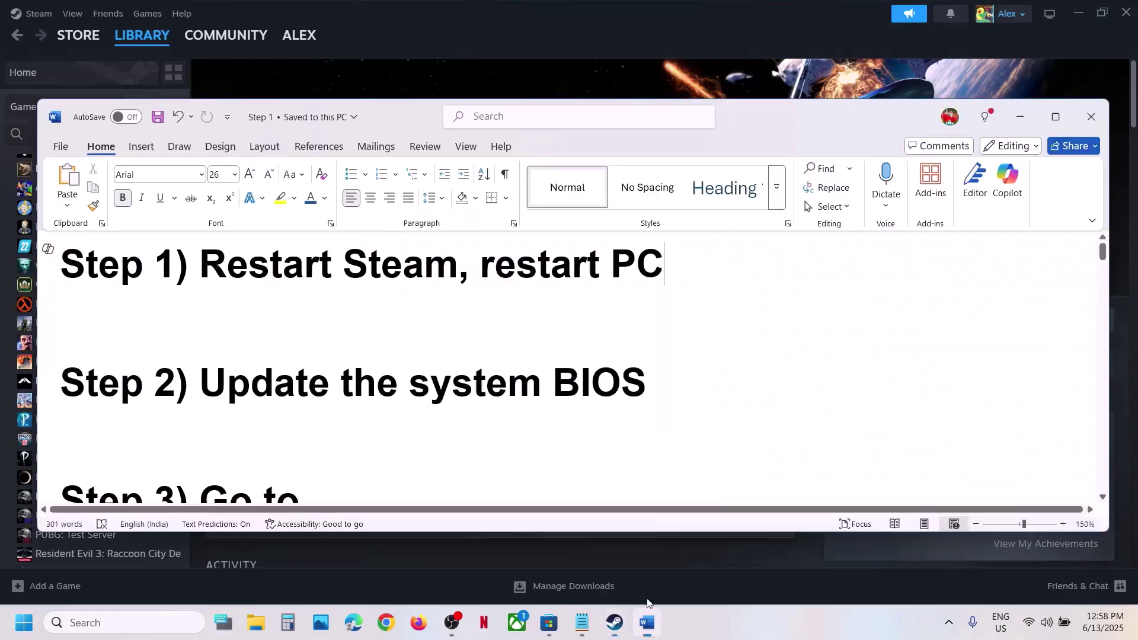
drag(212, 393, 766, 397)
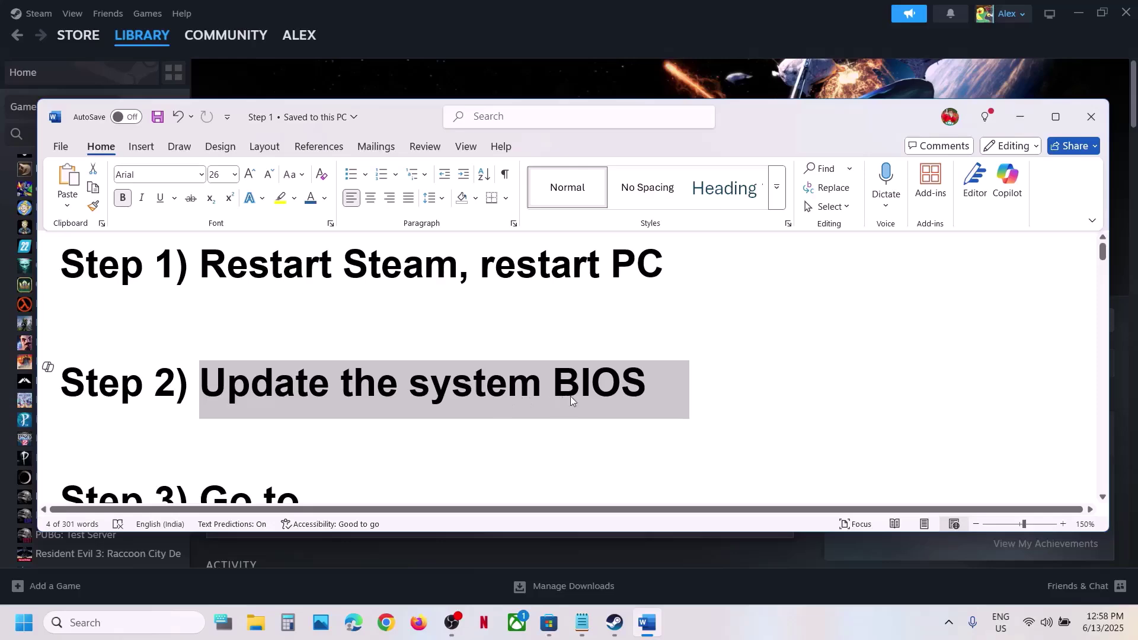
Switch to Dell Support in Chrome and browse Computers, Laptops, G Series to select the Dell G15 5510
click(737, 611)
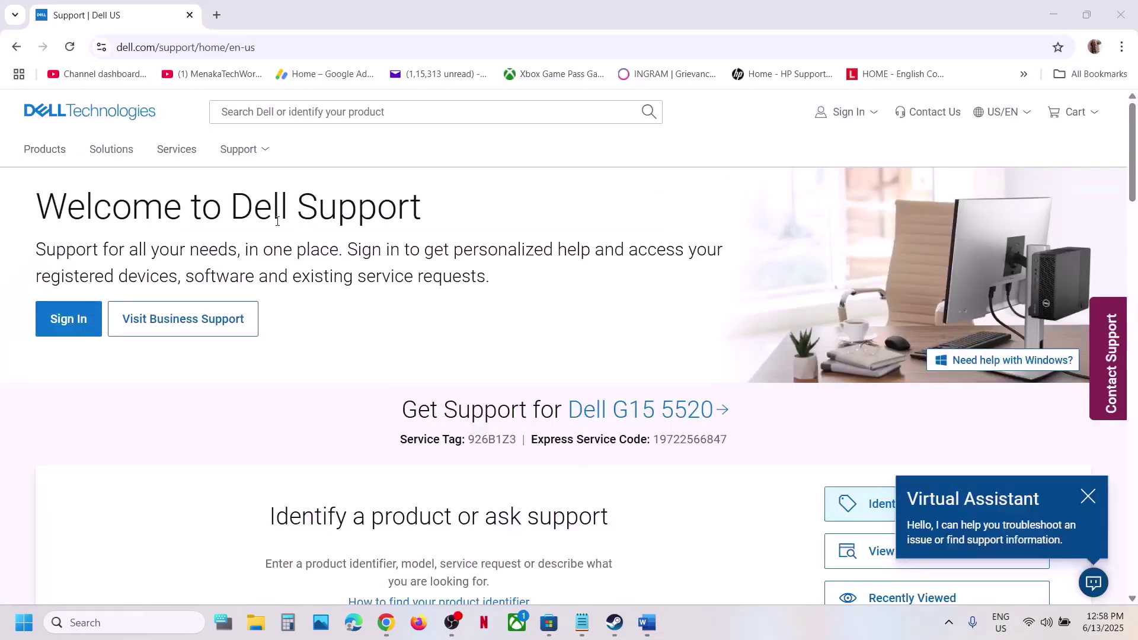
scroll(472, 314, down, 6)
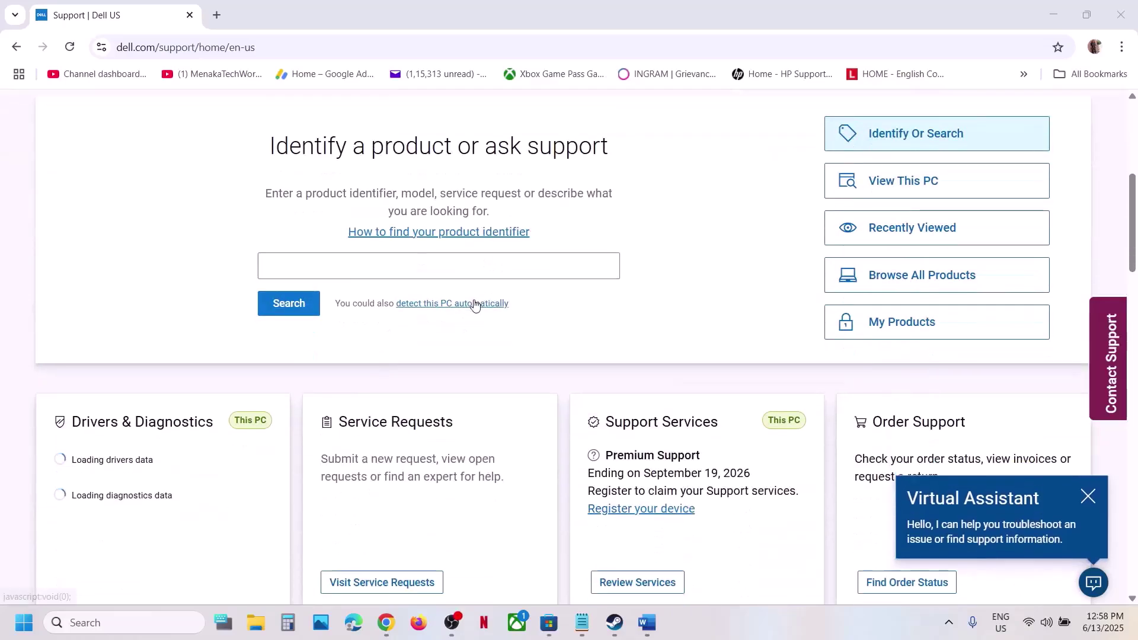
click(972, 274)
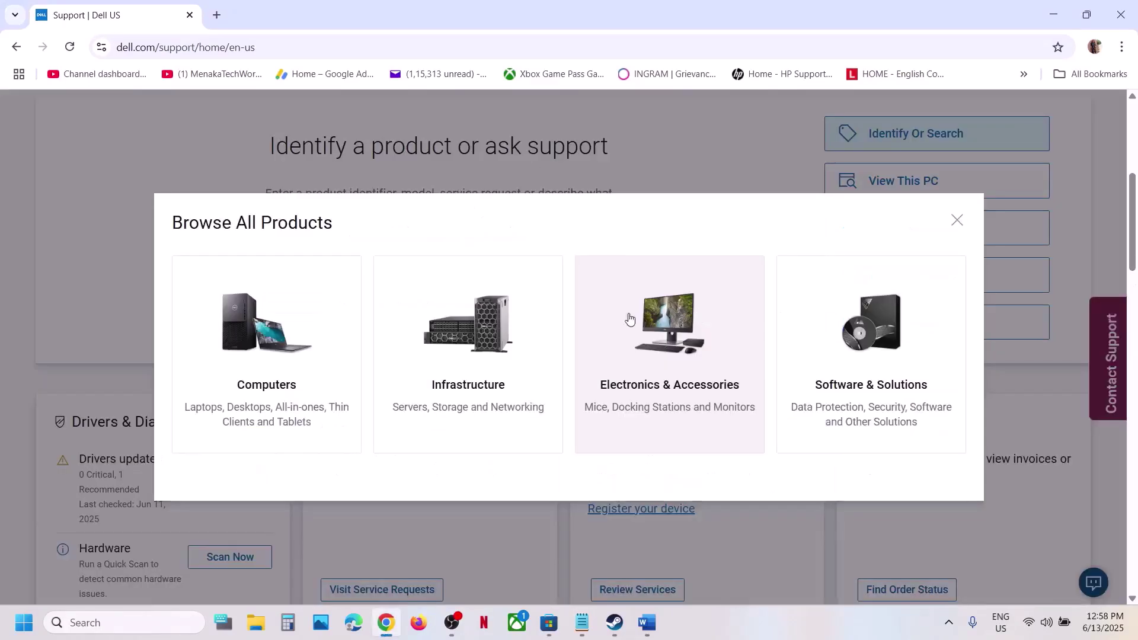
click(294, 354)
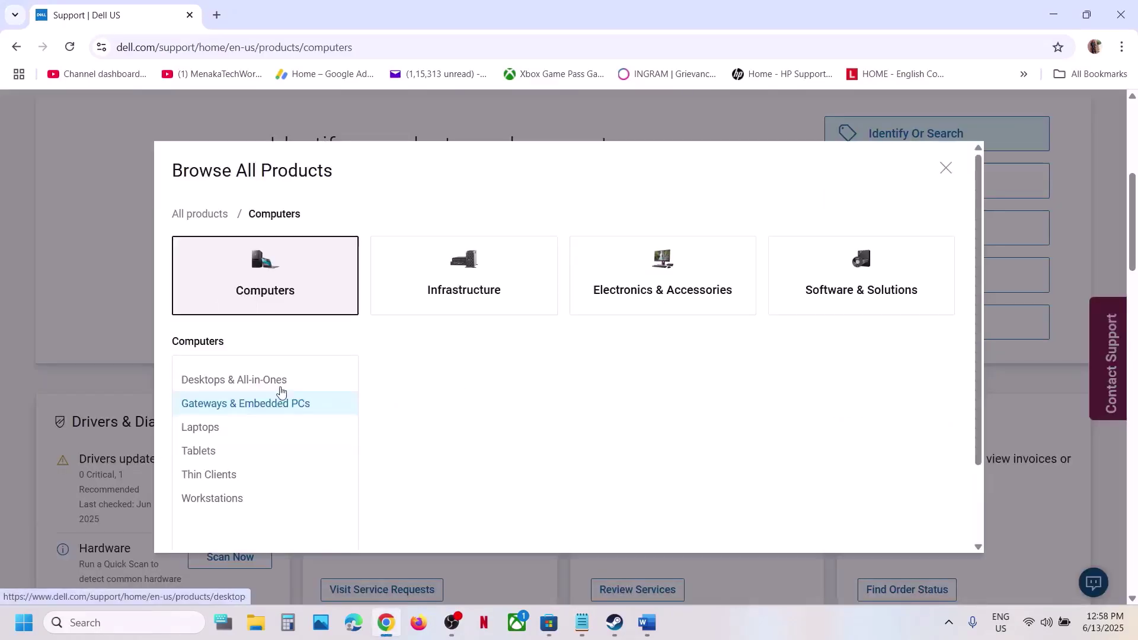
click(238, 436)
scroll(473, 411, down, 3)
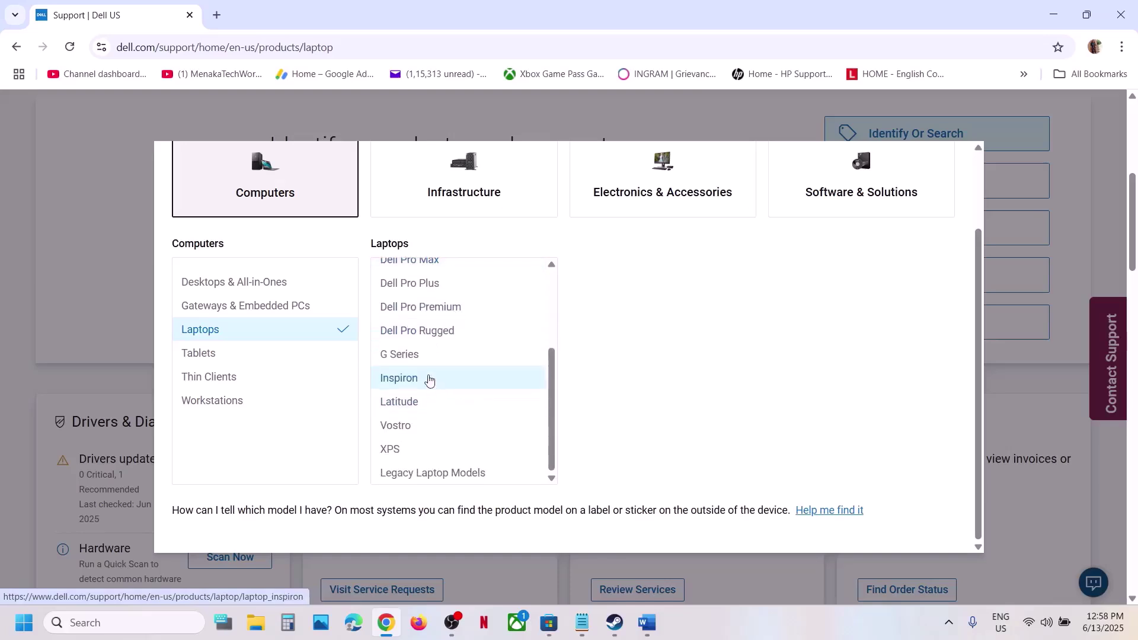
click(415, 354)
click(646, 284)
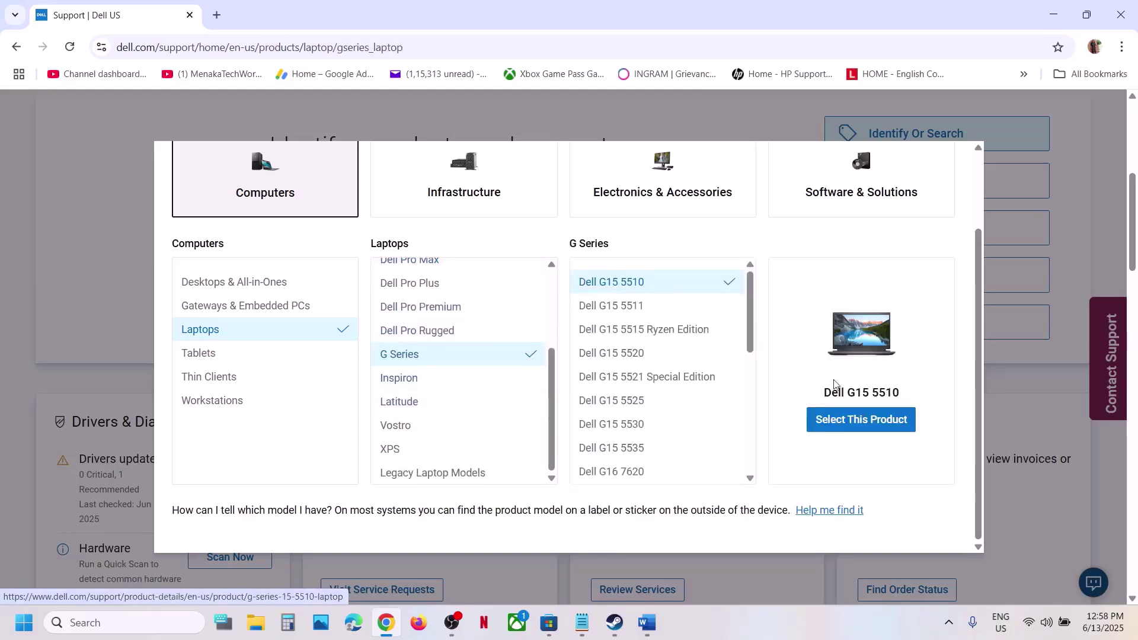
click(826, 419)
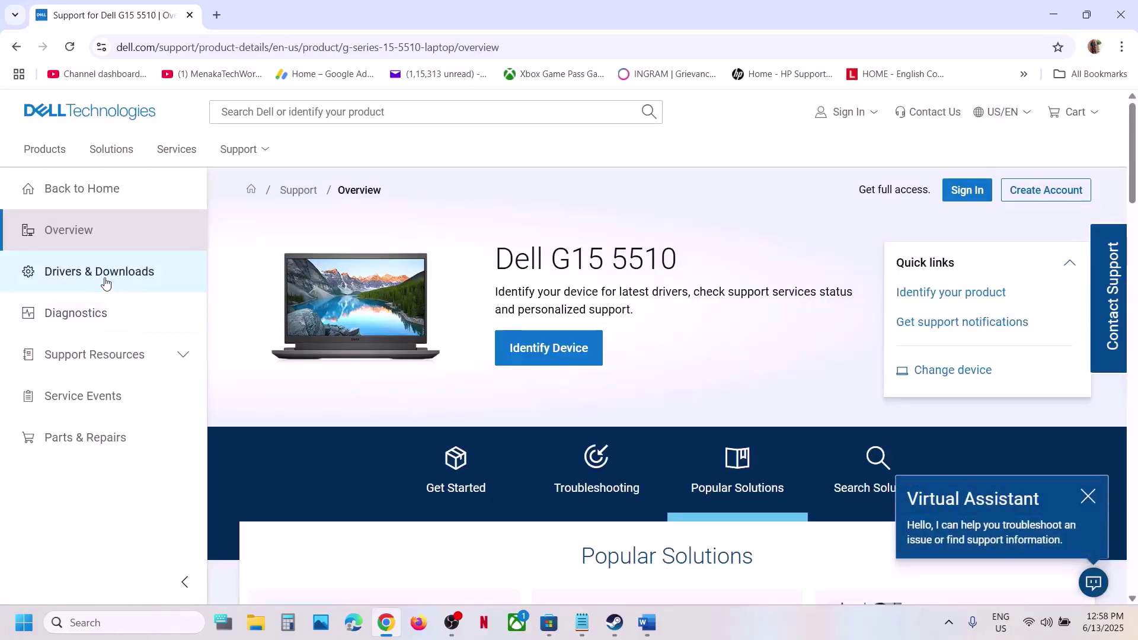
Open the specific driver list under Drivers & Downloads and change the operating system filter
click(102, 273)
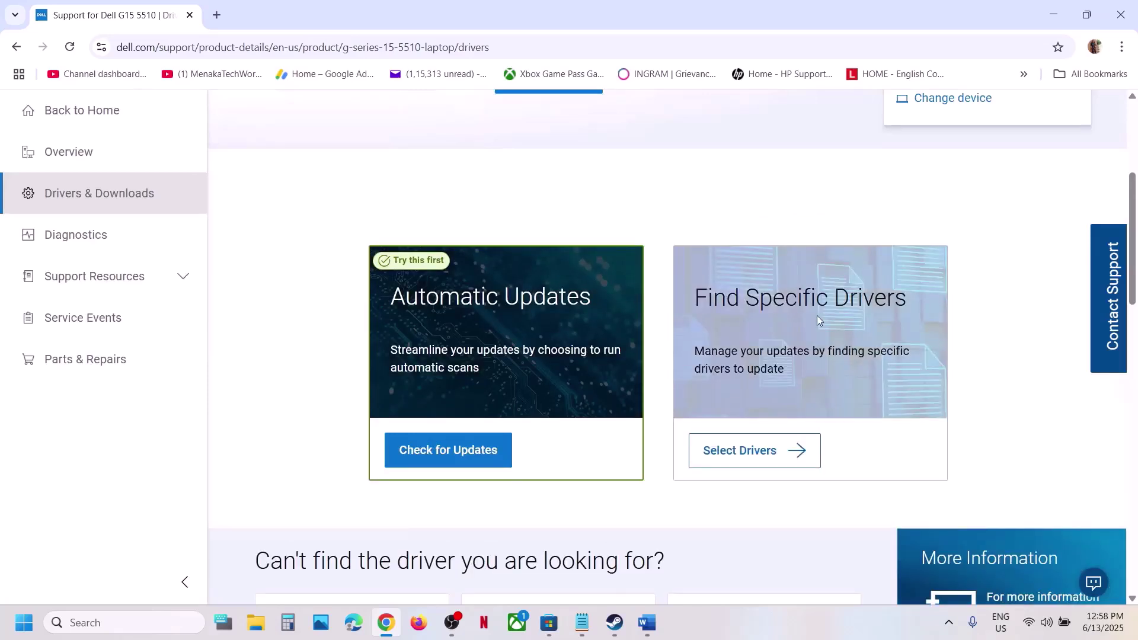
click(766, 455)
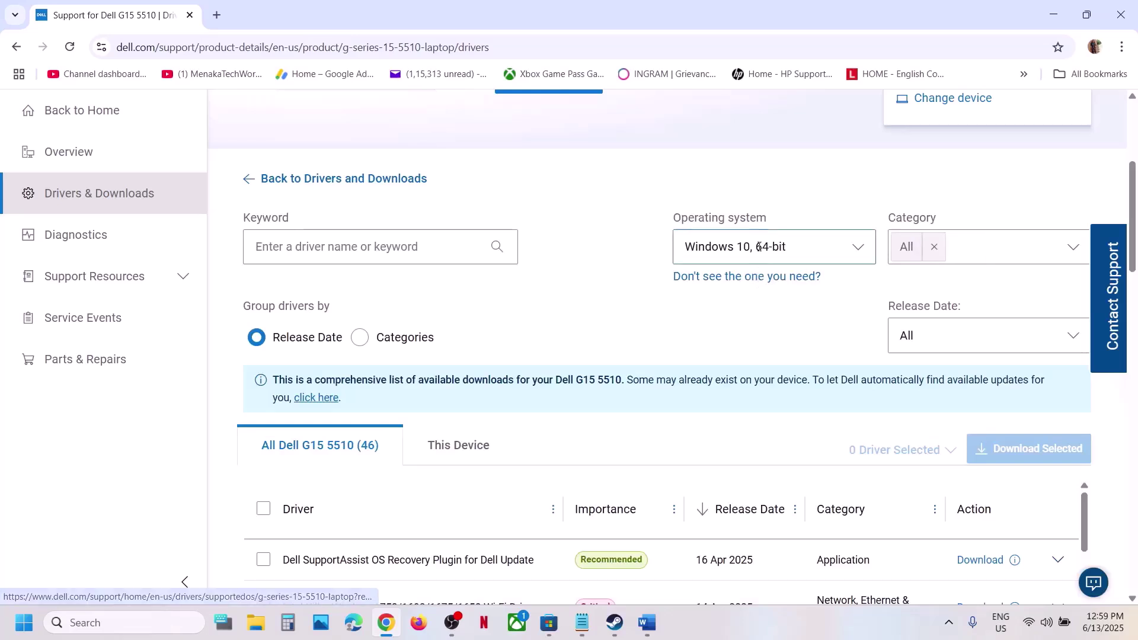
click(761, 247)
click(761, 352)
Find the Dell G15 5510 System BIOS entry in the driver list, expand its details and download it
scroll(781, 295, down, 8)
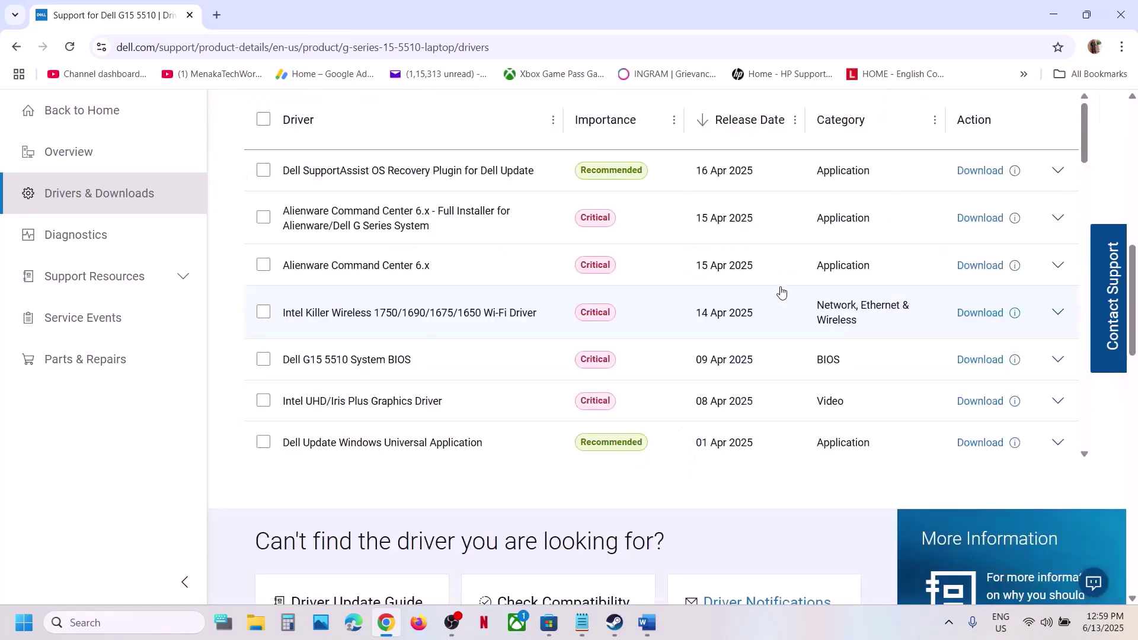
scroll(762, 320, up, 5)
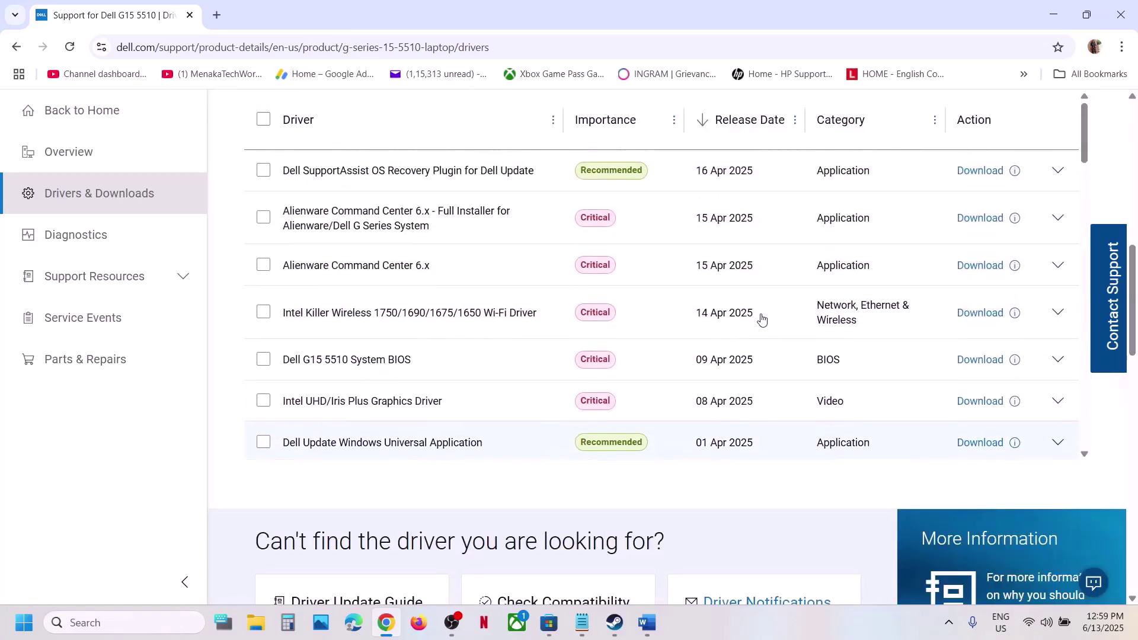
click(981, 447)
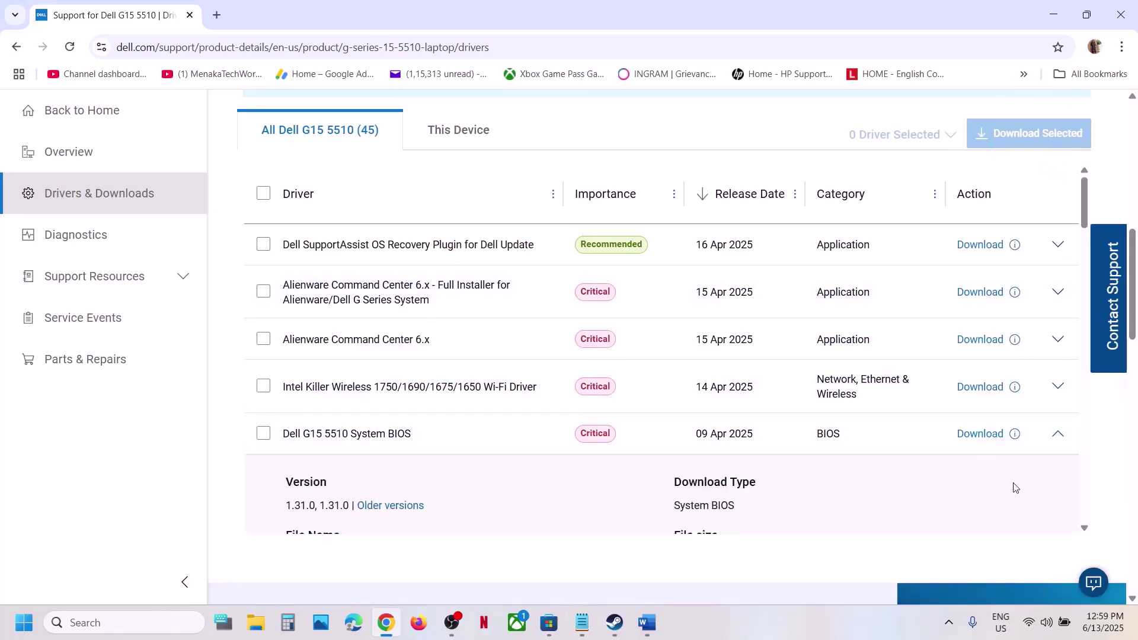
click(979, 439)
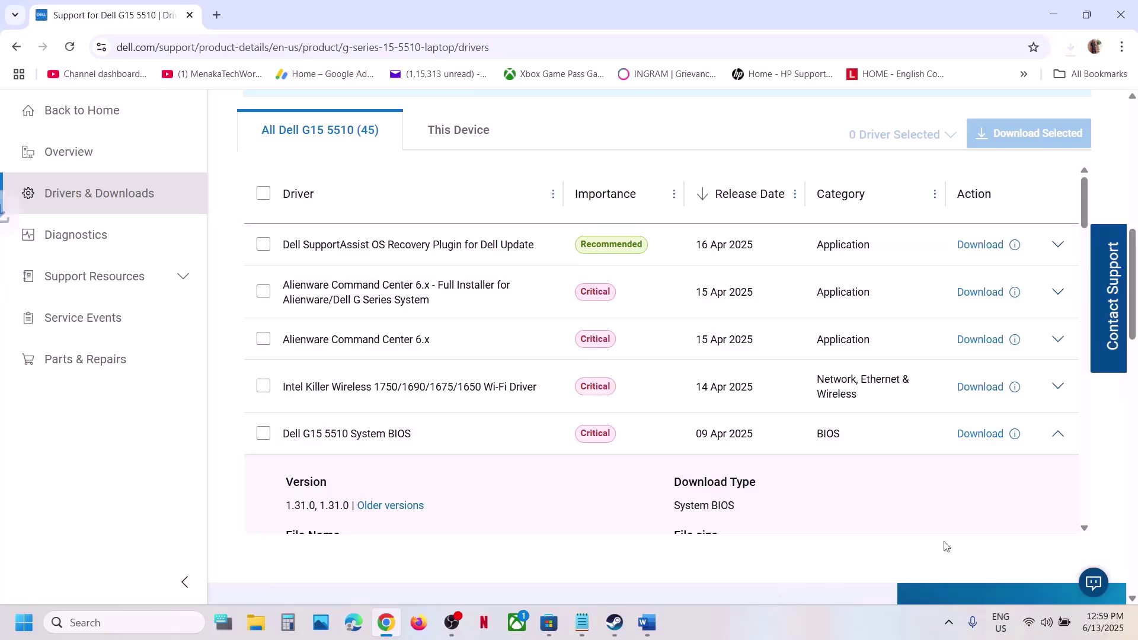
Check the laptop's battery charge level
click(1064, 623)
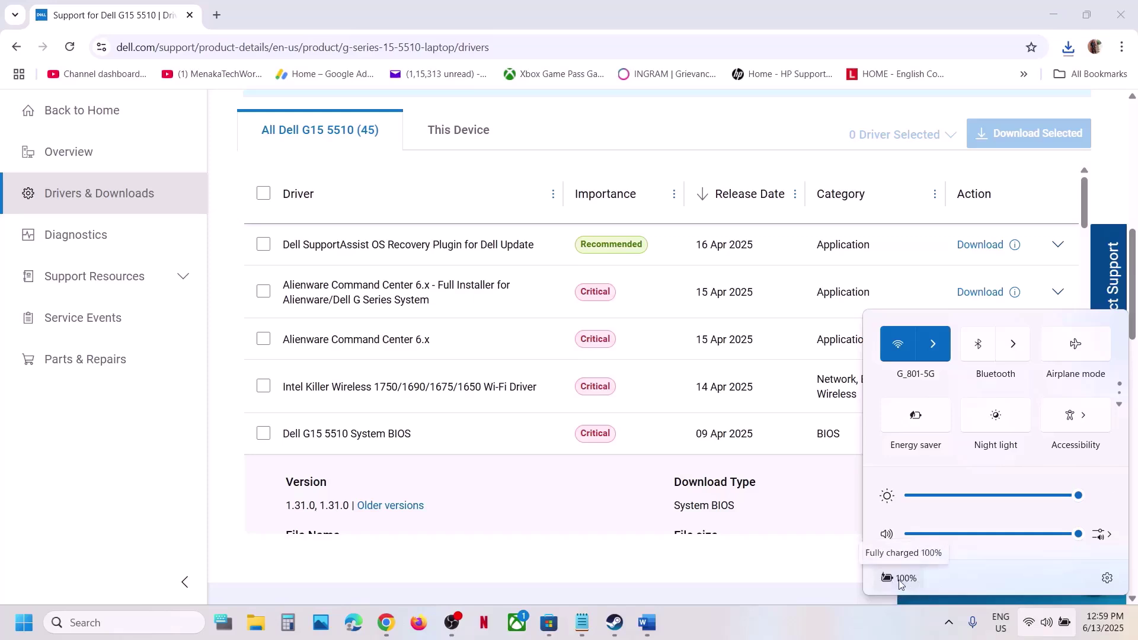
click(824, 628)
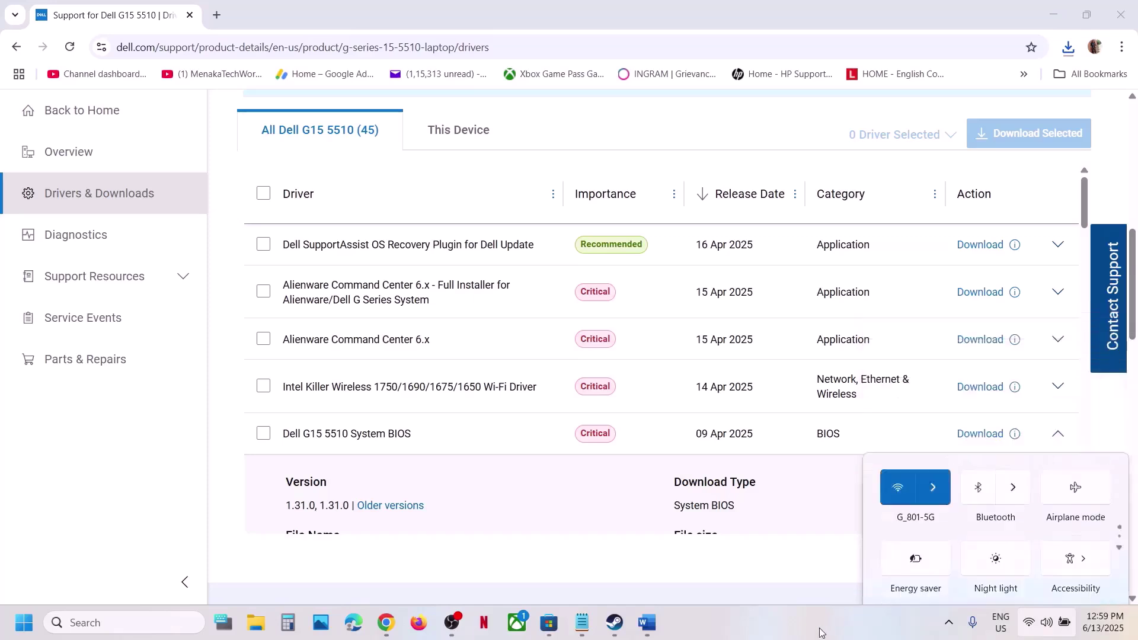
Return to the Word document, glancing at Steam, and highlight most of the Step 2 BIOS update instruction again
click(647, 622)
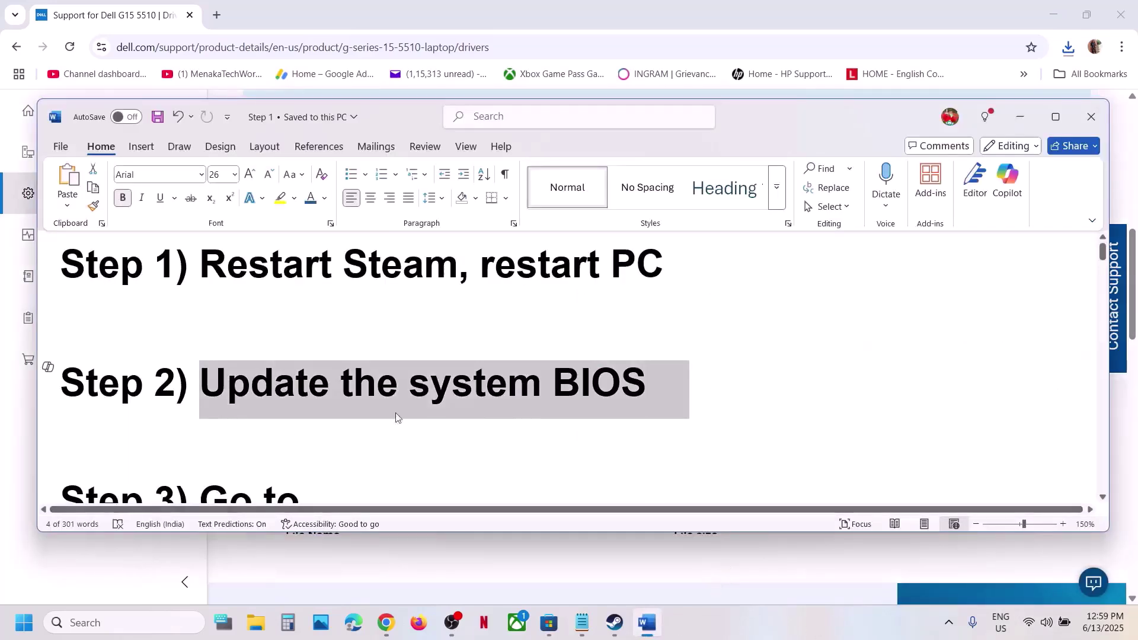
click(614, 622)
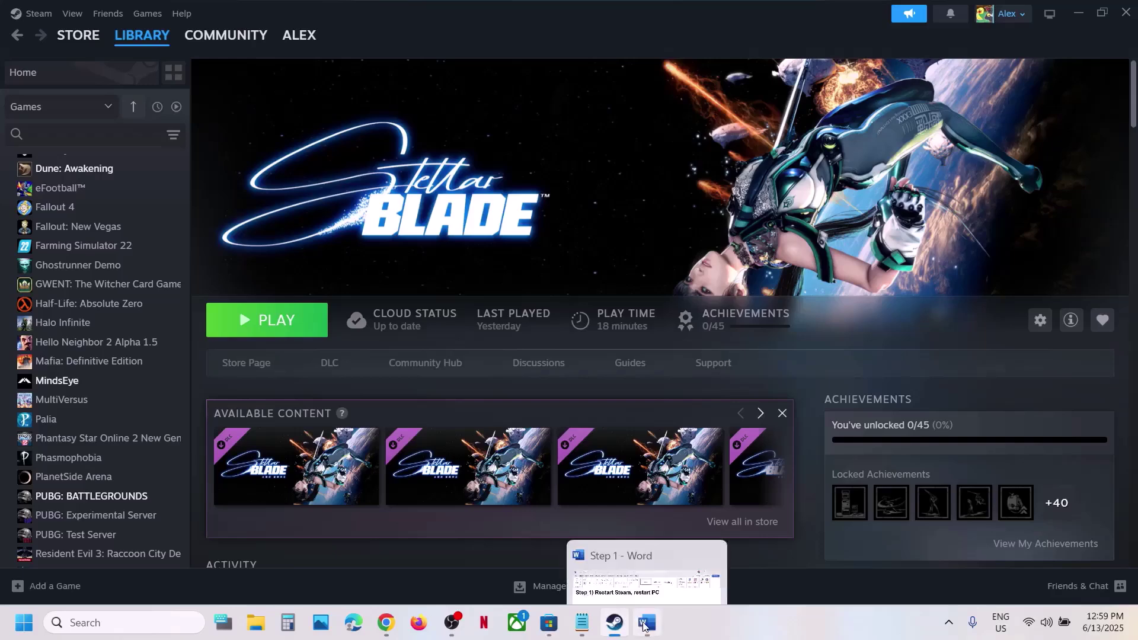
click(645, 625)
click(256, 390)
drag(257, 390, 618, 391)
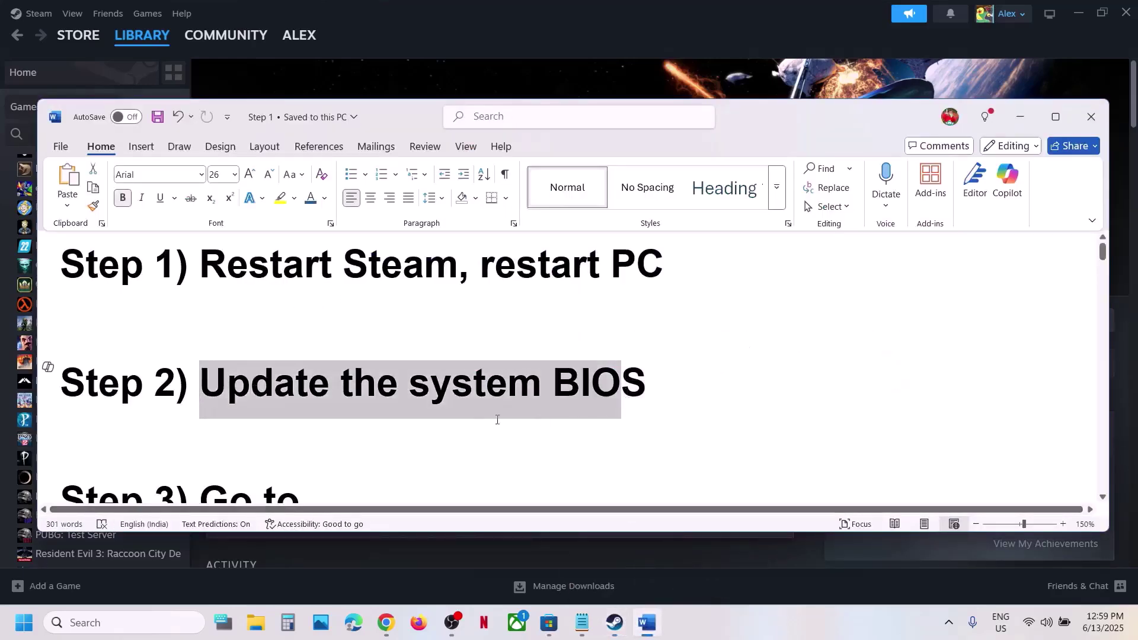
Review Step 3 by highlighting the WindowsNoEditor folder path, then the UpscalerType setting and its SB_GAMEUSERSETTINGS_LOW value
scroll(439, 407, down, 3)
scroll(438, 406, down, 2)
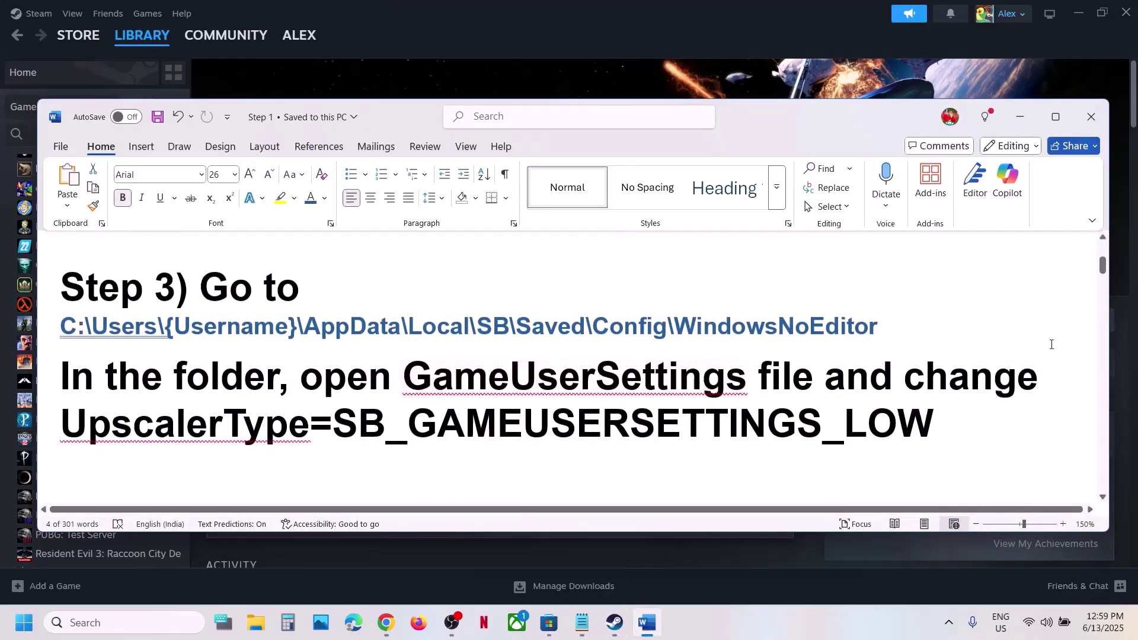
drag(884, 325, 77, 329)
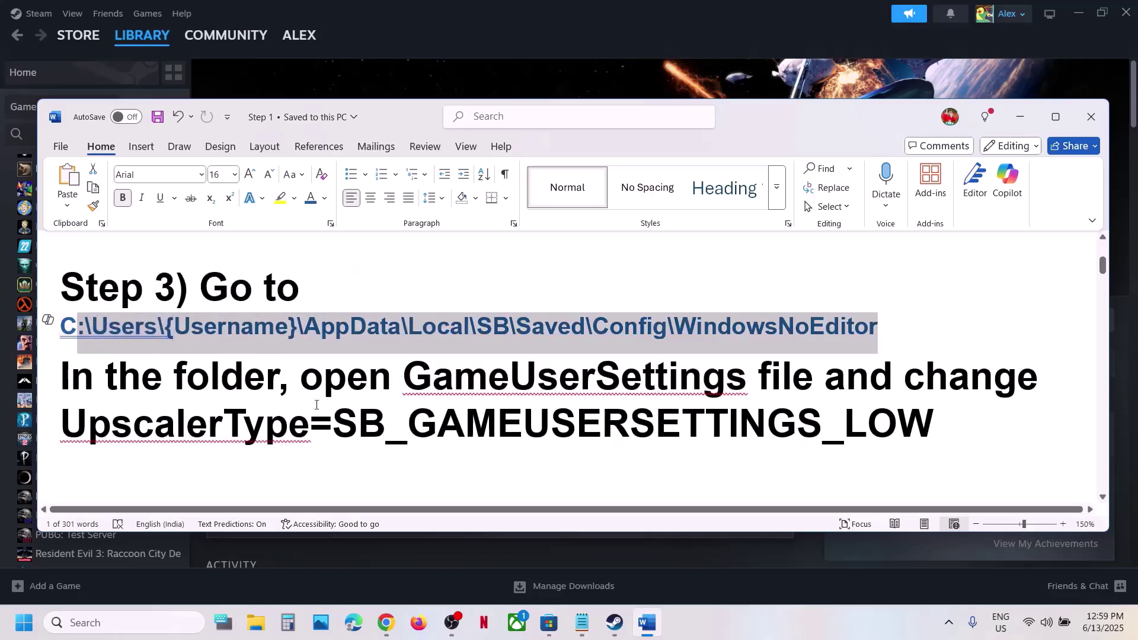
drag(334, 423, 890, 415)
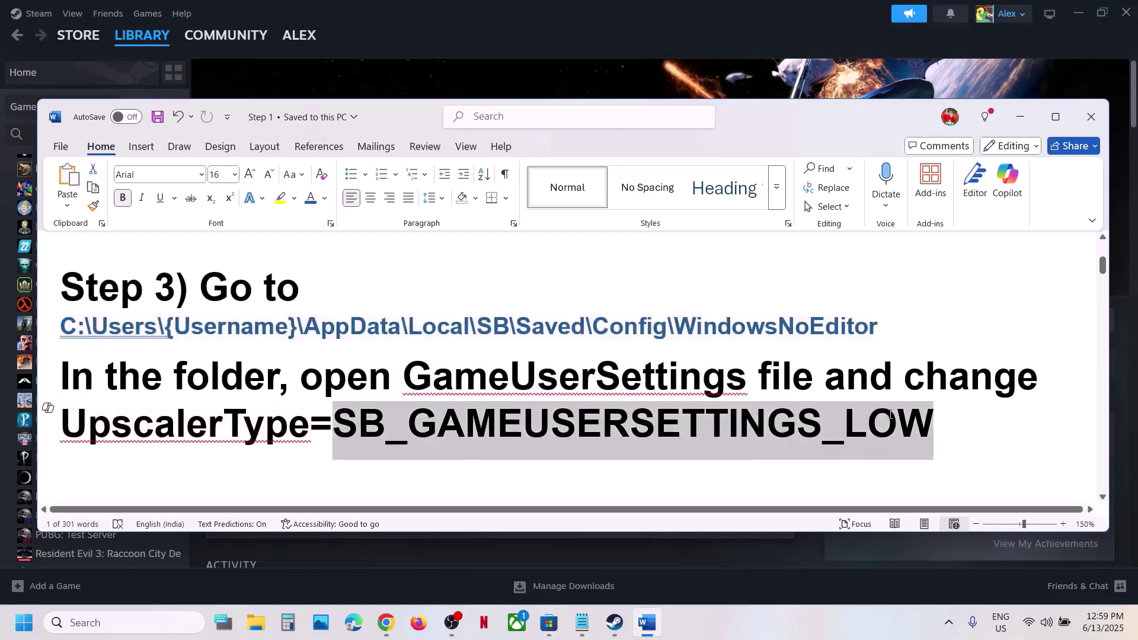
drag(90, 425, 288, 425)
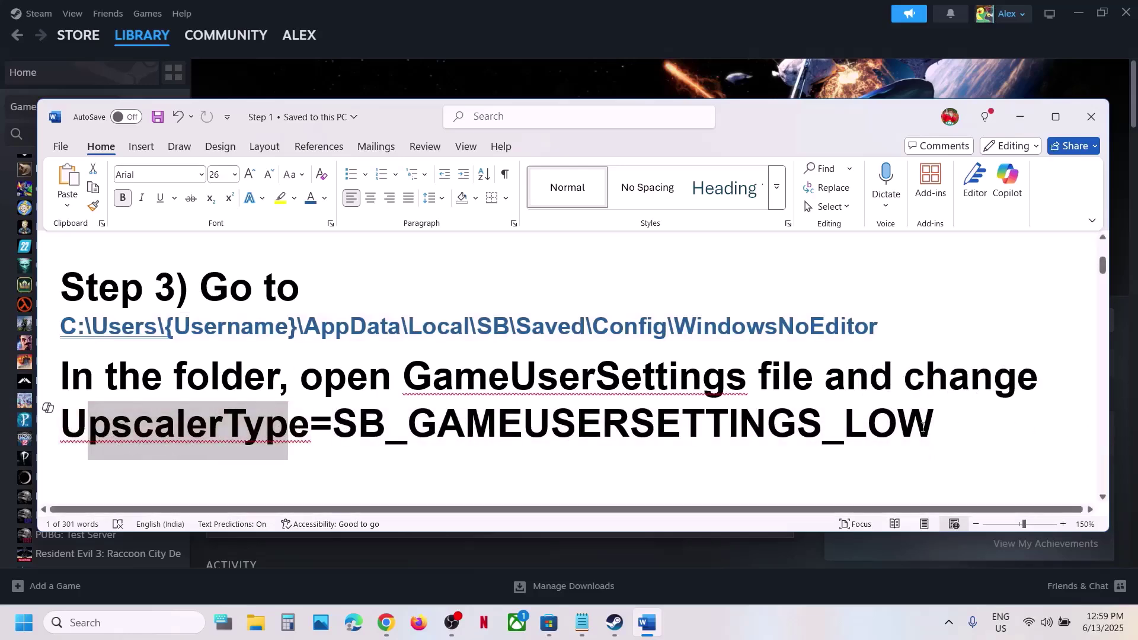
drag(922, 427, 823, 426)
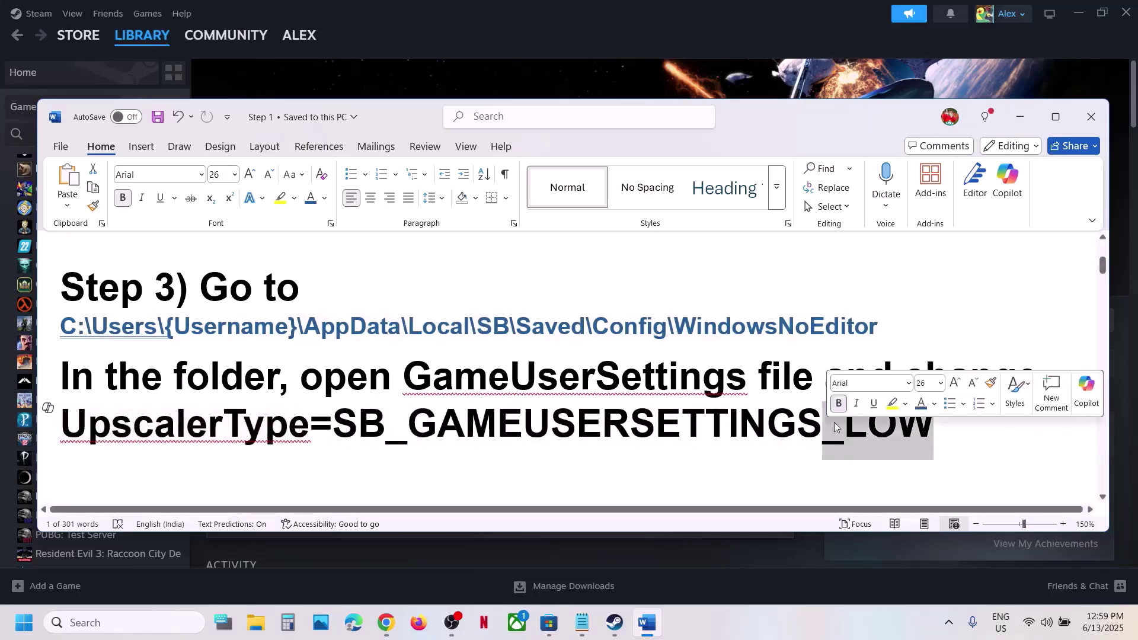
Switch to File Explorer and open the Test profile folder under Users on the C: drive
click(265, 626)
click(97, 348)
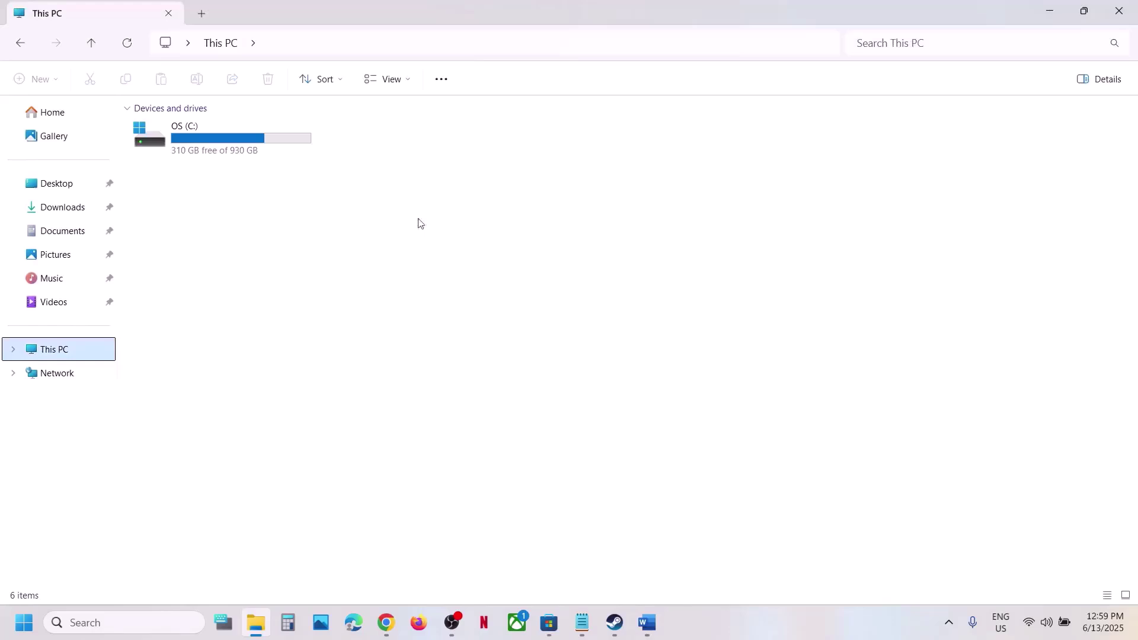
double_click(163, 144)
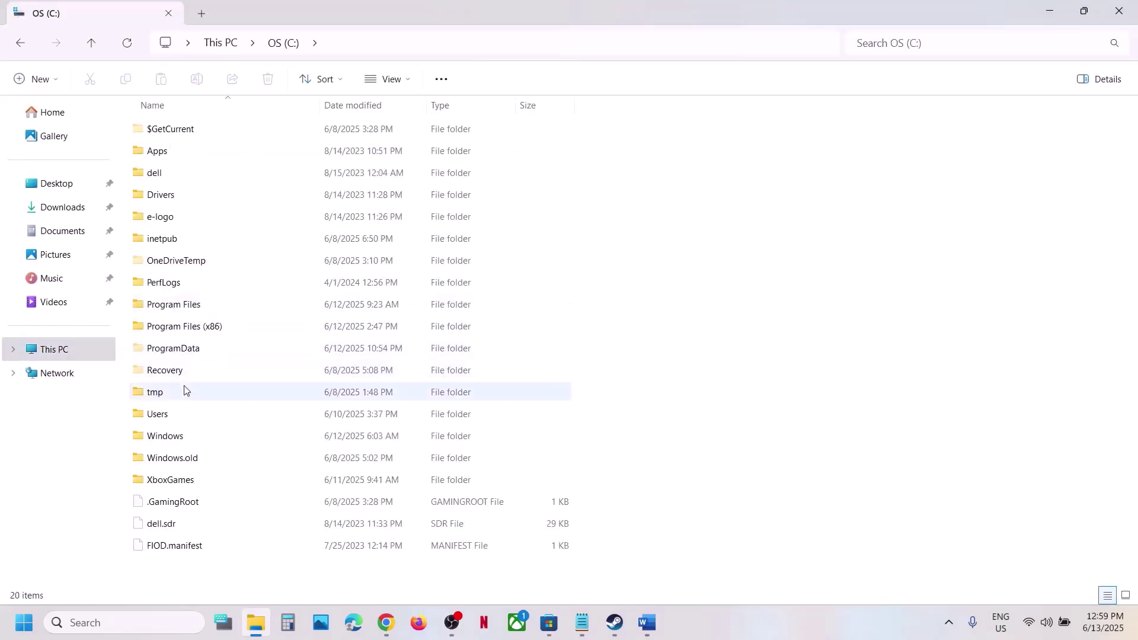
double_click(172, 414)
click(160, 132)
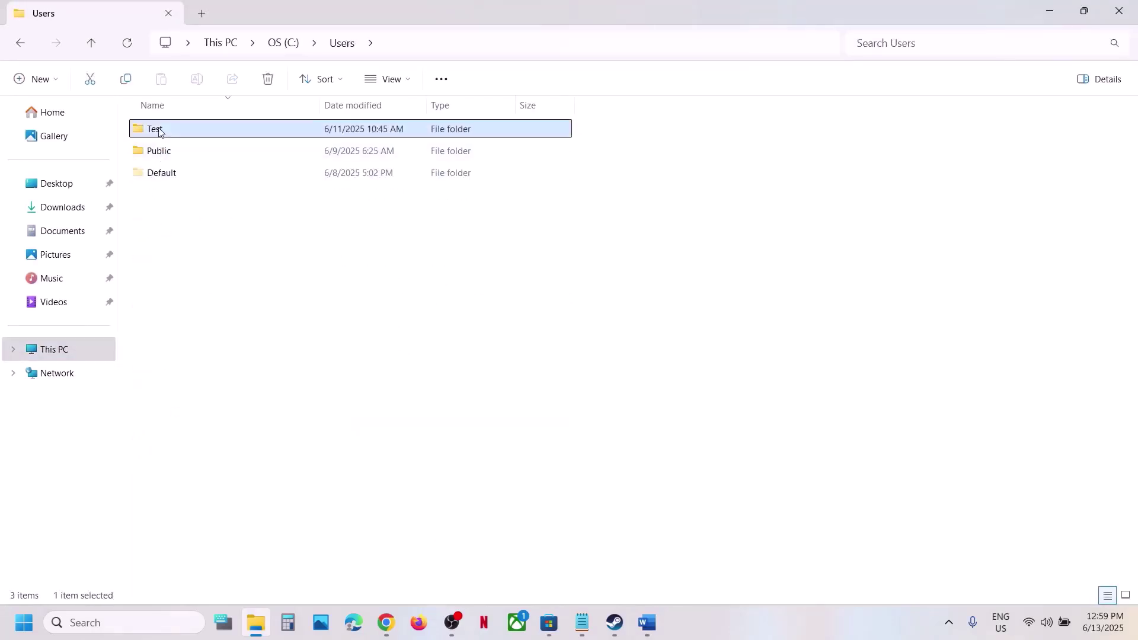
double_click(178, 133)
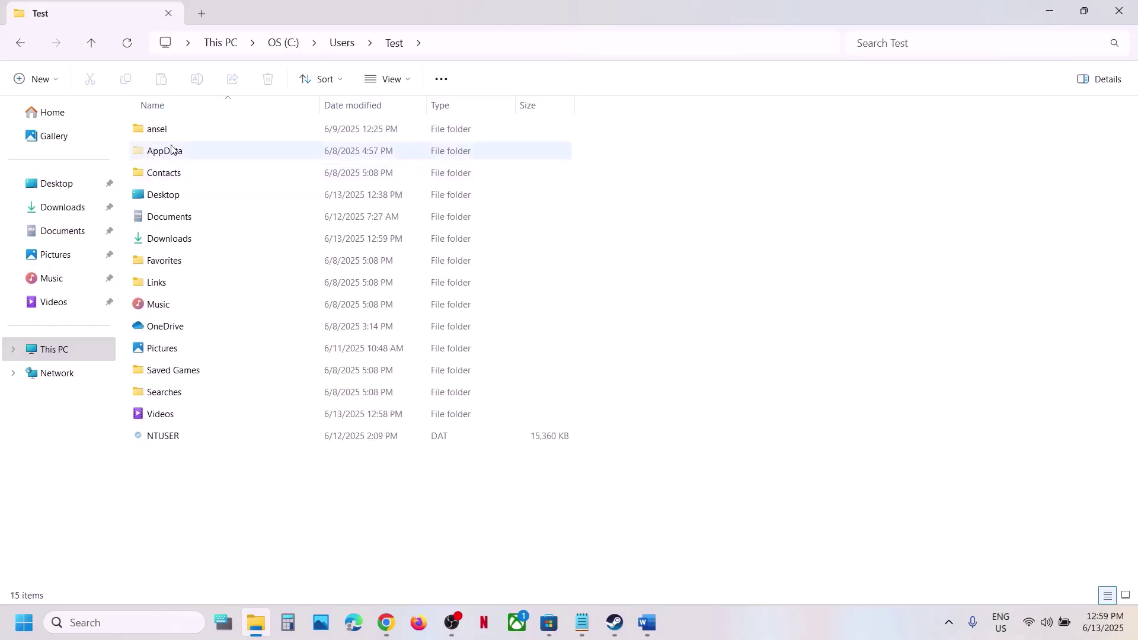
Check that hidden items are set to show, and open the AppData folder
click(151, 153)
click(408, 84)
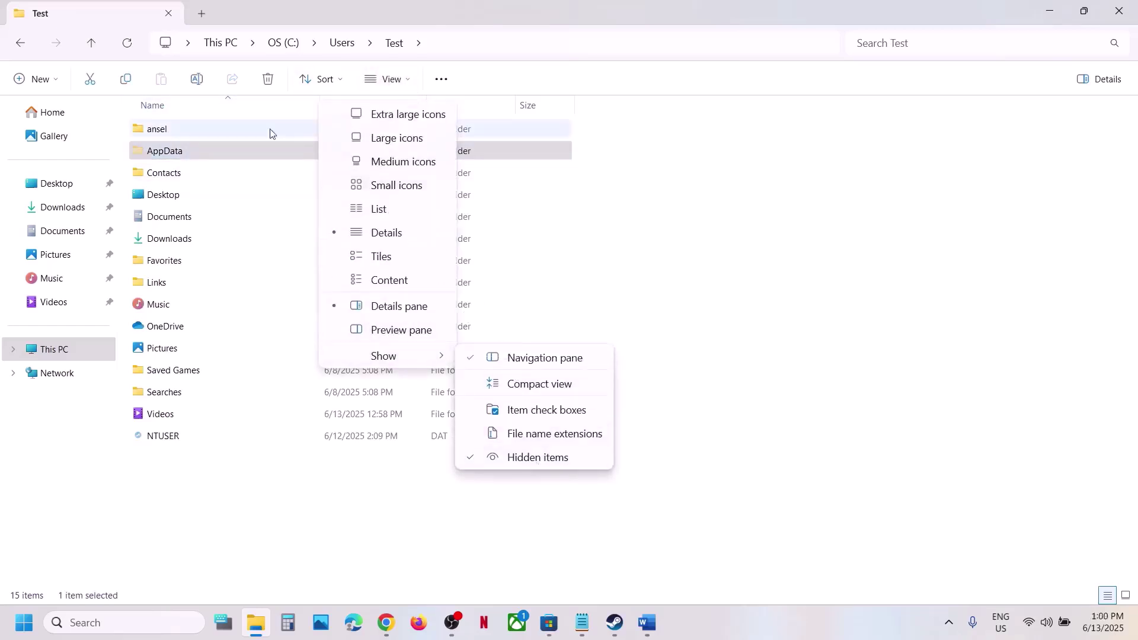
click(186, 153)
double_click(187, 153)
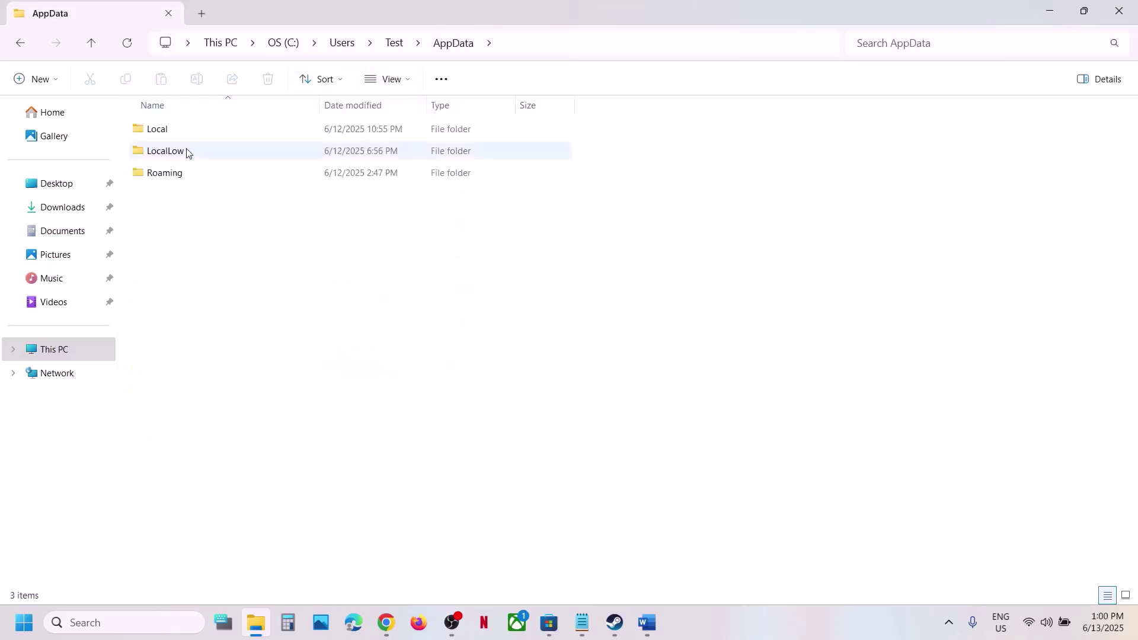
Open the WindowsNoEditor folder under Local > SB > Saved > Config inside AppData
double_click(159, 131)
scroll(201, 344, down, 3)
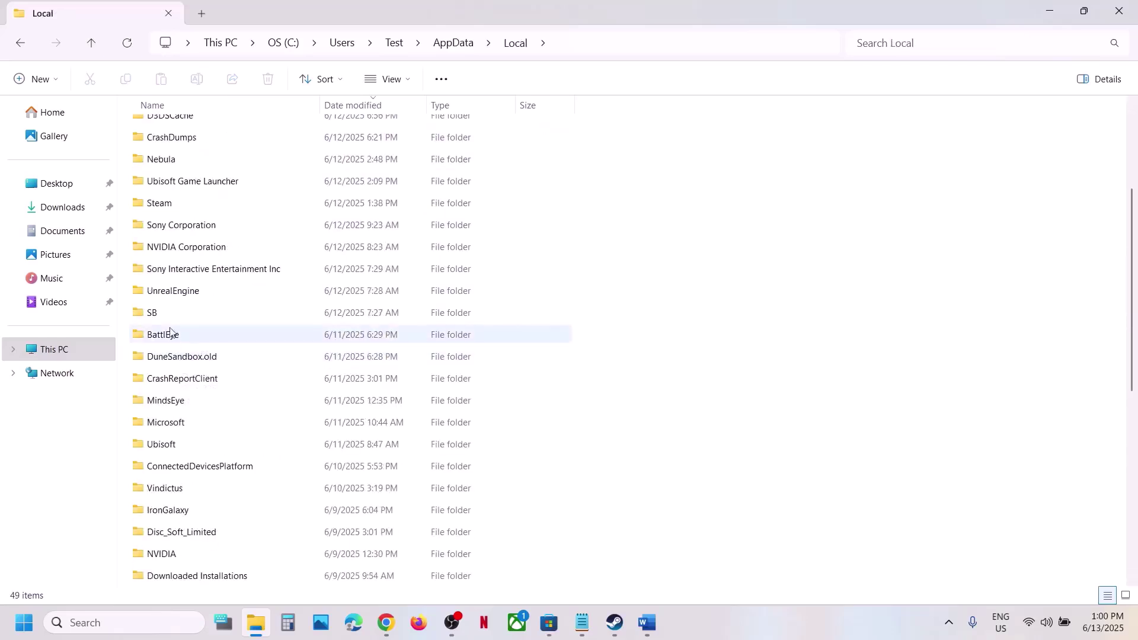
click(207, 317)
double_click(200, 314)
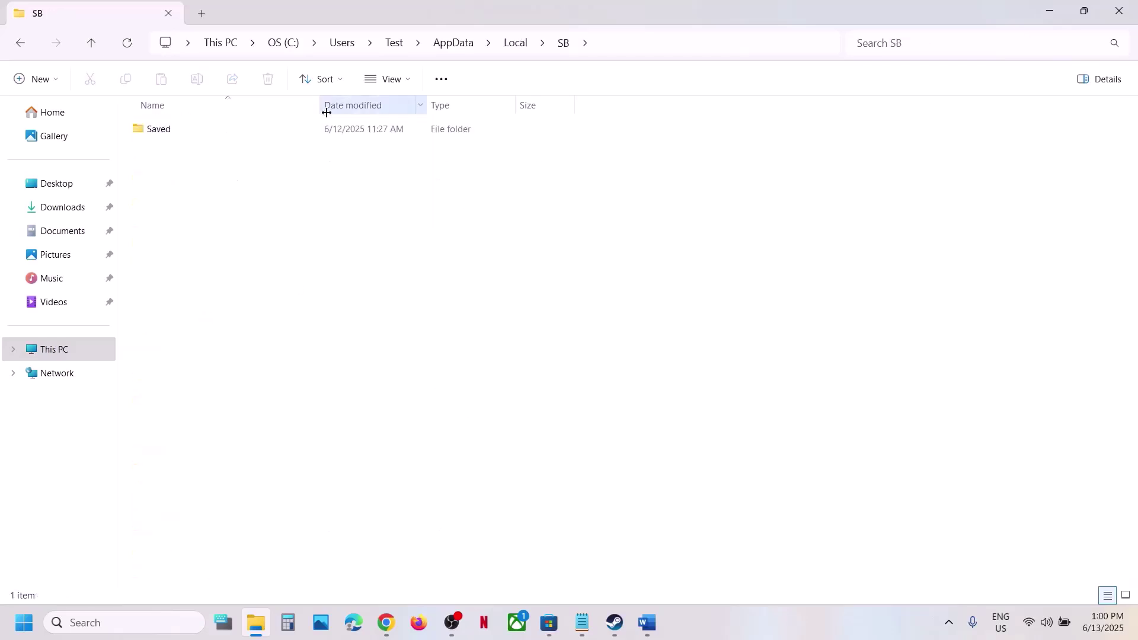
double_click(231, 133)
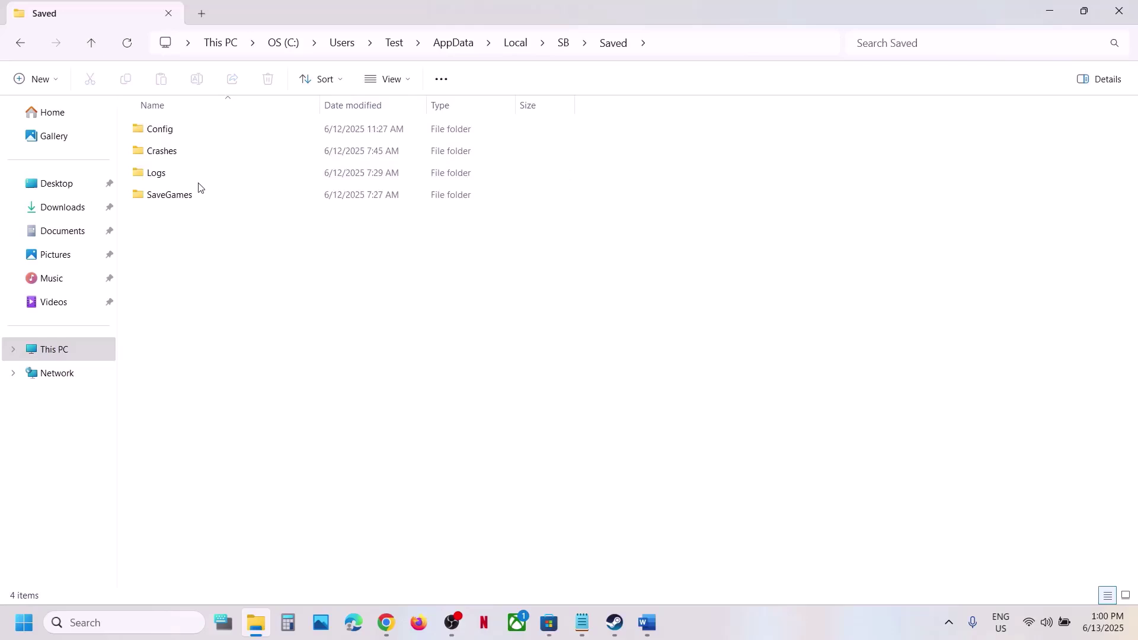
double_click(171, 131)
double_click(205, 152)
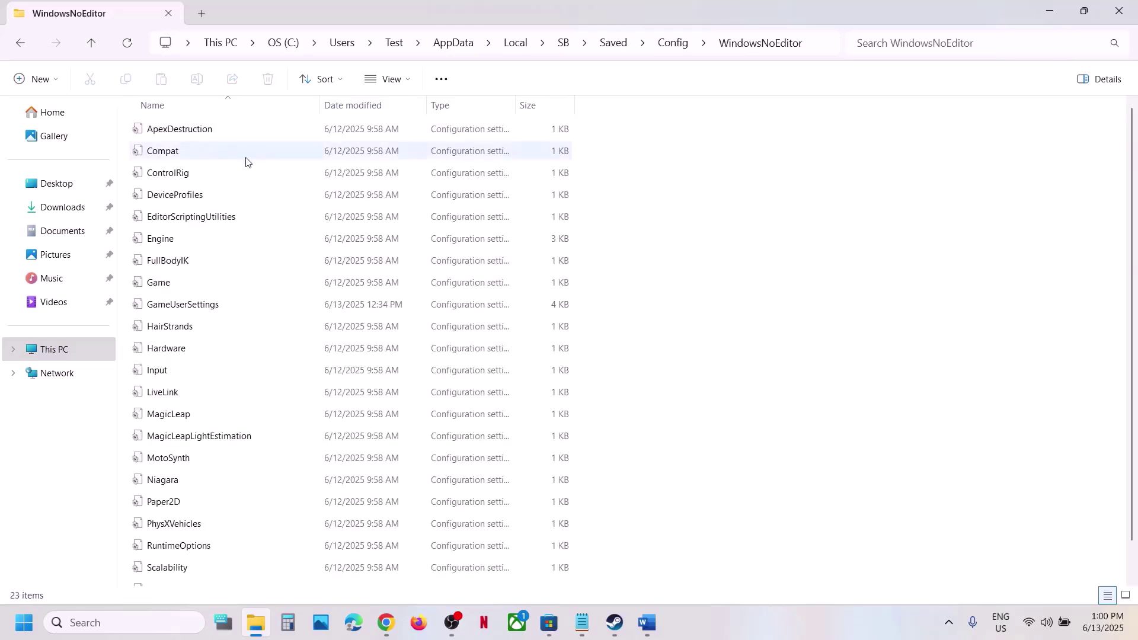
Open the GameUserSettings file in Notepad and search it for "upscaler"
scroll(177, 504, down, 1)
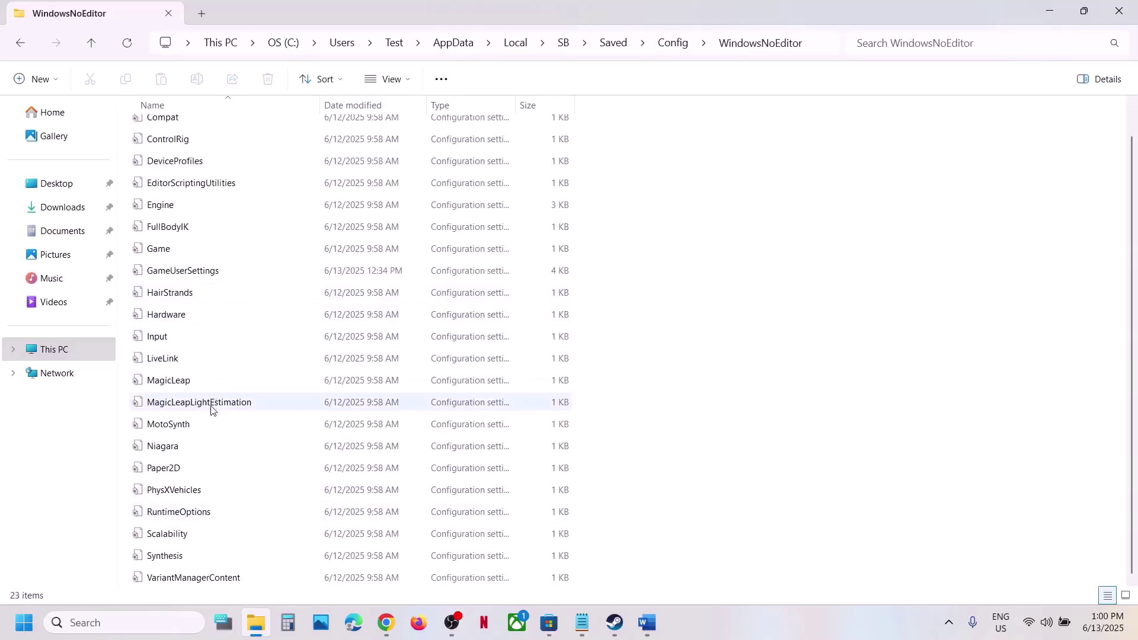
click(202, 279)
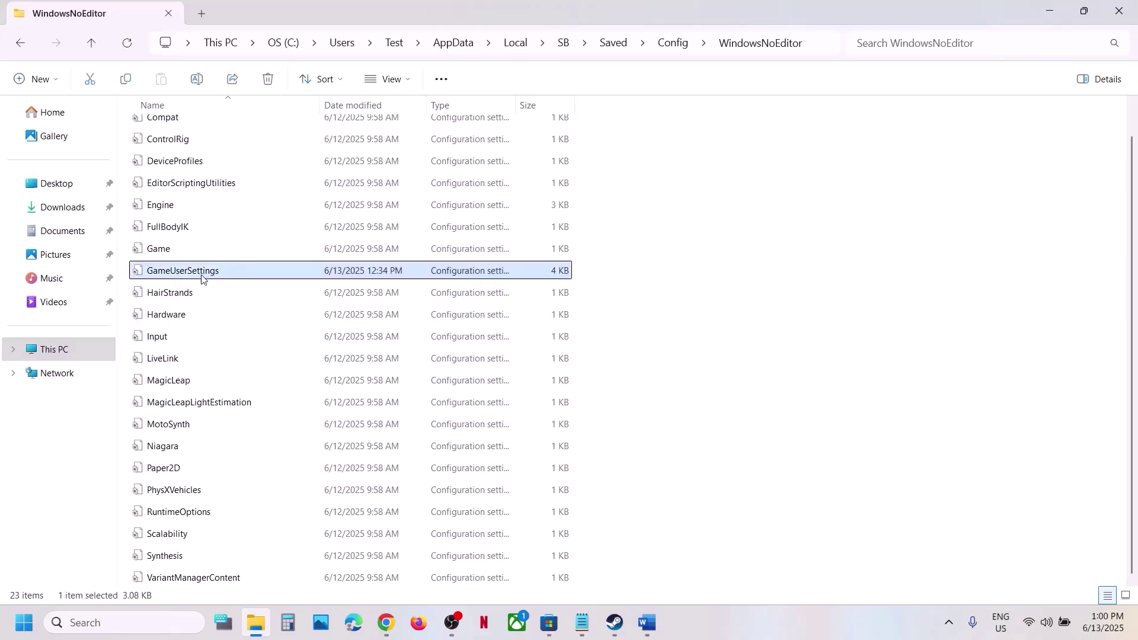
double_click(206, 277)
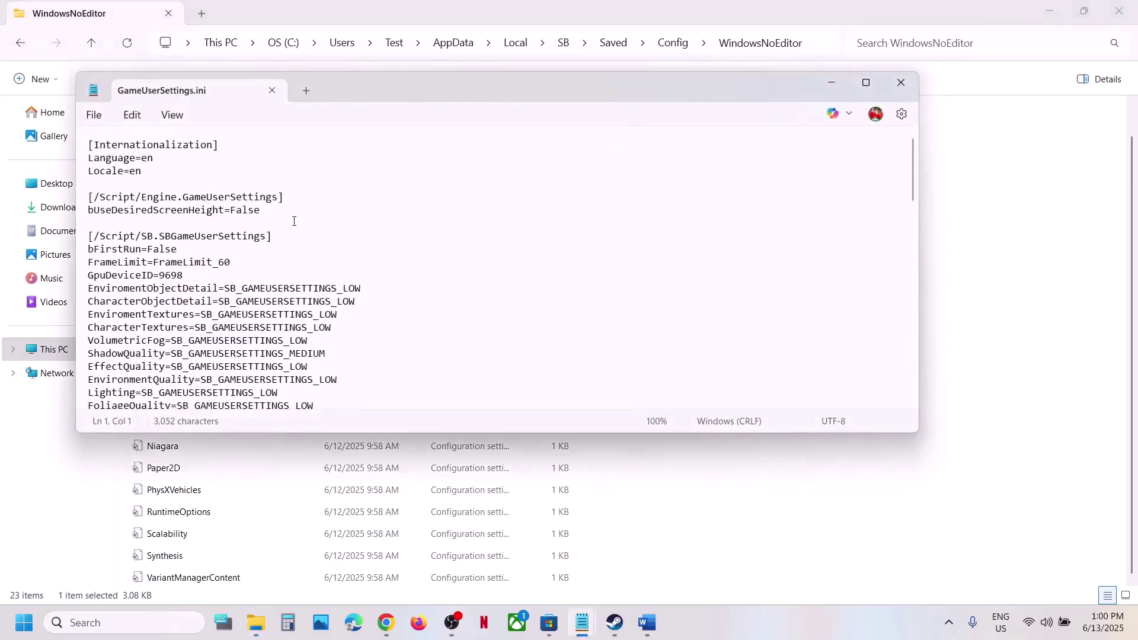
key(ctrl+f)
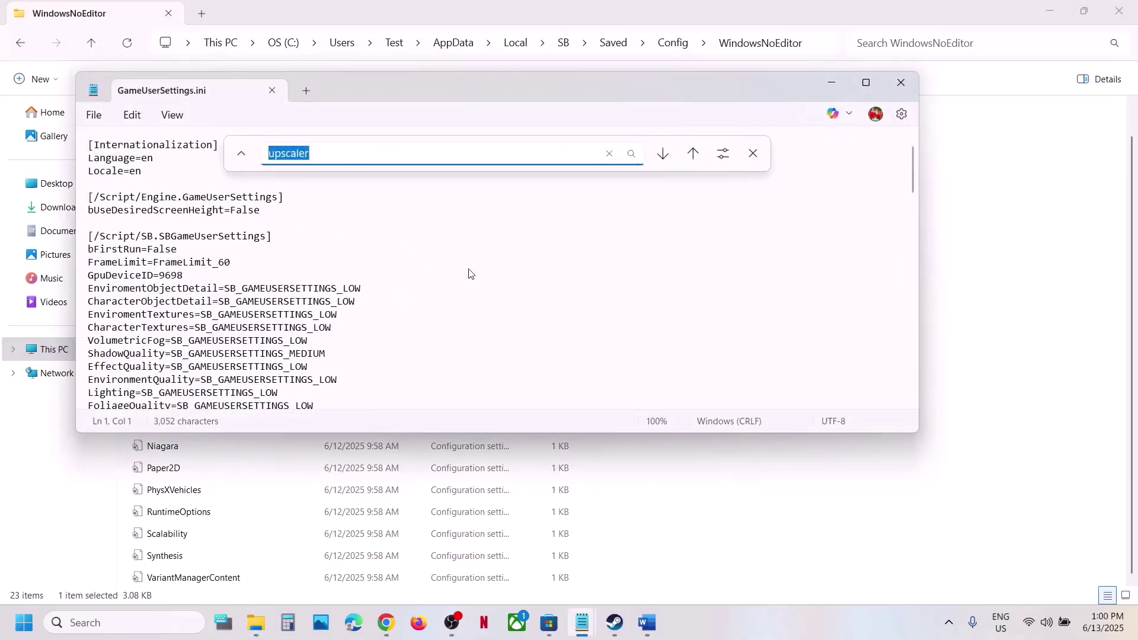
key(Return)
scroll(203, 350, down, 3)
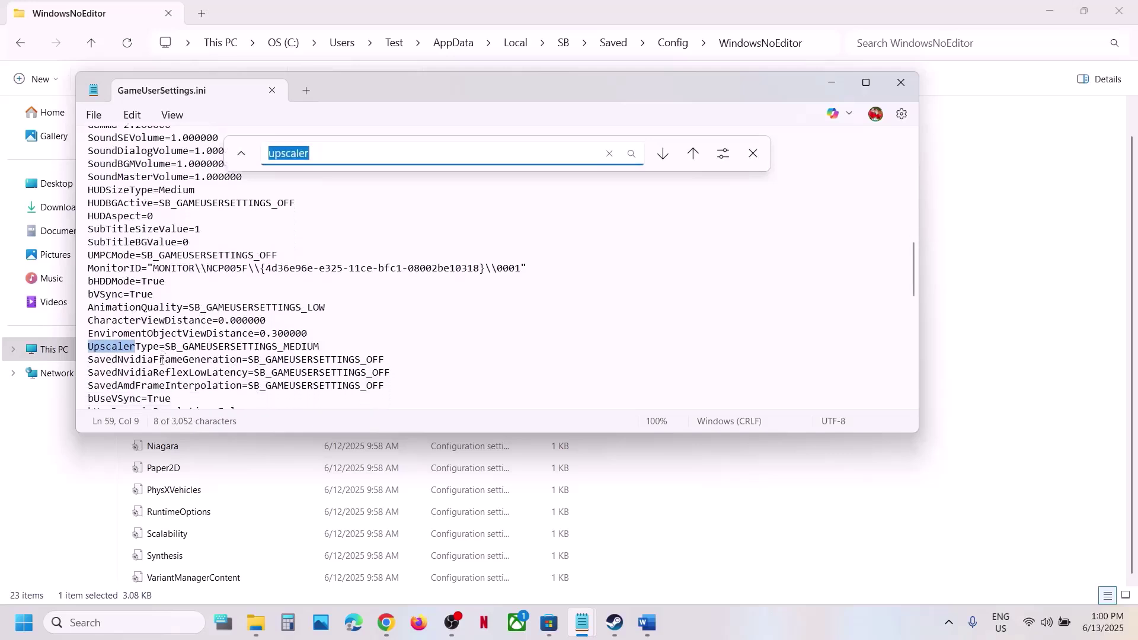
Change UpscalerType from the MEDIUM setting to SB_GAMEUSERSETTINGS_LOW, then save and close the file
click(142, 277)
drag(95, 278, 291, 278)
click(355, 271)
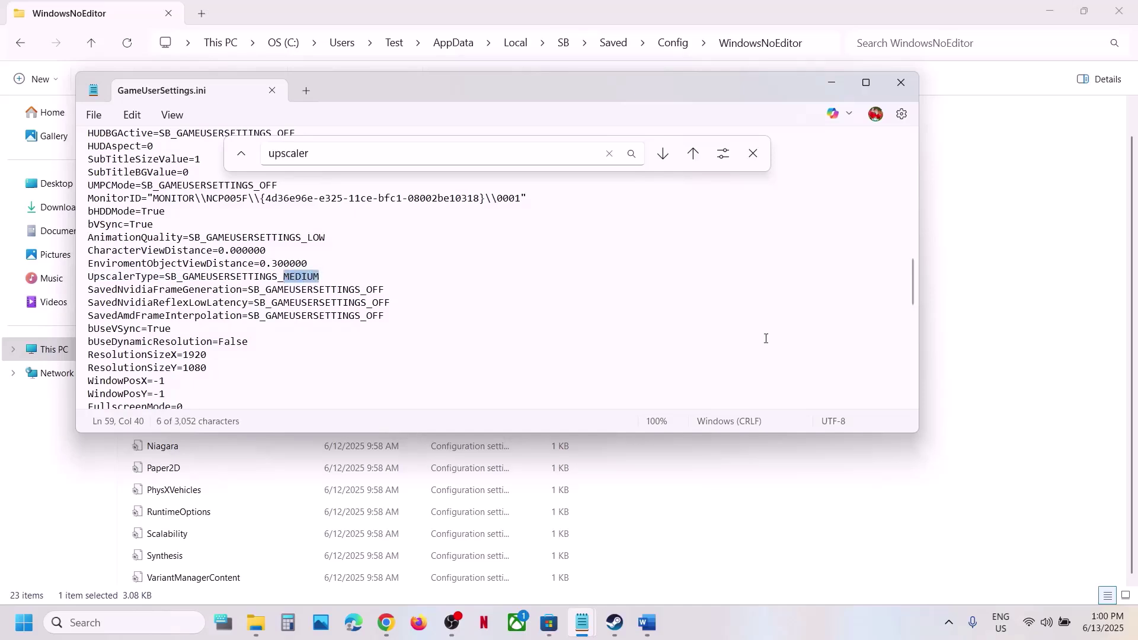
text(LOW)
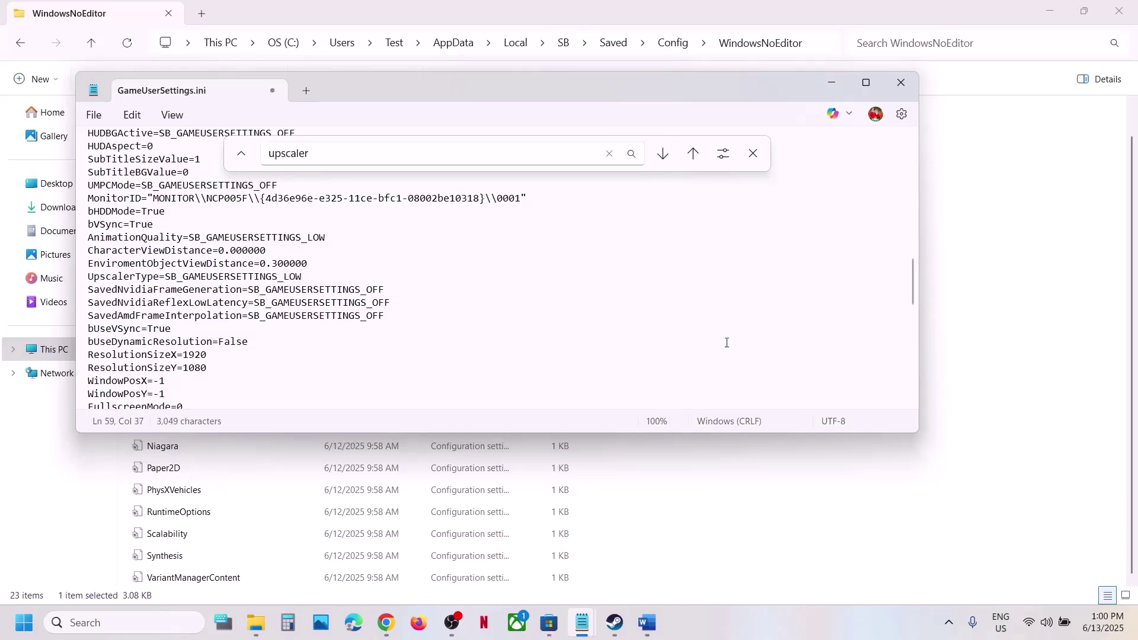
click(94, 115)
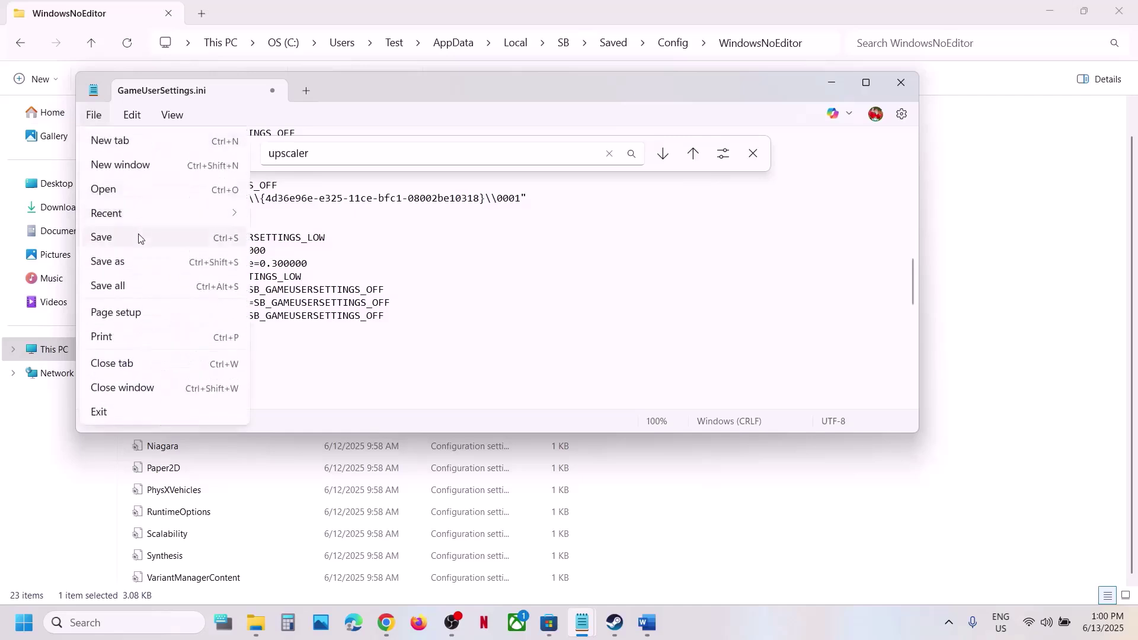
click(128, 240)
click(901, 82)
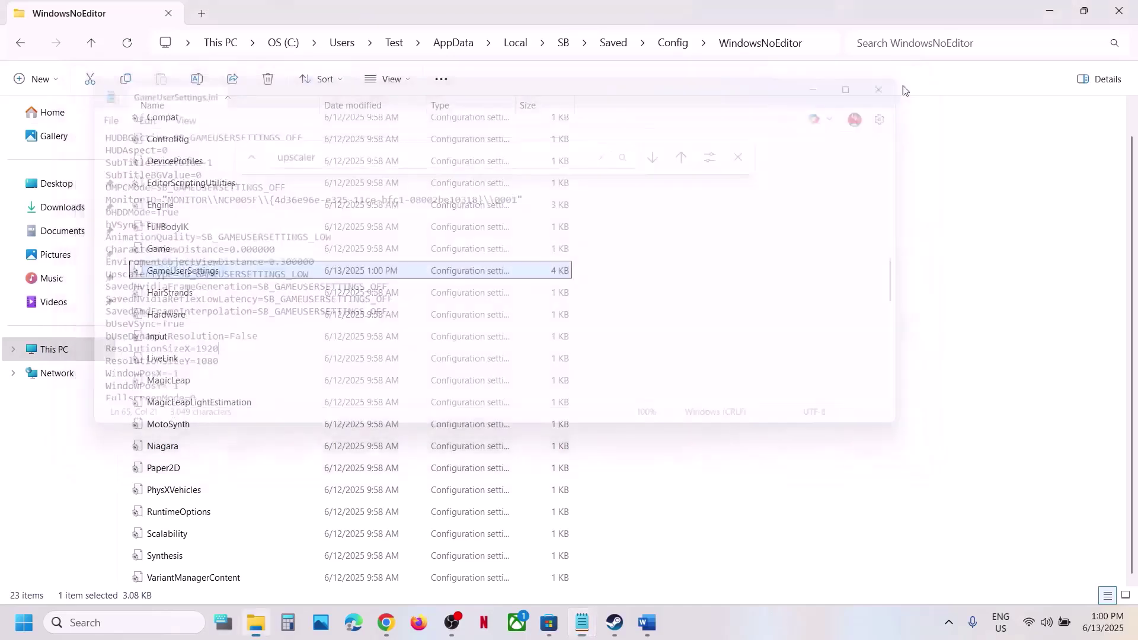
Make the GameUserSettings file read-only through its properties
right_click(173, 275)
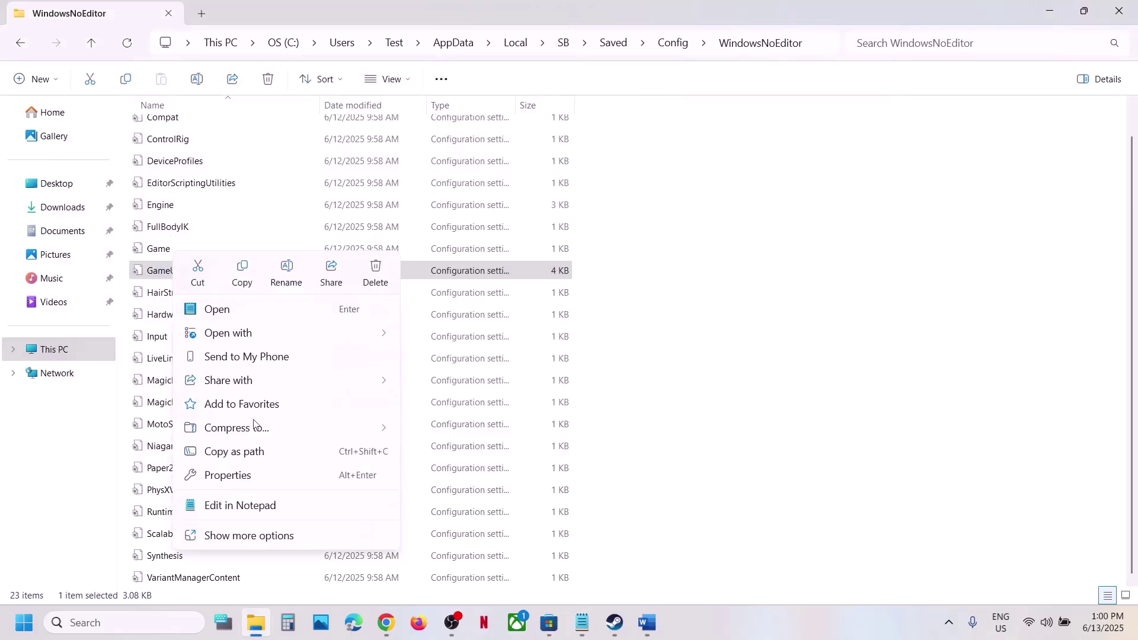
click(237, 475)
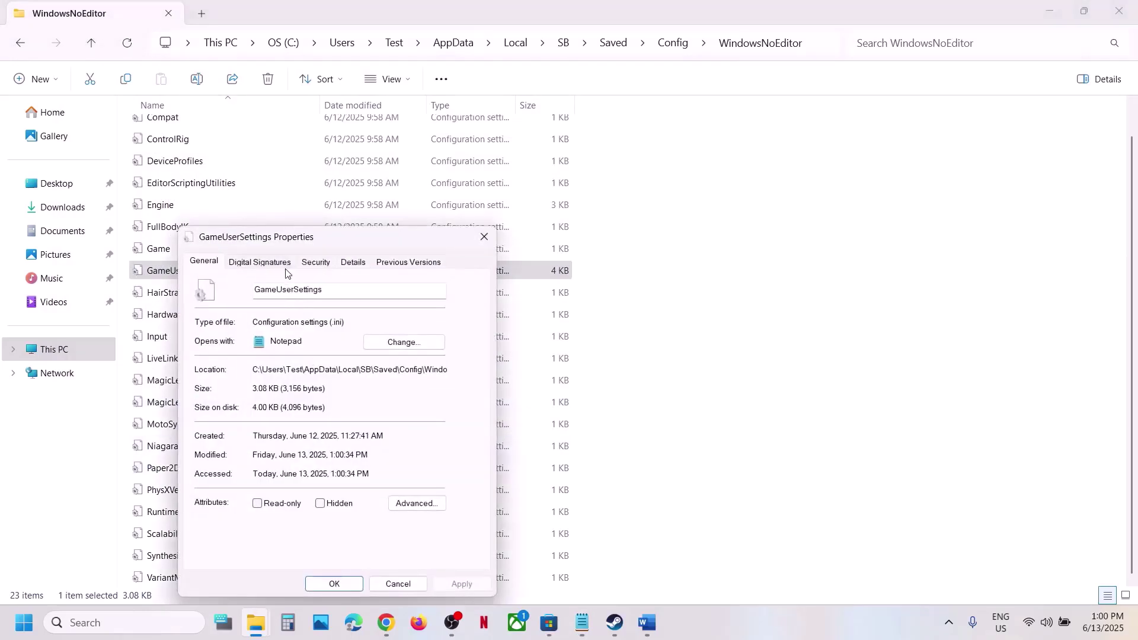
click(257, 504)
click(347, 588)
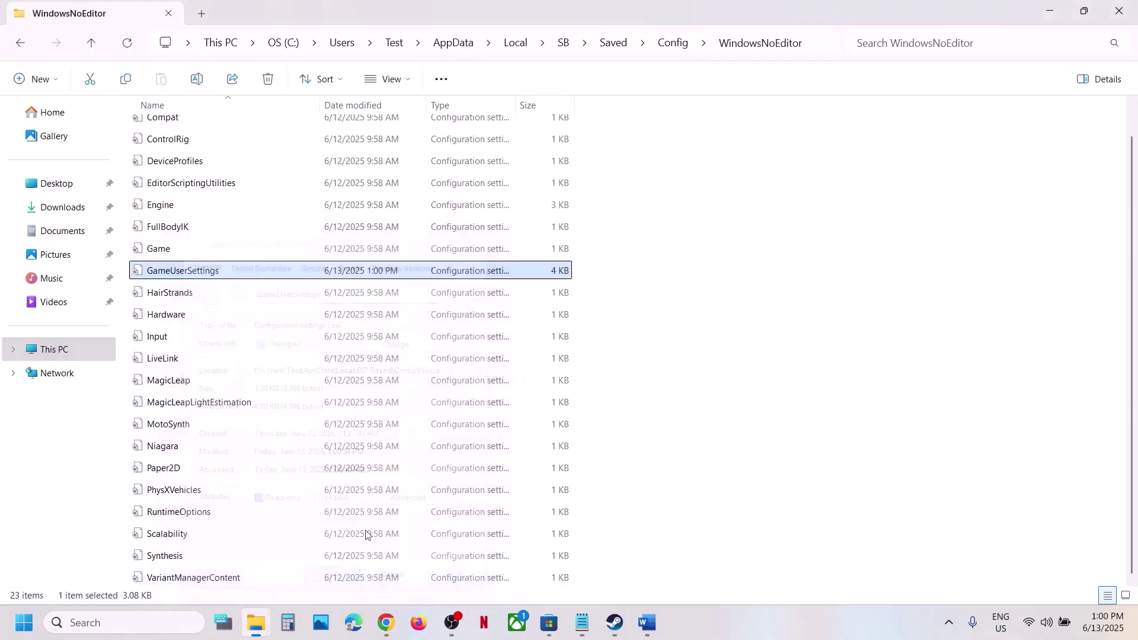
Switch to the Word document and highlight the three PlayStation SDK file names to run in Step 4
click(646, 623)
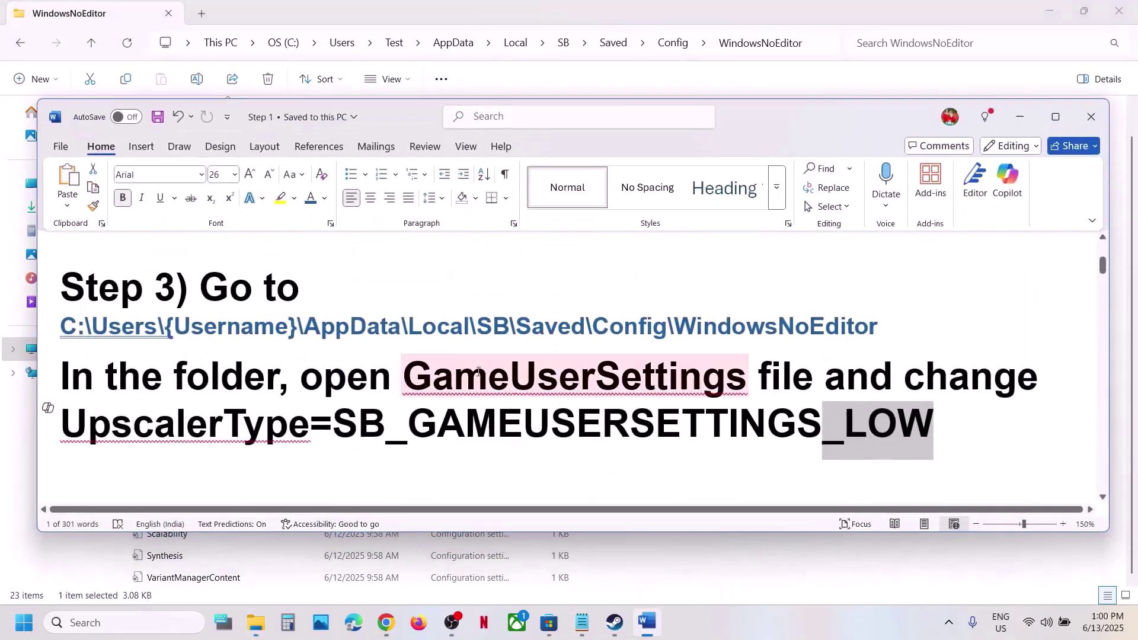
scroll(477, 380, down, 3)
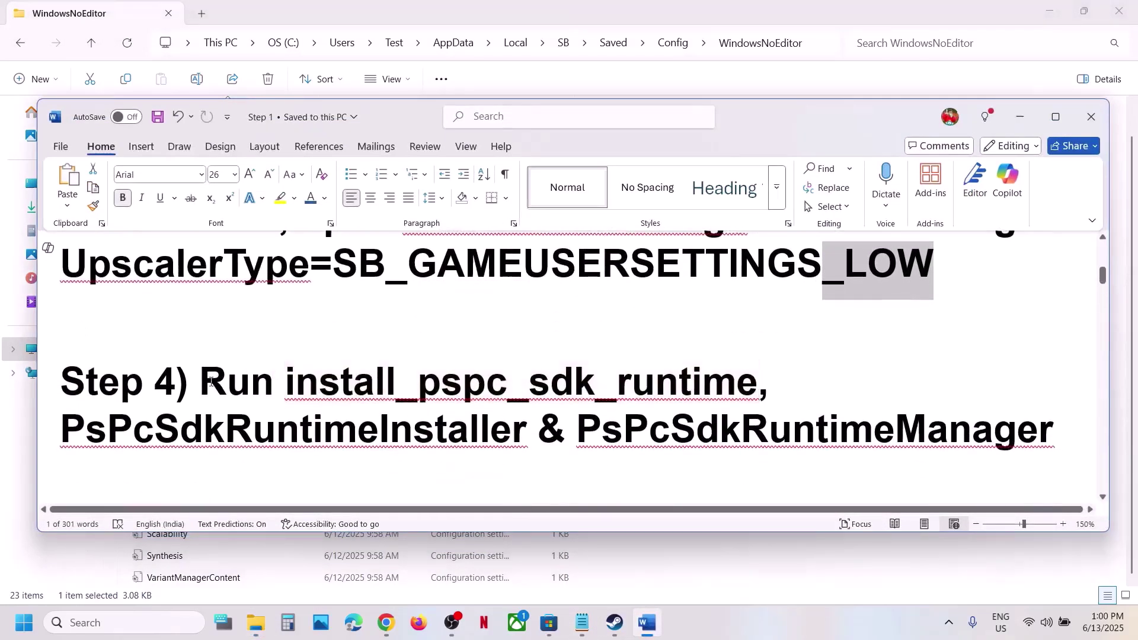
drag(285, 382, 1052, 435)
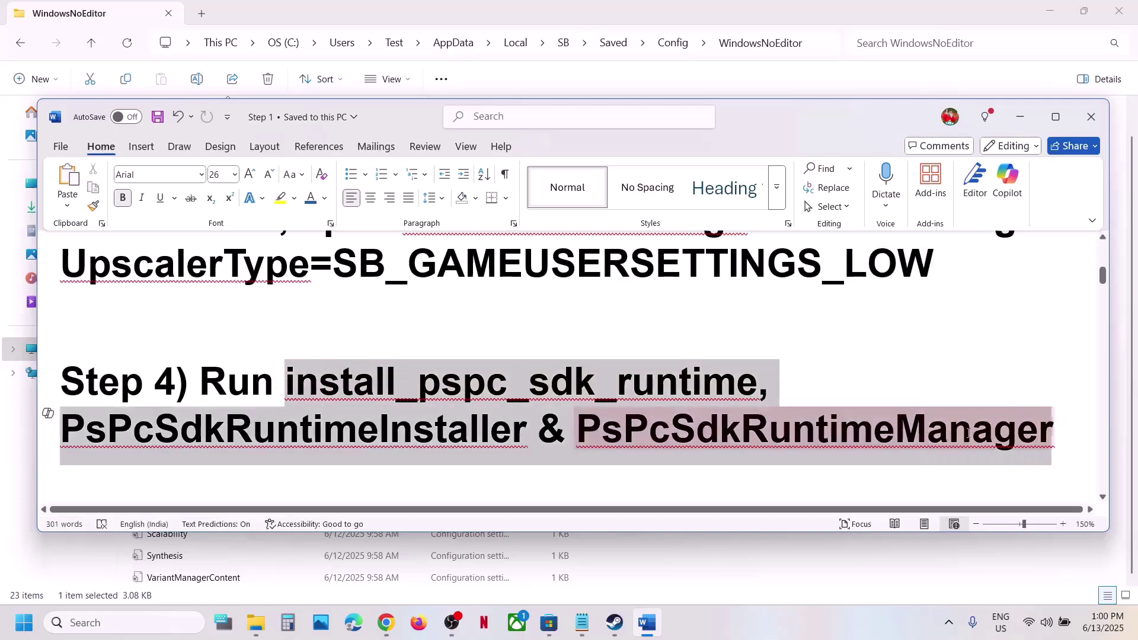
Switch to Steam and browse the local files of Stellar Blade
click(615, 622)
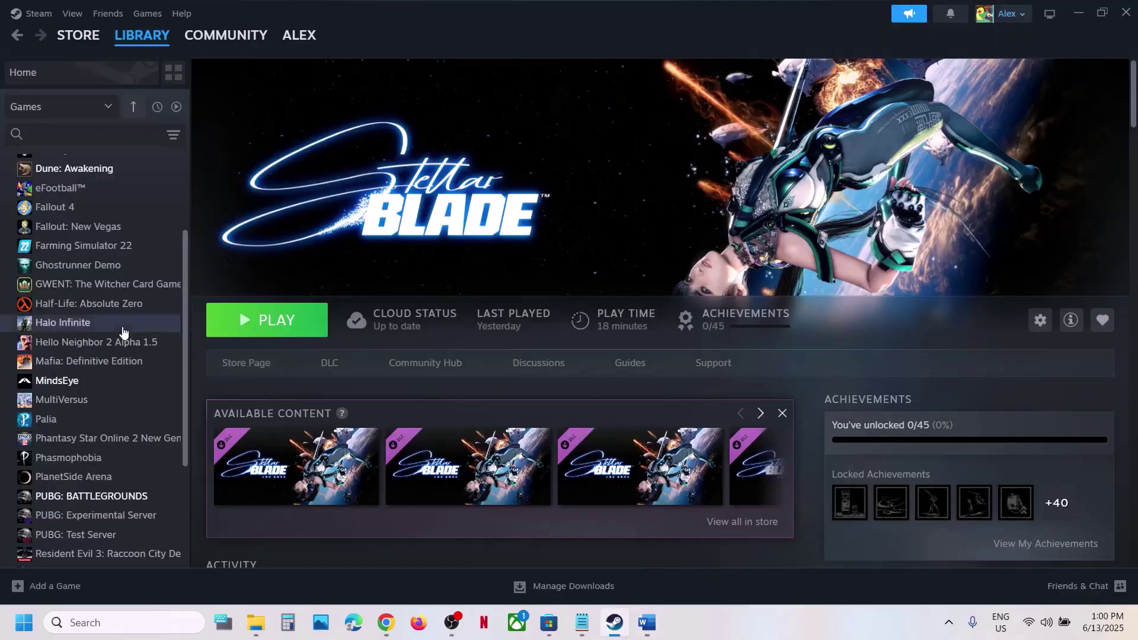
scroll(119, 332, down, 3)
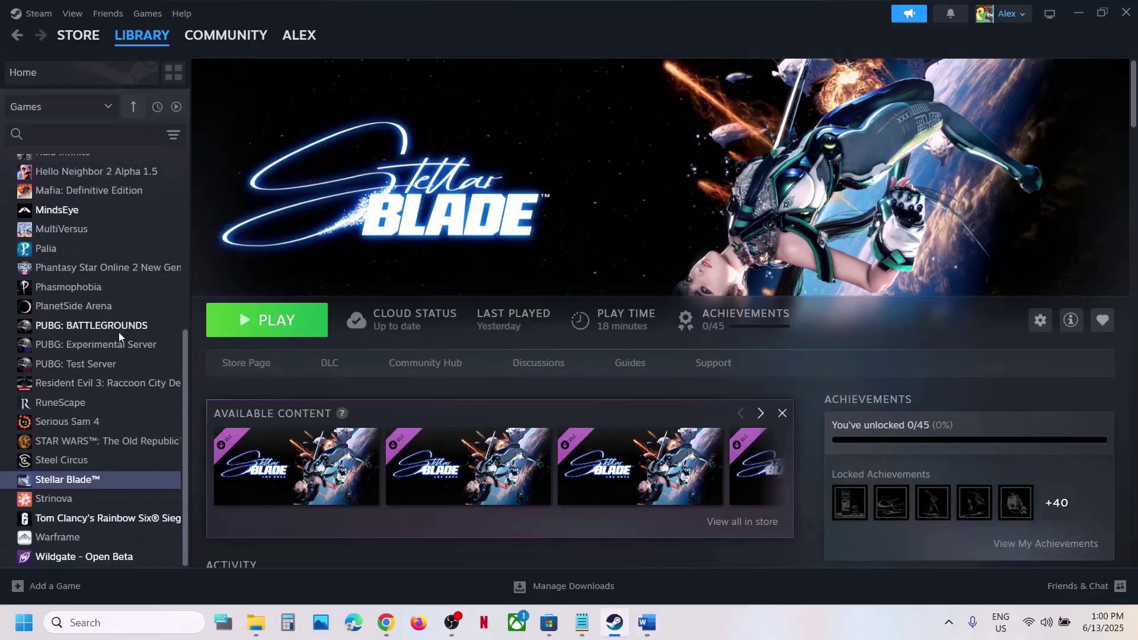
right_click(86, 487)
mouse_move(119, 440)
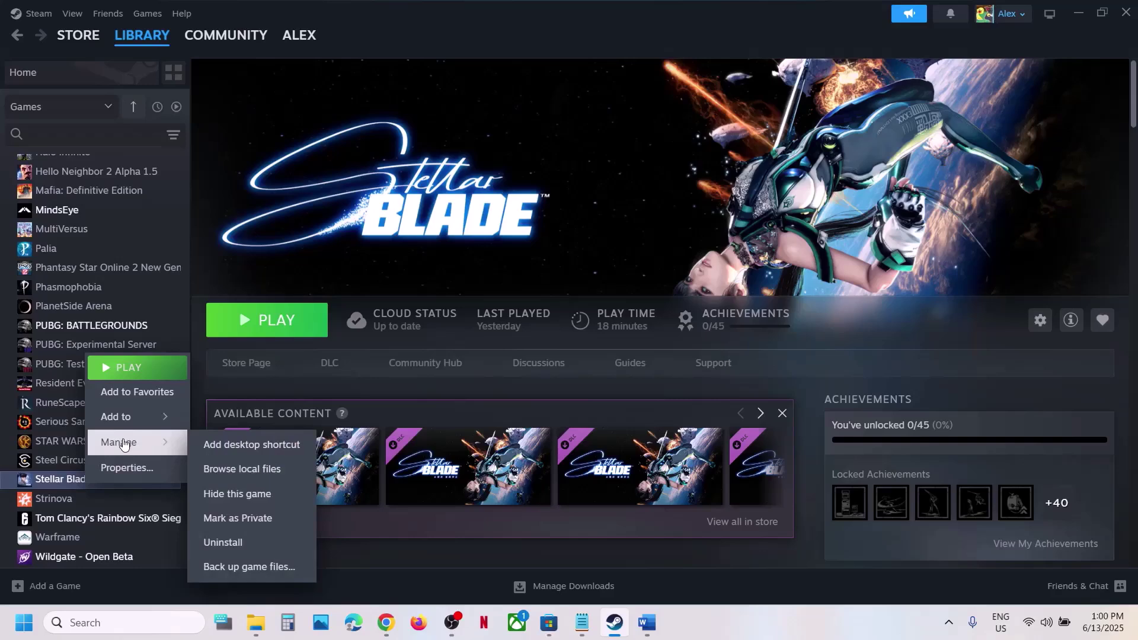
click(285, 467)
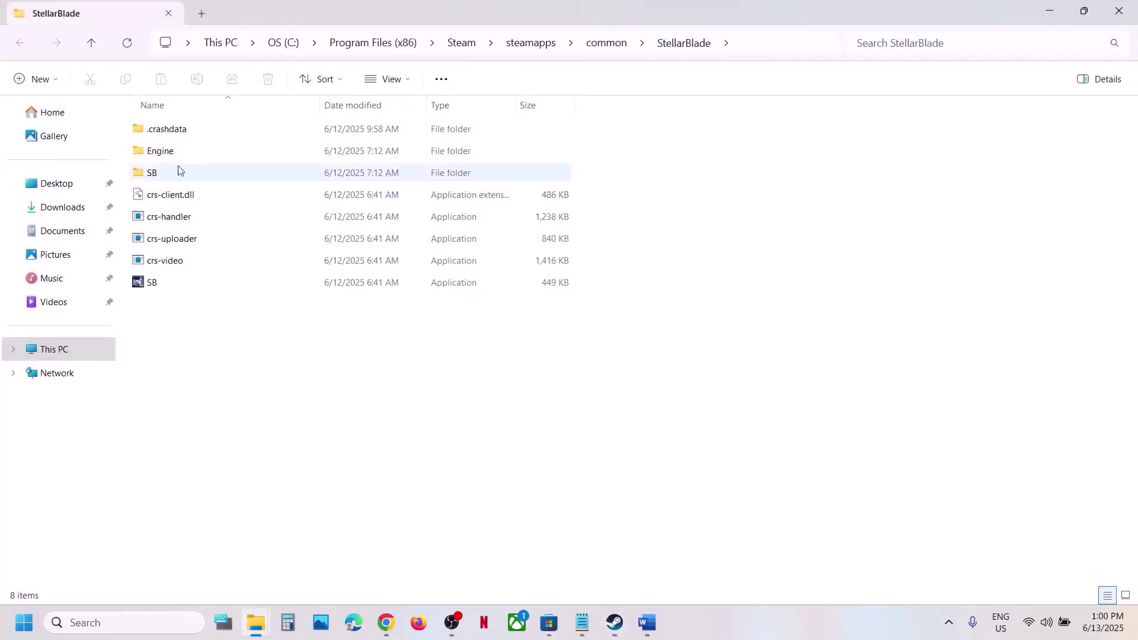
Open the SB > Binaries > Win64 folder inside the StellarBlade installation folder
double_click(163, 172)
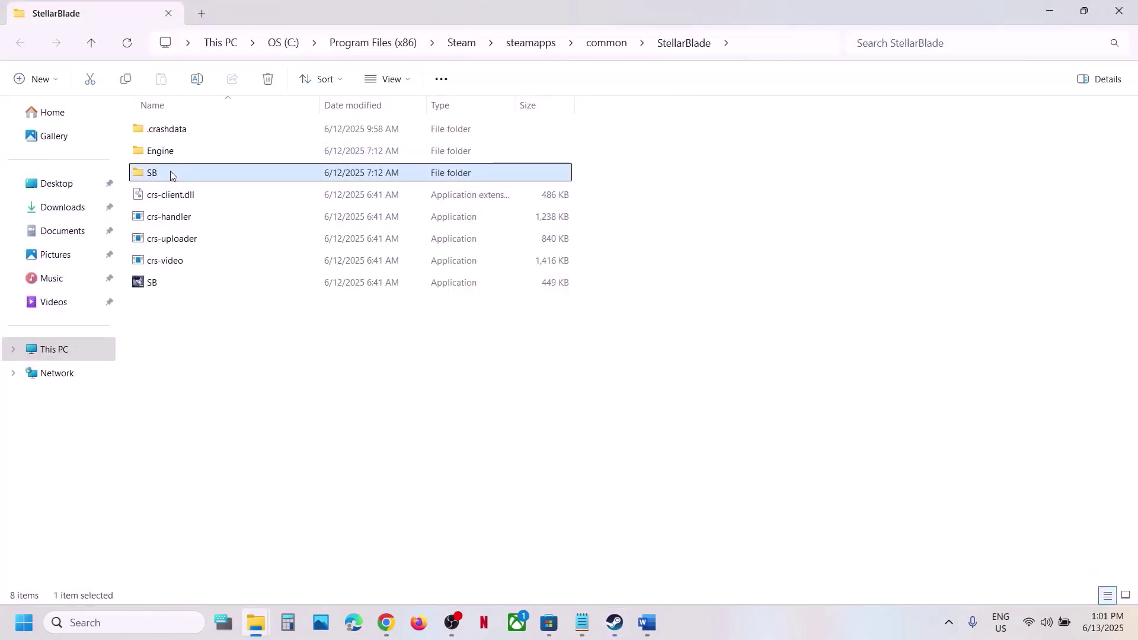
double_click(170, 132)
double_click(175, 134)
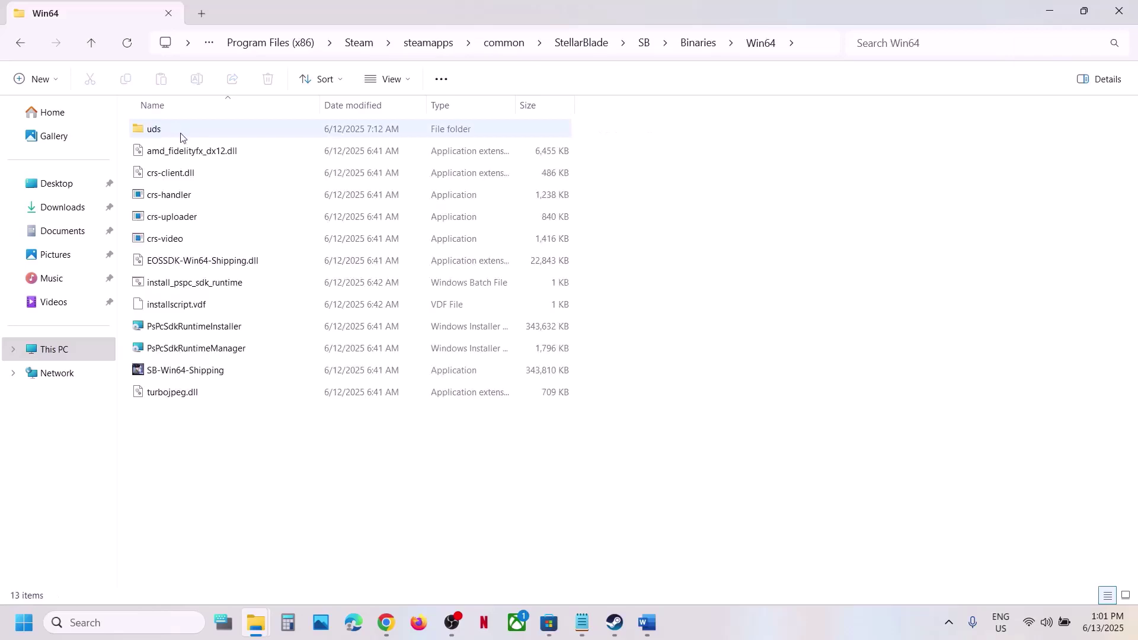
Run the install_pspc_sdk_runtime batch file as administrator, allow it to make changes, and dismiss its console window
click(168, 293)
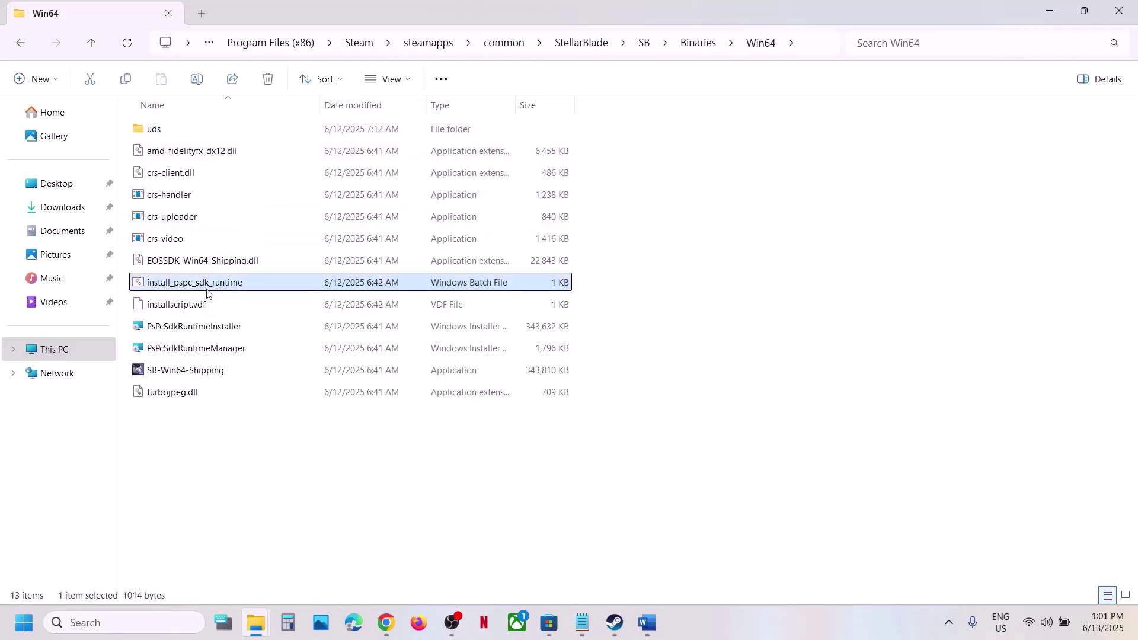
right_click(217, 290)
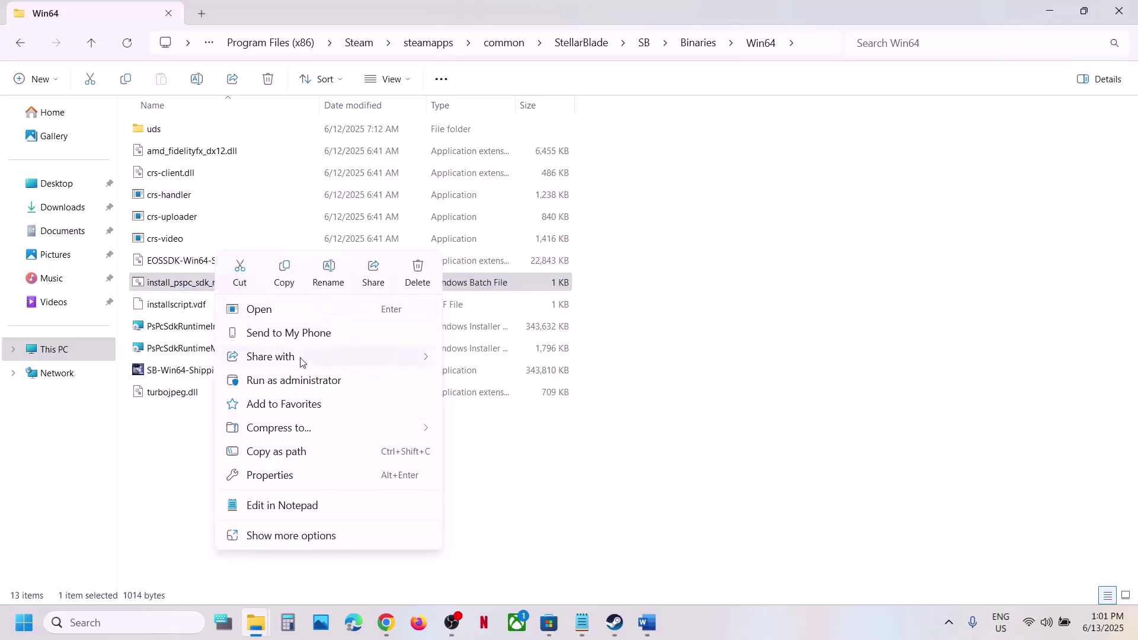
click(319, 383)
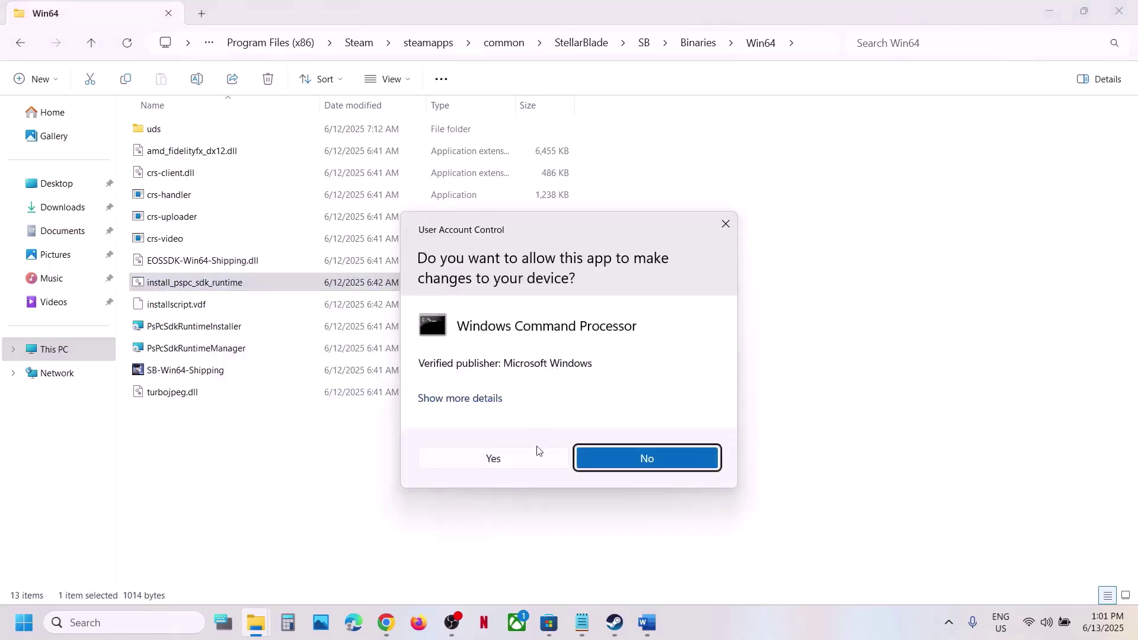
click(518, 461)
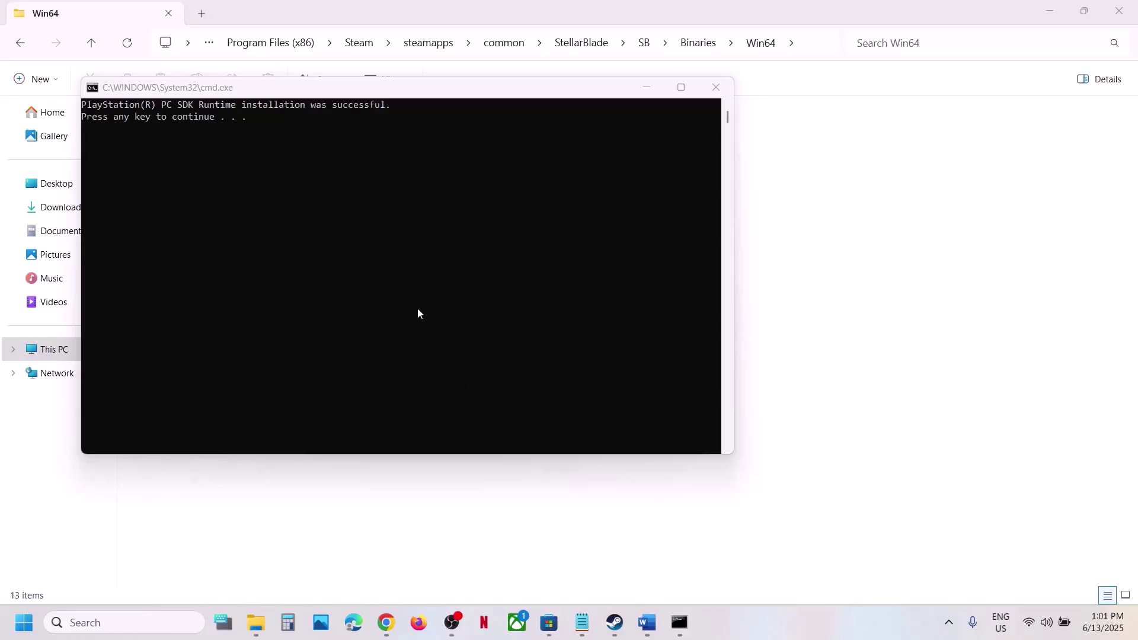
click(382, 246)
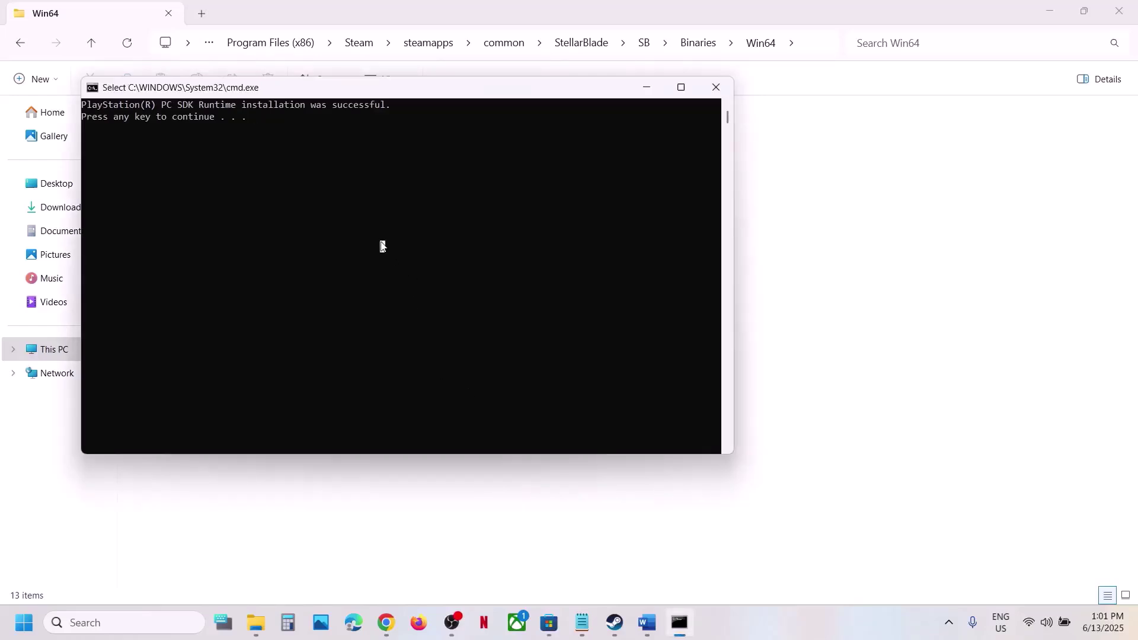
key(Return)
click(394, 226)
key(Return)
key(Return)
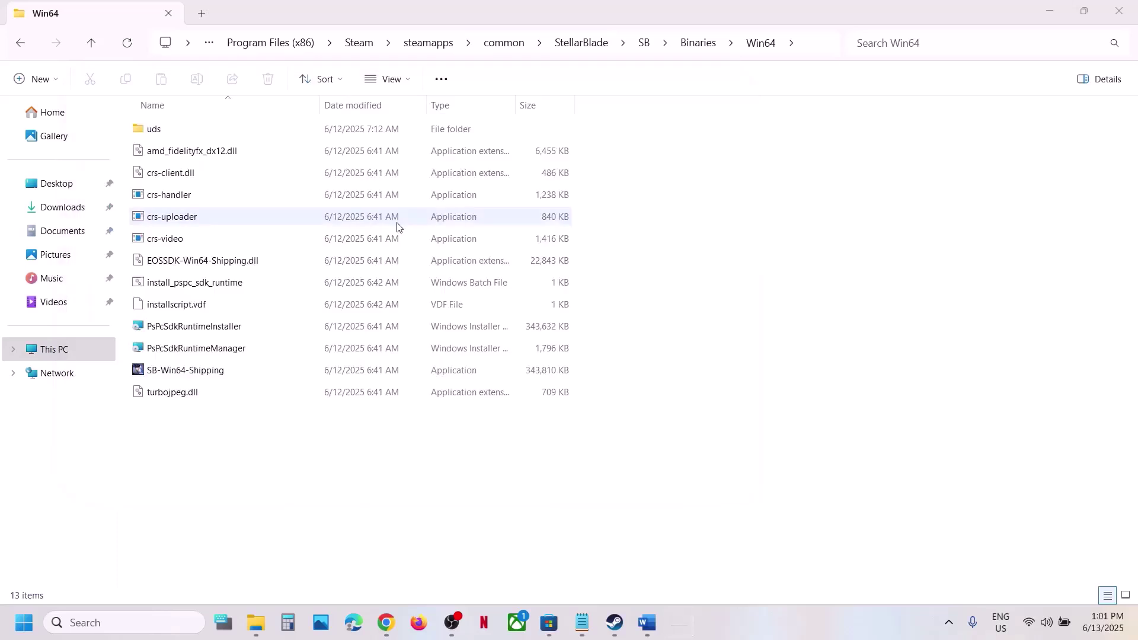
Run PsPcSdkRuntimeInstaller from the Win64 folder, and select PsPcSdkRuntimeManager
click(178, 331)
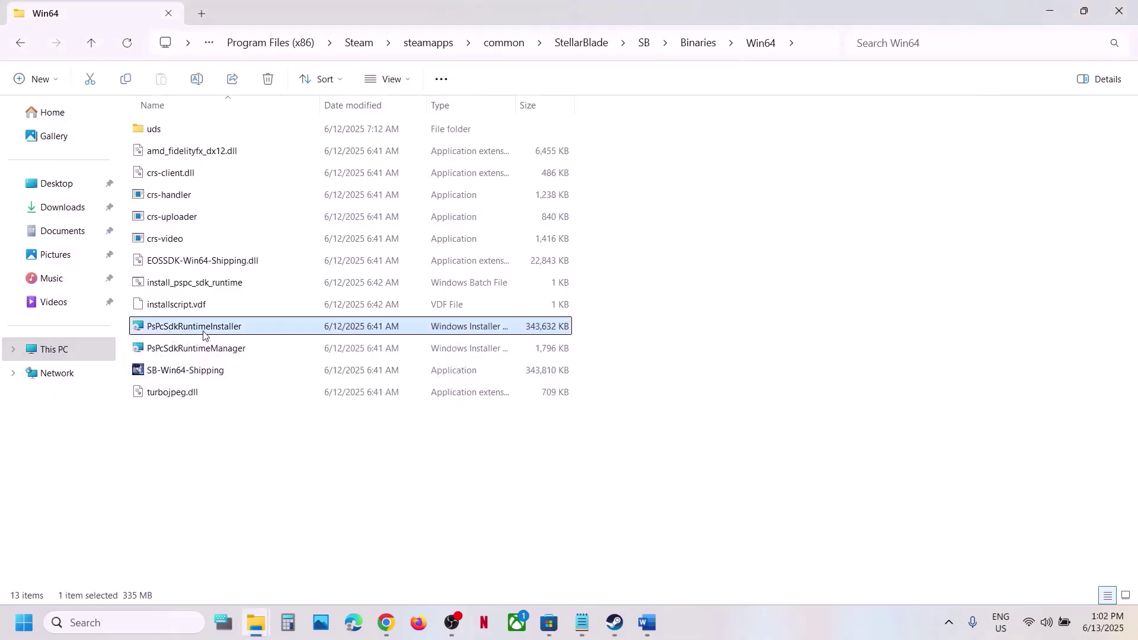
right_click(186, 334)
key(Return)
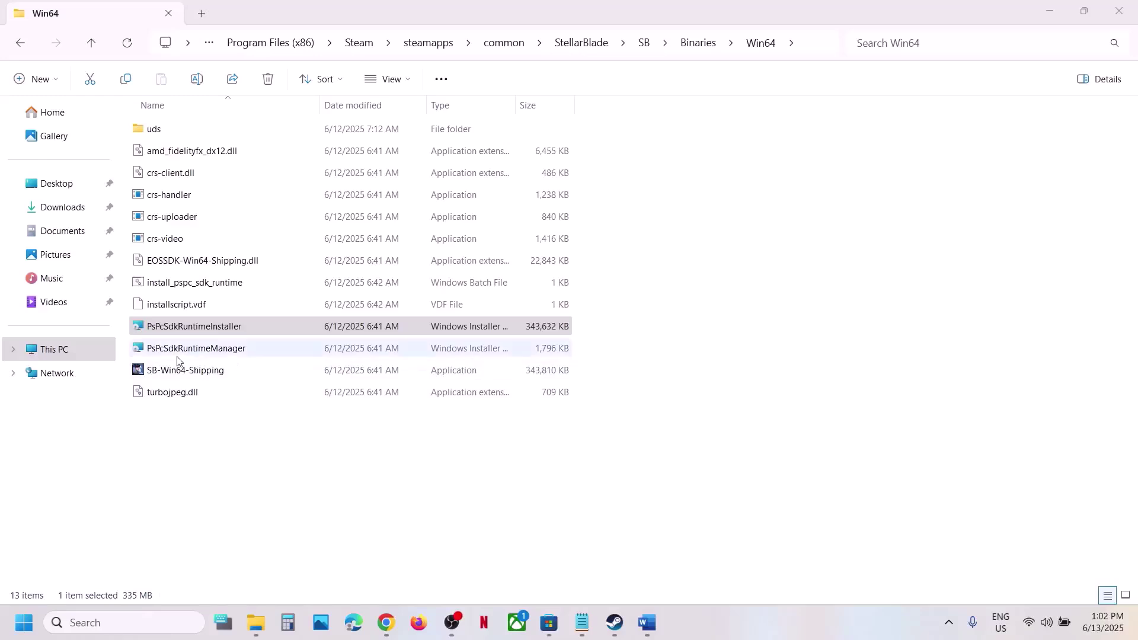
click(230, 351)
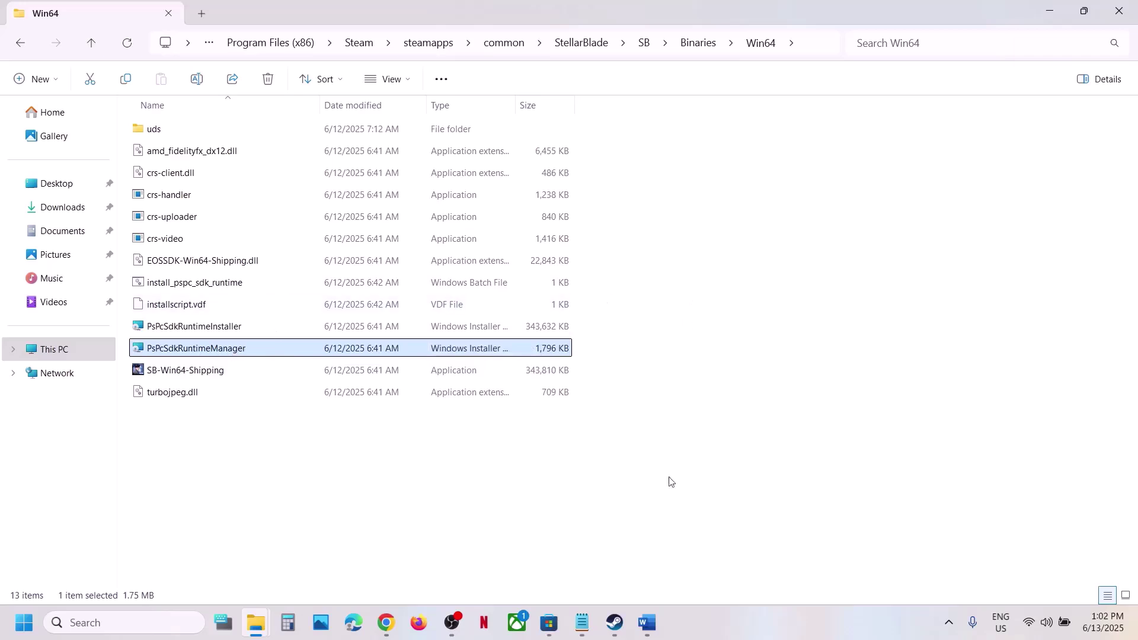
Switch to the Word notes and highlight the Redist\en-us folder path given in Step 5
click(654, 629)
scroll(448, 424, down, 5)
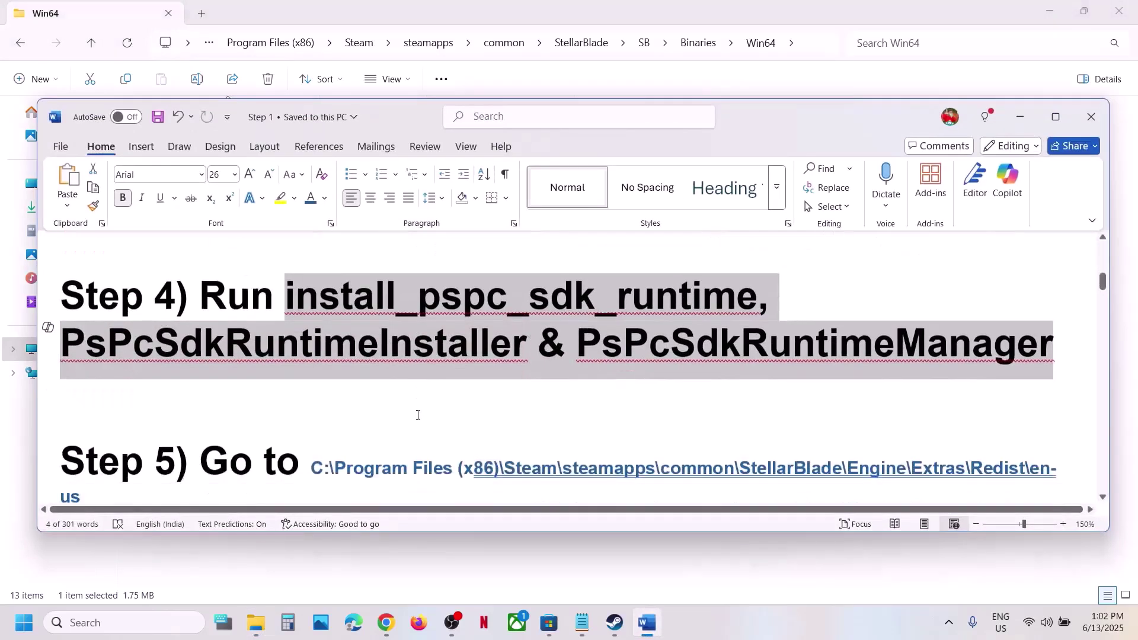
drag(309, 350, 1057, 367)
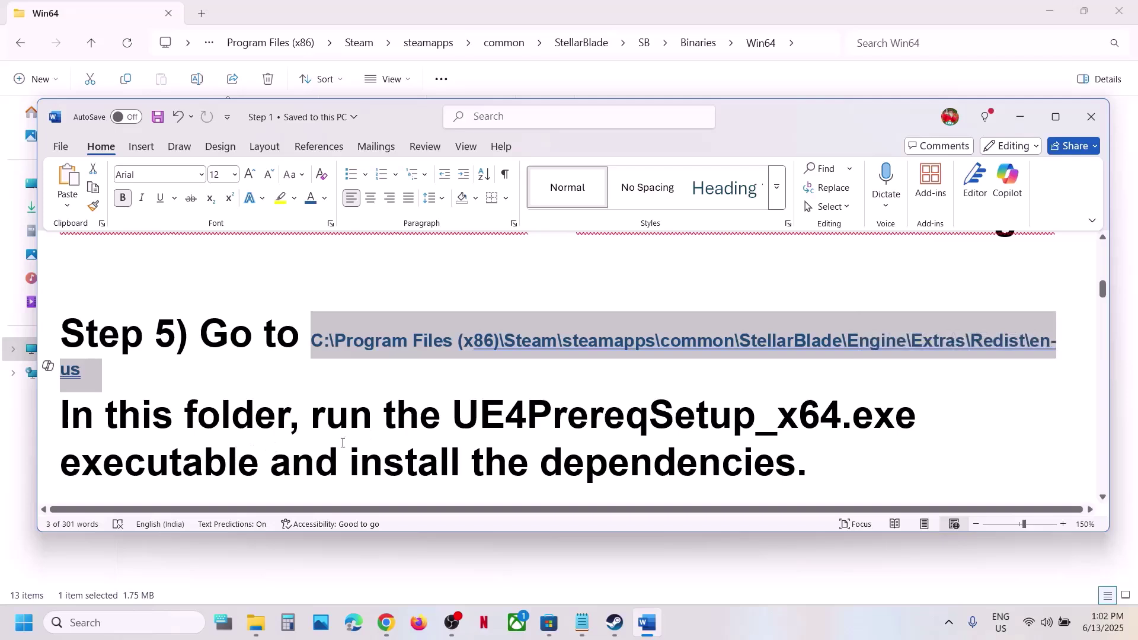
scroll(343, 443, down, 1)
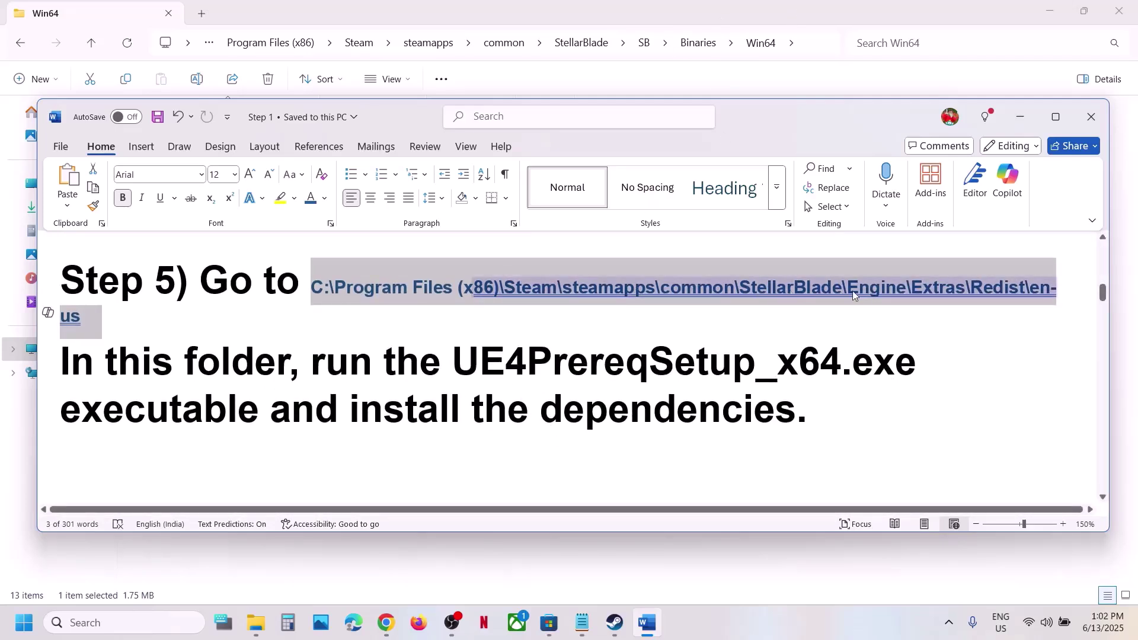
In File Explorer, open the Engine > Extras > Redist > en-us folder of the StellarBlade installation and show its full path
click(302, 16)
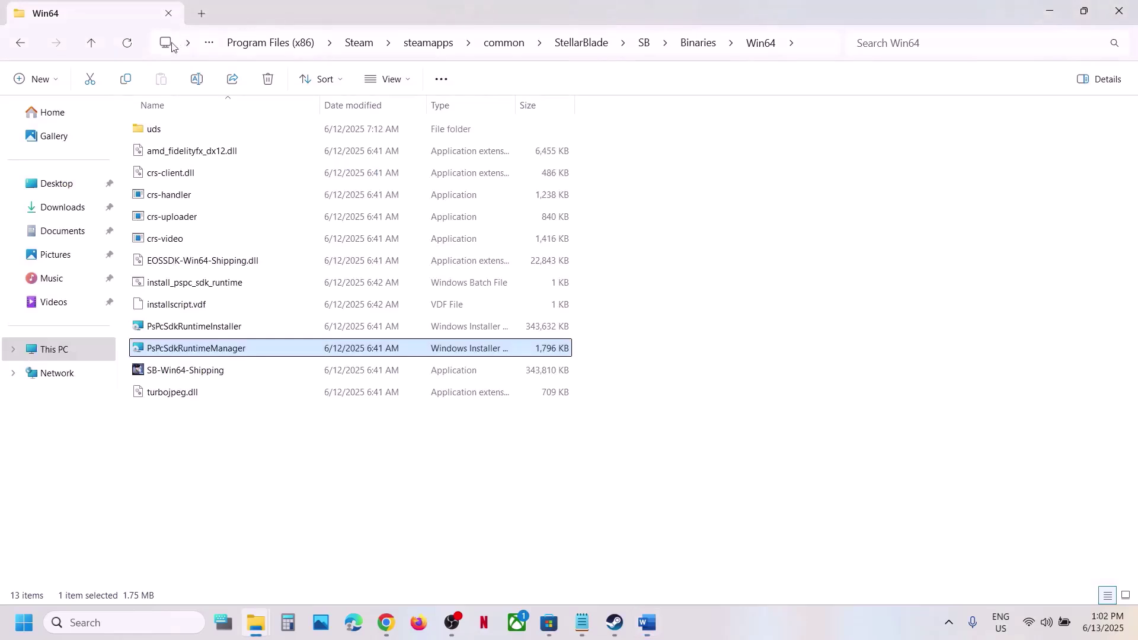
click(93, 46)
click(93, 46)
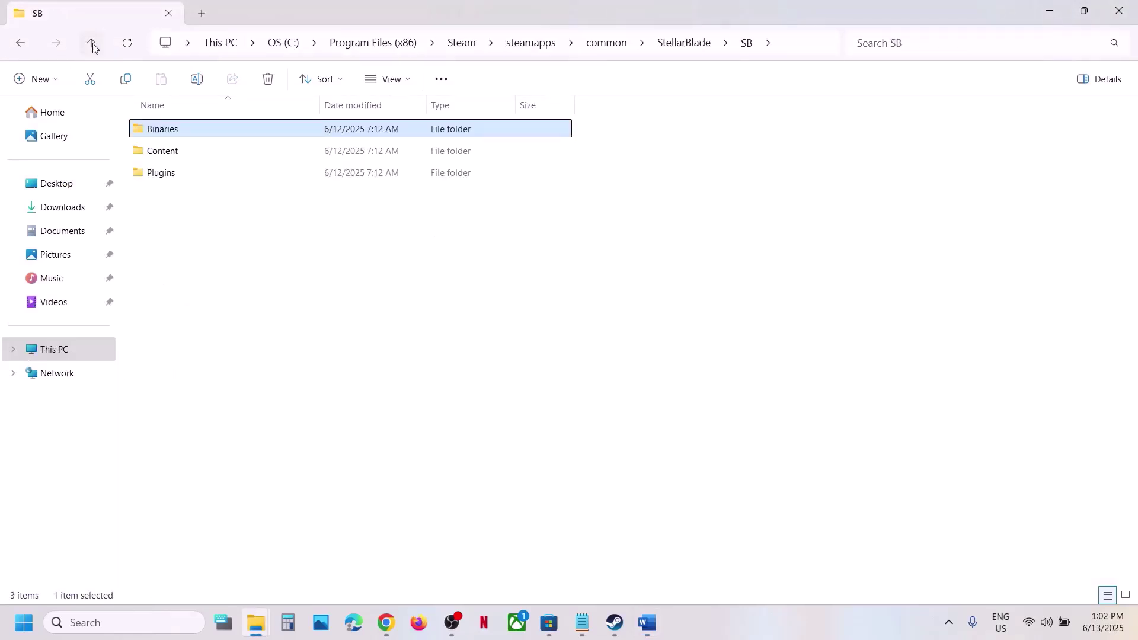
click(93, 46)
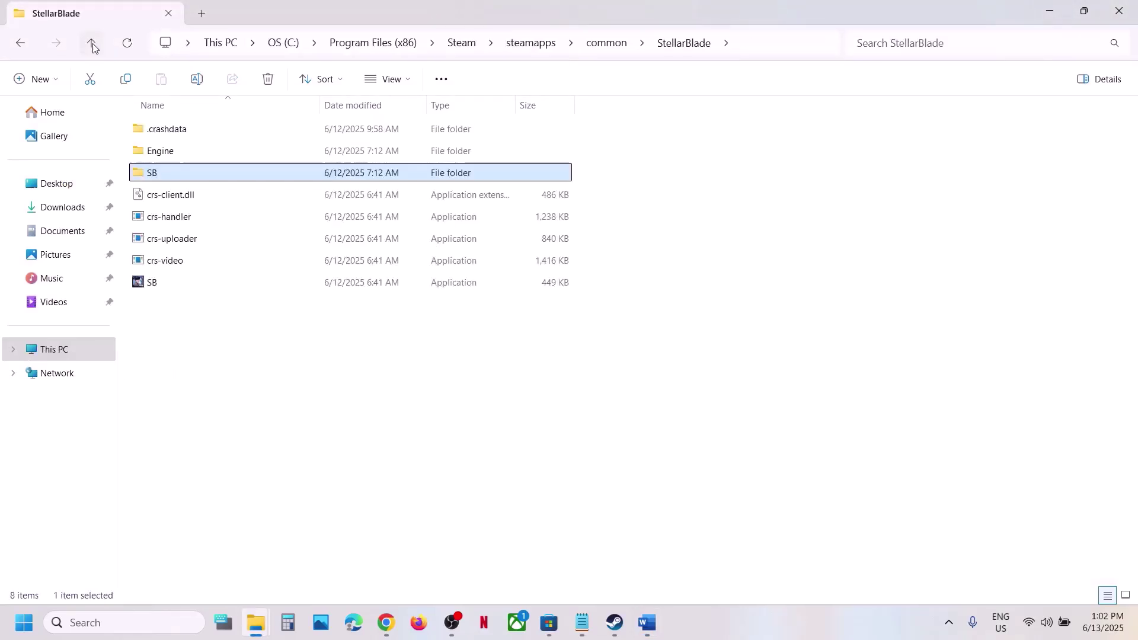
double_click(169, 152)
double_click(208, 152)
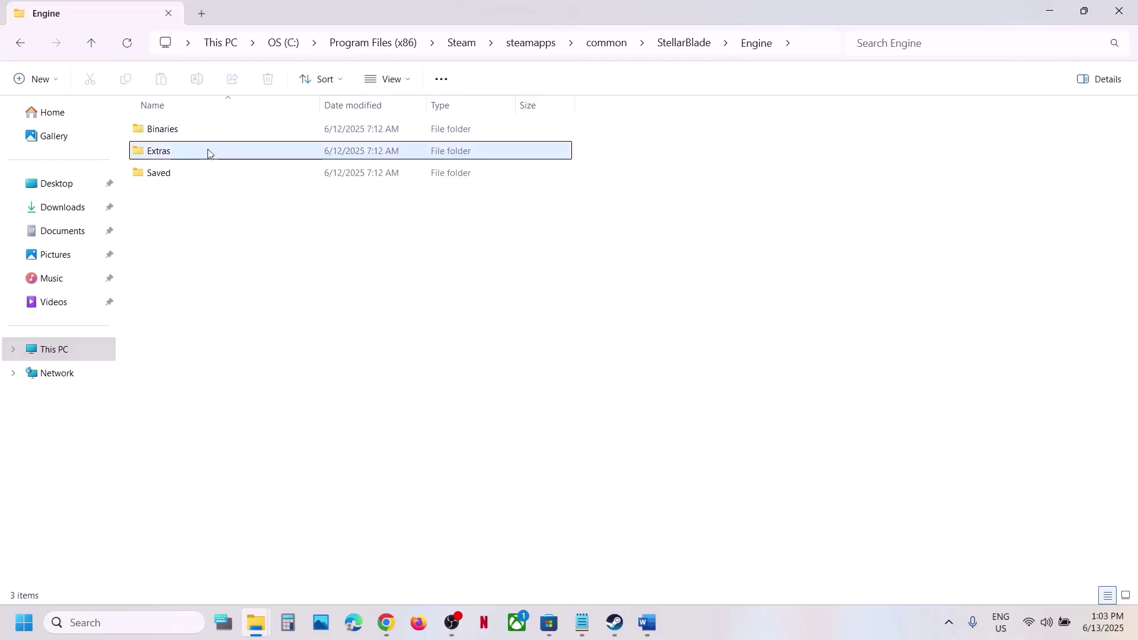
double_click(185, 131)
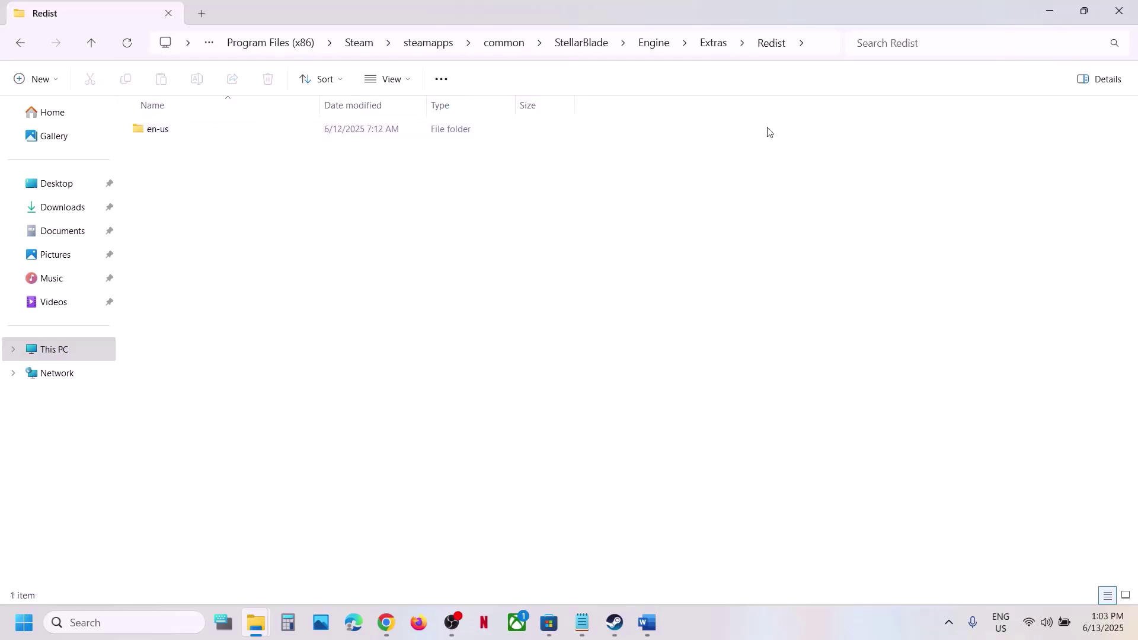
double_click(162, 138)
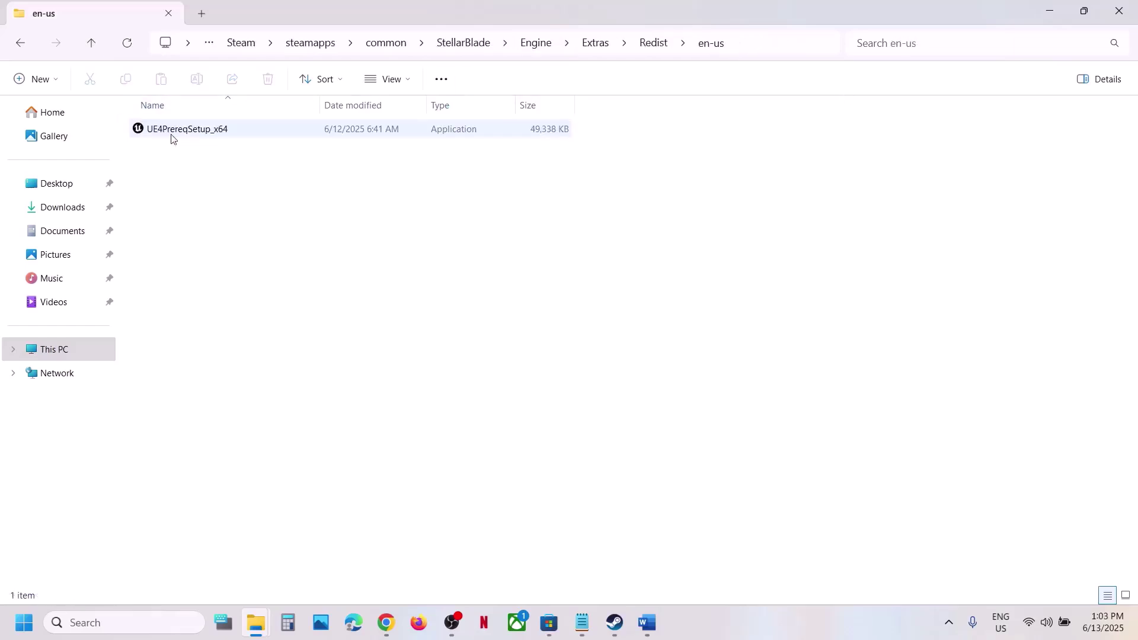
click(749, 51)
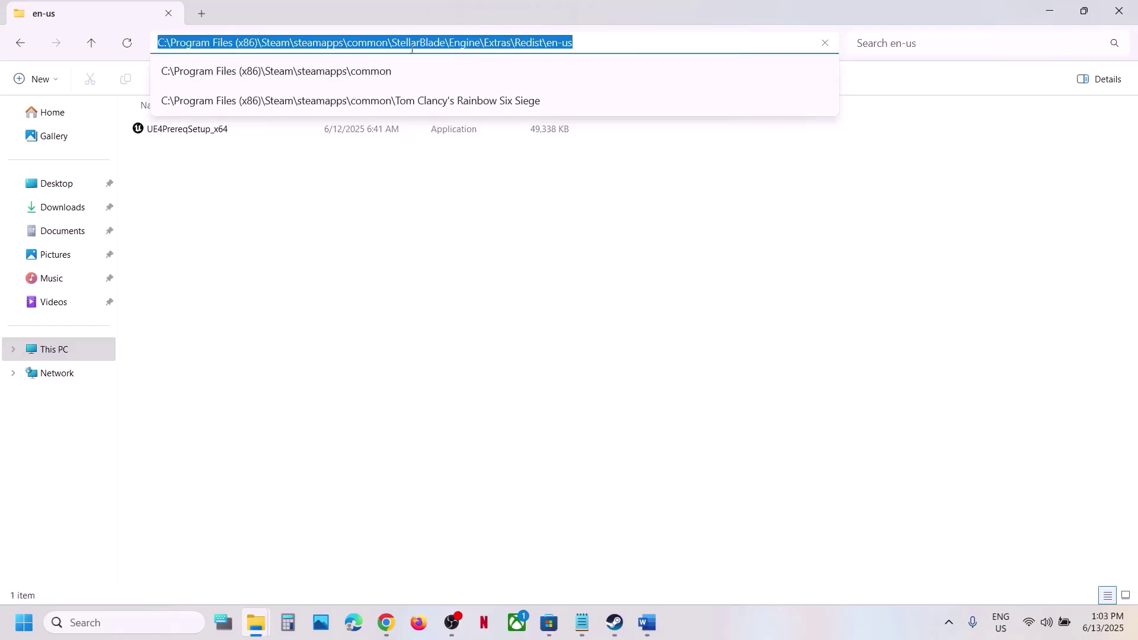
click(342, 276)
Run UE4PrereqSetup_x64 as administrator, allow it to make changes, uninstall UE Prerequisites (x64), and close the setup
right_click(170, 129)
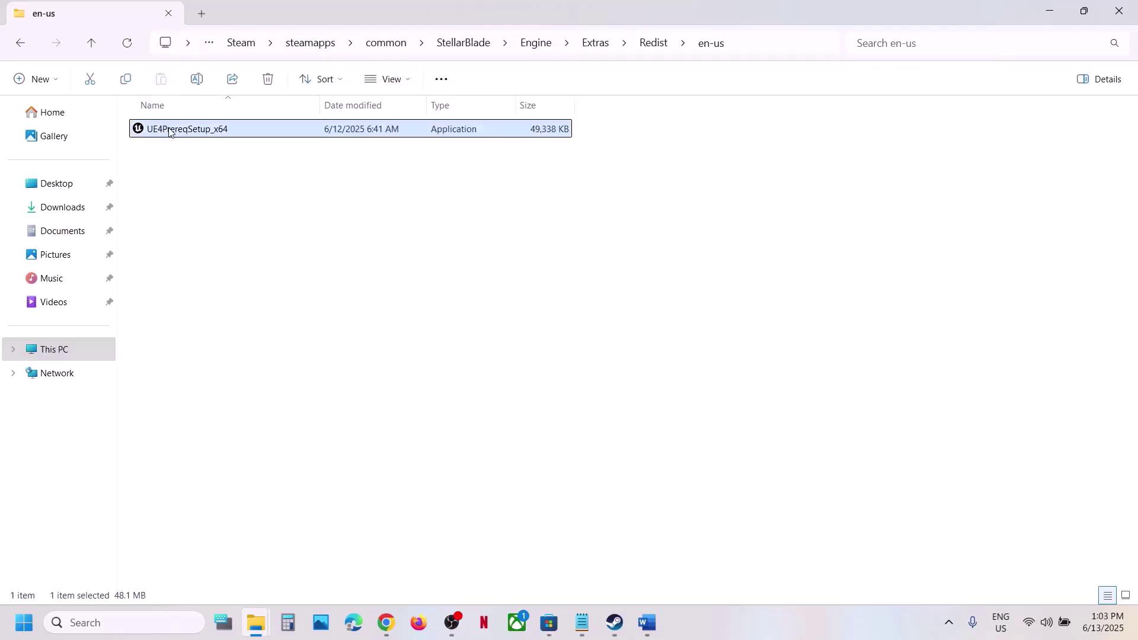
click(267, 256)
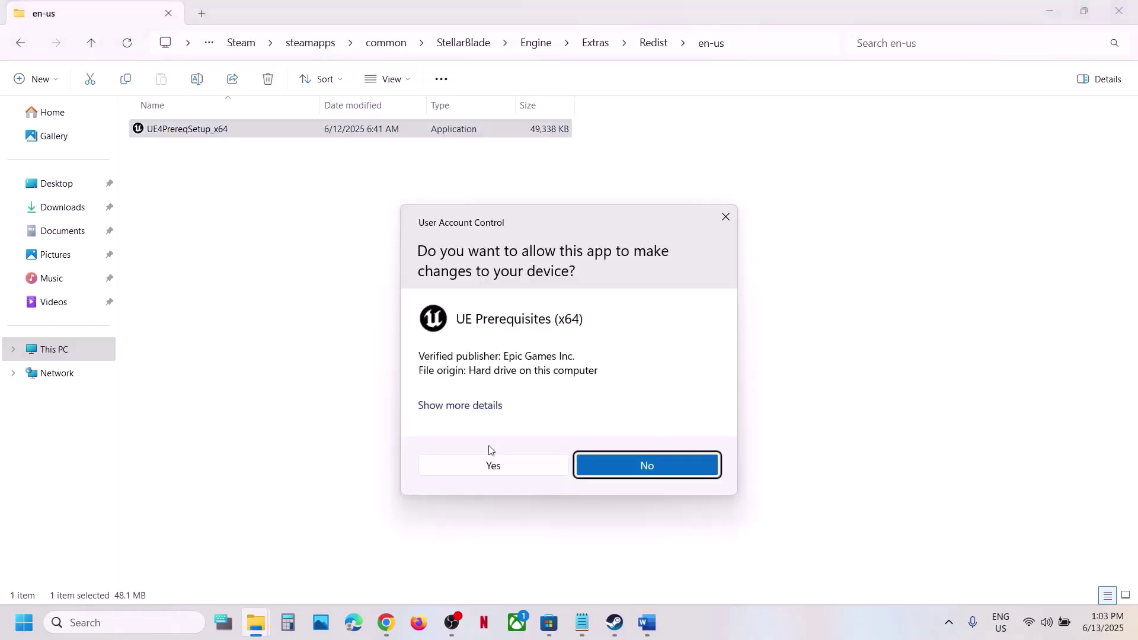
click(475, 468)
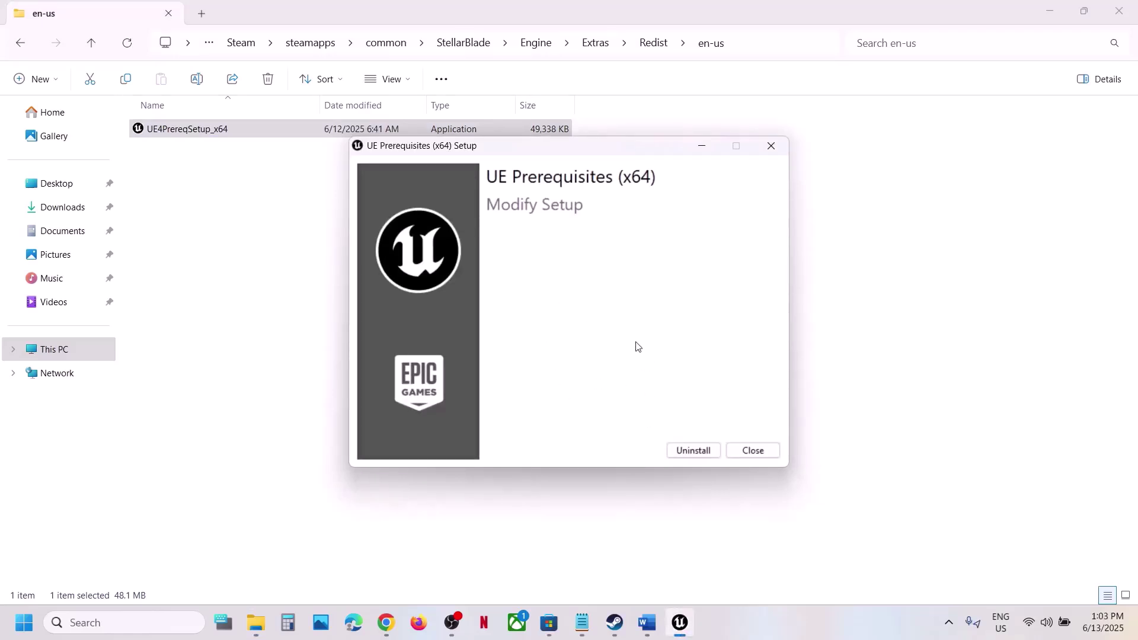
click(694, 451)
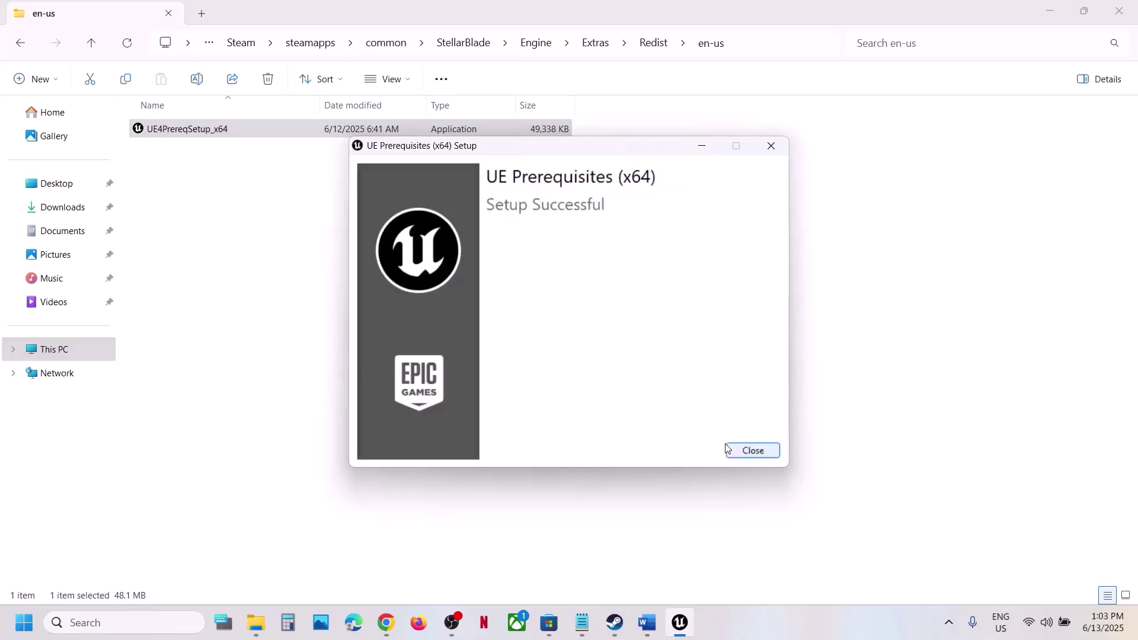
click(742, 452)
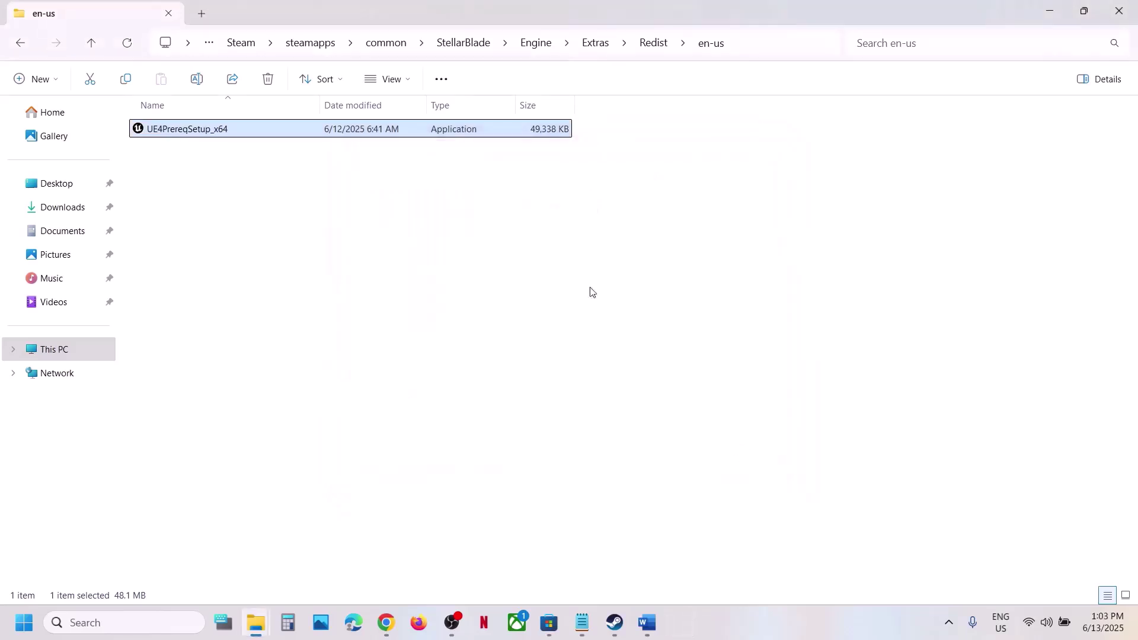
Run UE4PrereqSetup_x64 as administrator again, accept the license terms, install UE Prerequisites (x64), and close the setup
right_click(191, 134)
click(285, 264)
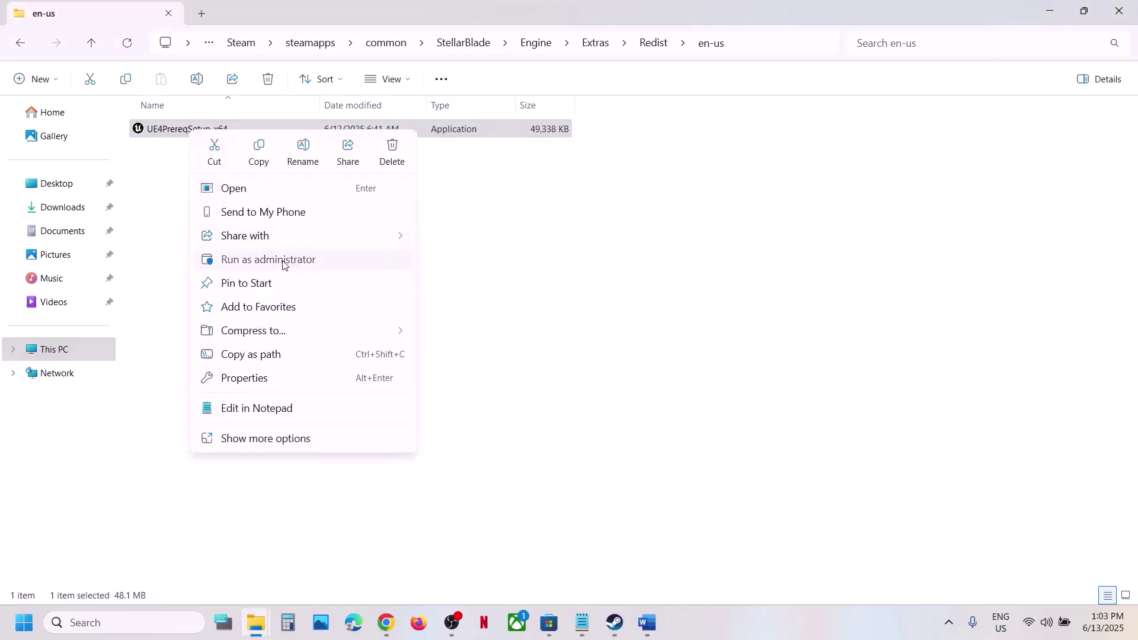
click(525, 460)
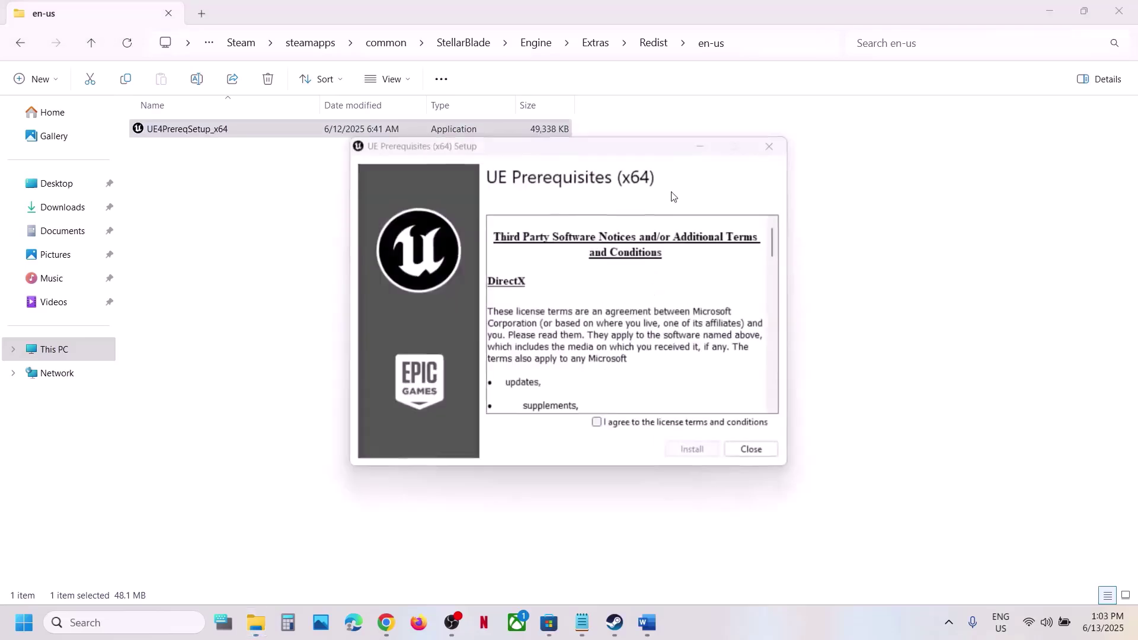
click(598, 424)
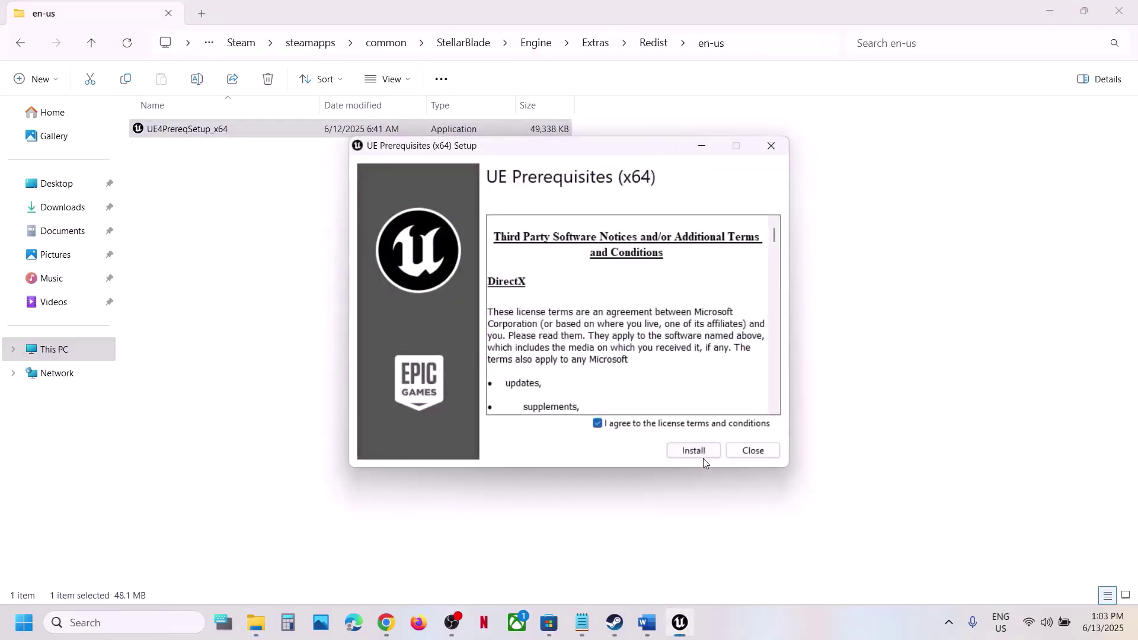
click(701, 454)
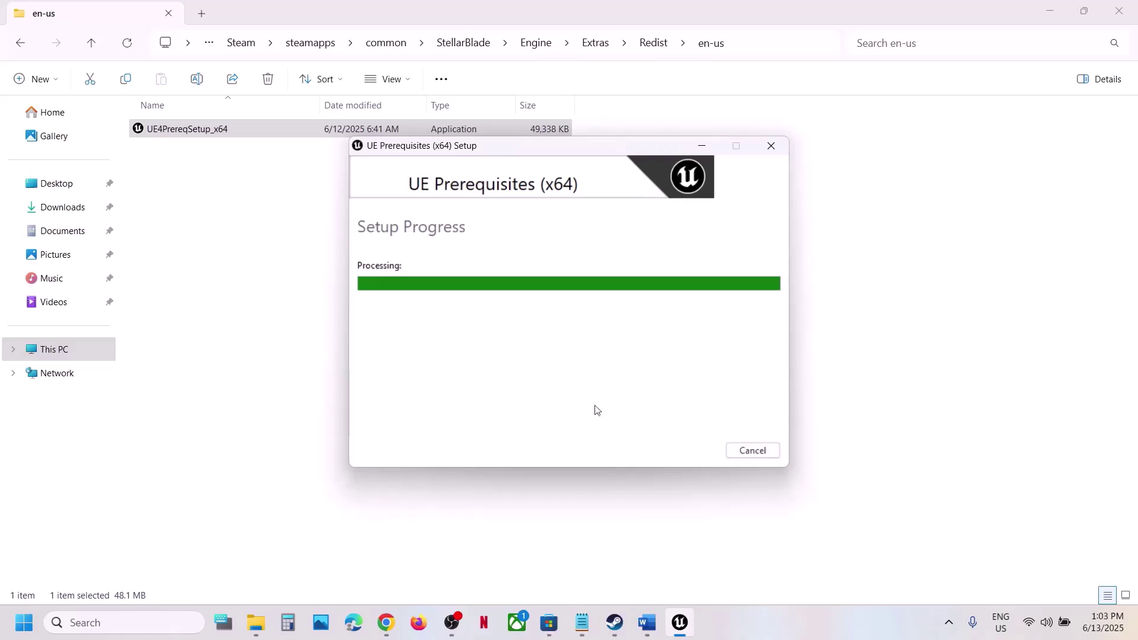
click(753, 454)
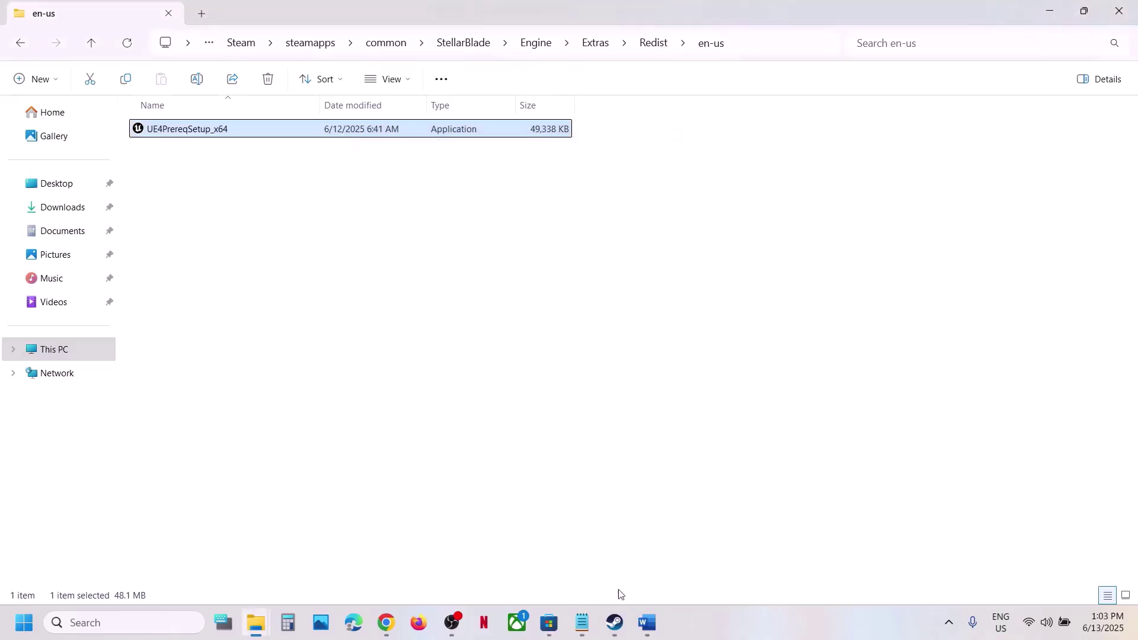
Return to the Word notes and highlight the Step 6 heading, Increase the Virtual Memory
click(615, 622)
click(654, 628)
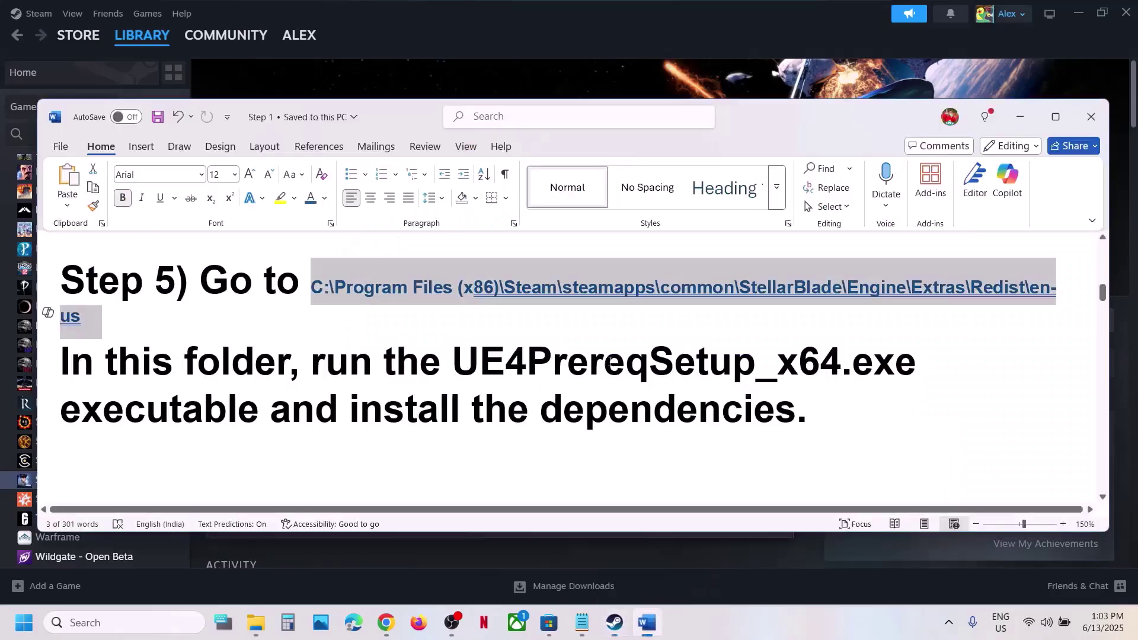
scroll(496, 348, down, 3)
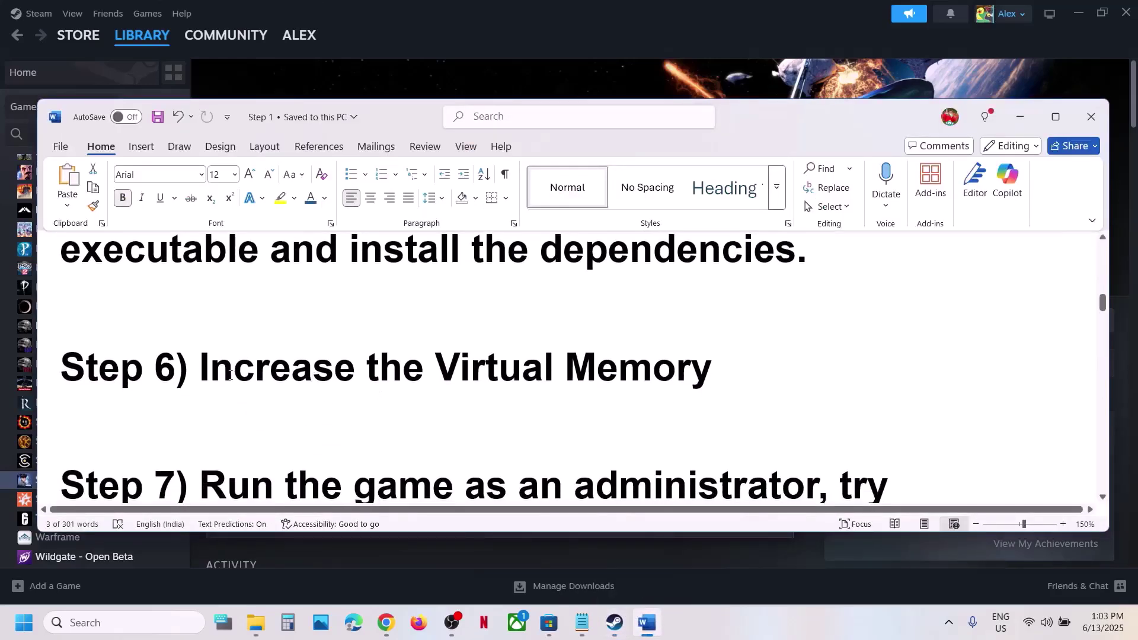
drag(200, 367, 735, 367)
click(800, 630)
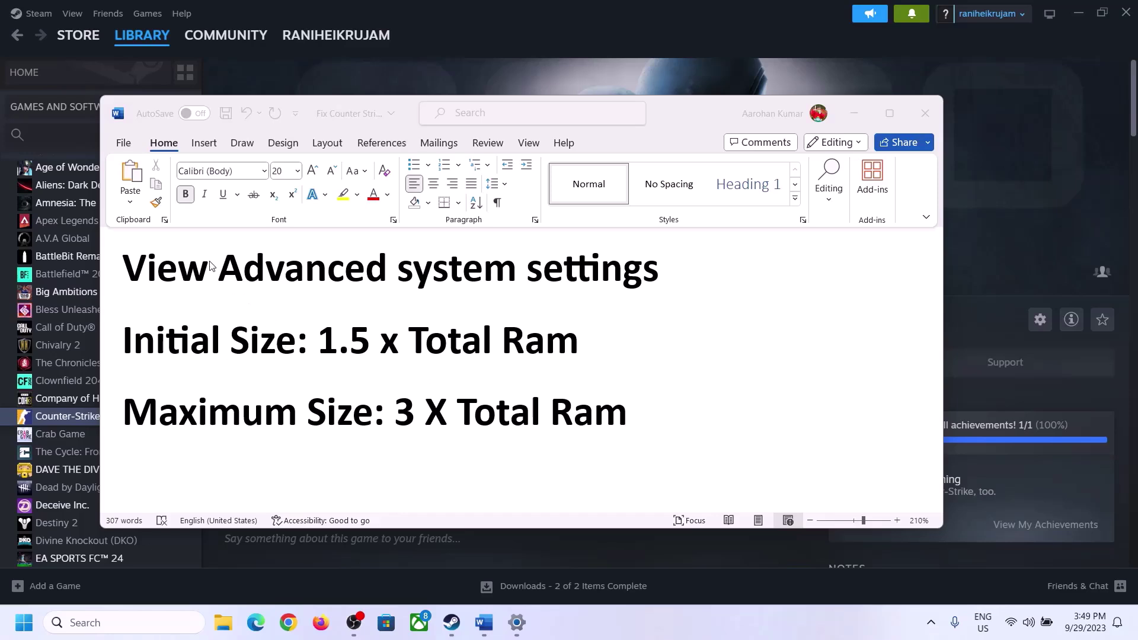
Copy "View Advanced system settings" from the notes, search Windows for it, and open the matching Control Panel result
click(168, 275)
drag(136, 274, 646, 269)
key(ctrl+c)
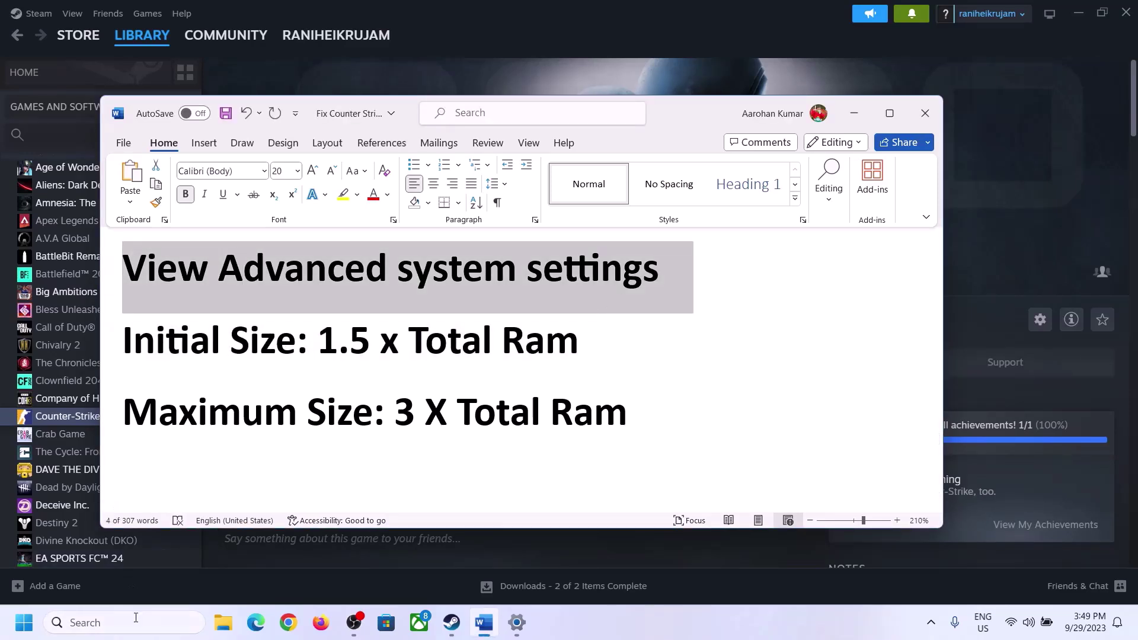
click(135, 622)
key(ctrl+v)
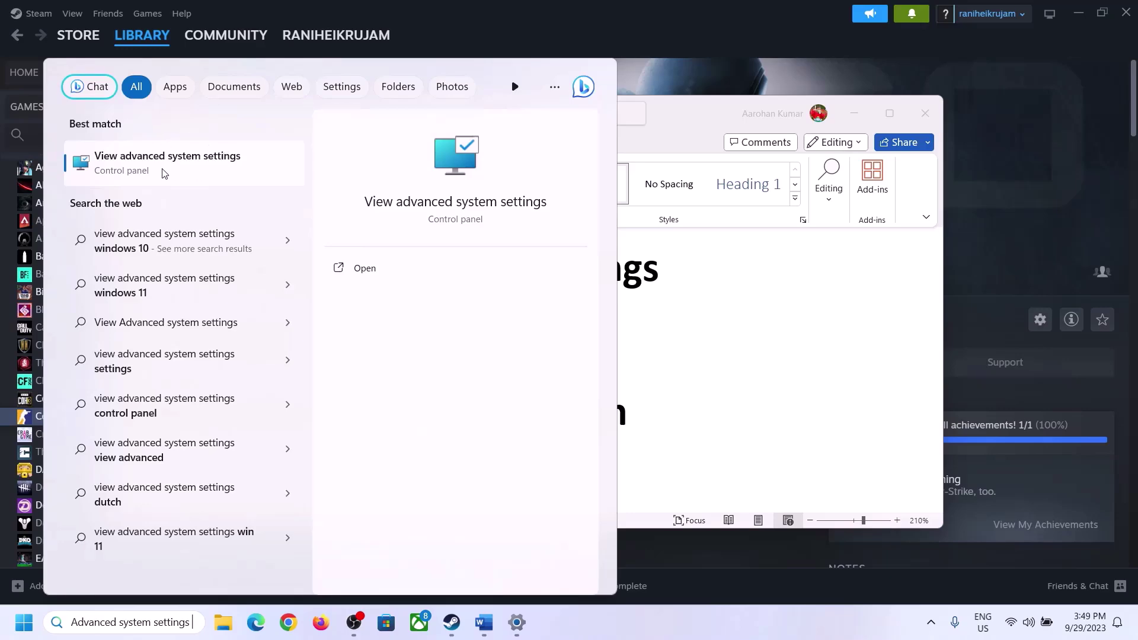
click(163, 172)
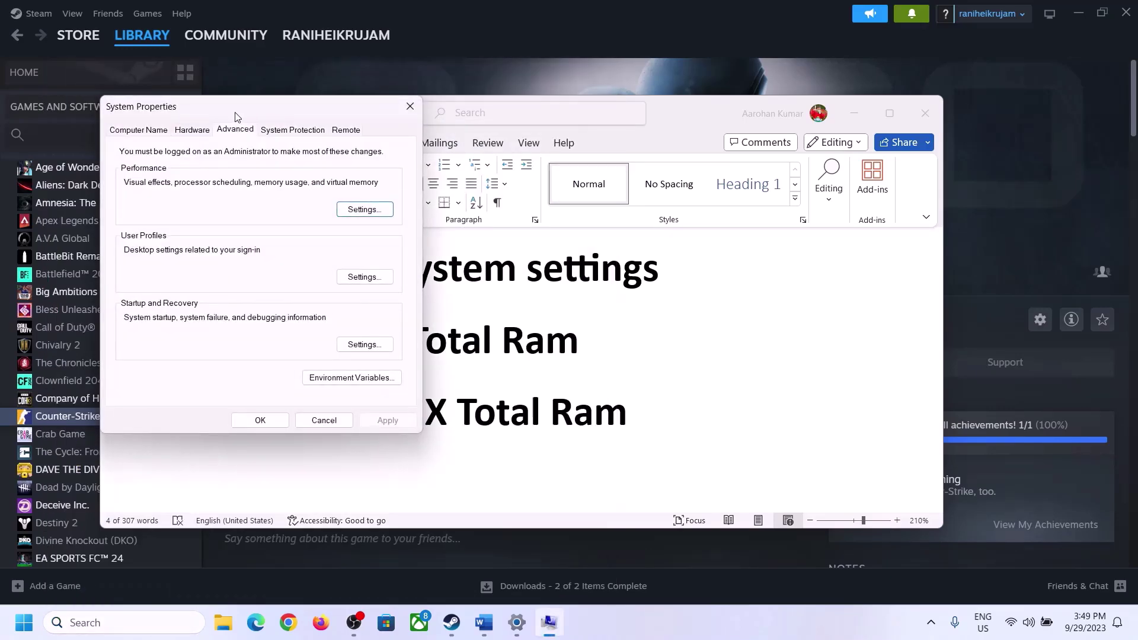
In the virtual memory settings, turn off automatic paging file management and choose a custom size for drive C:
drag(236, 114, 508, 203)
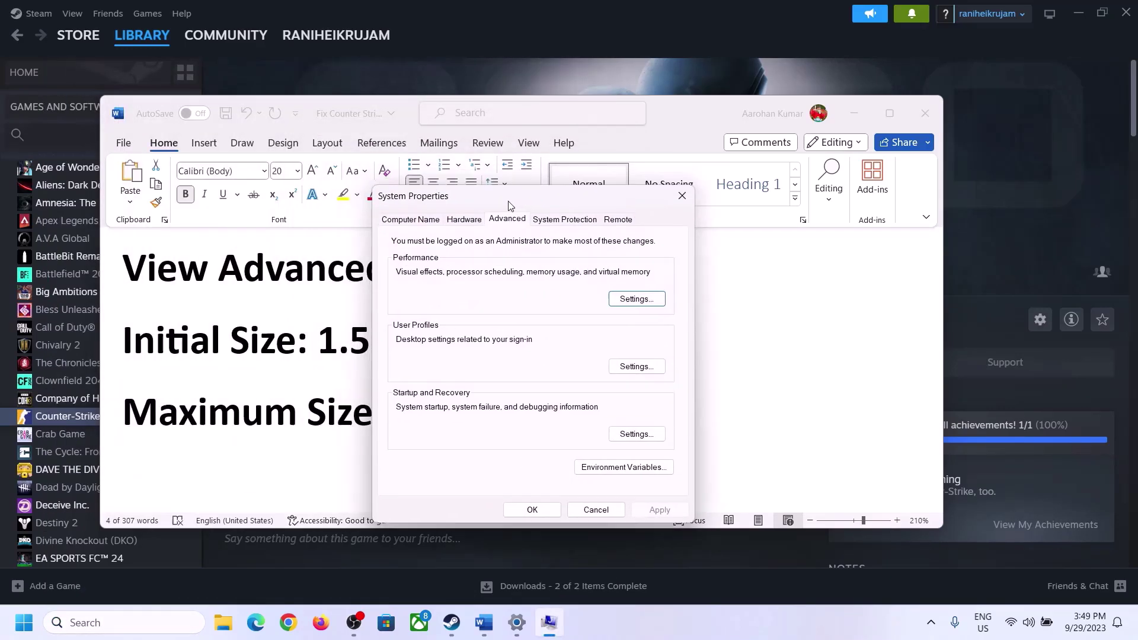
click(637, 300)
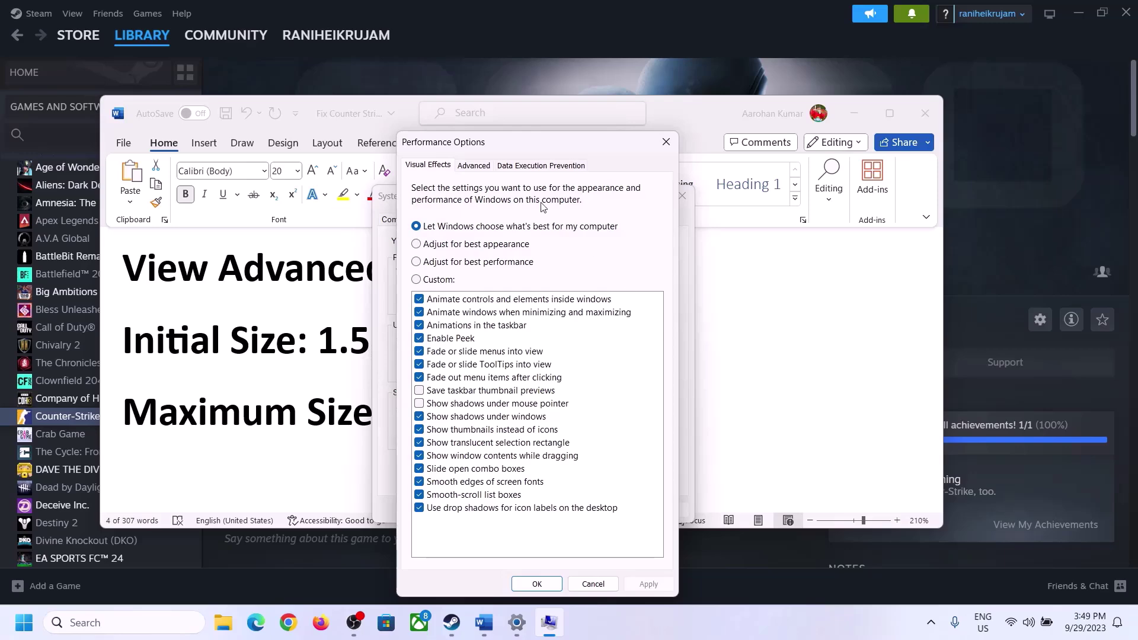
click(480, 169)
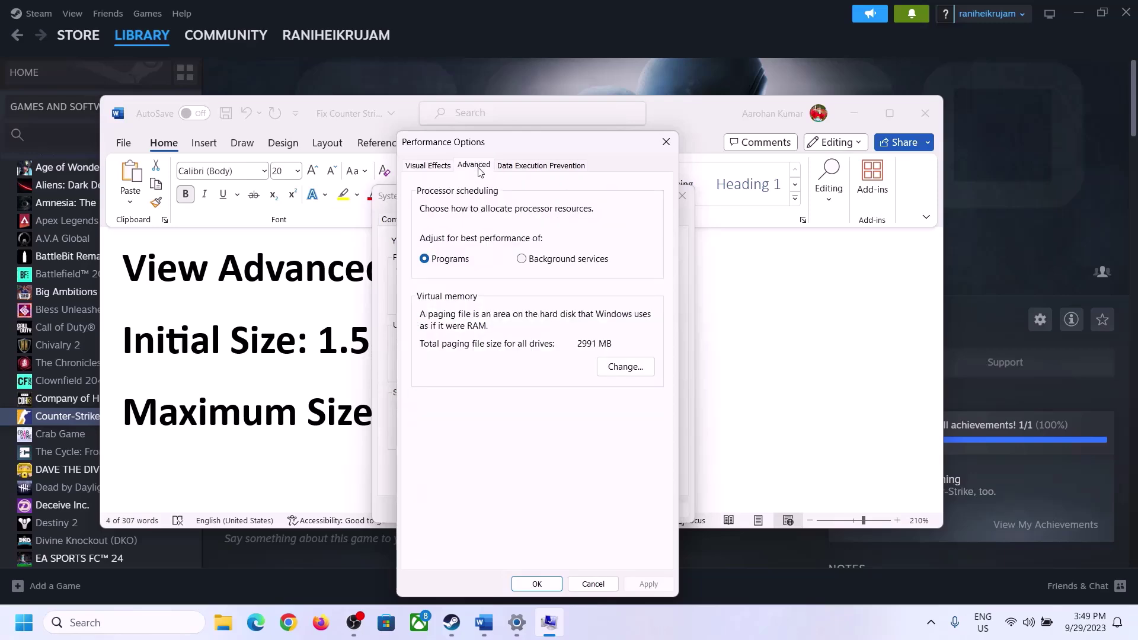
click(629, 368)
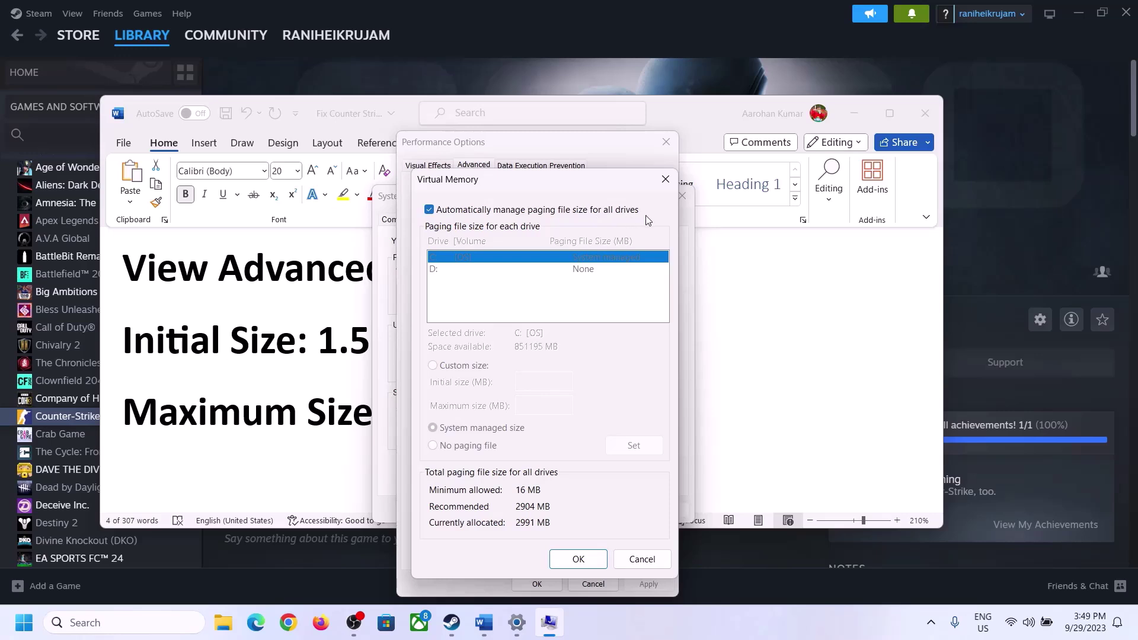
click(429, 210)
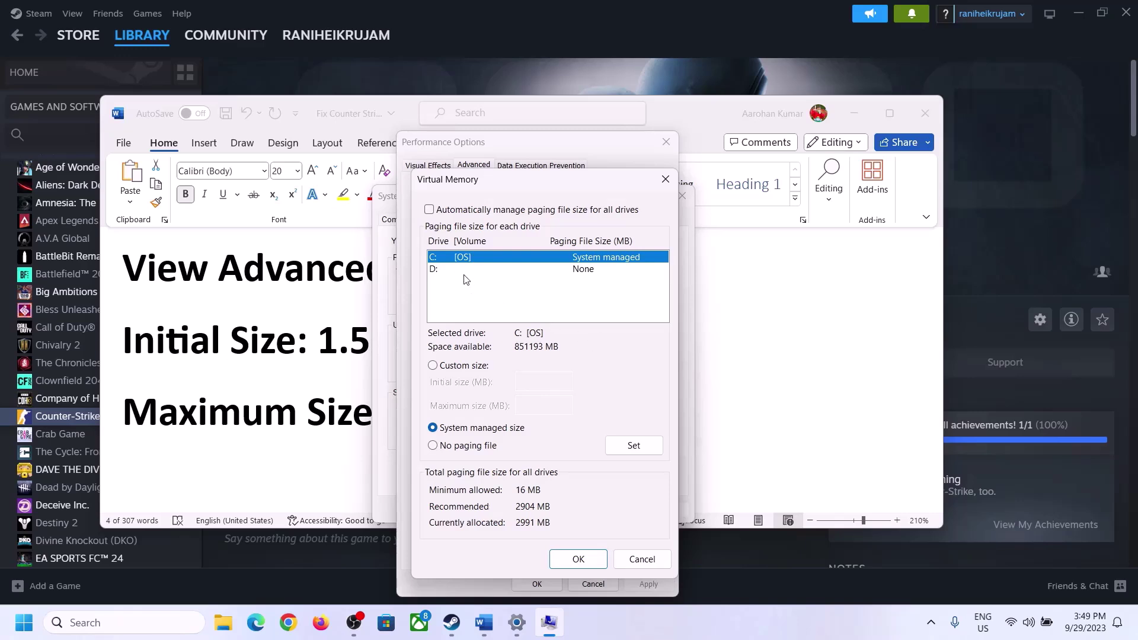
click(433, 367)
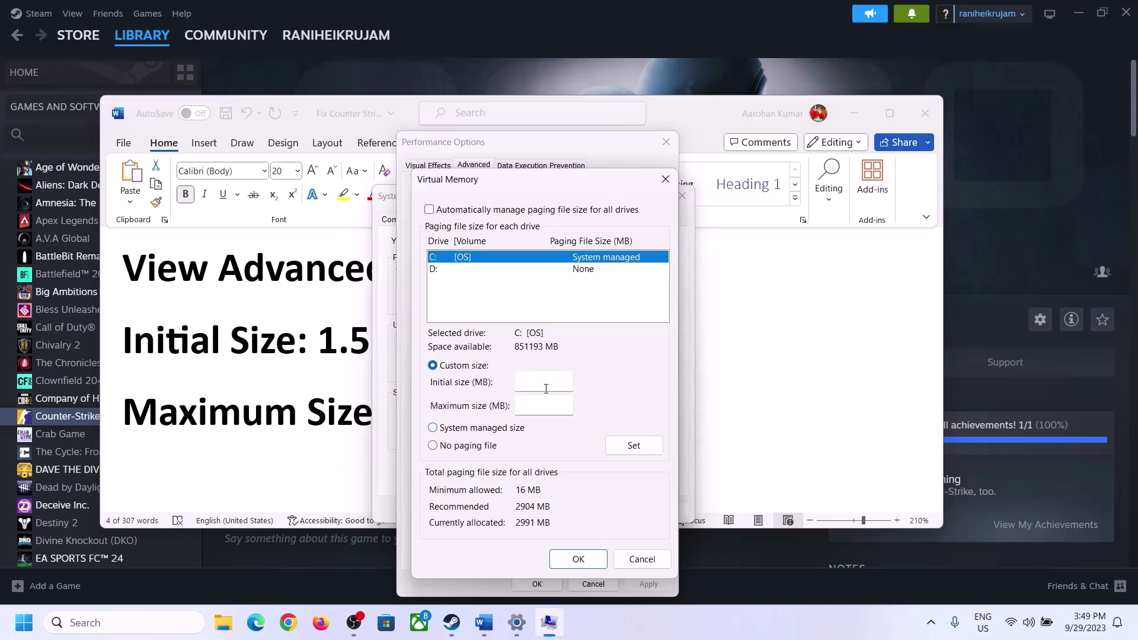
Highlight the "1.5 x Total Ram" initial size rule in the notes and look up the installed RAM in Windows Settings
click(308, 348)
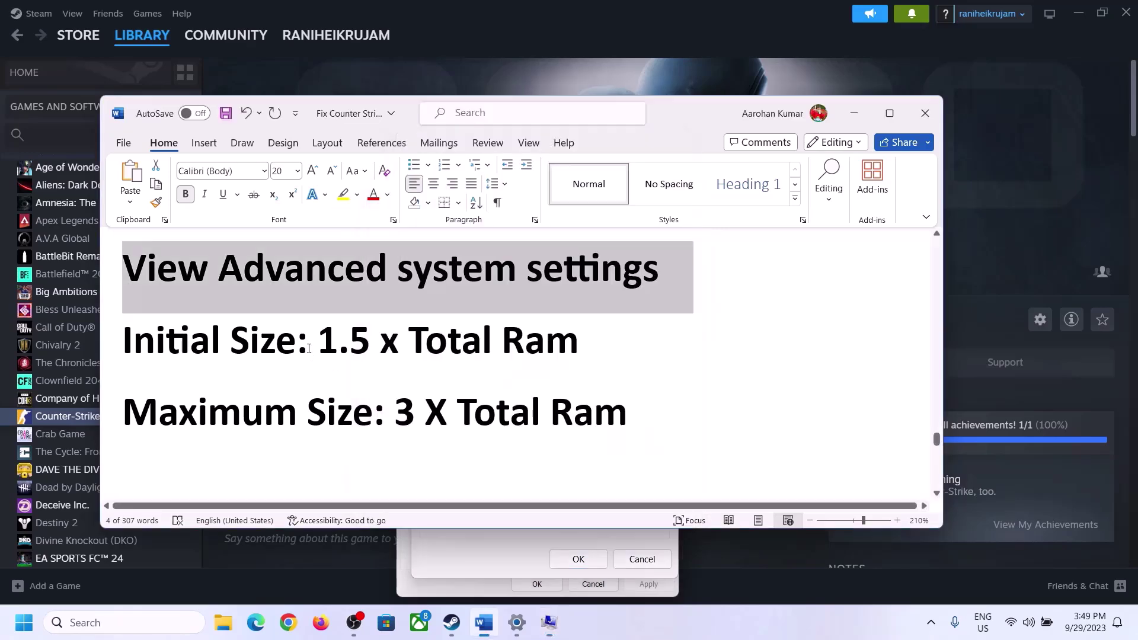
drag(320, 342, 528, 354)
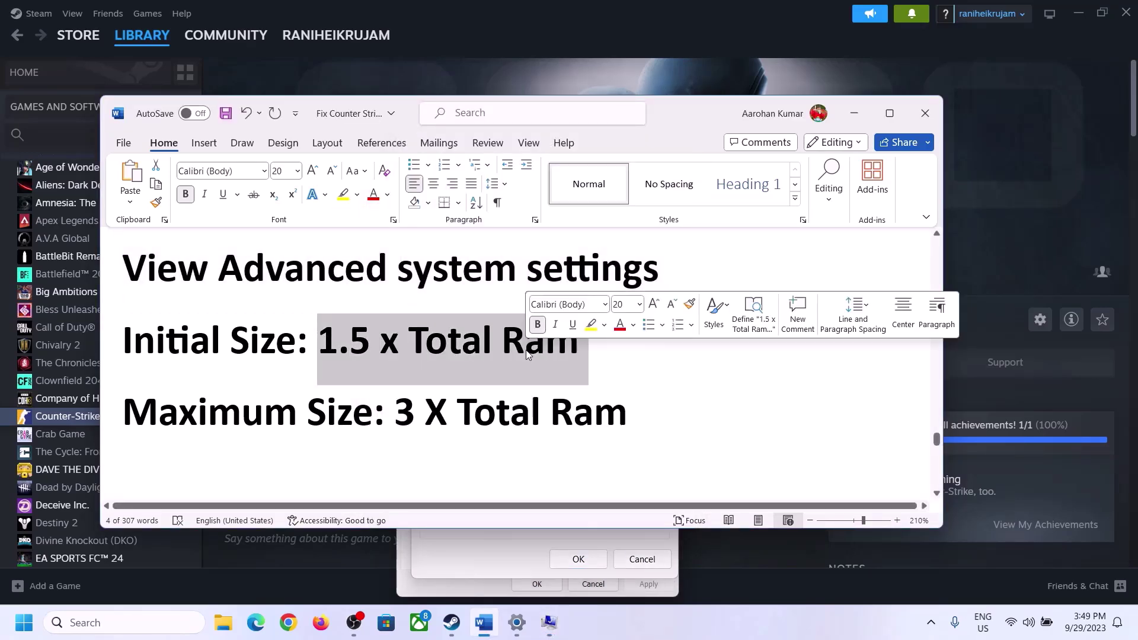
click(516, 624)
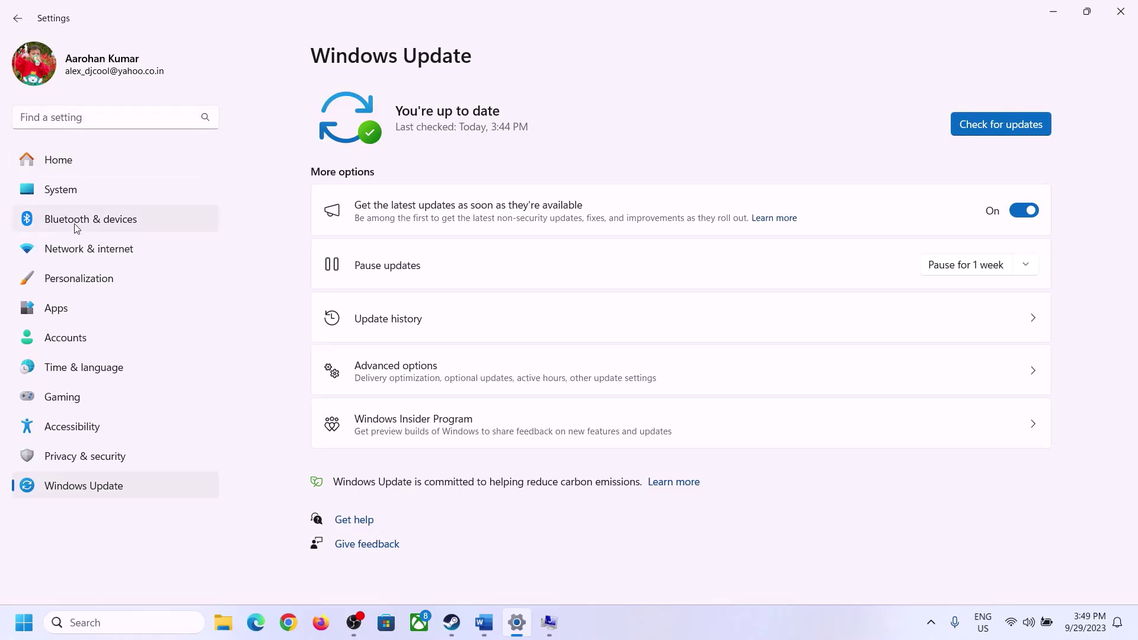
click(52, 198)
scroll(419, 431, down, 6)
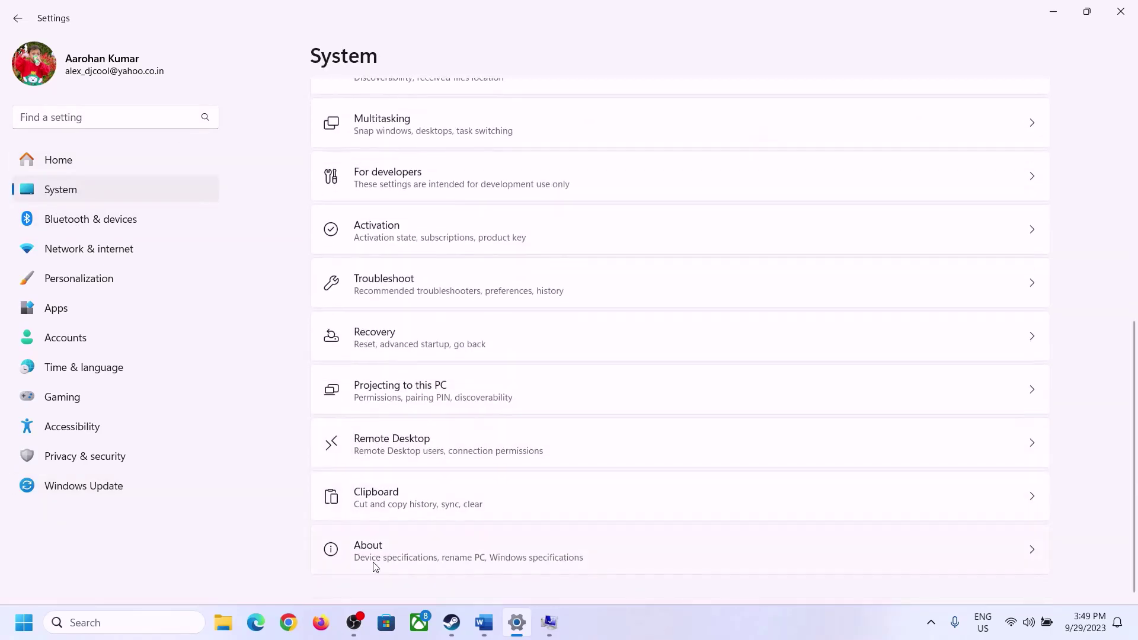
click(380, 554)
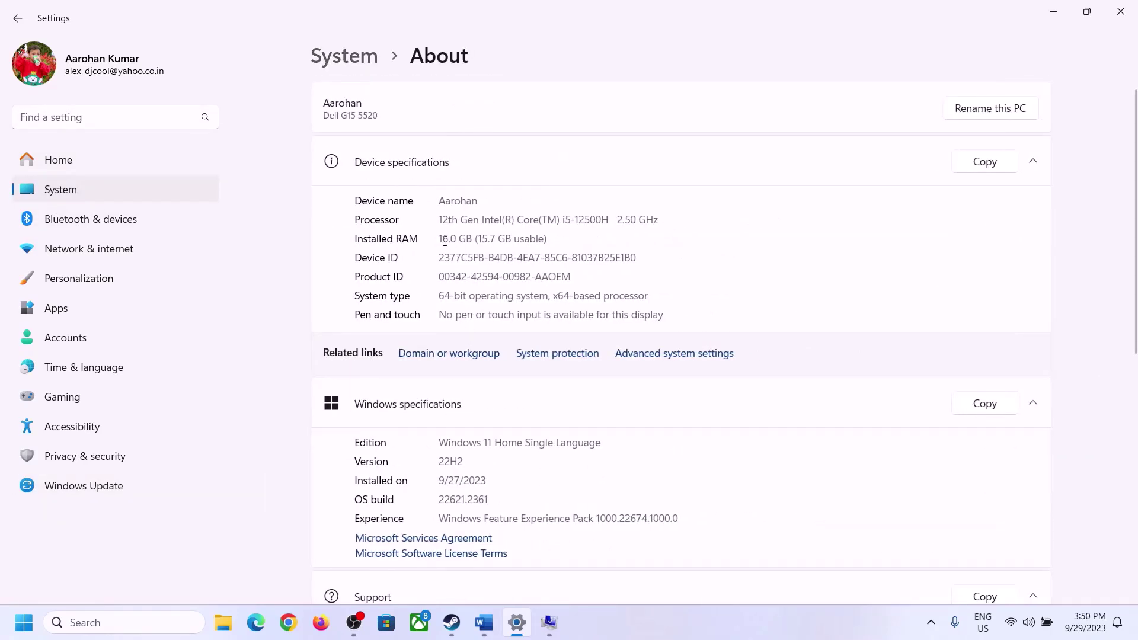
drag(450, 238, 433, 238)
click(455, 239)
drag(453, 238, 438, 232)
Open Calculator using the Run command calc, place it beside the Virtual Memory dialog, and recheck the initial size rule in the notes
click(548, 624)
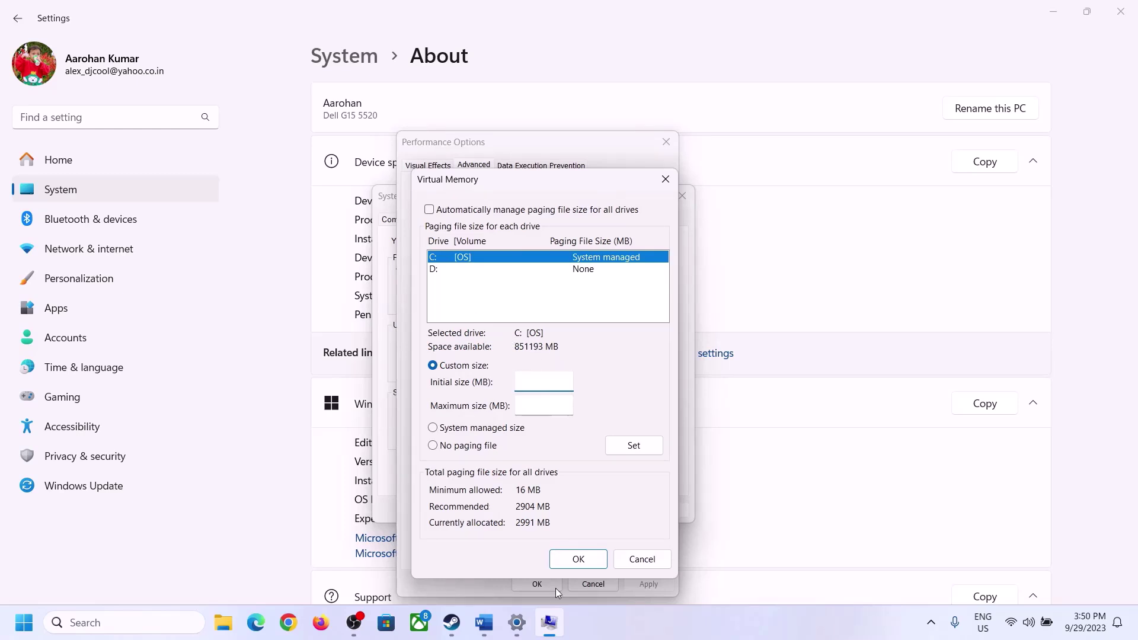
mouse_move(517, 621)
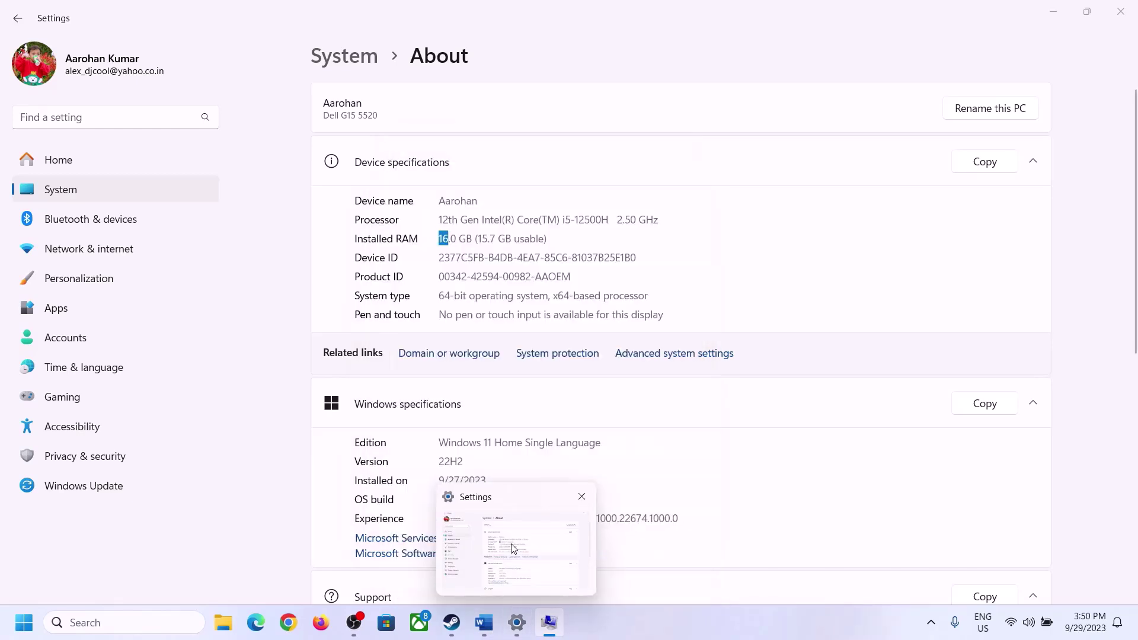
key(super+r)
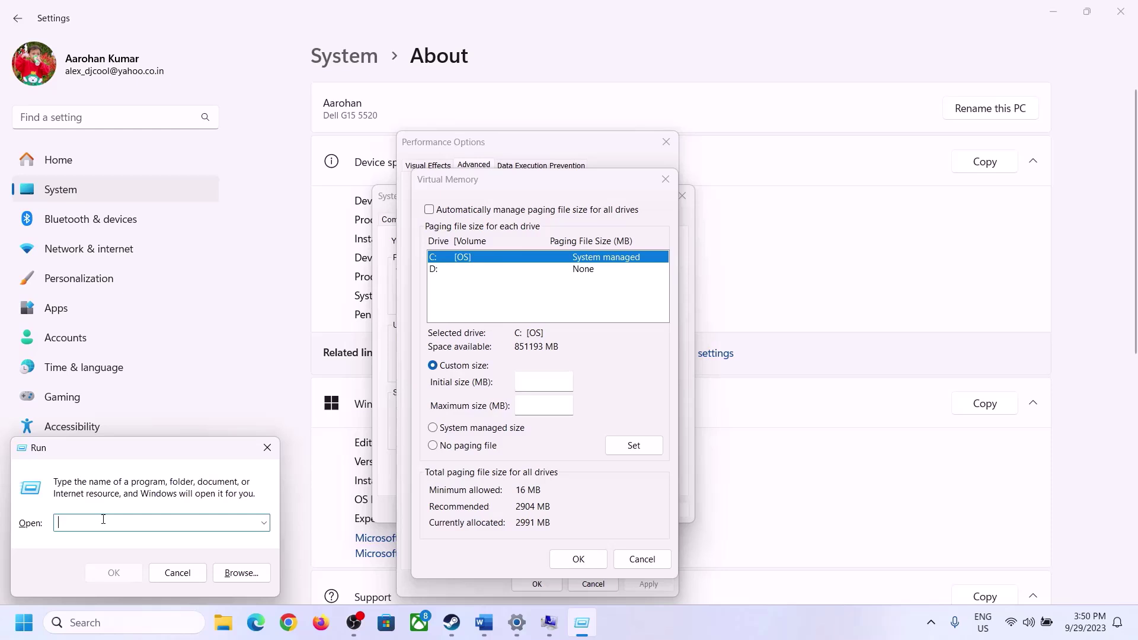
text(calc)
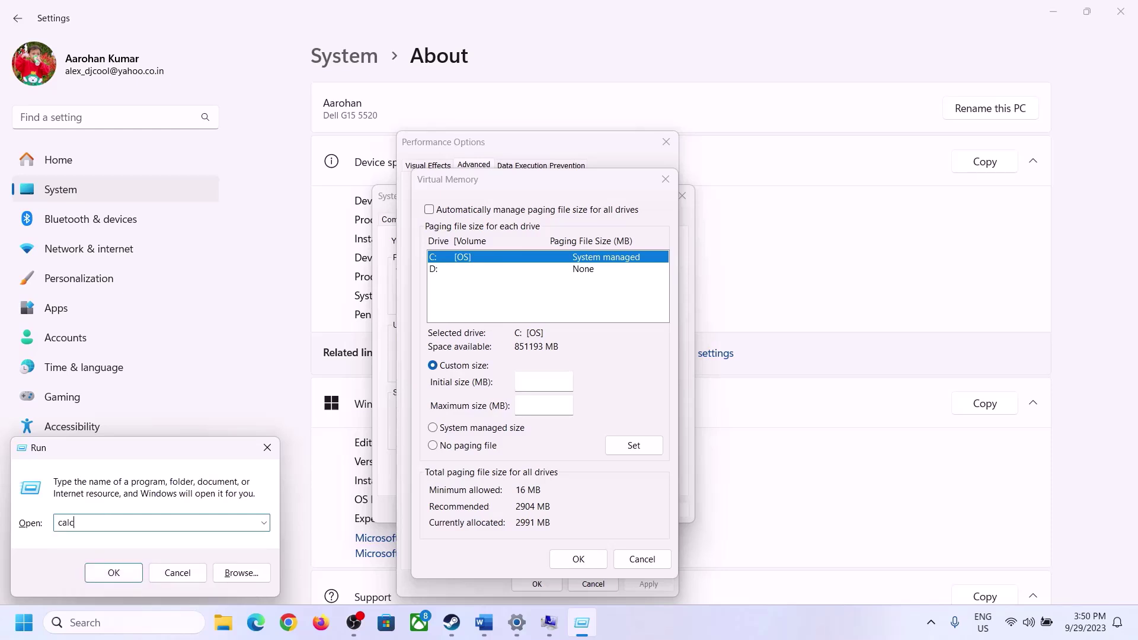
click(103, 572)
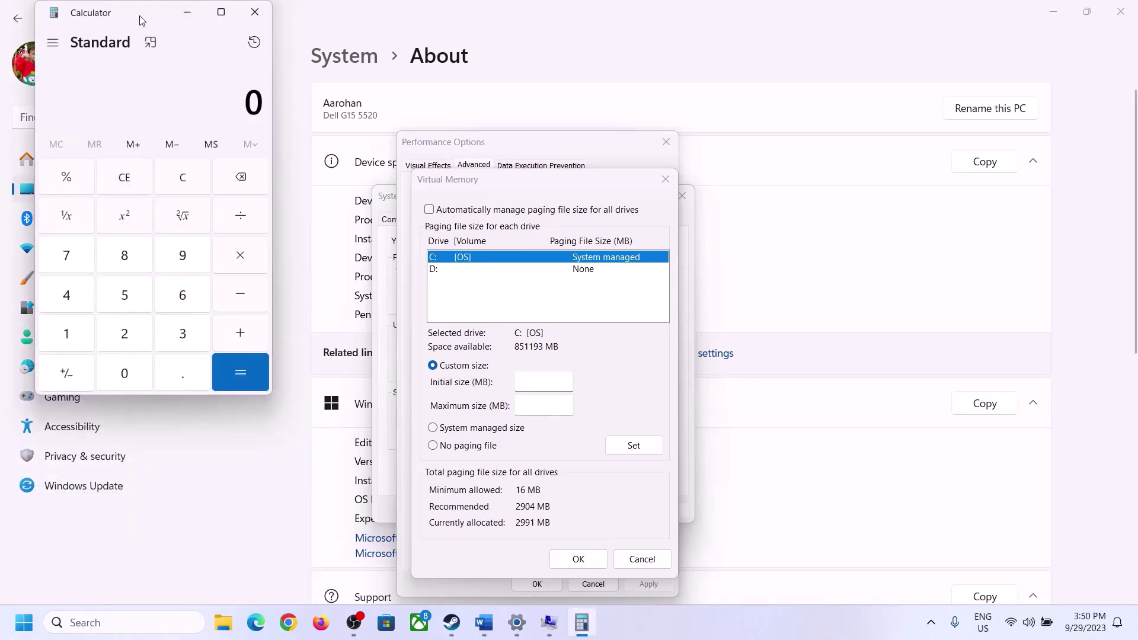
drag(142, 21, 831, 194)
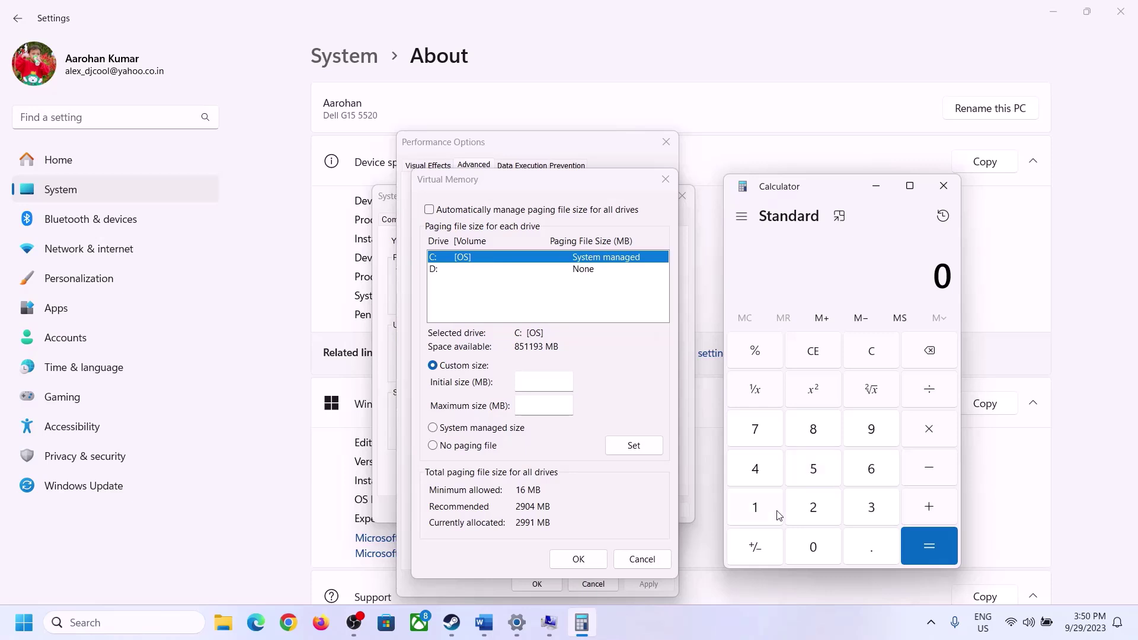
click(483, 632)
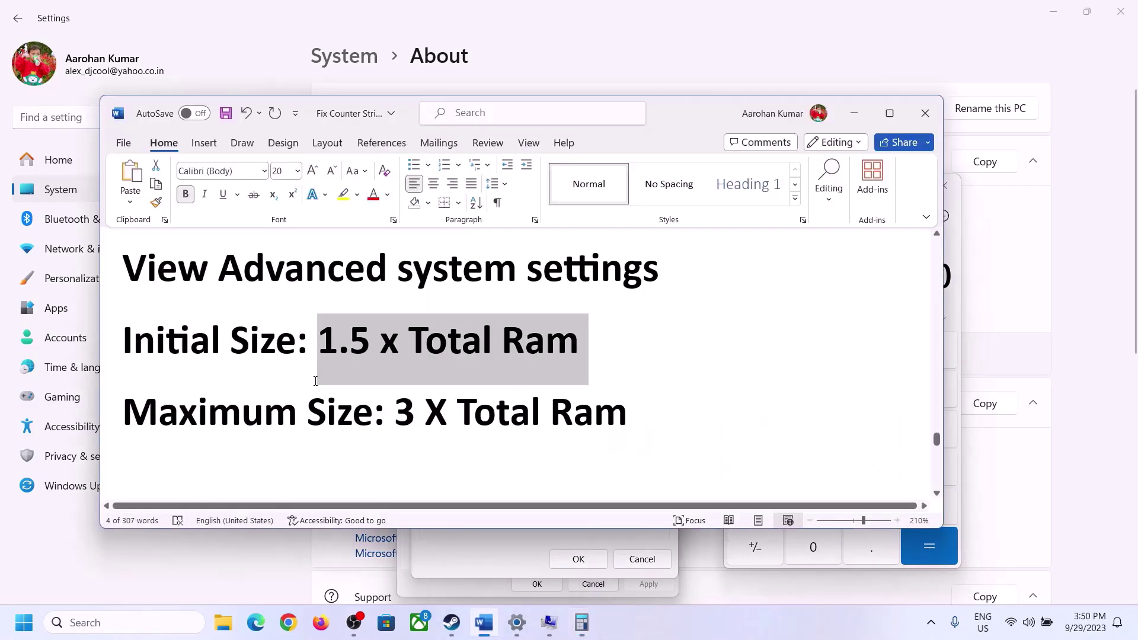
click(582, 622)
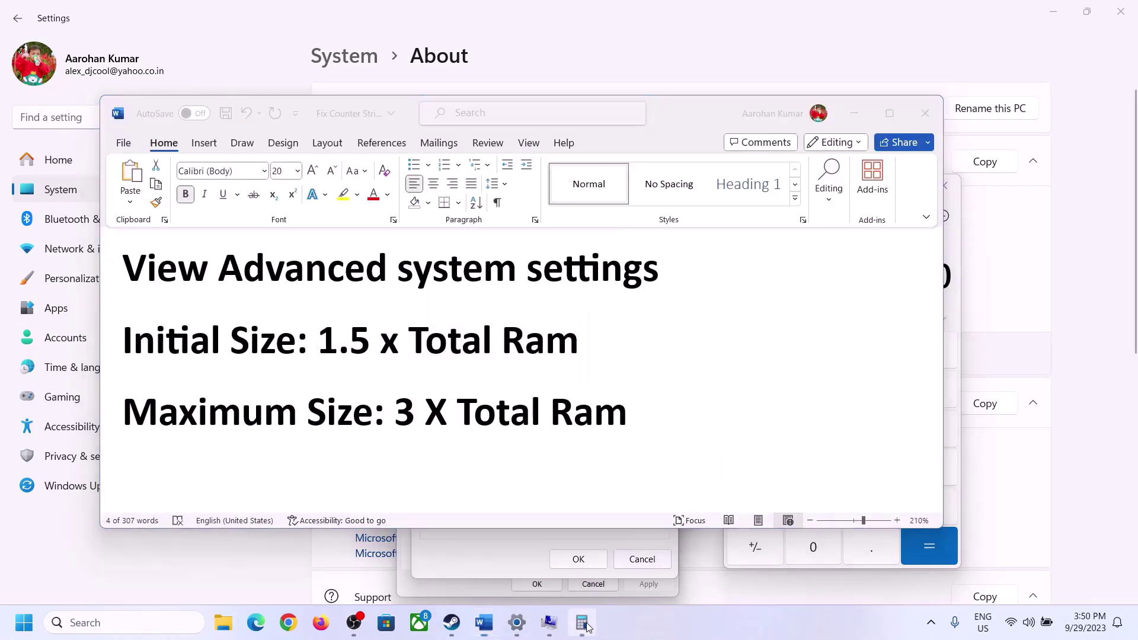
click(756, 509)
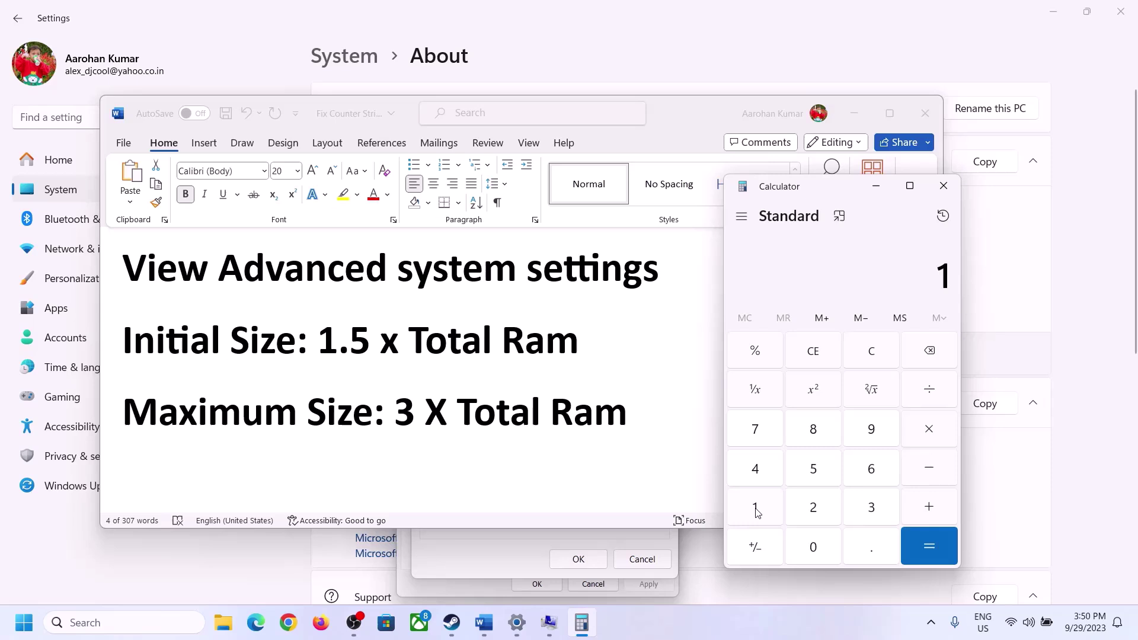
click(868, 474)
click(868, 360)
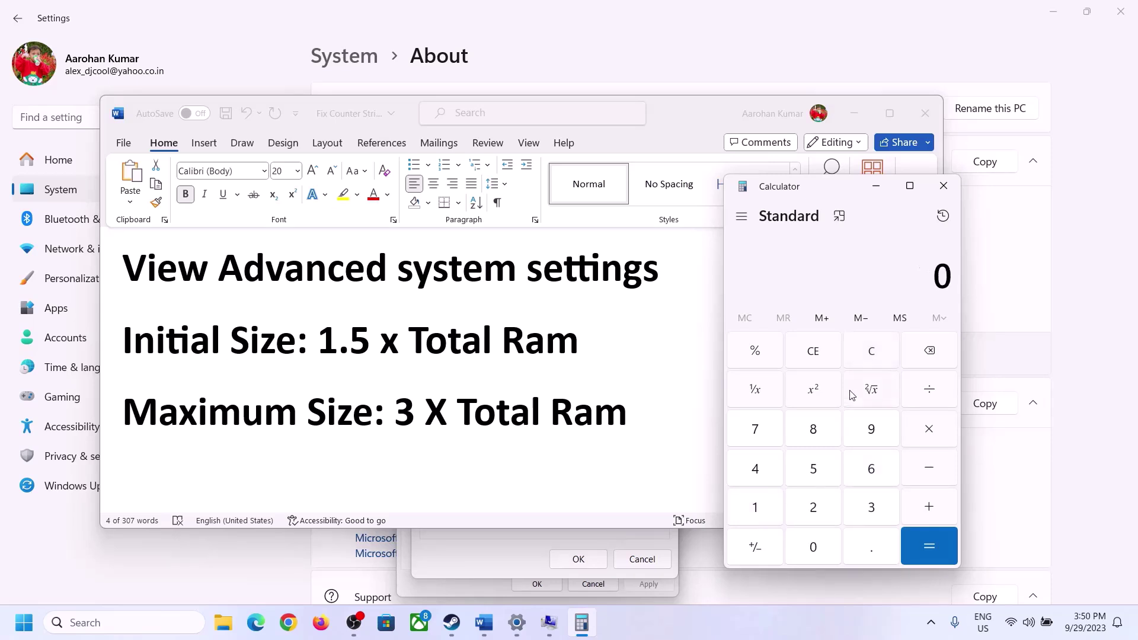
Convert the installed RAM to megabytes in Calculator by computing 16 × 1024
click(764, 508)
click(871, 469)
click(929, 435)
click(758, 513)
click(817, 551)
click(816, 511)
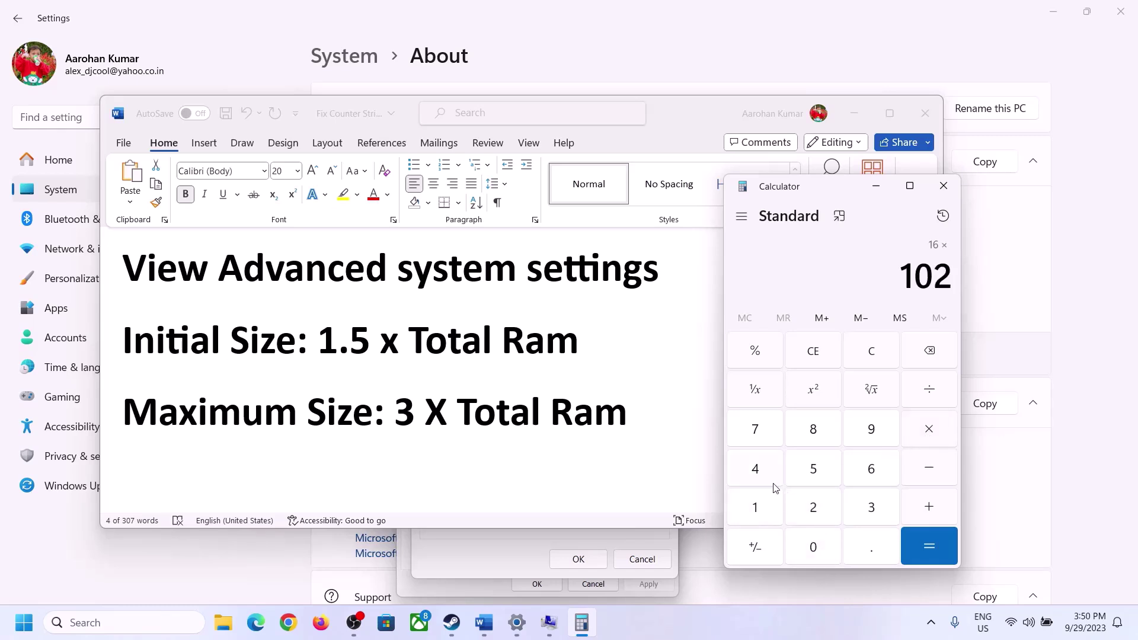
click(771, 481)
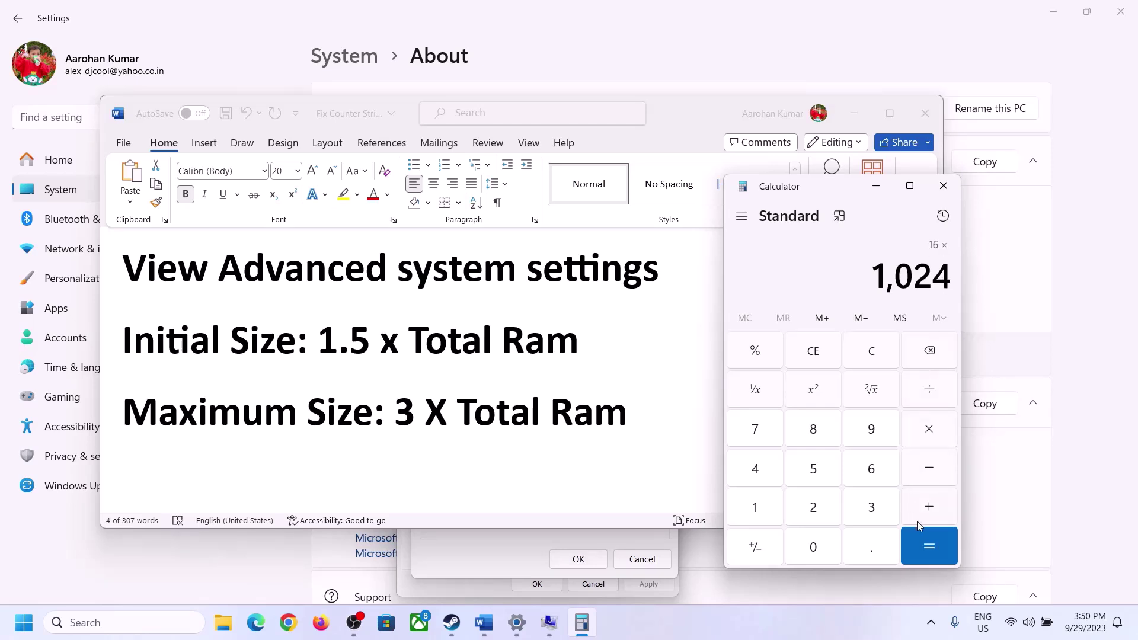
click(928, 546)
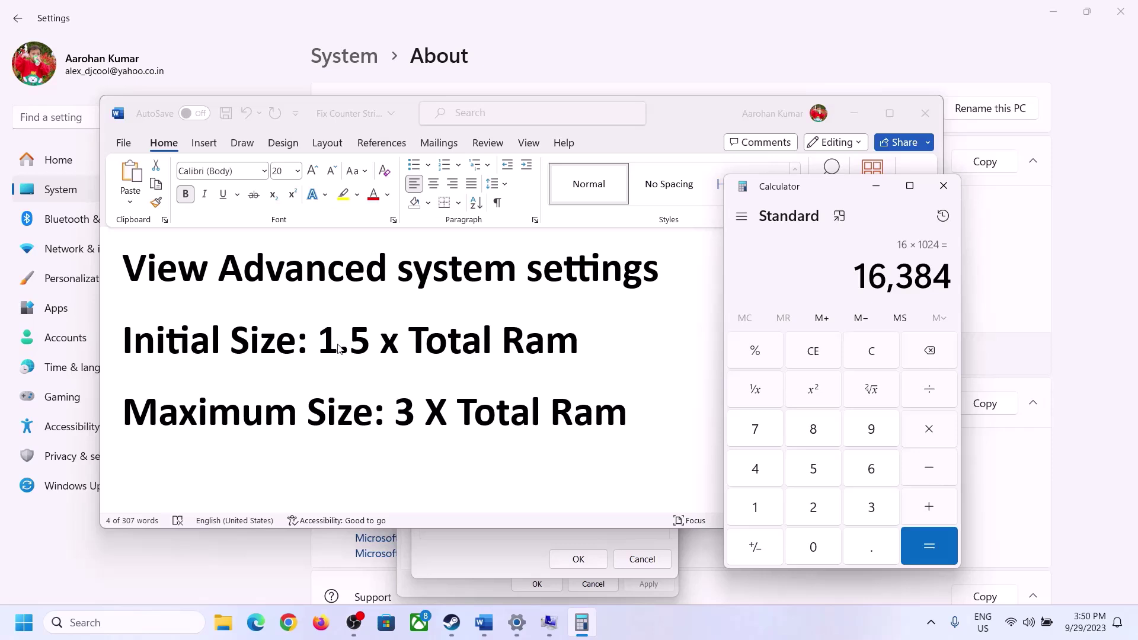
Multiply the RAM in megabytes by 1.5 to work out the initial paging file size
click(932, 435)
click(770, 508)
click(865, 555)
click(813, 471)
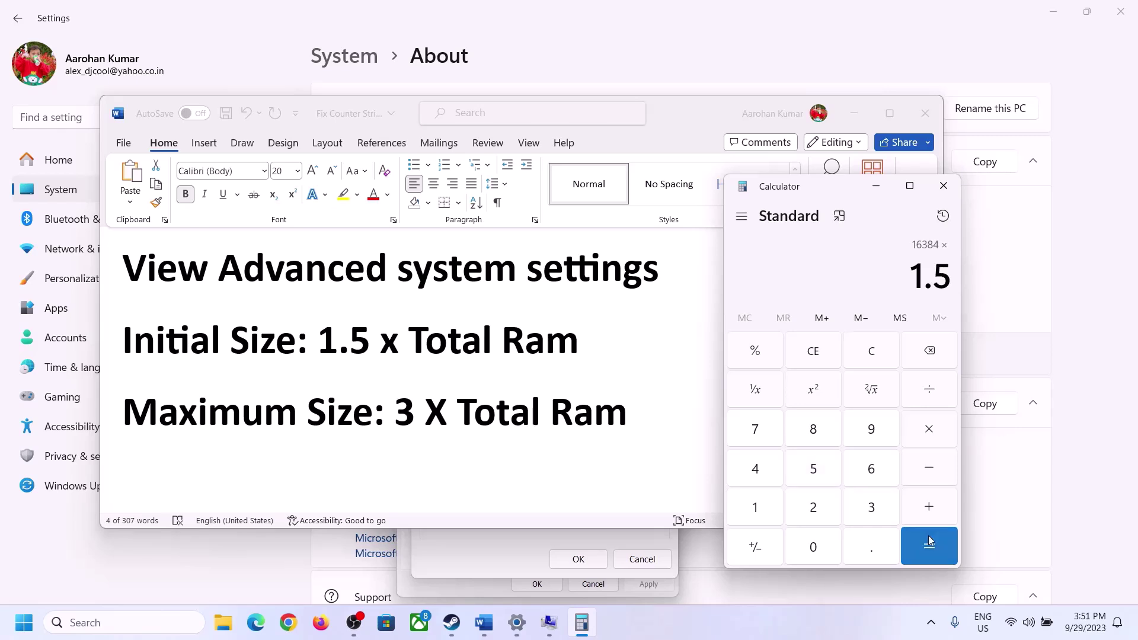
click(925, 544)
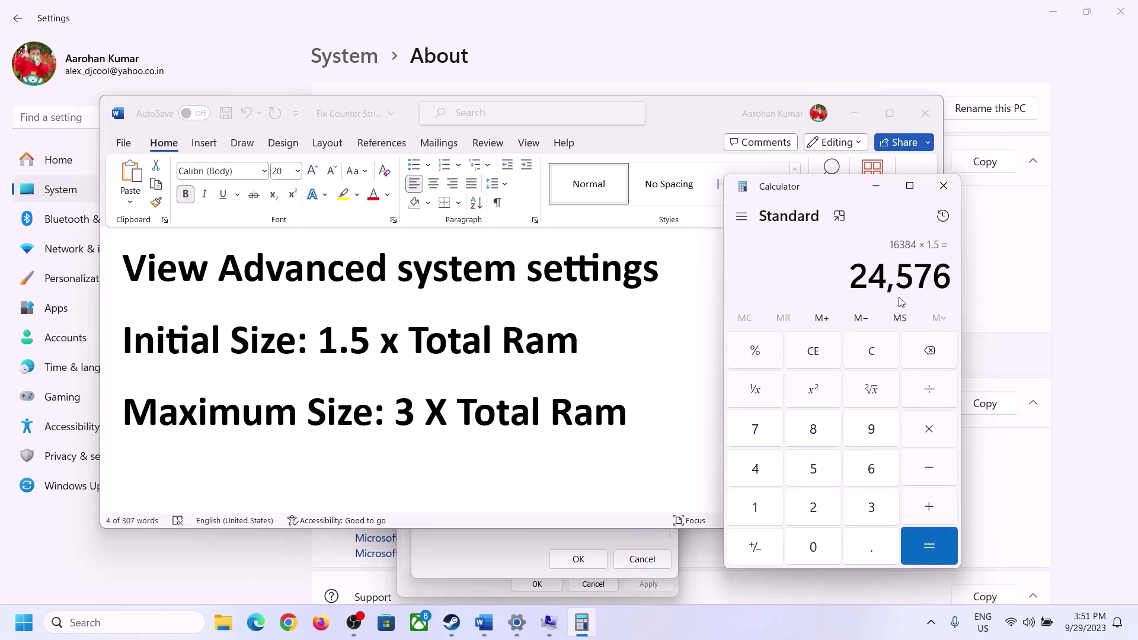
Set the custom initial paging file size for drive C: to 24576 MB
click(502, 557)
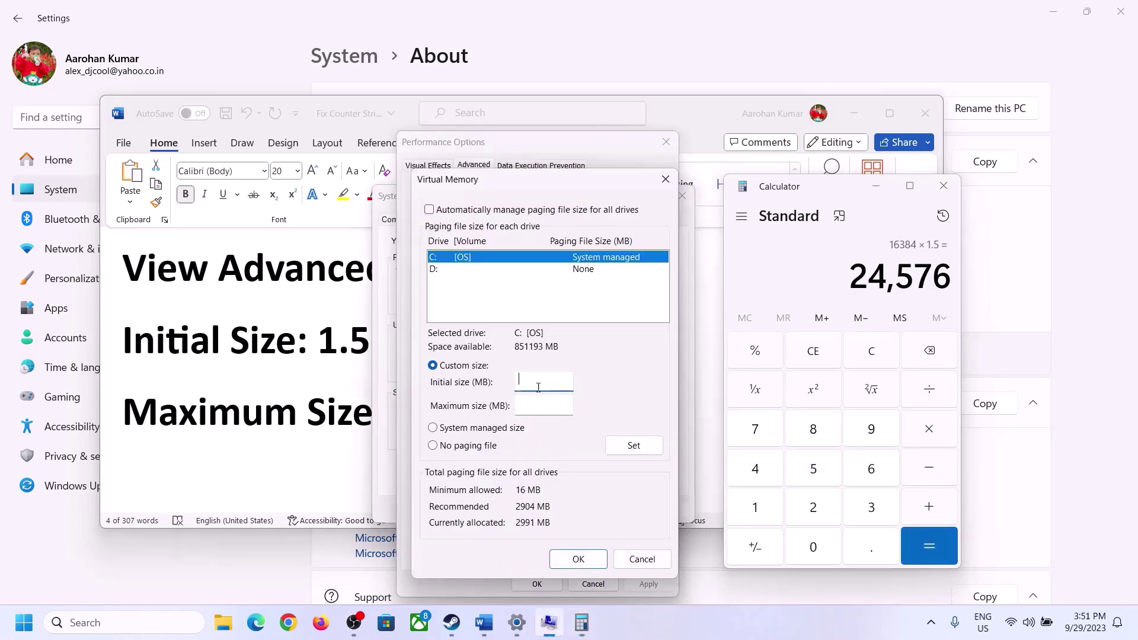
text(24576)
click(569, 405)
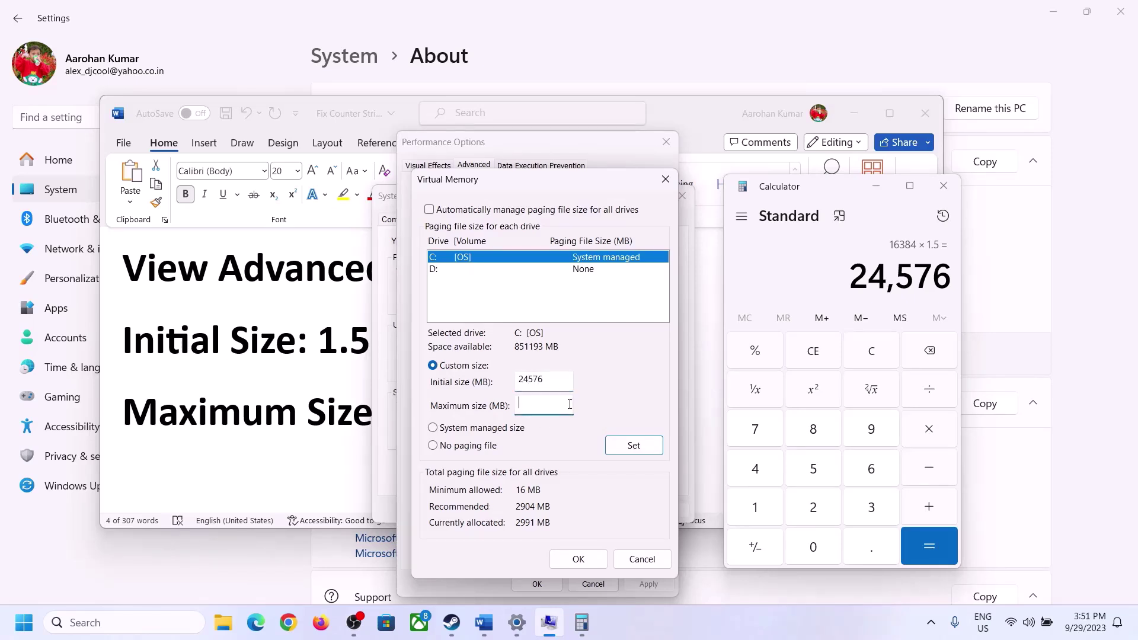
Clear the previous calculation and check the installed RAM again in Windows Settings before returning to Calculator
click(350, 418)
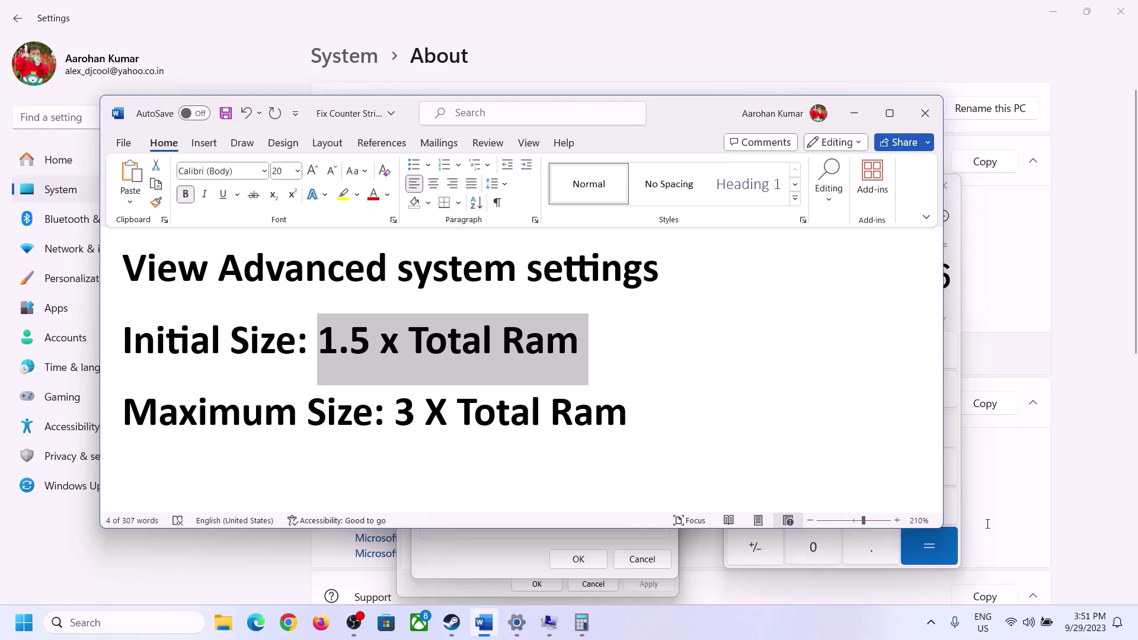
click(957, 311)
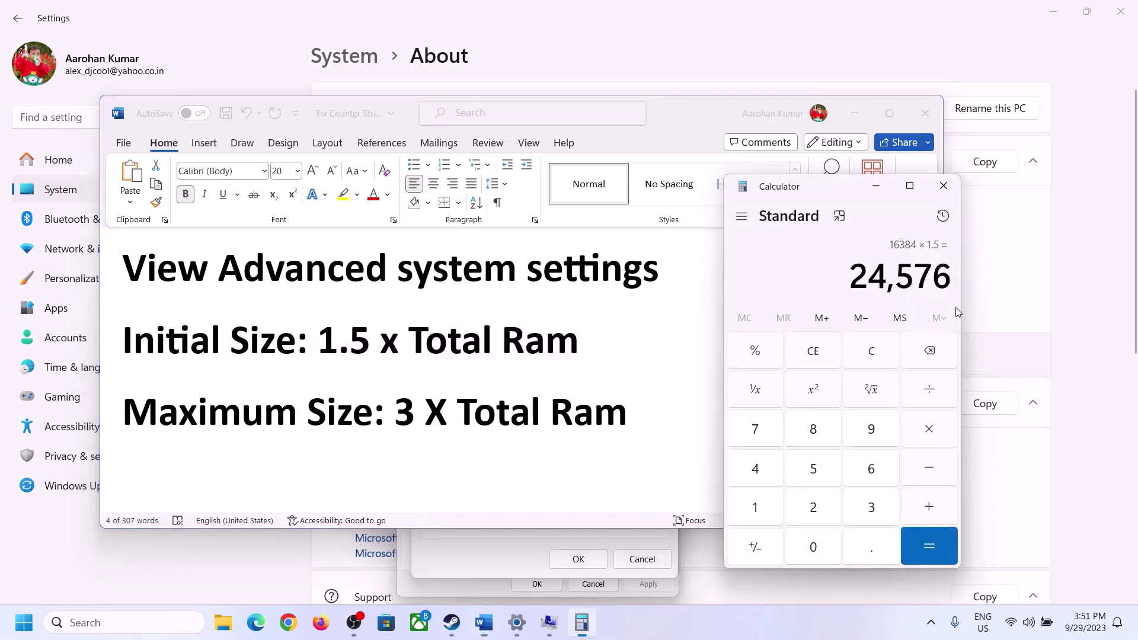
click(882, 347)
click(517, 622)
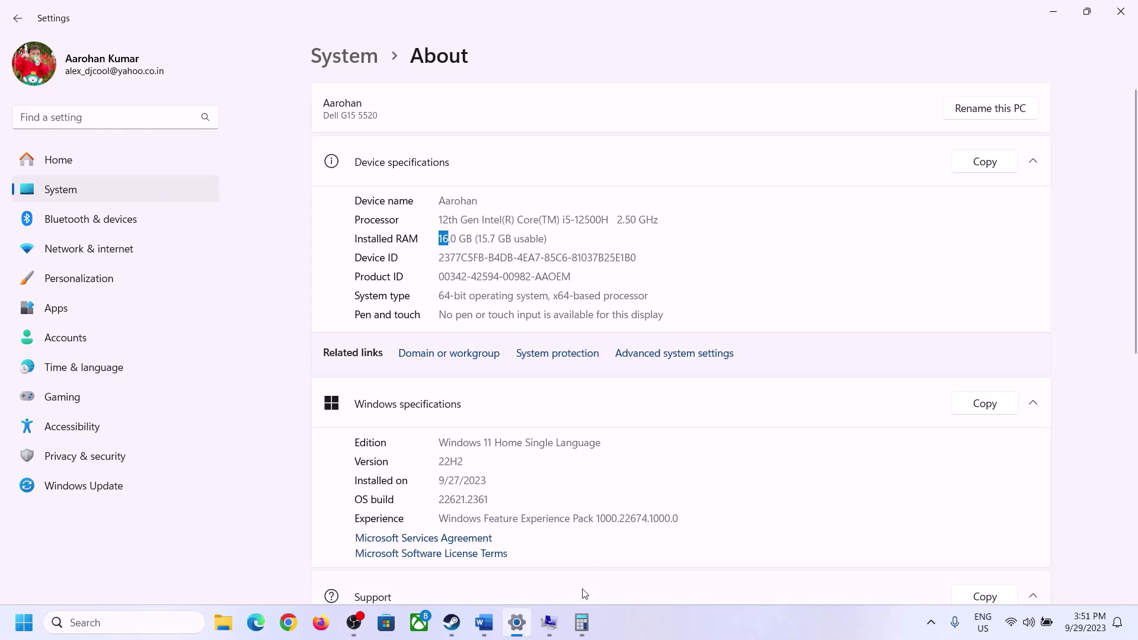
click(581, 622)
Compute 16 × 1024 again in Calculator as the basis for the maximum size
click(768, 504)
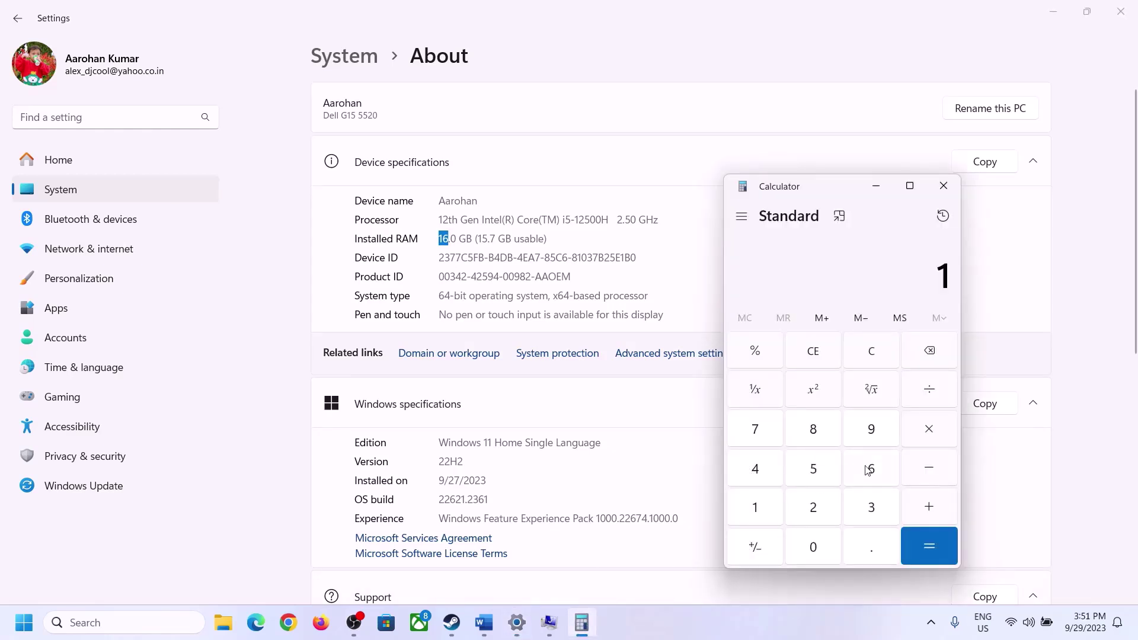
click(869, 470)
click(926, 429)
click(764, 504)
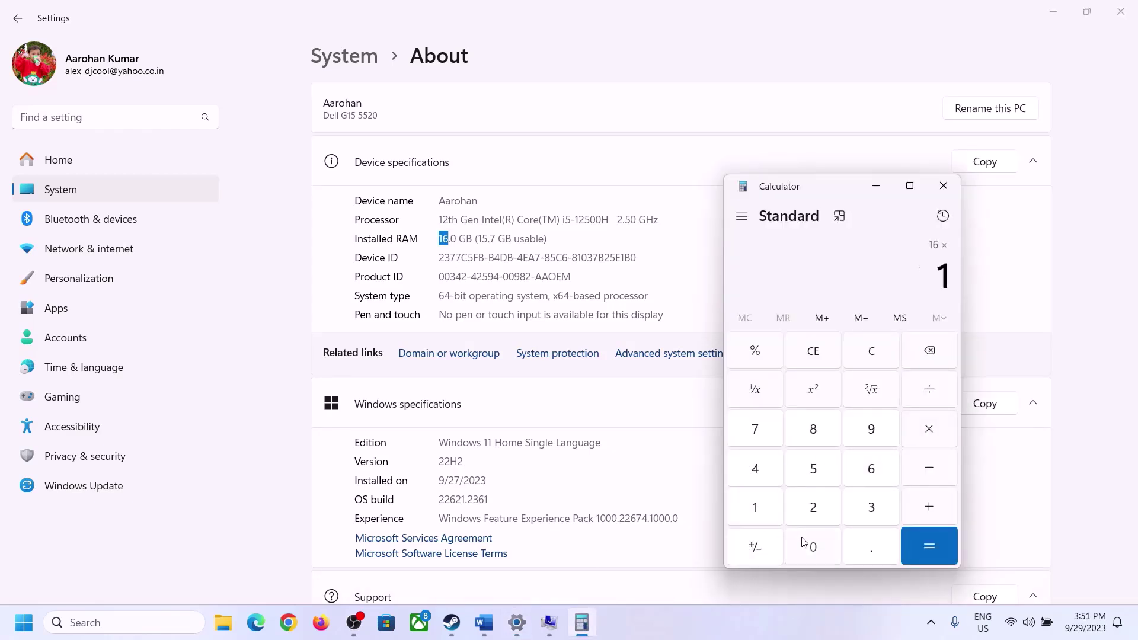
click(809, 543)
click(813, 507)
click(759, 471)
click(915, 559)
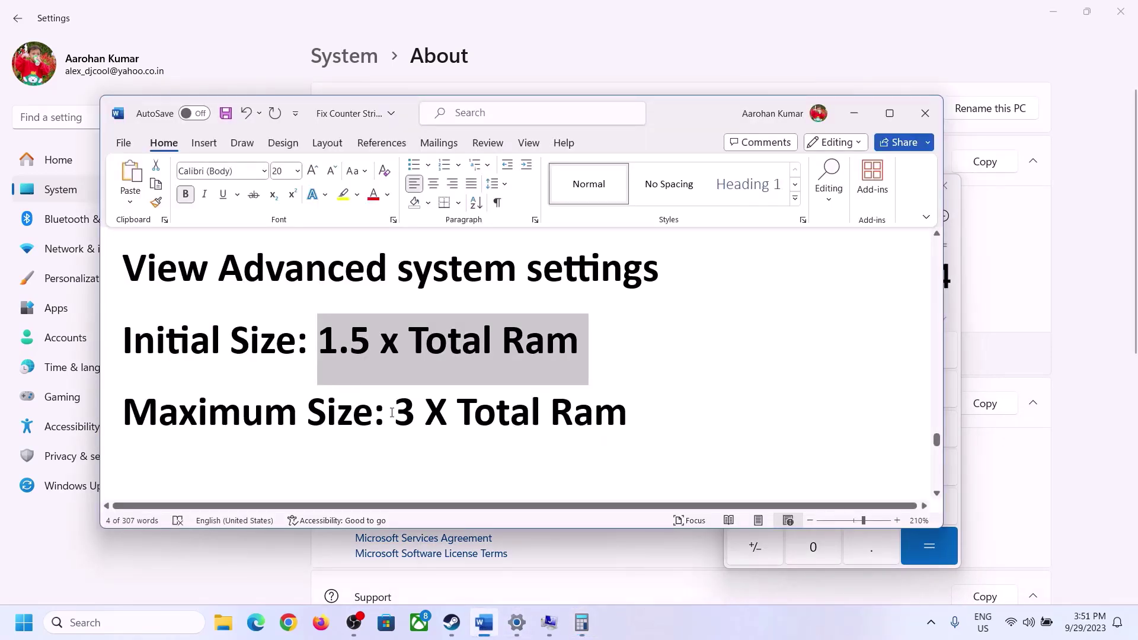
Multiply the RAM in megabytes by 3 to work out the maximum paging file size
click(581, 622)
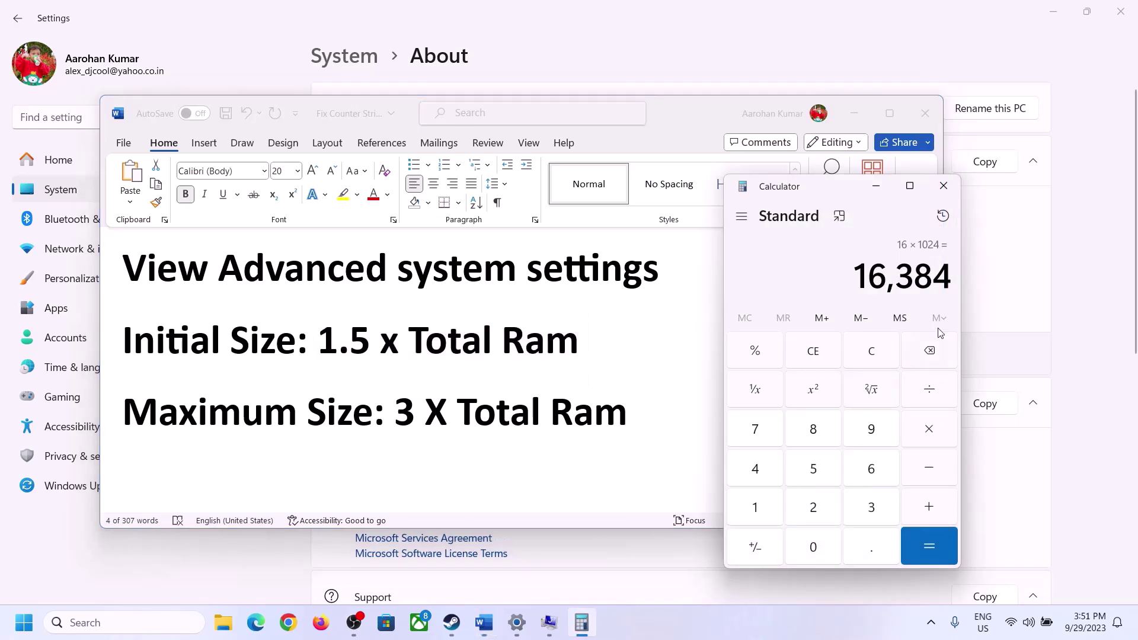
click(929, 432)
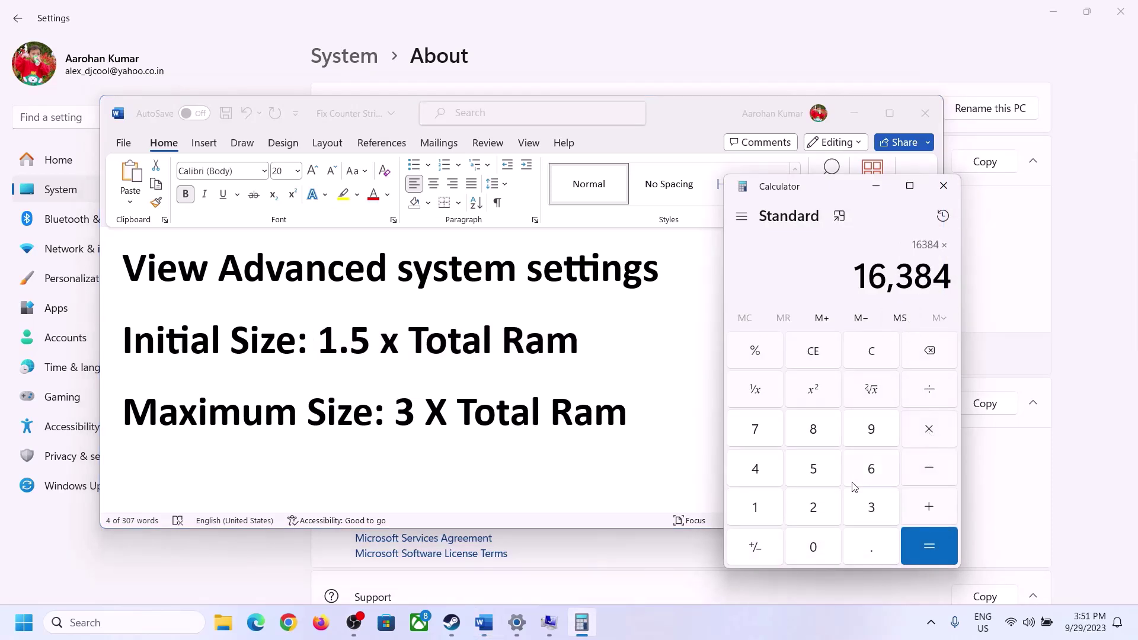
click(855, 510)
click(937, 544)
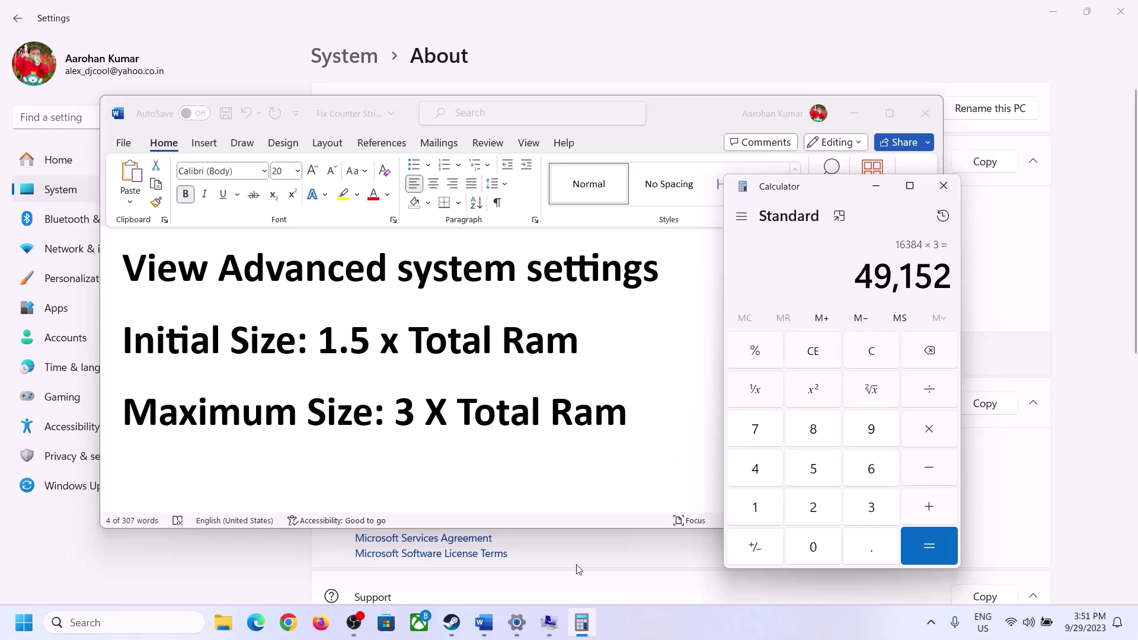
Set drive C:'s maximum paging file size to 49152 MB, assign the custom sizes, and confirm the virtual memory change
click(574, 585)
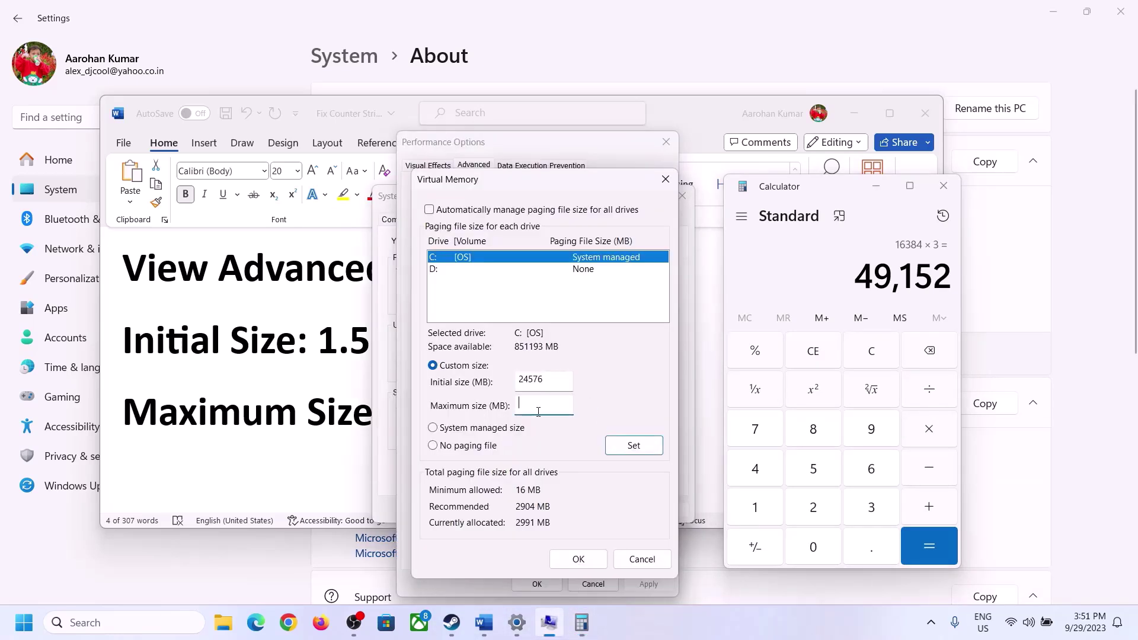
text(9152)
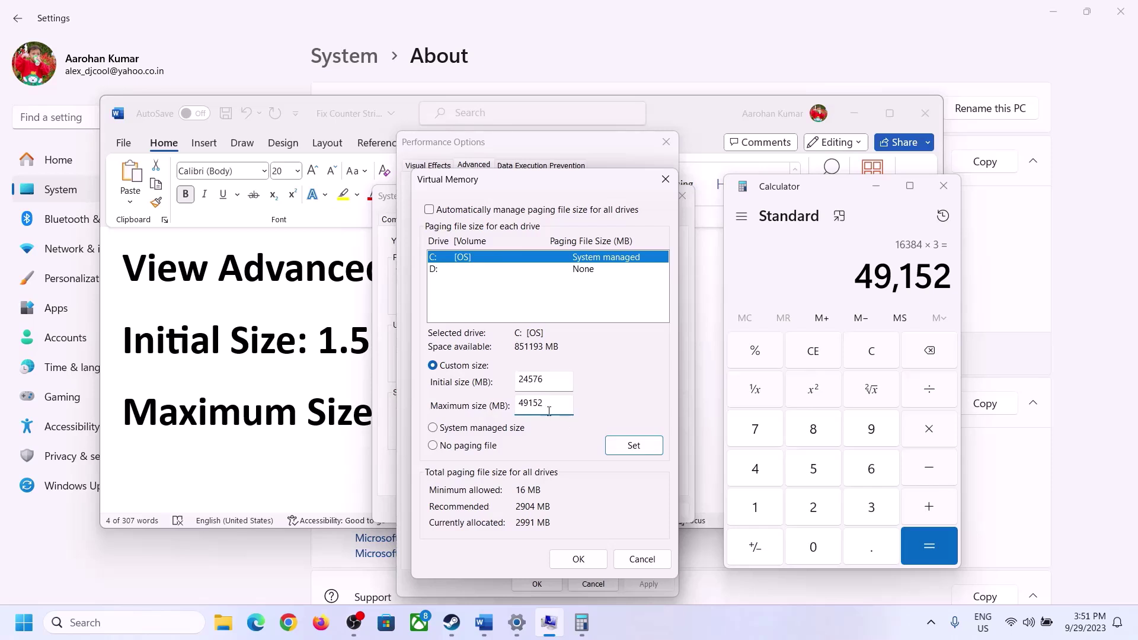
click(632, 449)
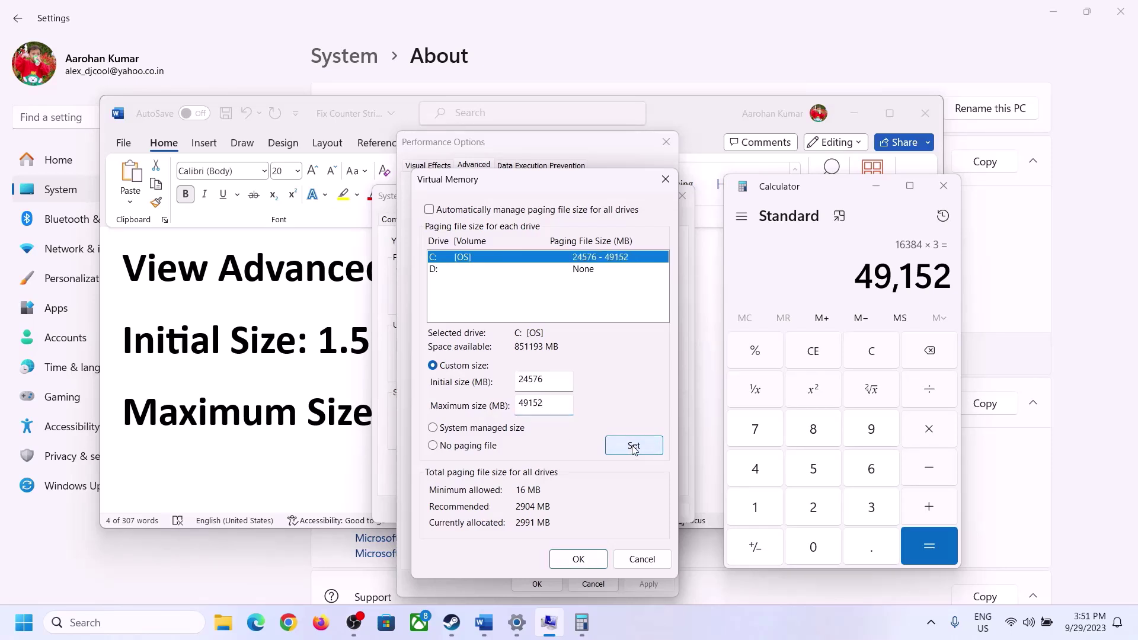
click(585, 563)
click(706, 367)
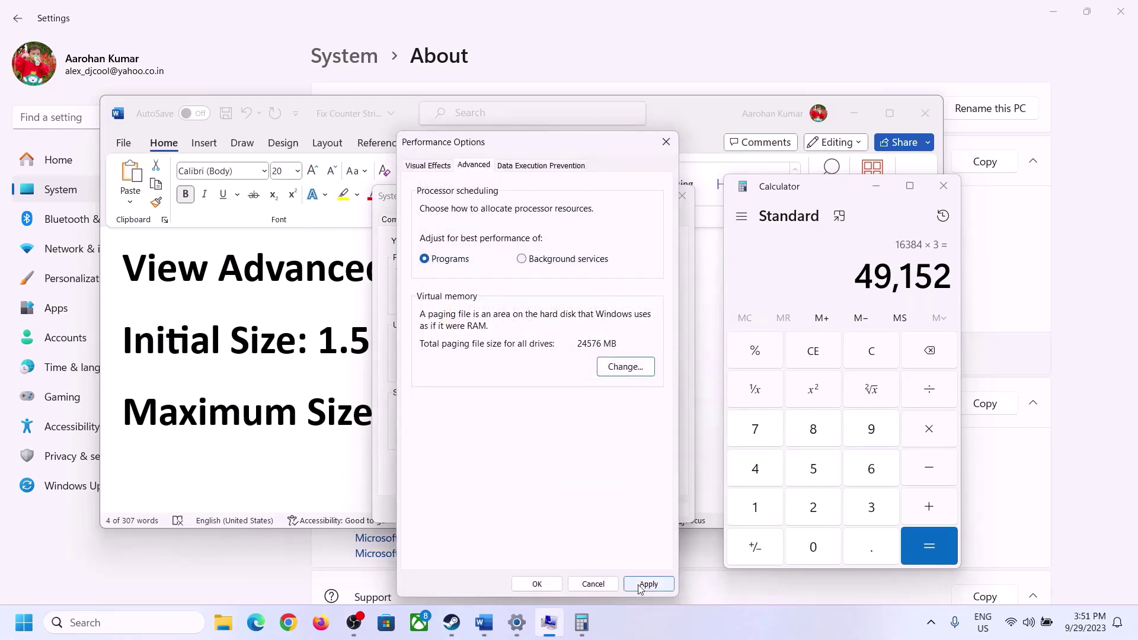
Confirm and close Performance Options and System Properties, and dismiss the restart prompt without restarting the computer
click(537, 584)
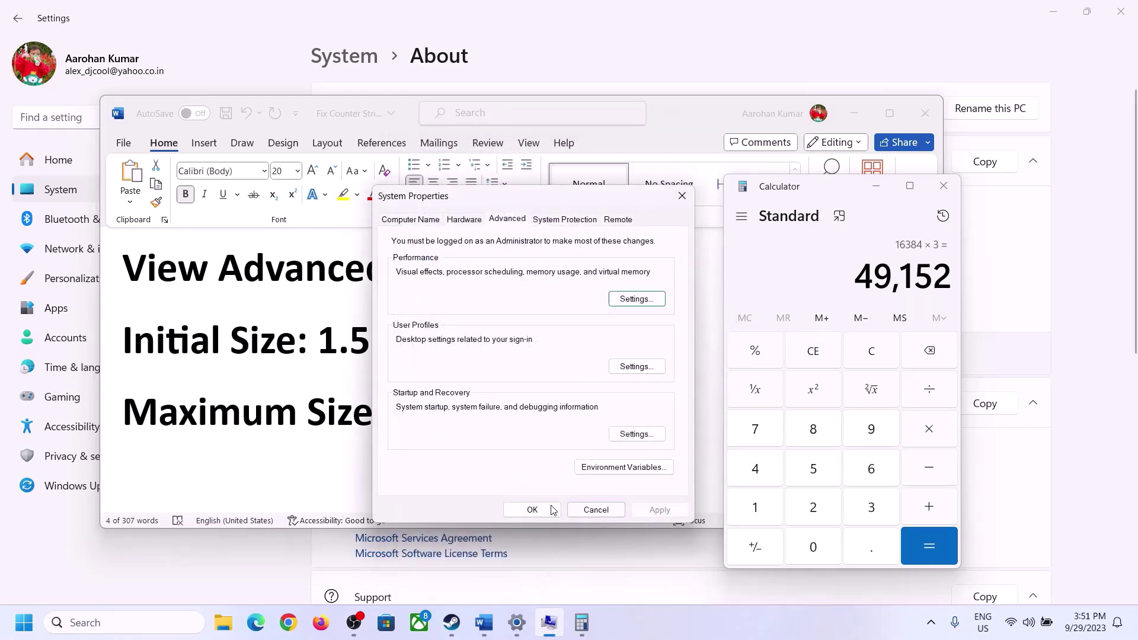
click(533, 509)
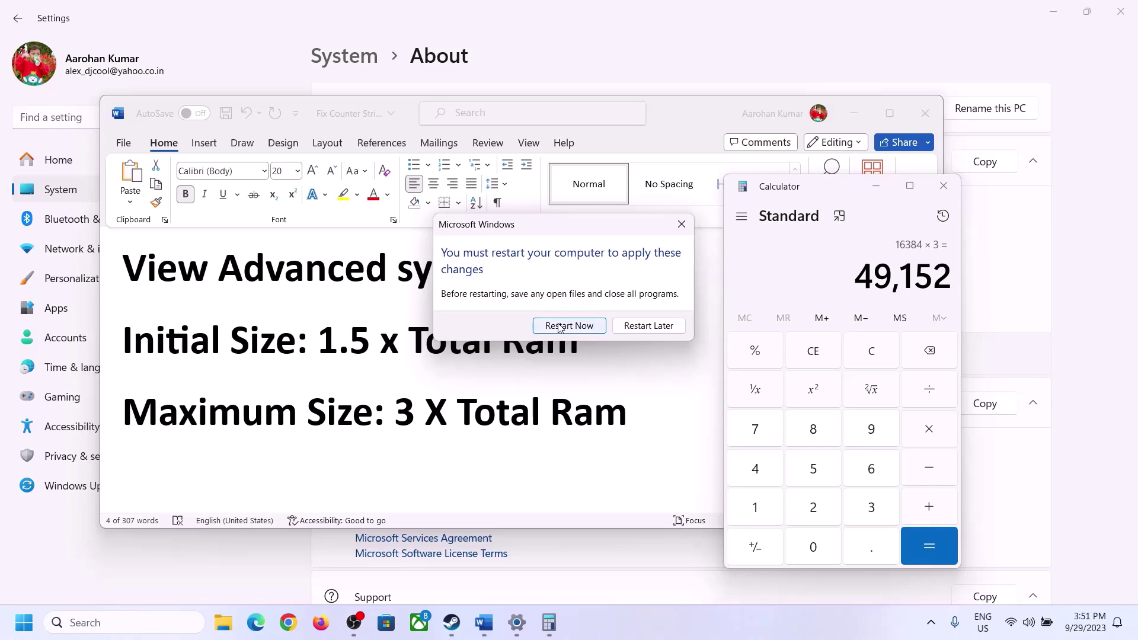
click(682, 225)
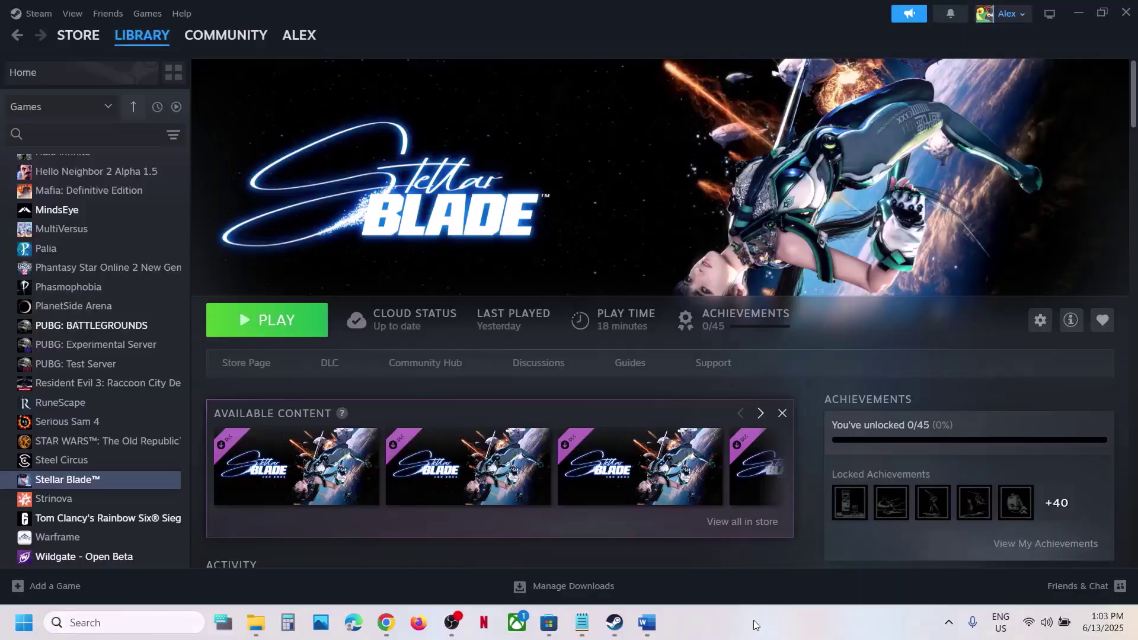
Read step 7 in the Word troubleshooting document and return to the game's Steam library page
click(646, 622)
scroll(464, 381, down, 2)
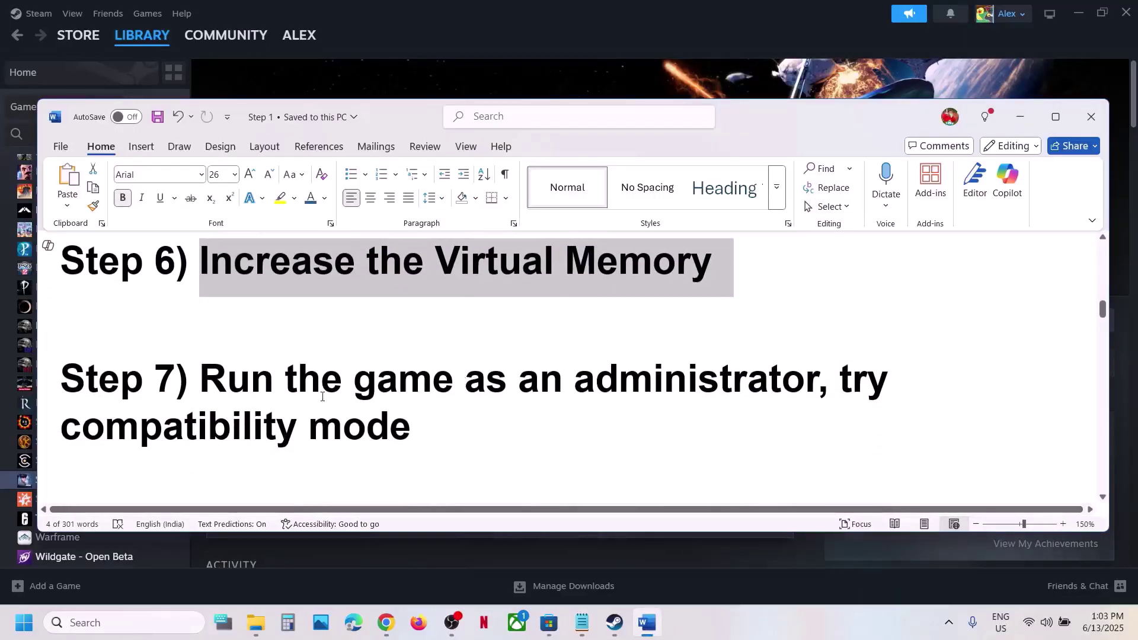
click(442, 40)
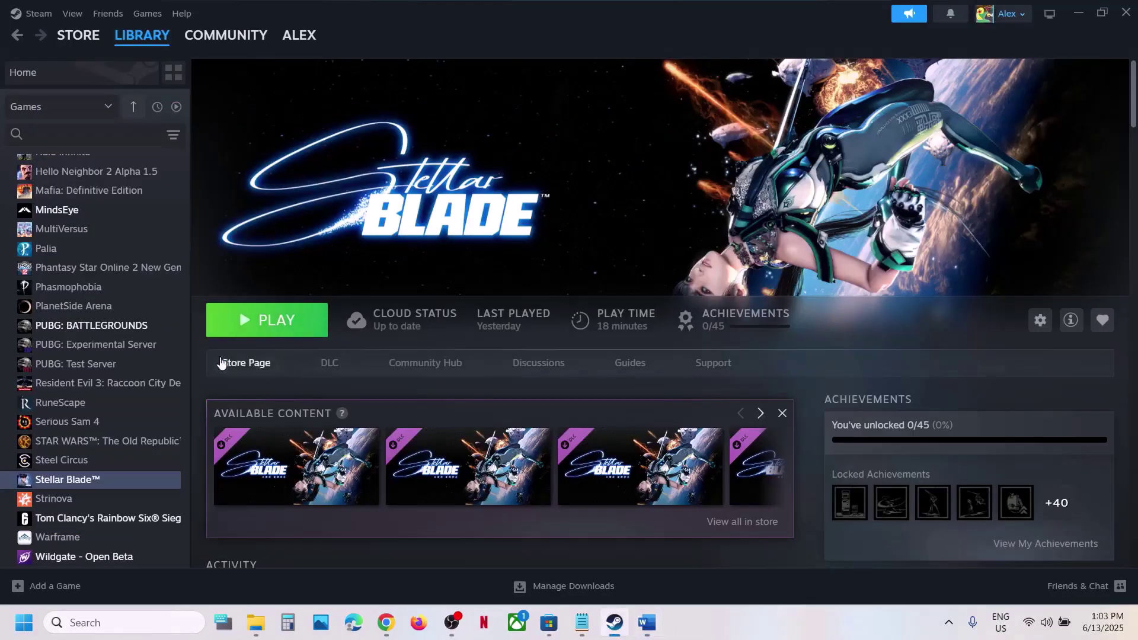
Browse Stellar Blade's local files from the Steam library and open the SB\Binaries\Win64 folder
right_click(94, 479)
mouse_move(138, 449)
click(248, 464)
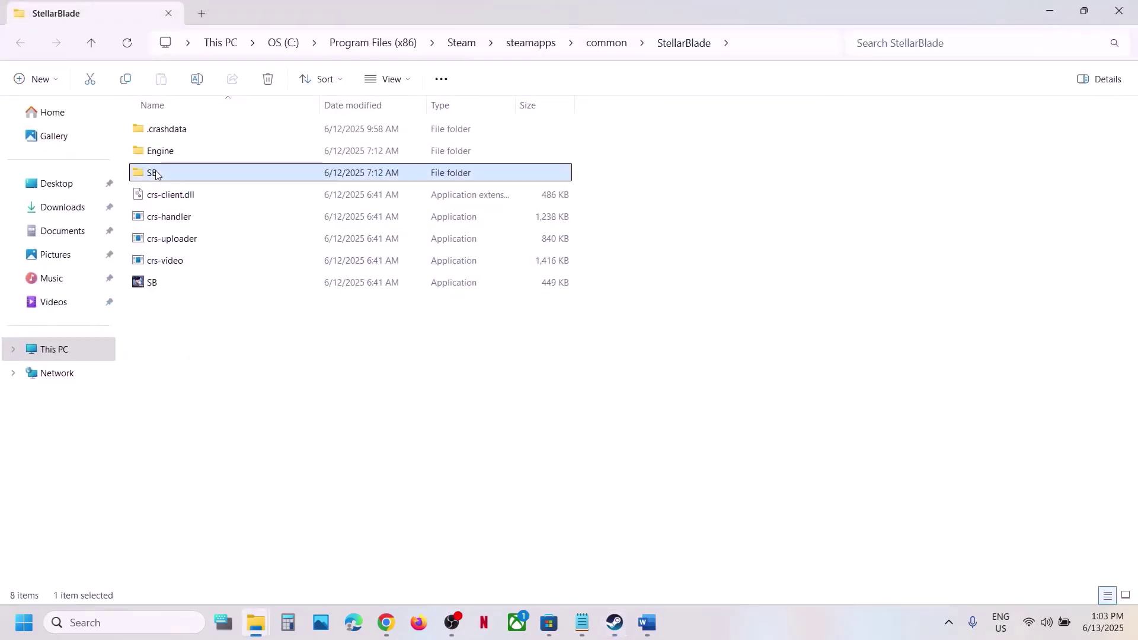
double_click(168, 172)
double_click(168, 130)
double_click(168, 129)
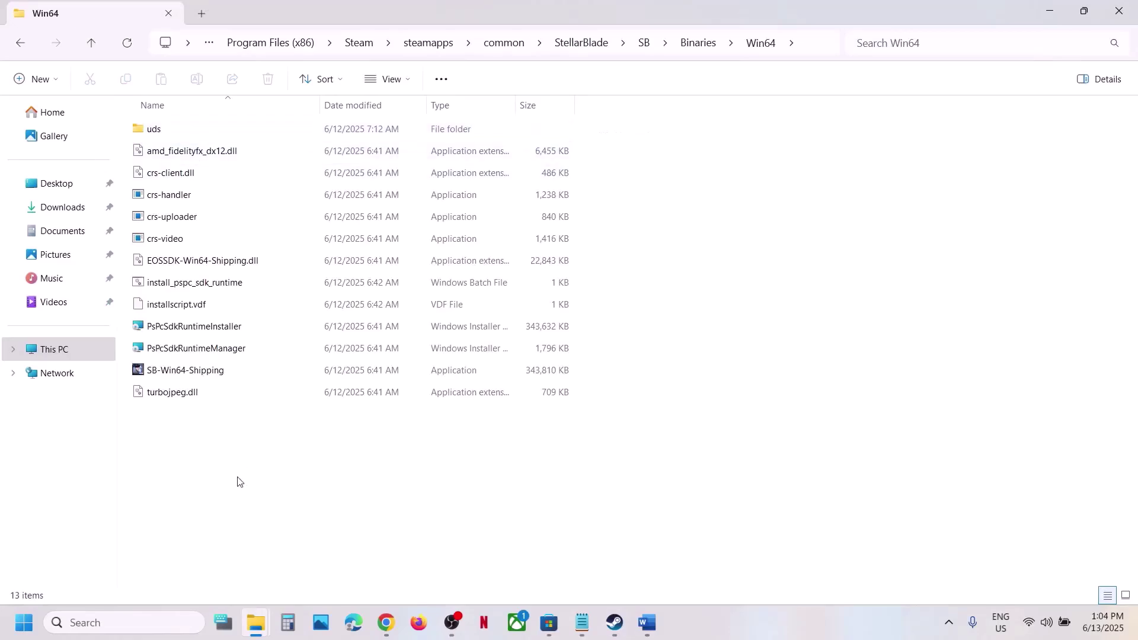
Set the SB-Win64-Shipping application to run as an administrator in its compatibility properties, then apply and confirm
click(225, 377)
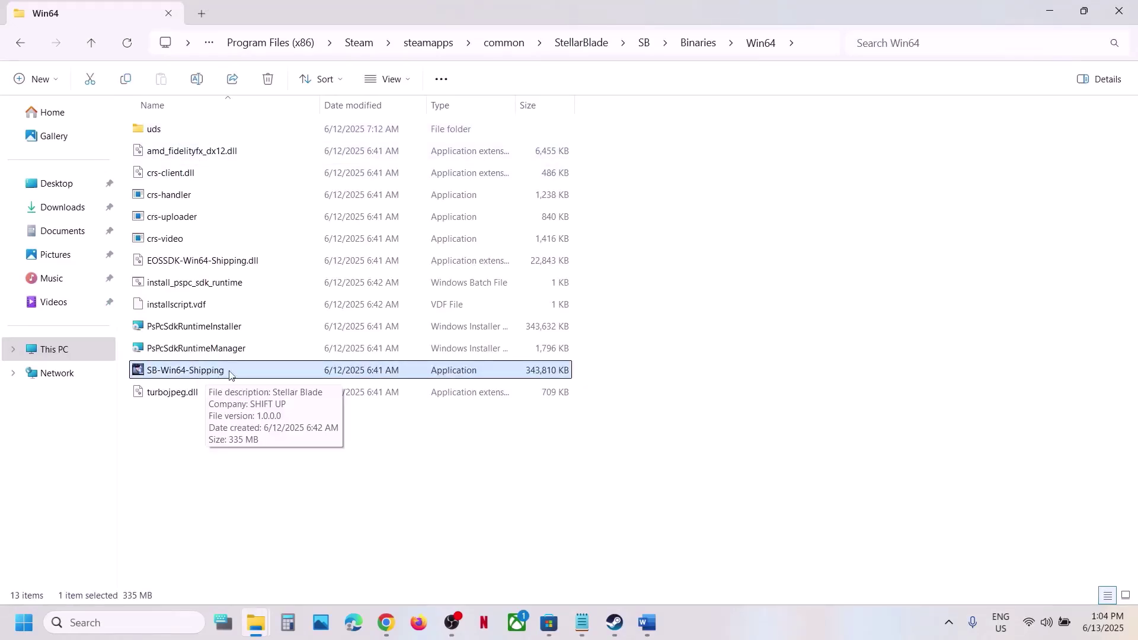
right_click(221, 372)
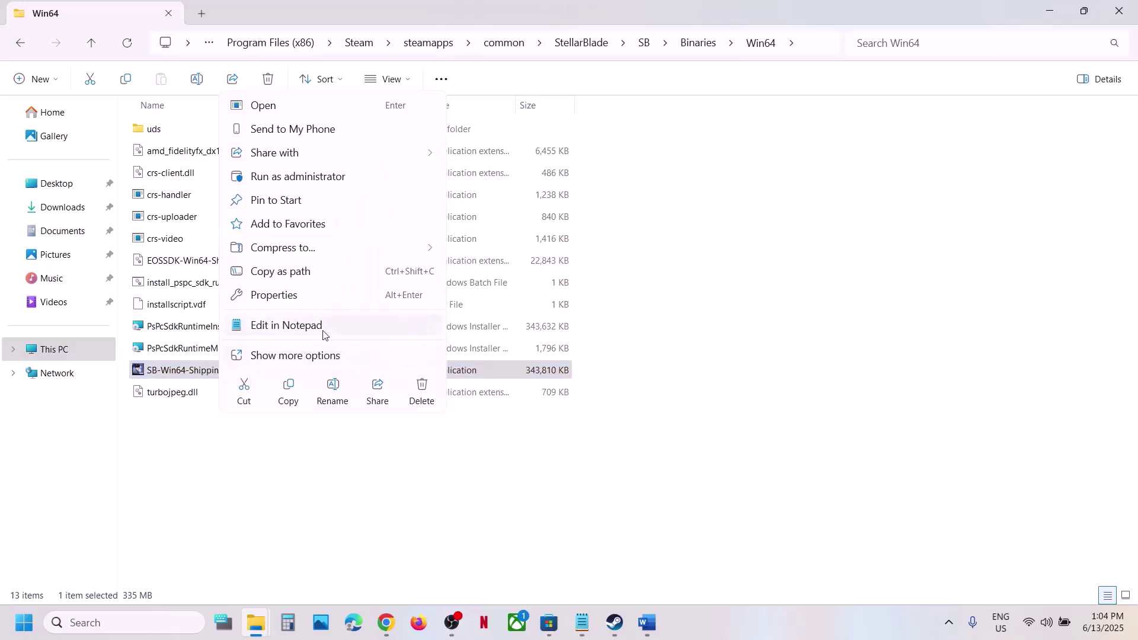
click(314, 297)
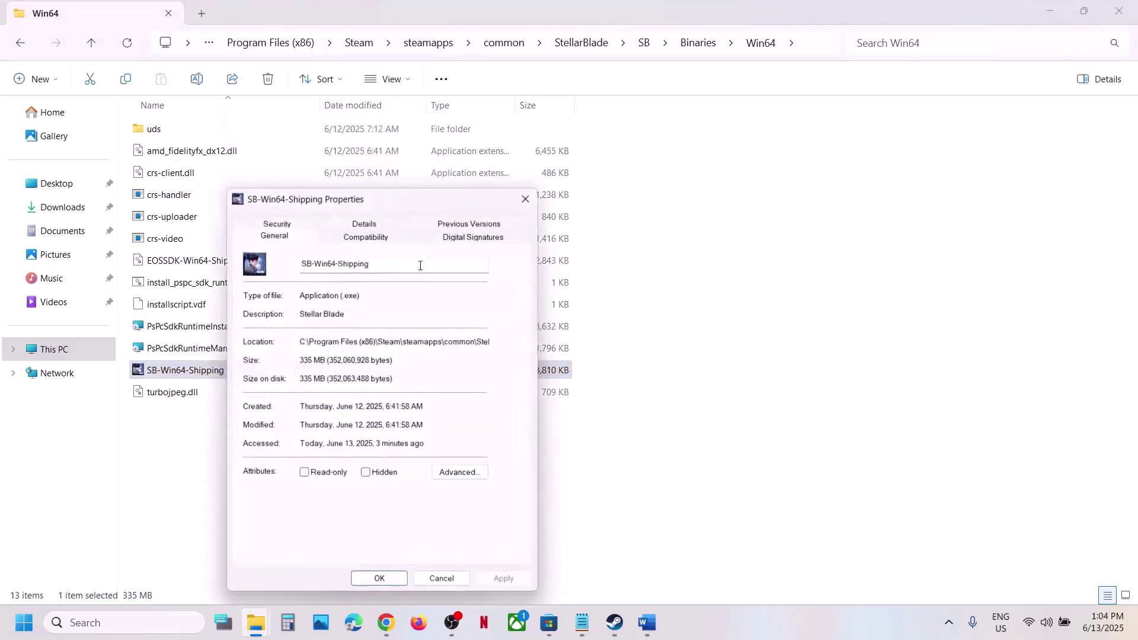
click(375, 237)
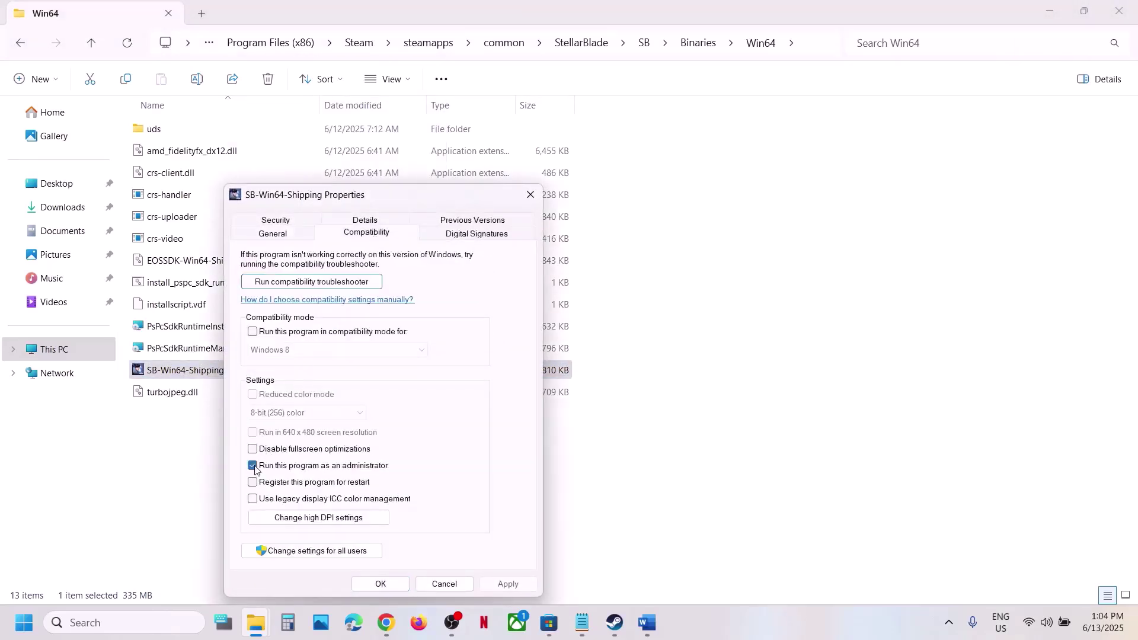
click(508, 584)
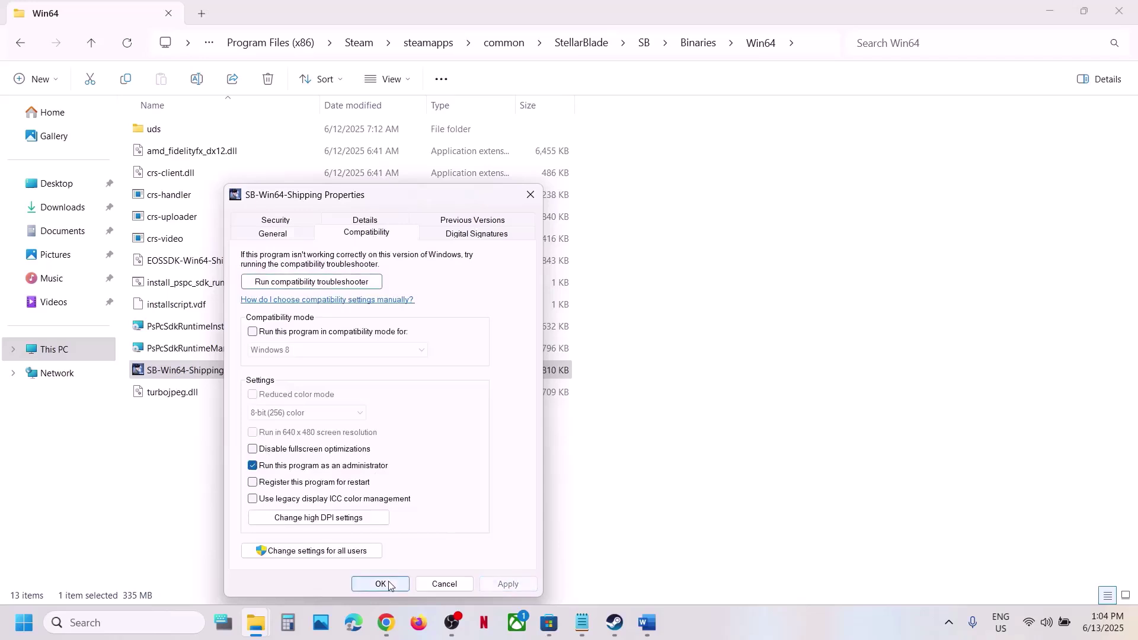
click(381, 584)
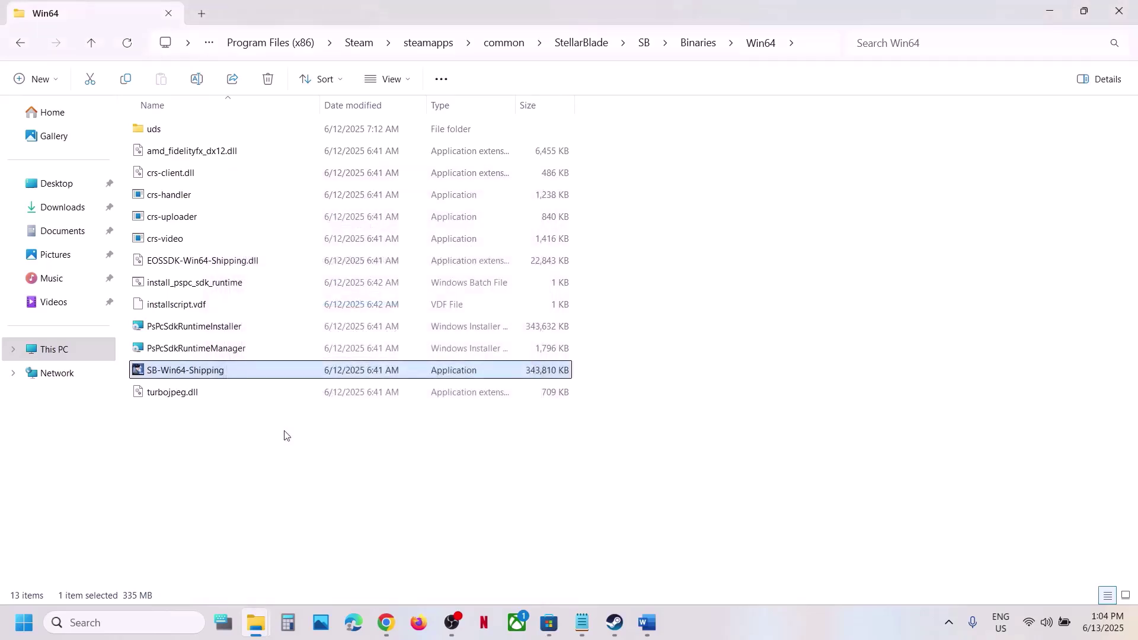
Reopen the compatibility properties of SB-Win64-Shipping and apply compatibility mode for Windows 8
right_click(220, 374)
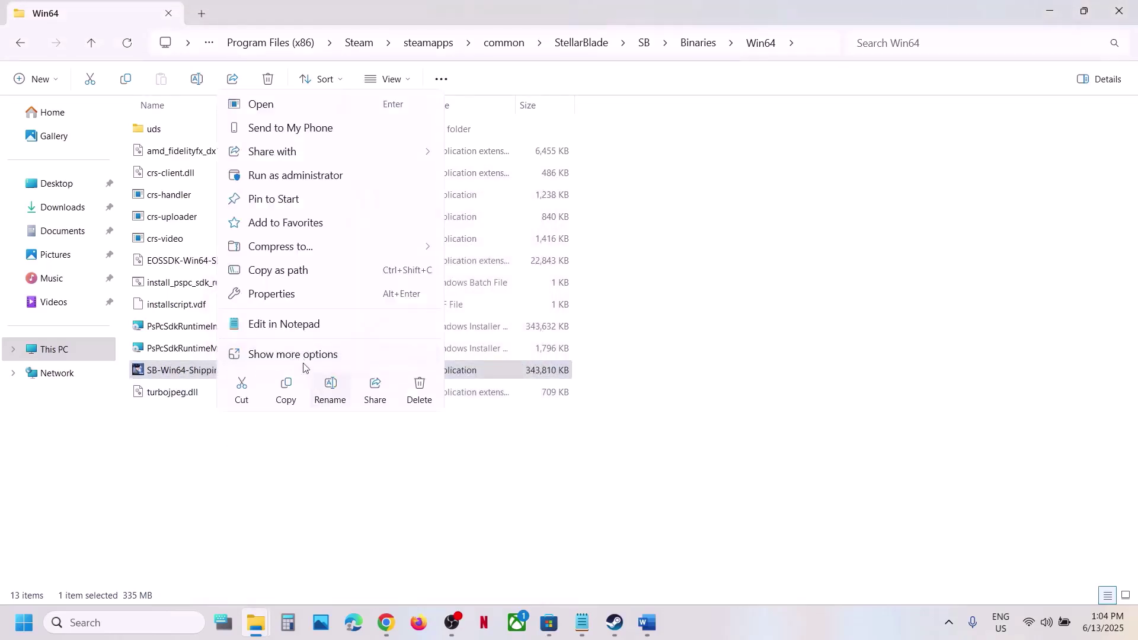
click(279, 294)
click(362, 234)
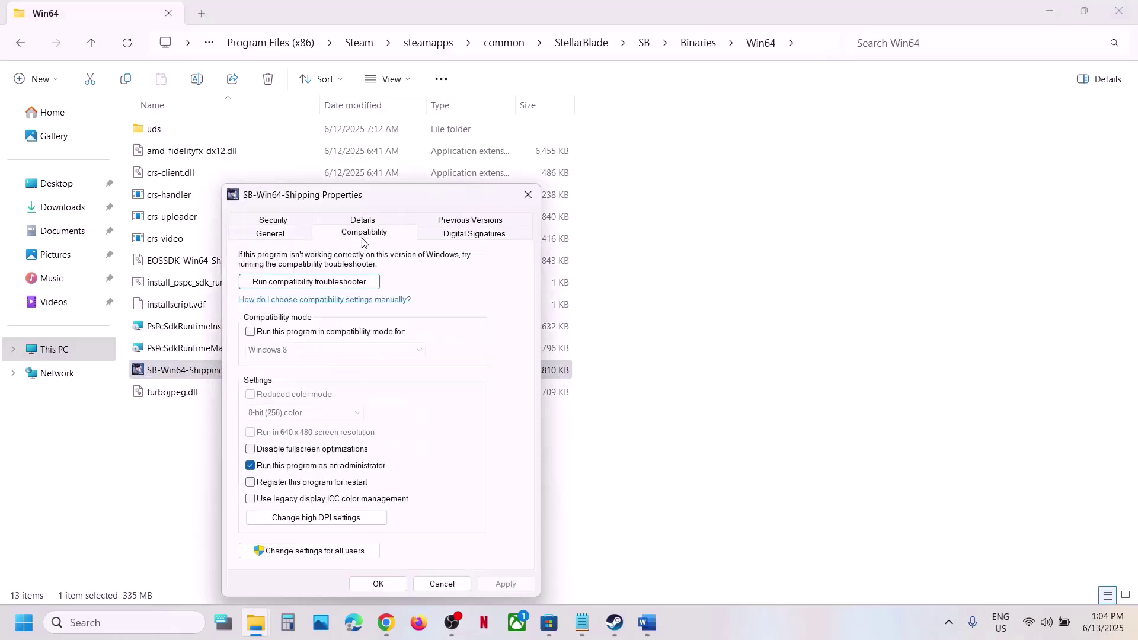
click(249, 332)
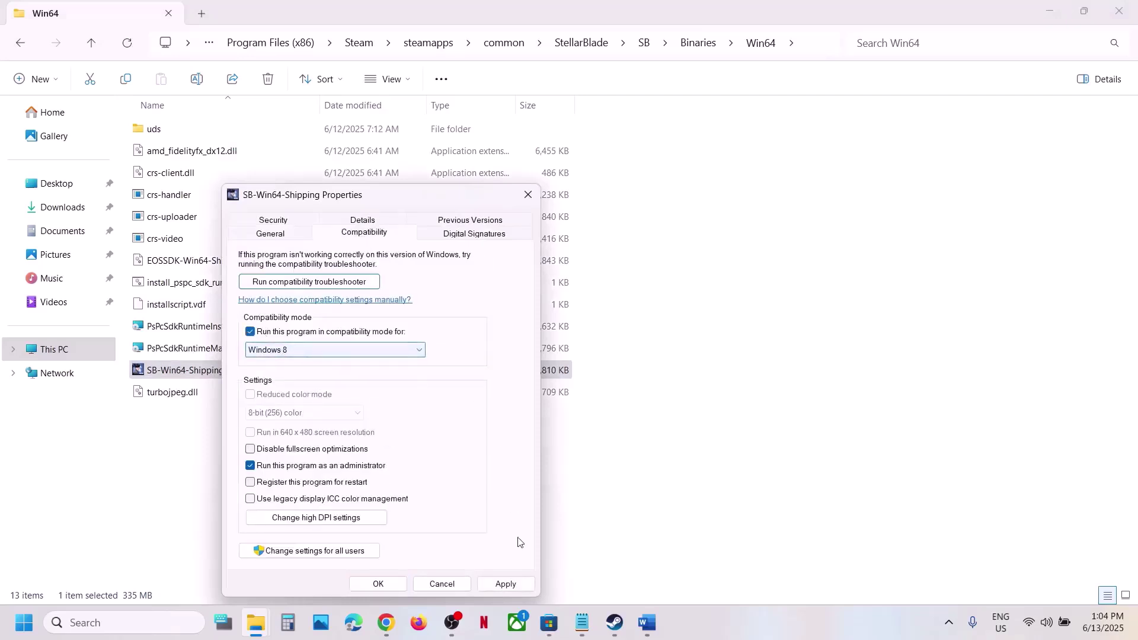
click(503, 584)
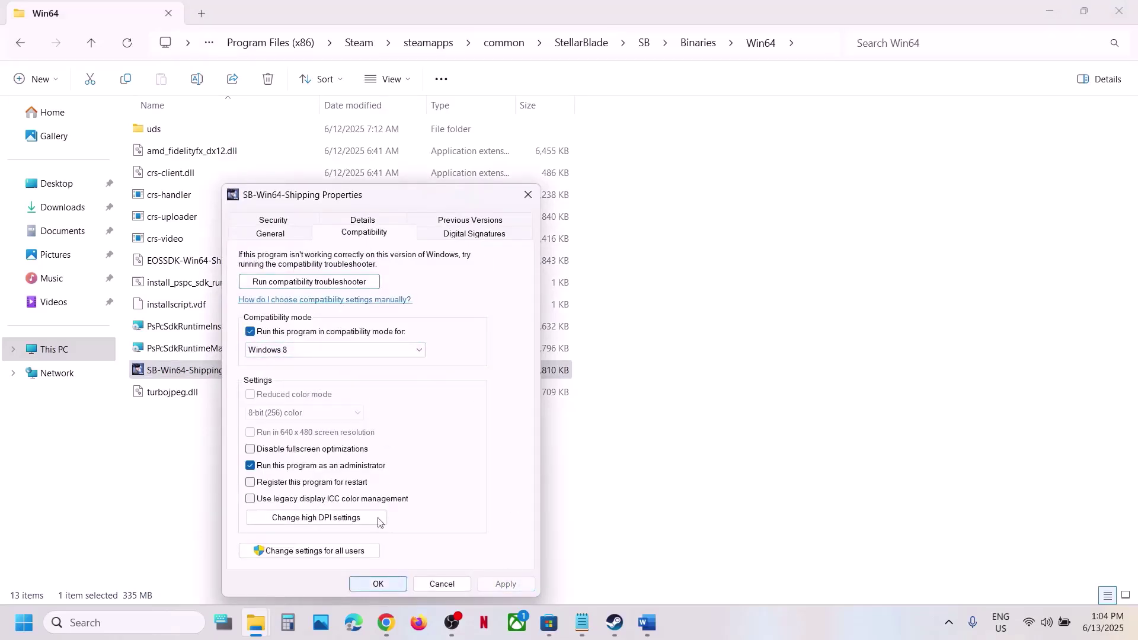
Switch SB-Win64-Shipping's compatibility mode to Windows 7, disable fullscreen optimizations, and confirm the properties
click(323, 351)
click(288, 391)
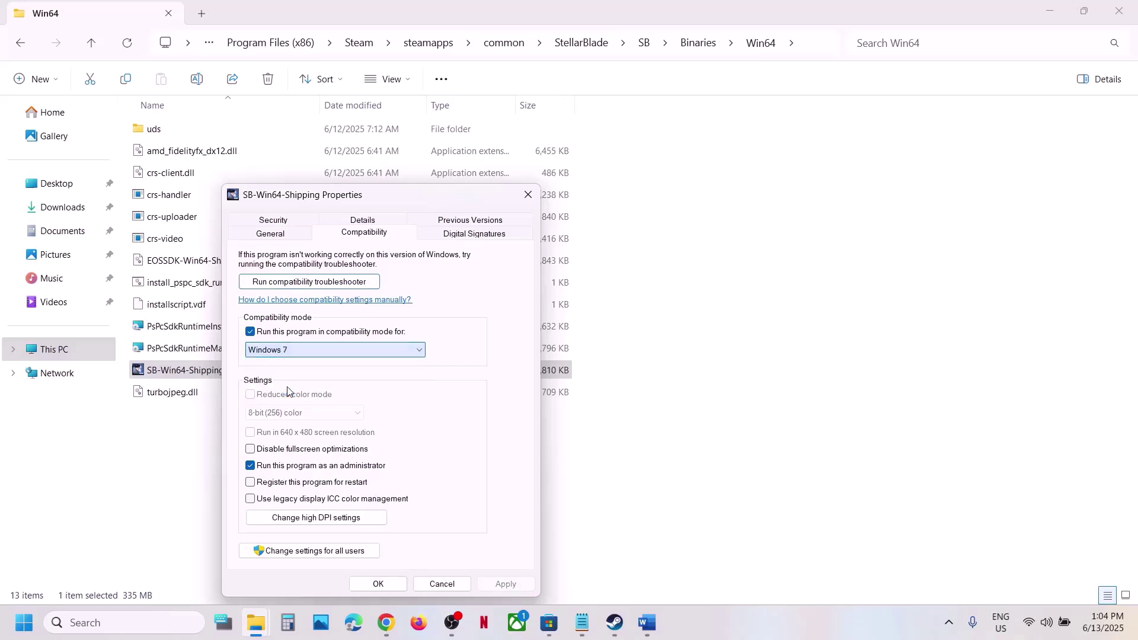
click(497, 585)
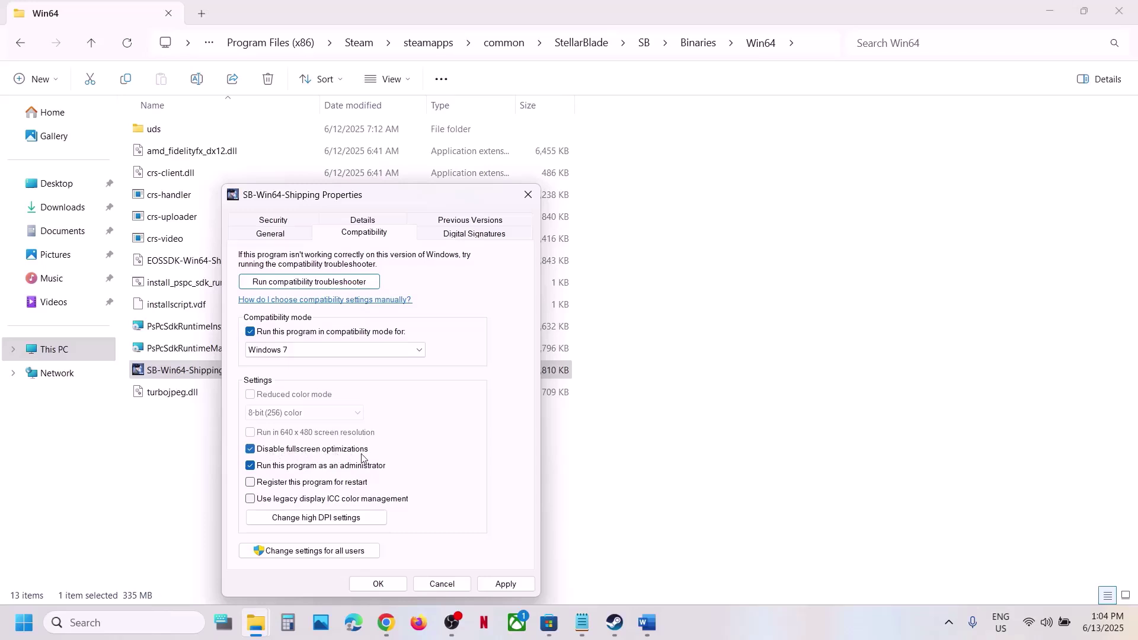
click(505, 584)
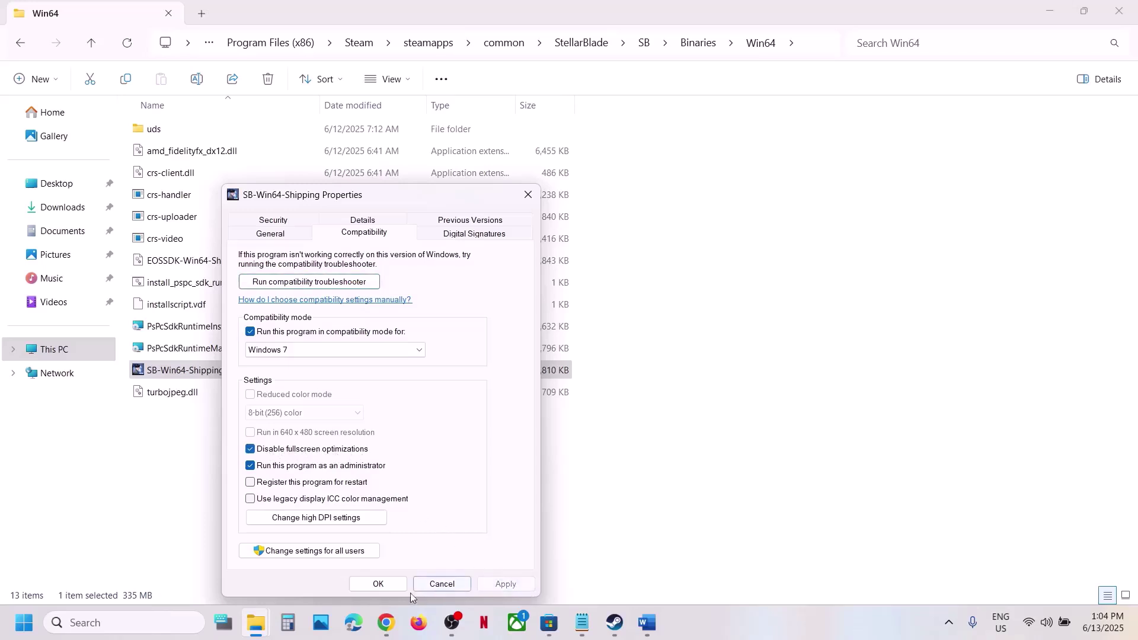
click(379, 584)
Turn off compatibility mode and the disabling of fullscreen optimizations for SB-Win64-Shipping, keeping administrator mode, and confirm
right_click(197, 375)
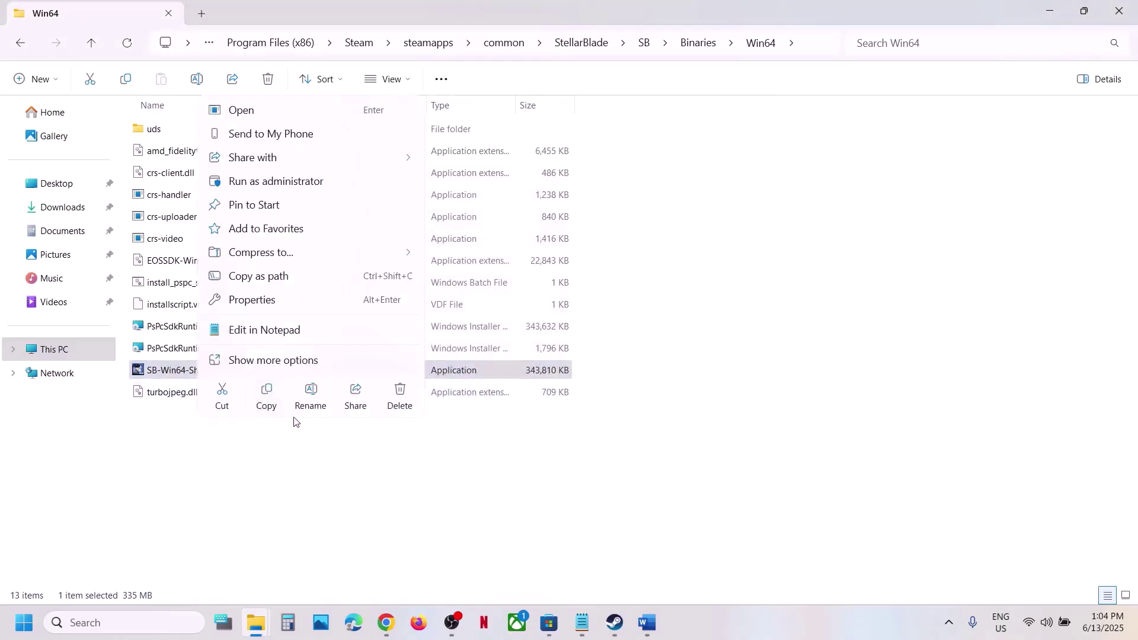
click(266, 299)
key(ctrl+Tab)
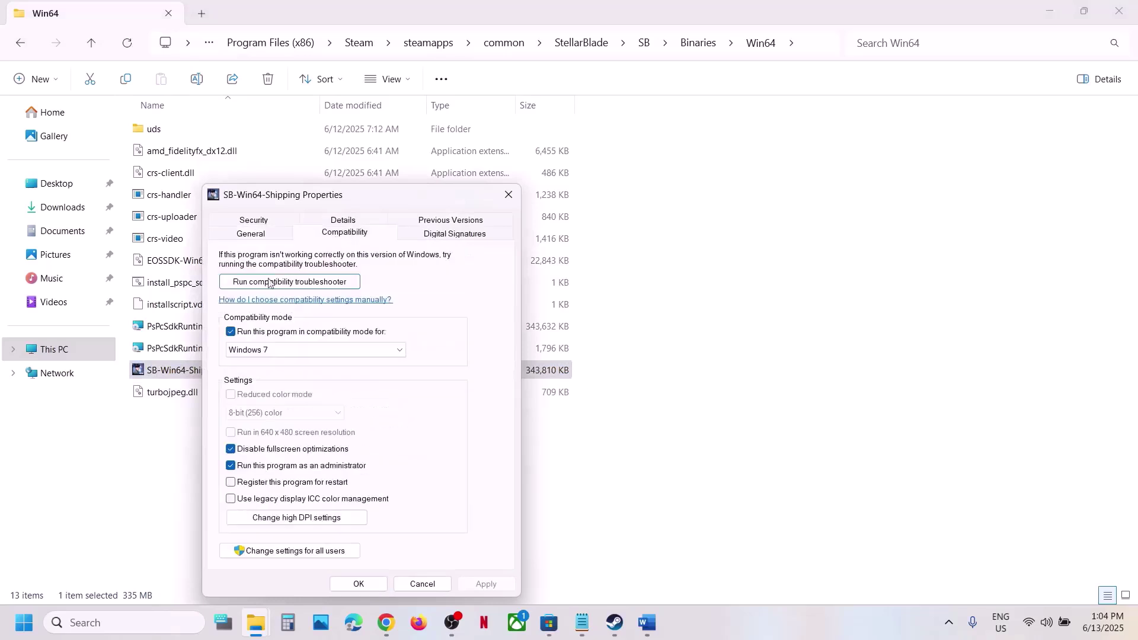
click(231, 333)
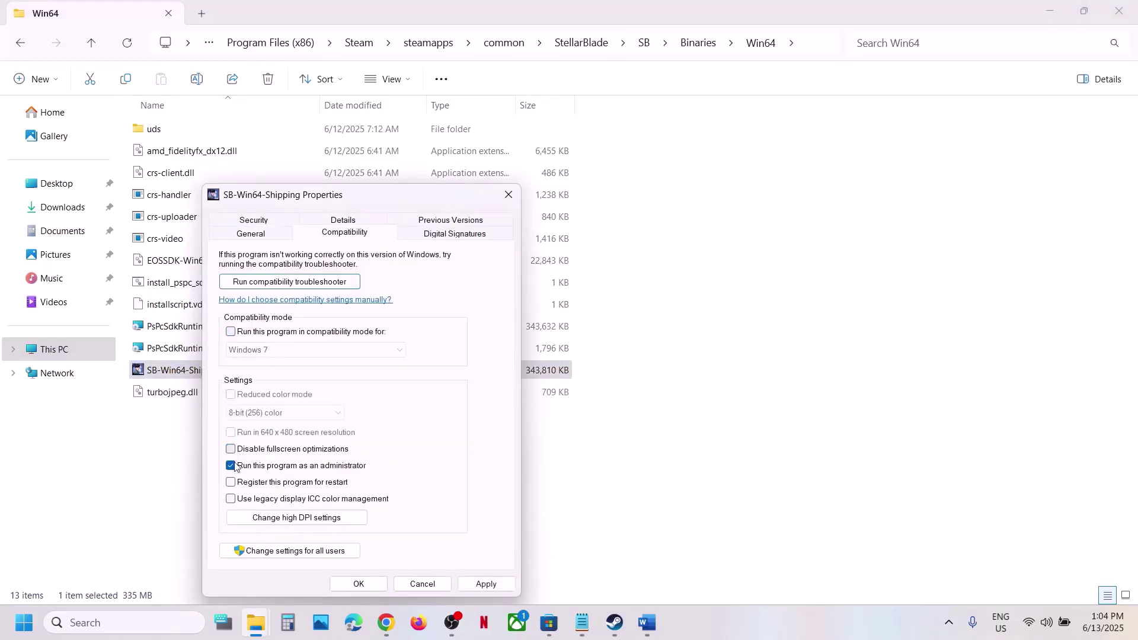
click(486, 584)
click(363, 585)
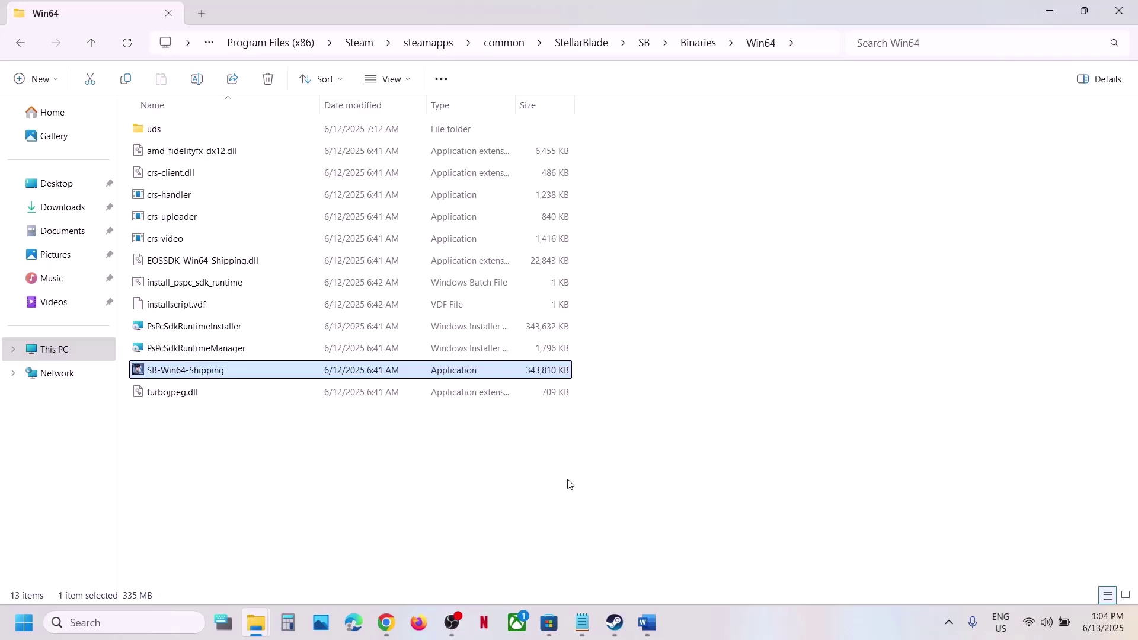
Read step 8 in the Word document, highlighting the text on allowing the game exe through antivirus, Windows Security and firewall
click(655, 625)
scroll(510, 436, down, 5)
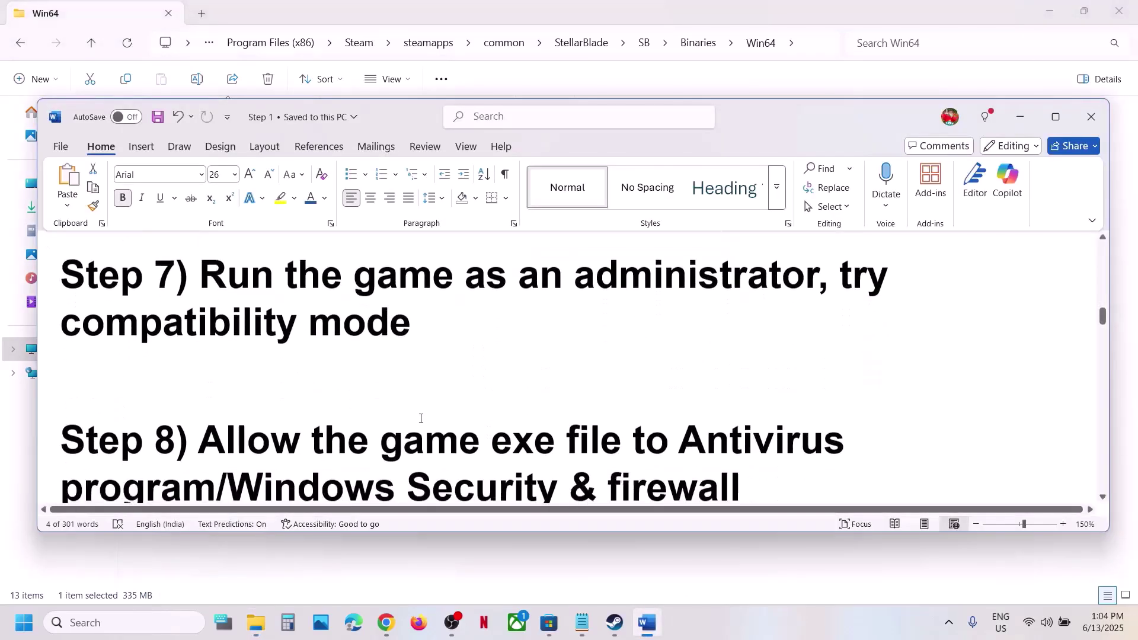
drag(201, 388, 209, 426)
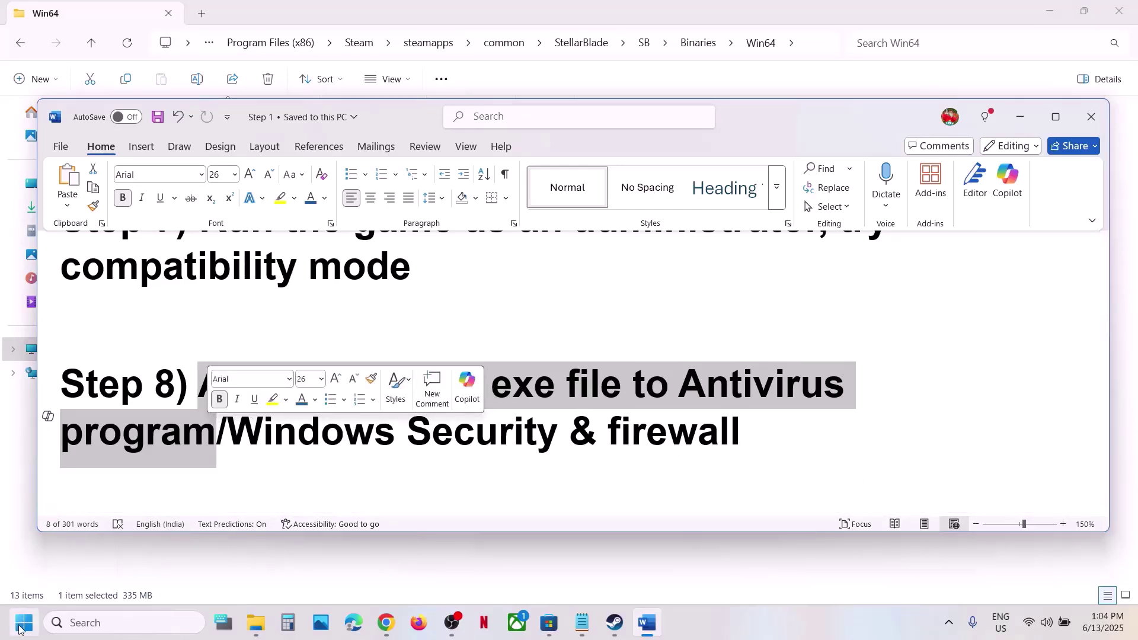
click(513, 431)
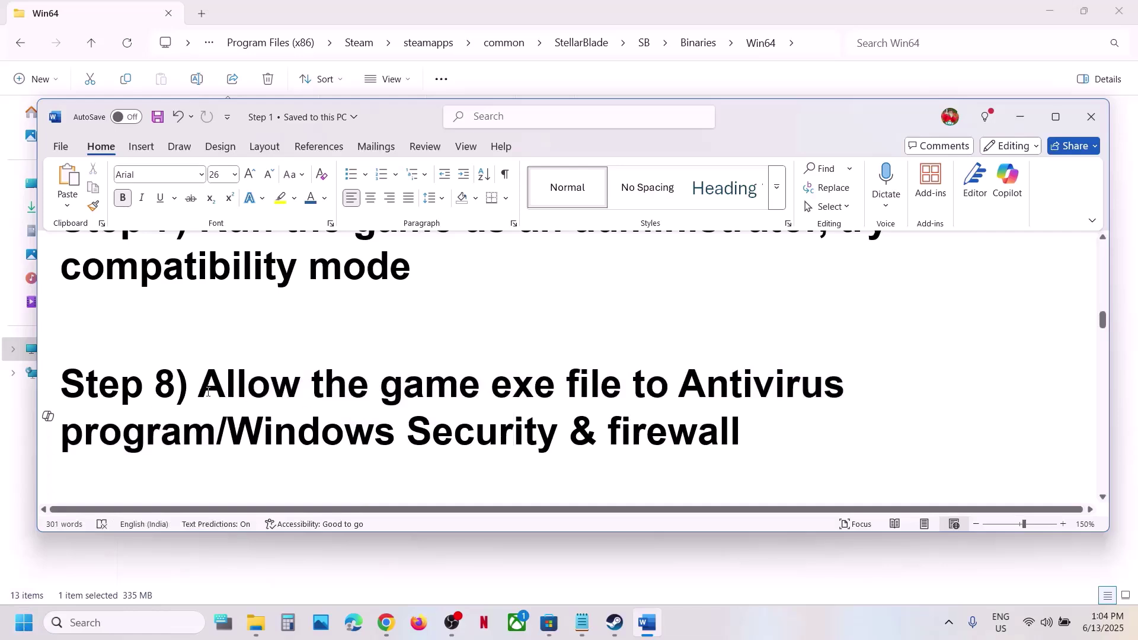
drag(207, 391, 197, 457)
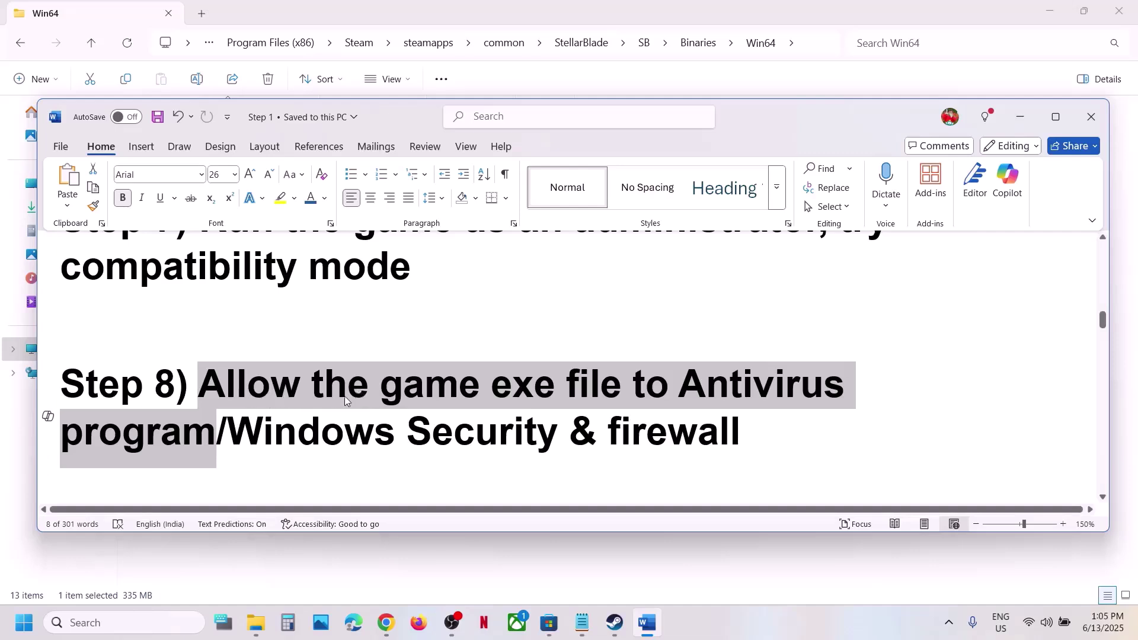
drag(202, 389, 657, 436)
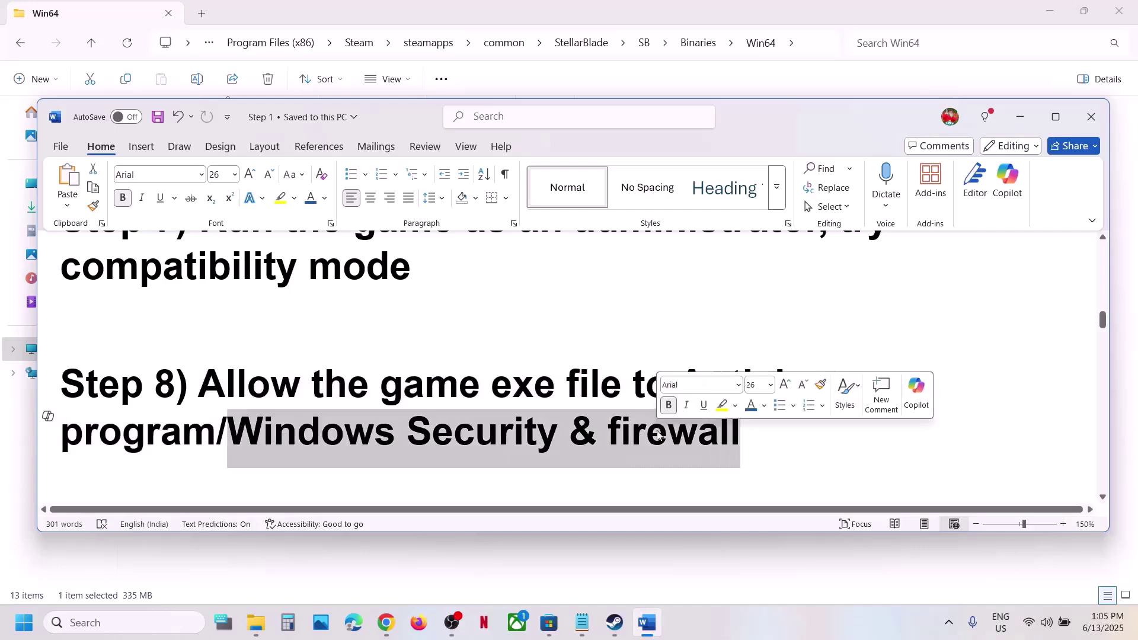
Open the Ransomware protection page of Windows Security through the Privacy & security section of Windows Settings
key(super+i)
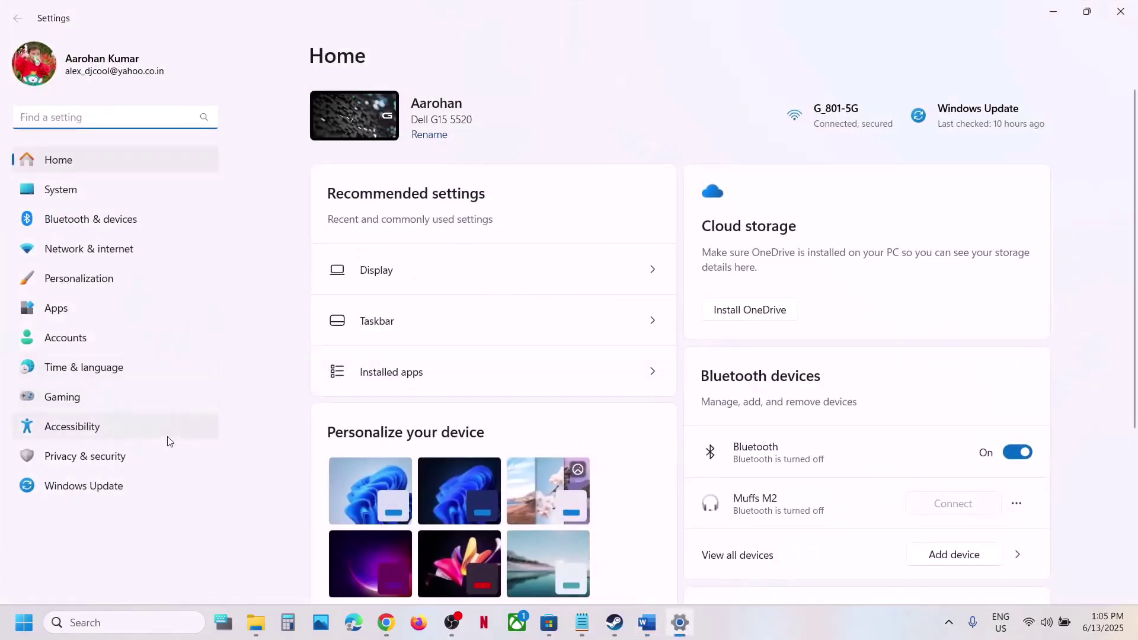
click(147, 453)
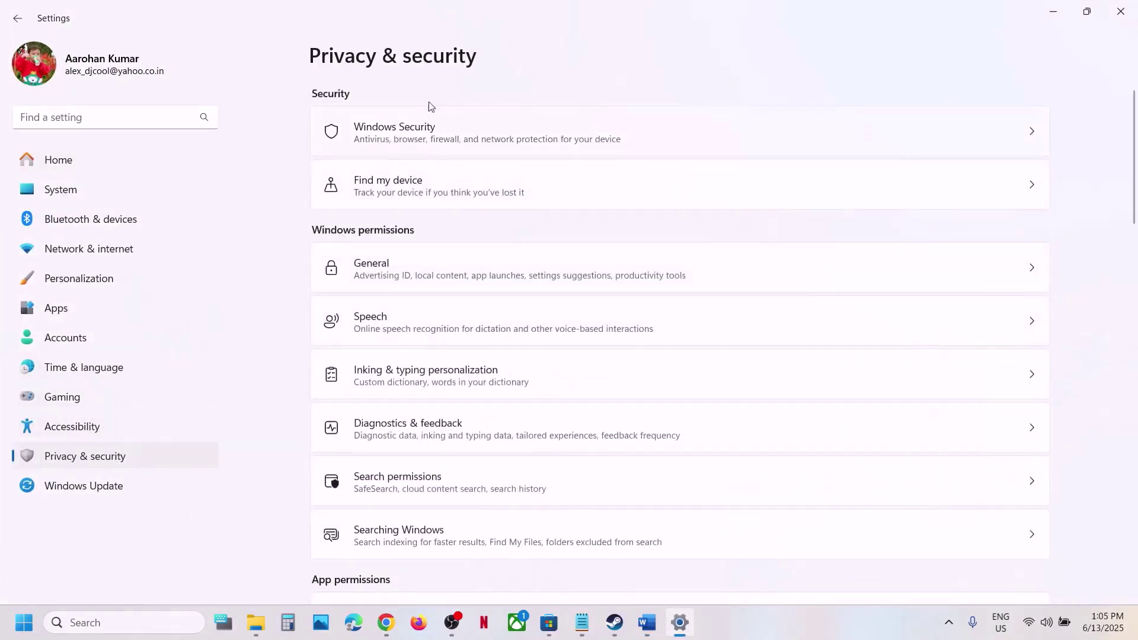
click(413, 135)
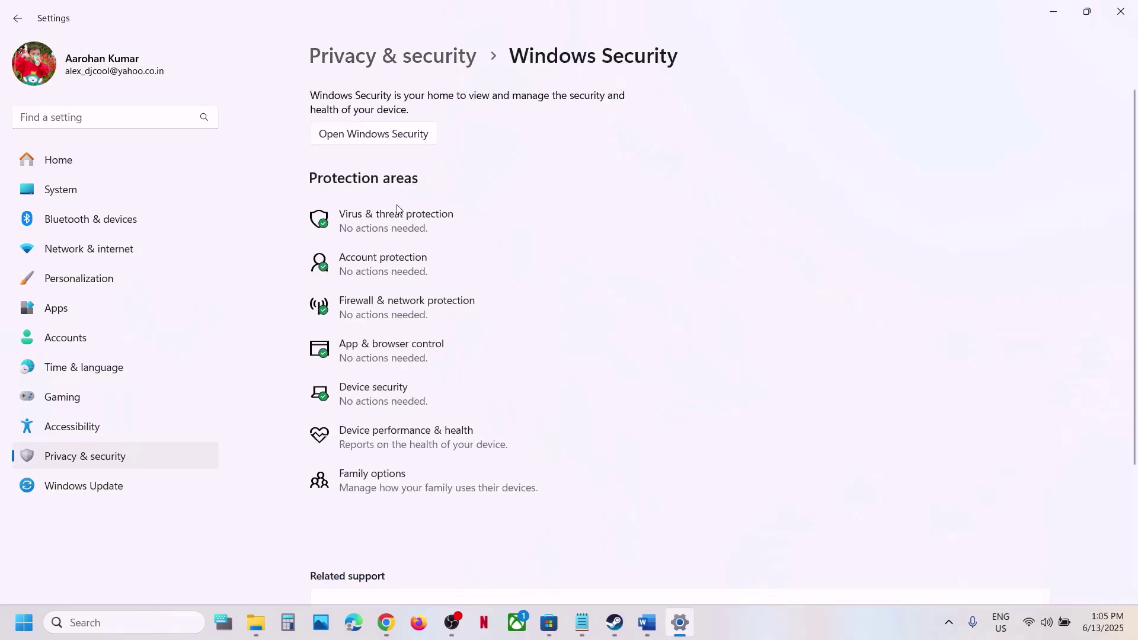
click(382, 229)
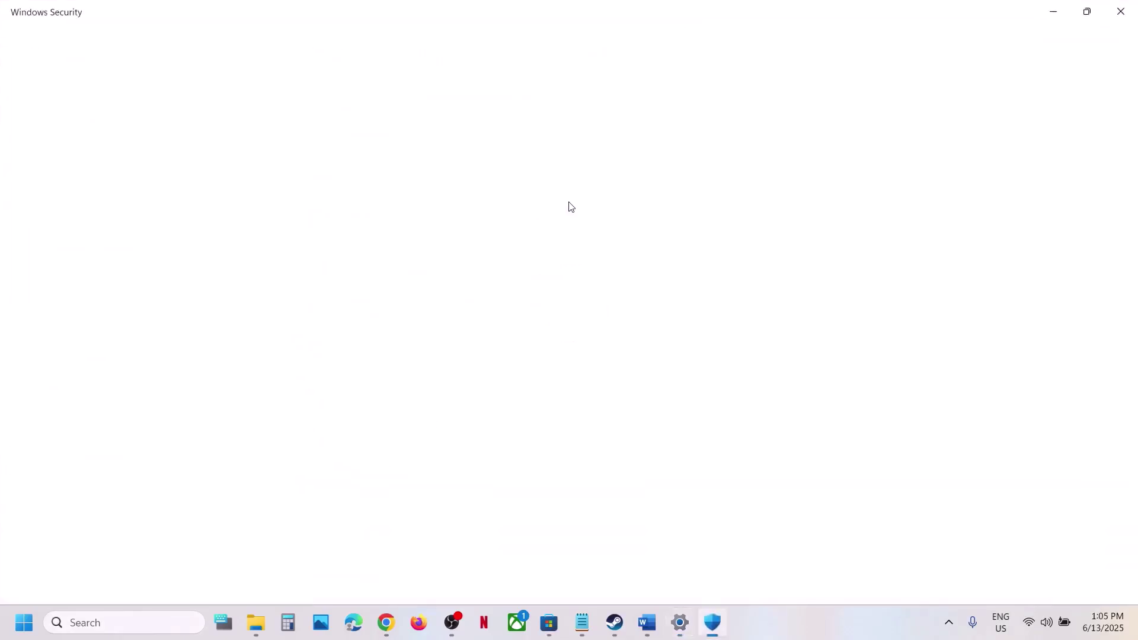
scroll(421, 375, down, 3)
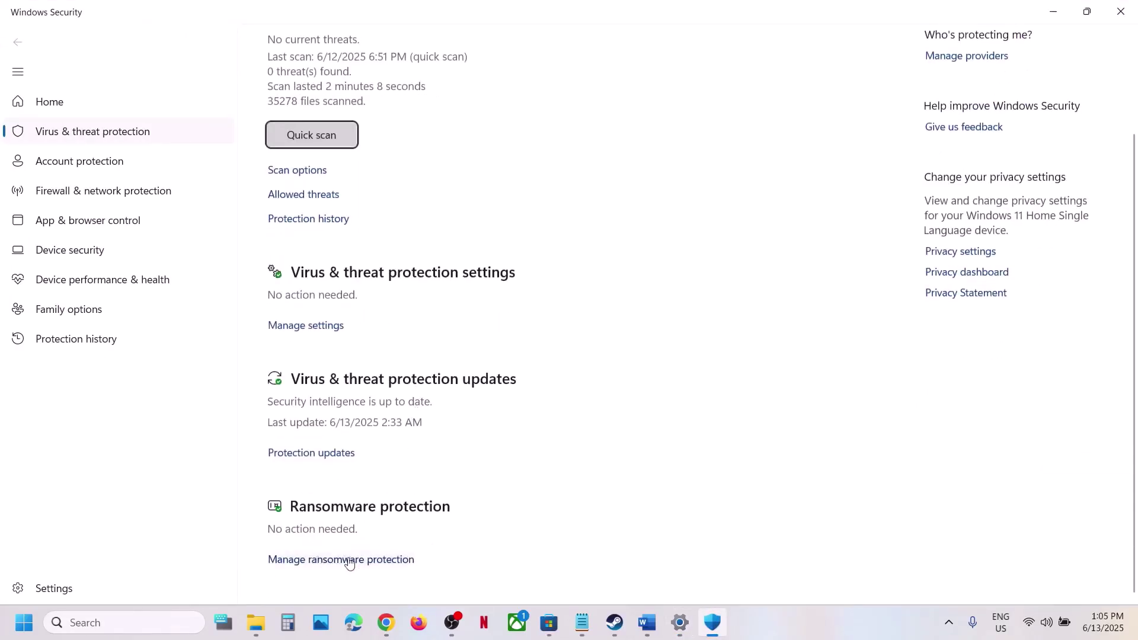
click(350, 560)
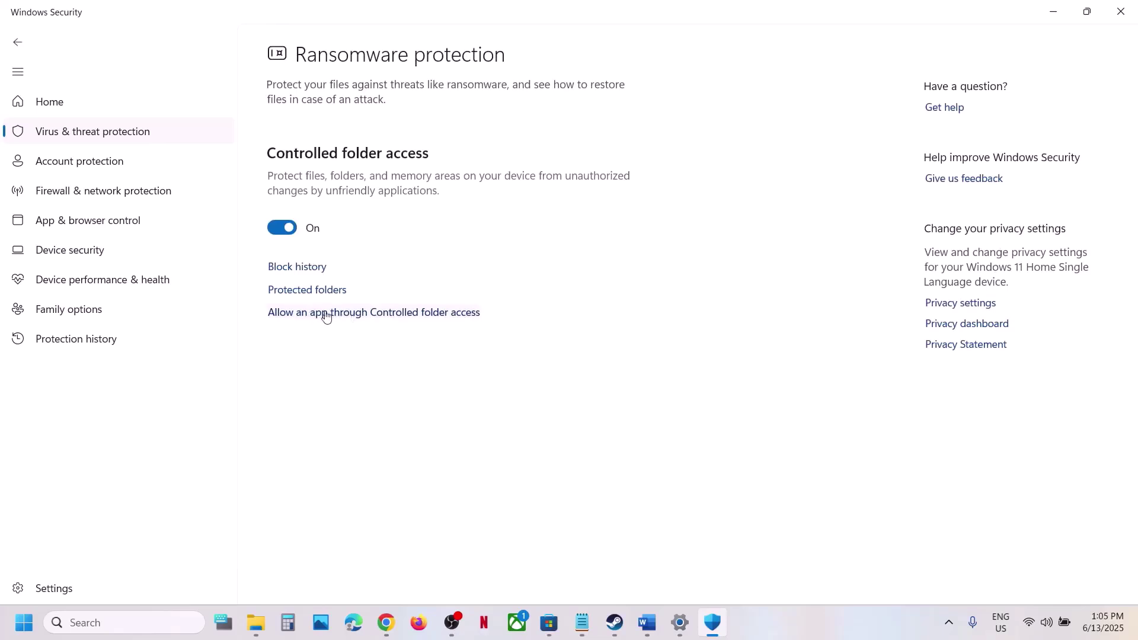
Allow the SB application from the Steam common\StellarBlade folder through Controlled folder access, approving the Windows Security permission request
click(363, 312)
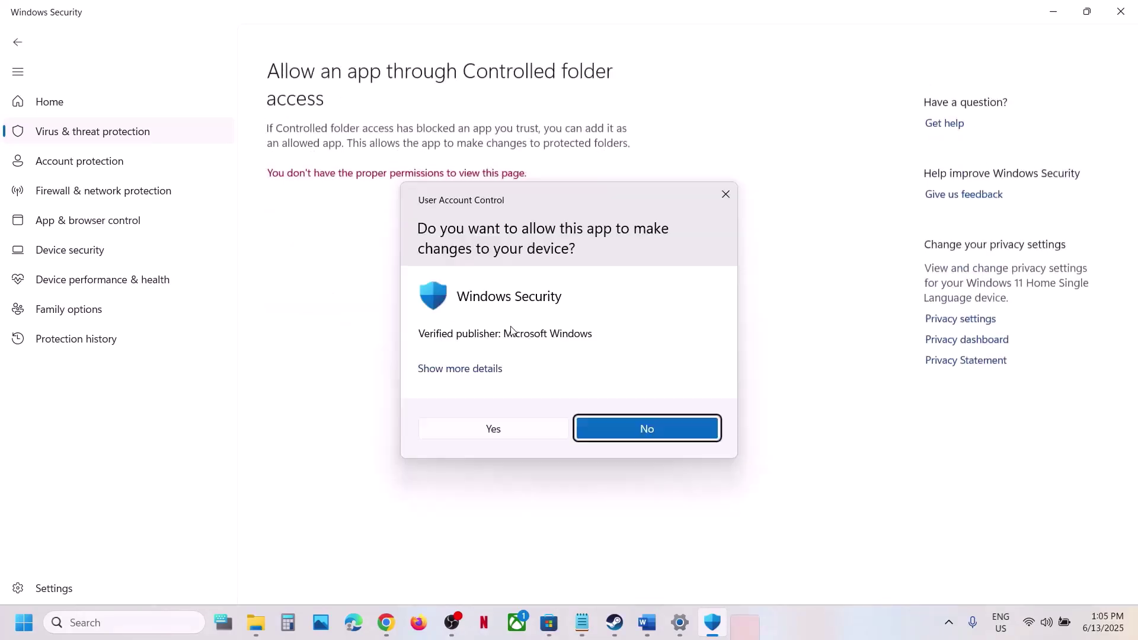
click(520, 420)
scroll(458, 161, down, 3)
click(353, 55)
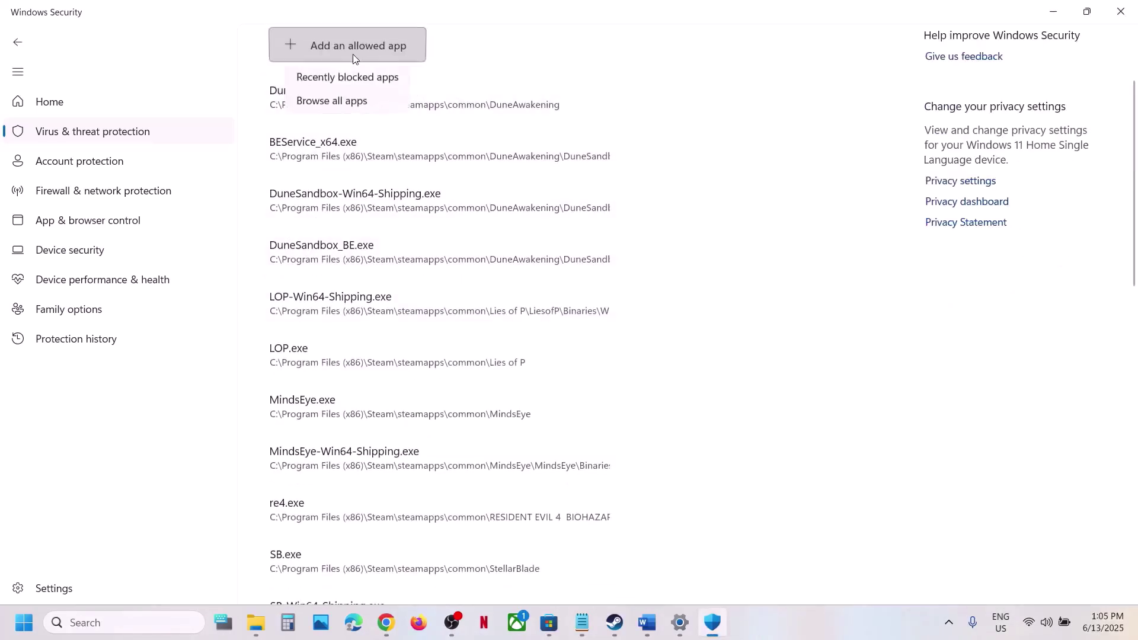
click(332, 104)
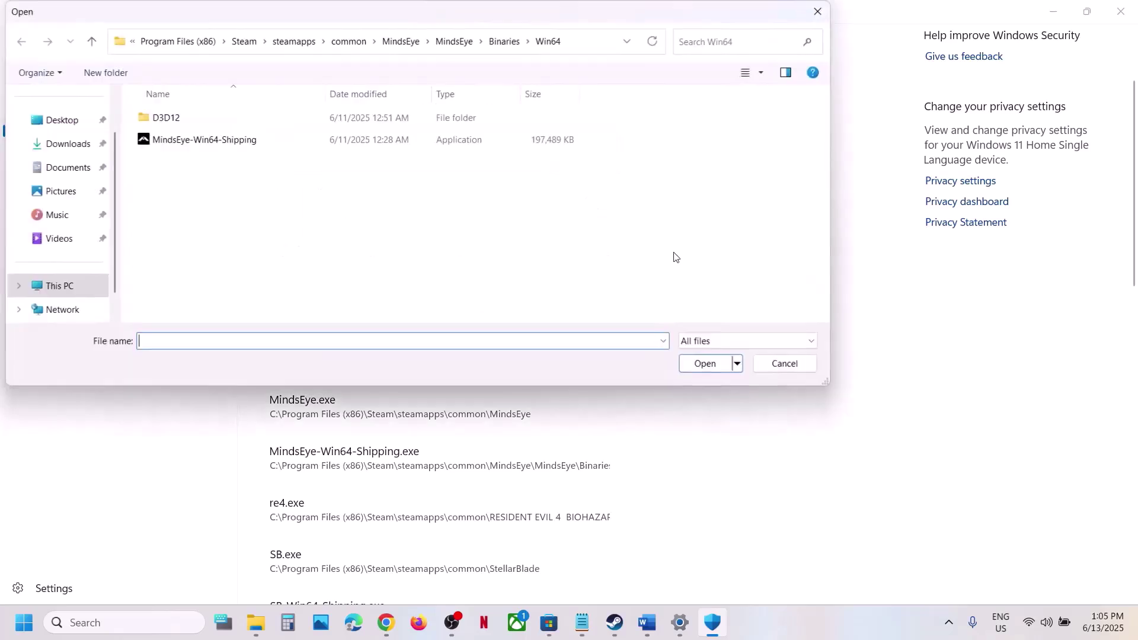
click(348, 41)
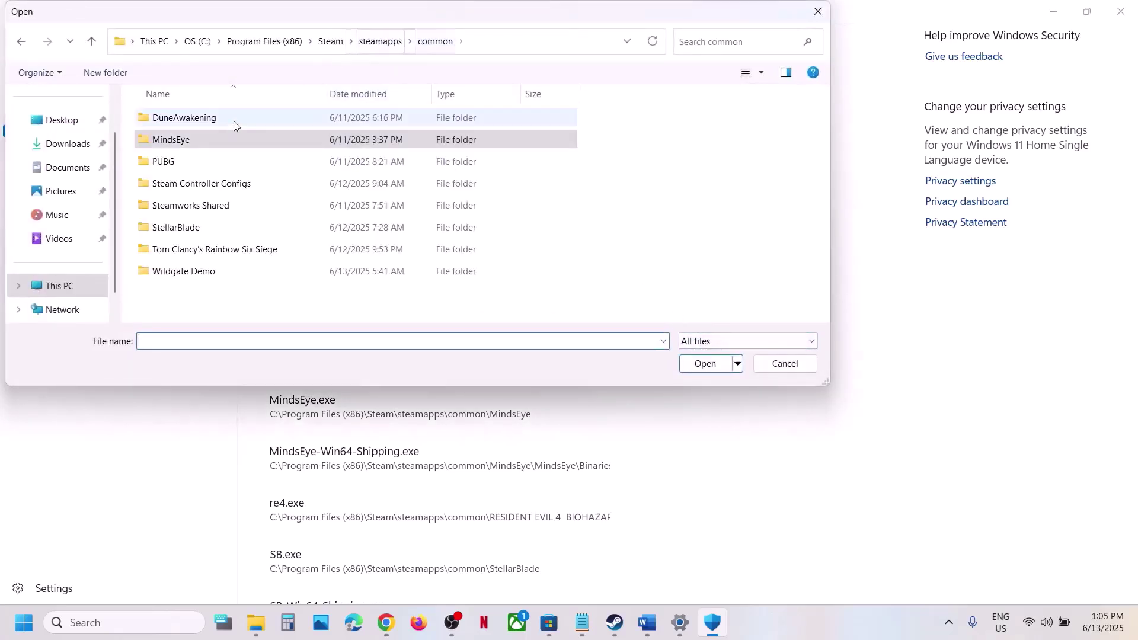
double_click(192, 229)
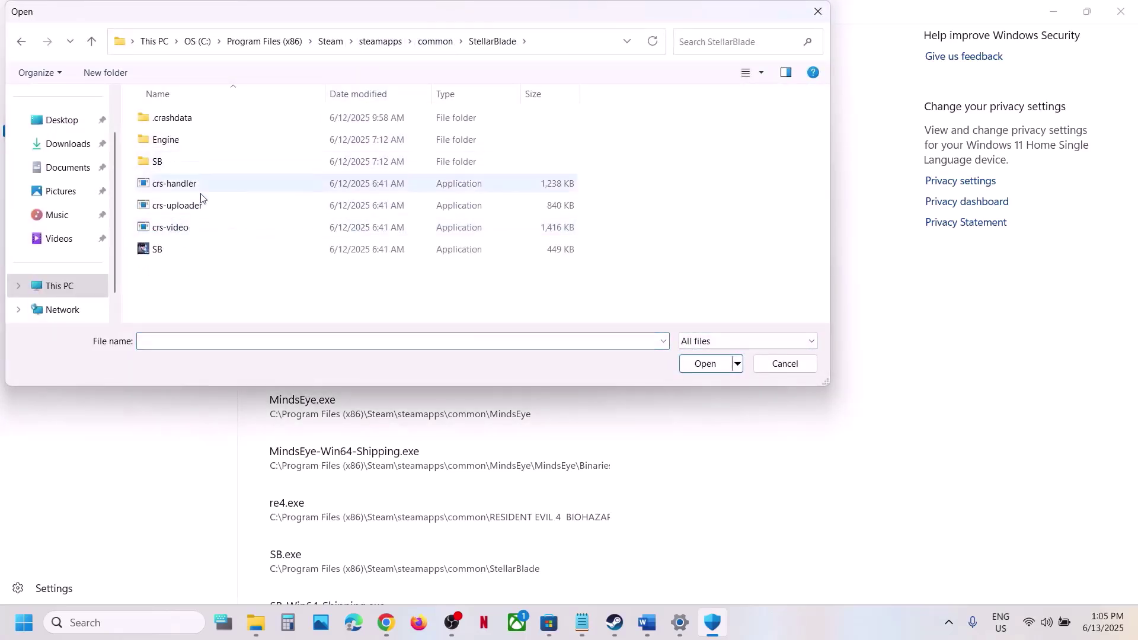
click(172, 249)
click(699, 364)
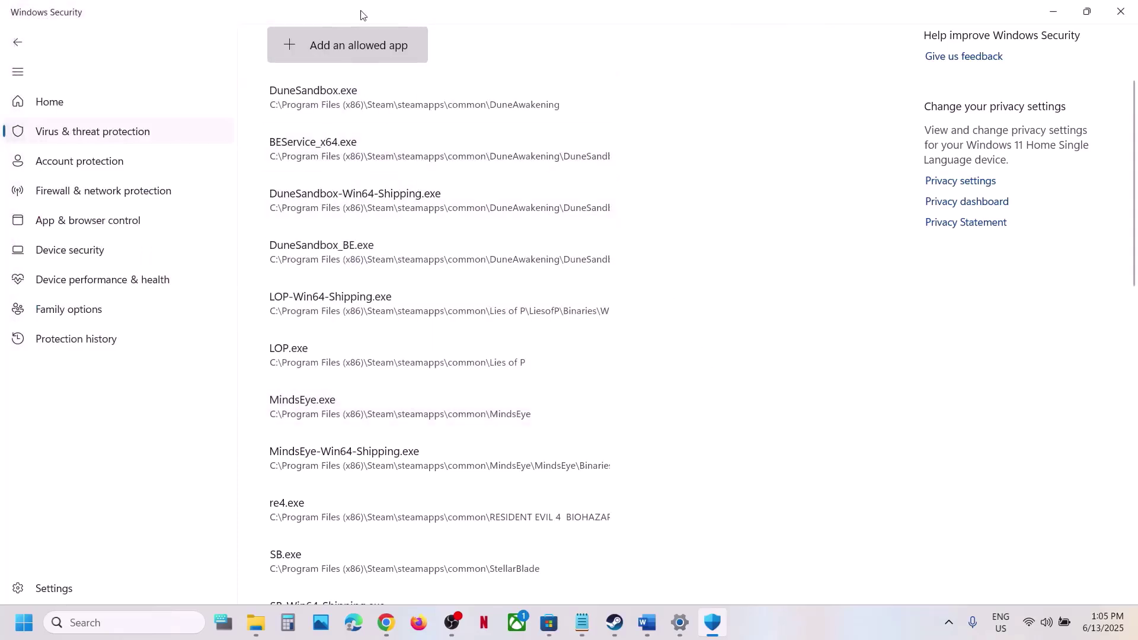
Add SB-Win64-Shipping from StellarBlade\SB\Binaries\Win64 as another allowed app for Controlled folder access
click(360, 47)
click(367, 110)
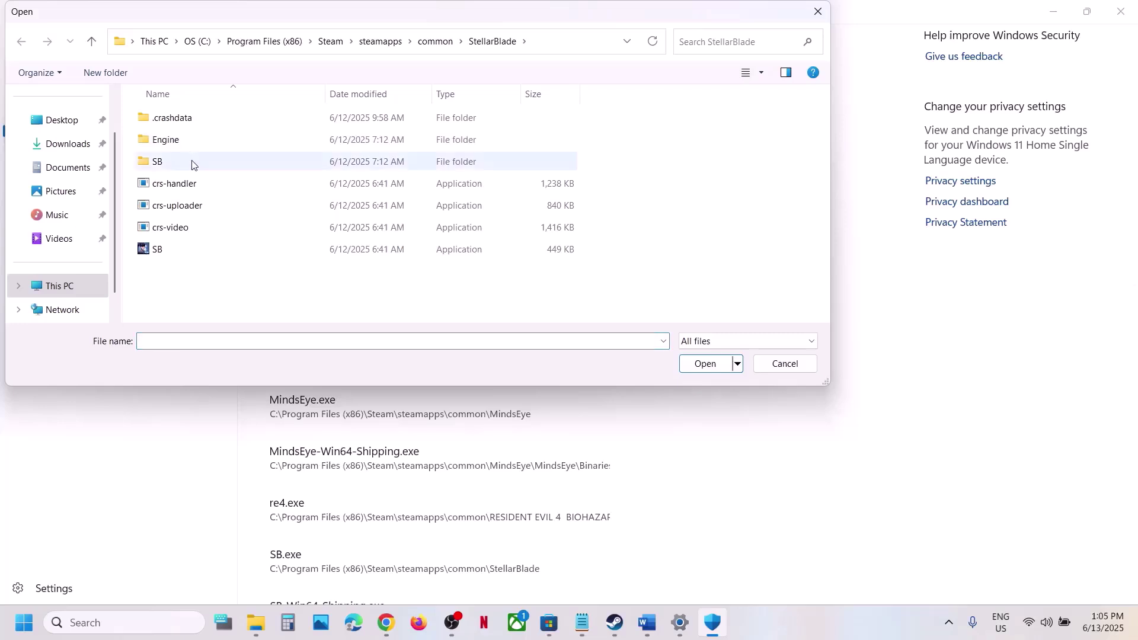
double_click(189, 161)
double_click(178, 118)
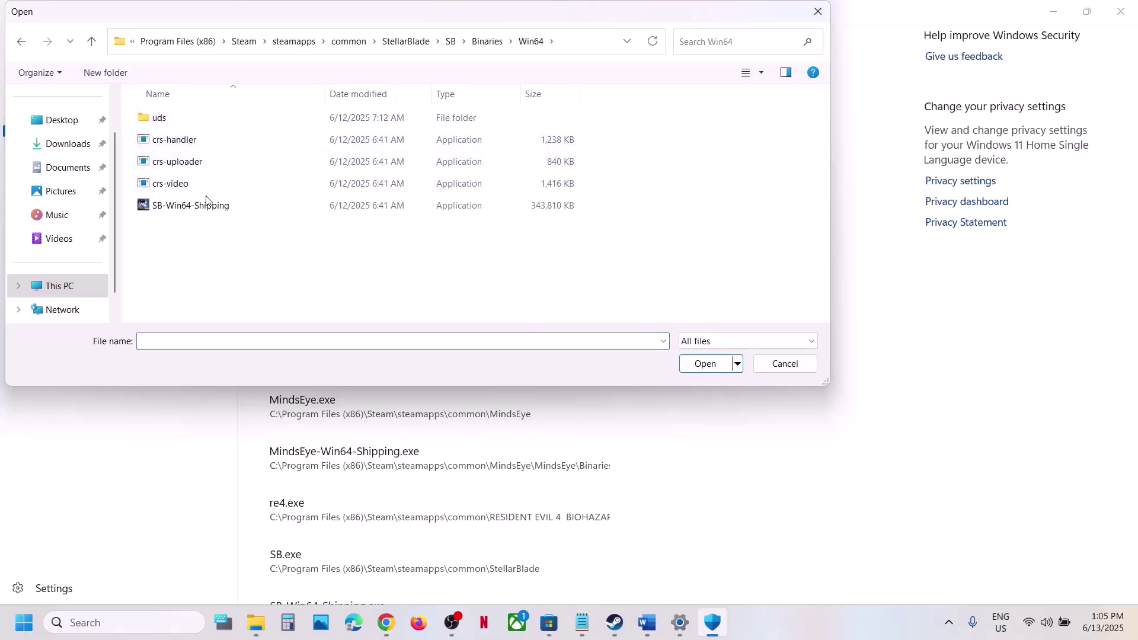
double_click(208, 204)
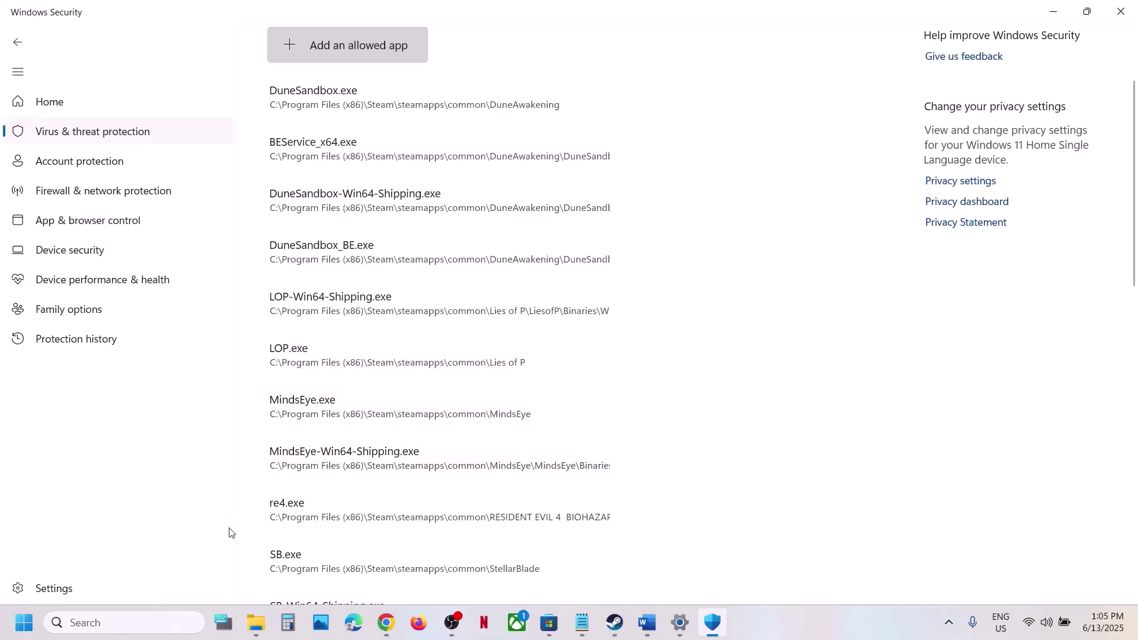
Open the Windows Defender Firewall allowed apps list through System and Security in Control Panel
click(121, 622)
text(con)
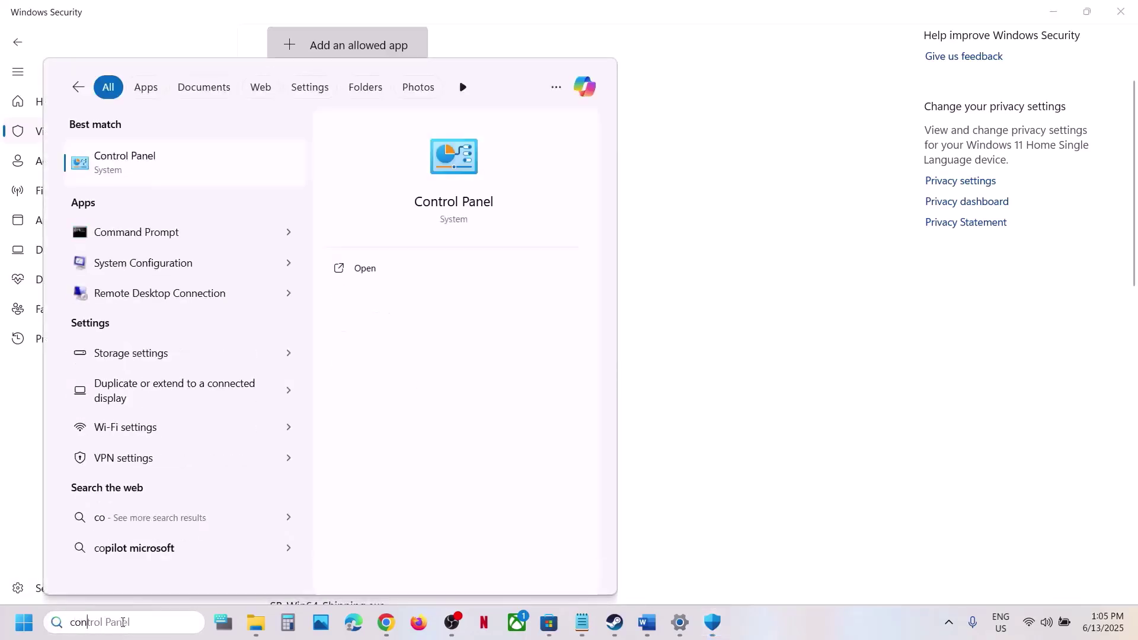
key(Return)
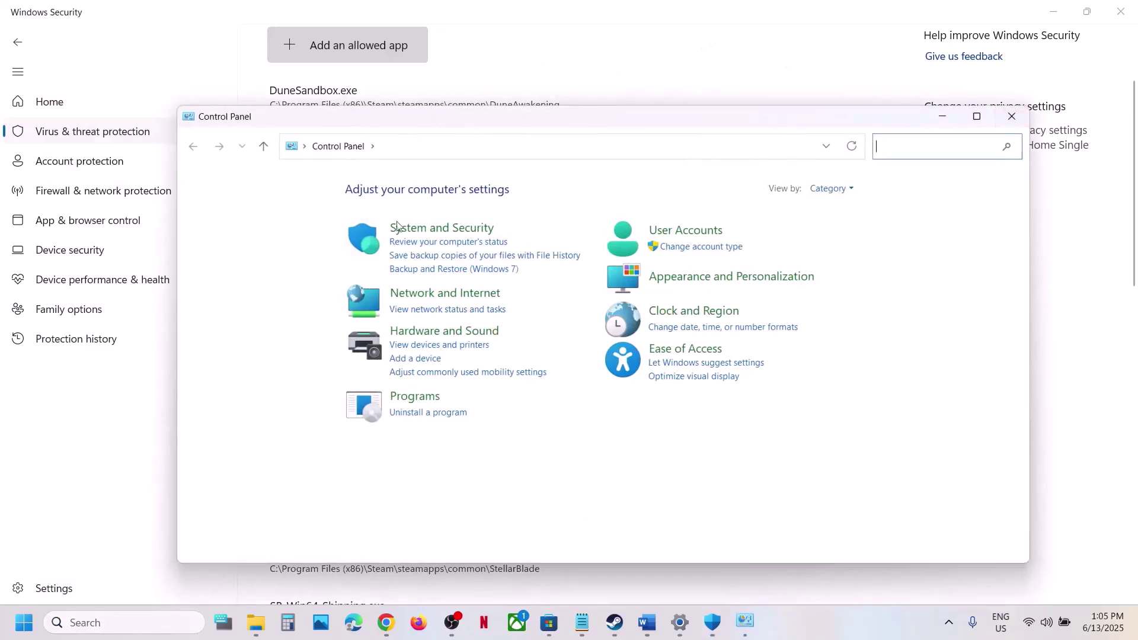
click(398, 227)
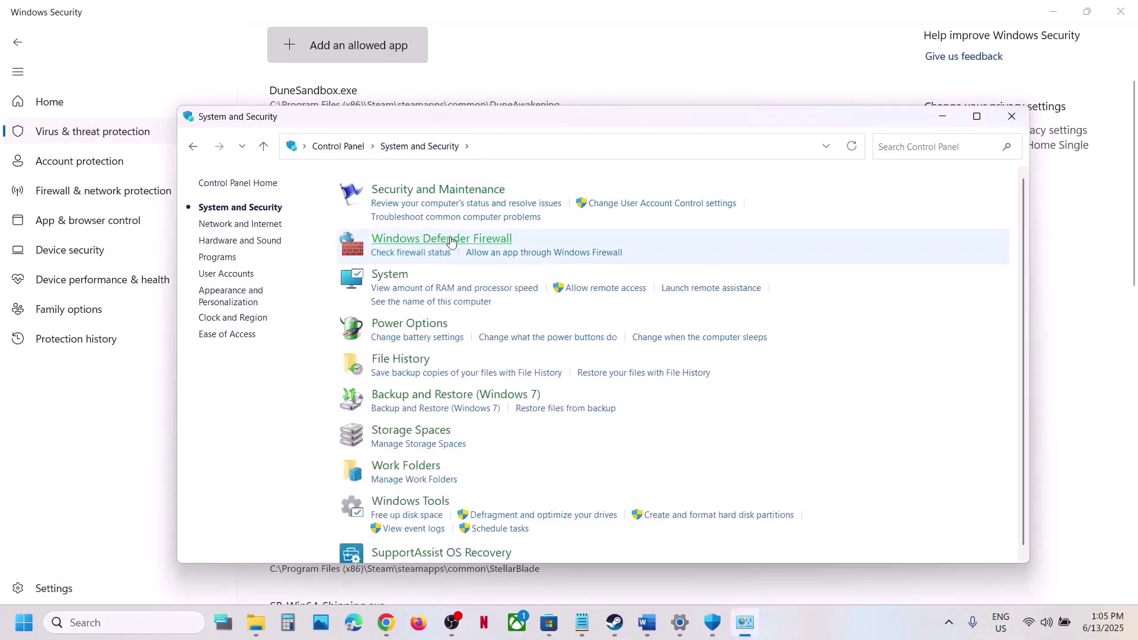
click(450, 239)
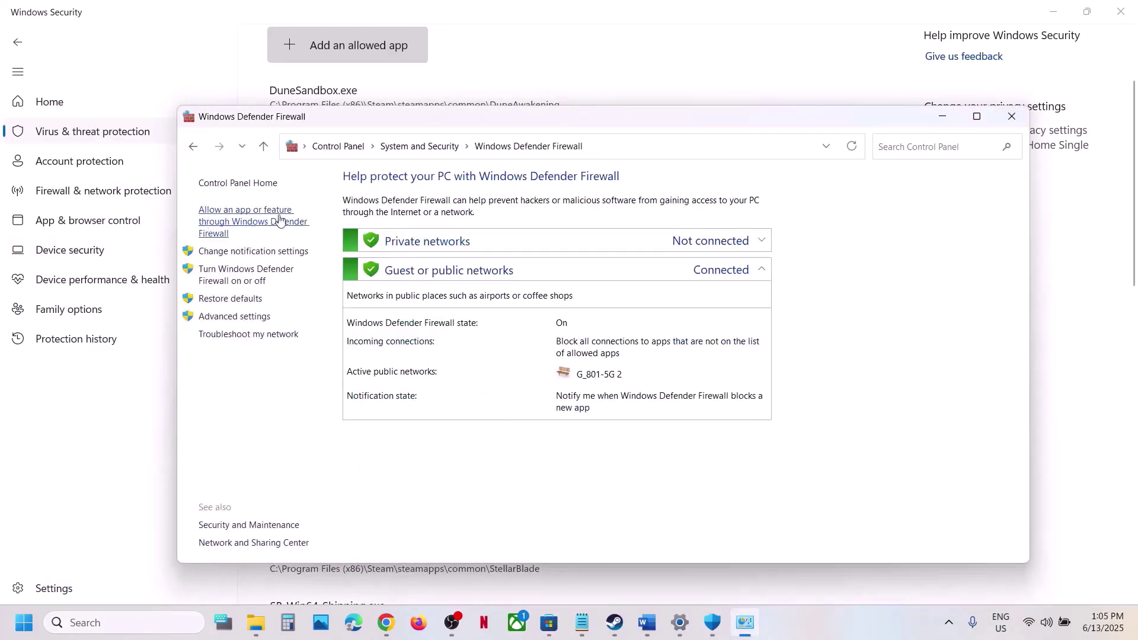
click(262, 222)
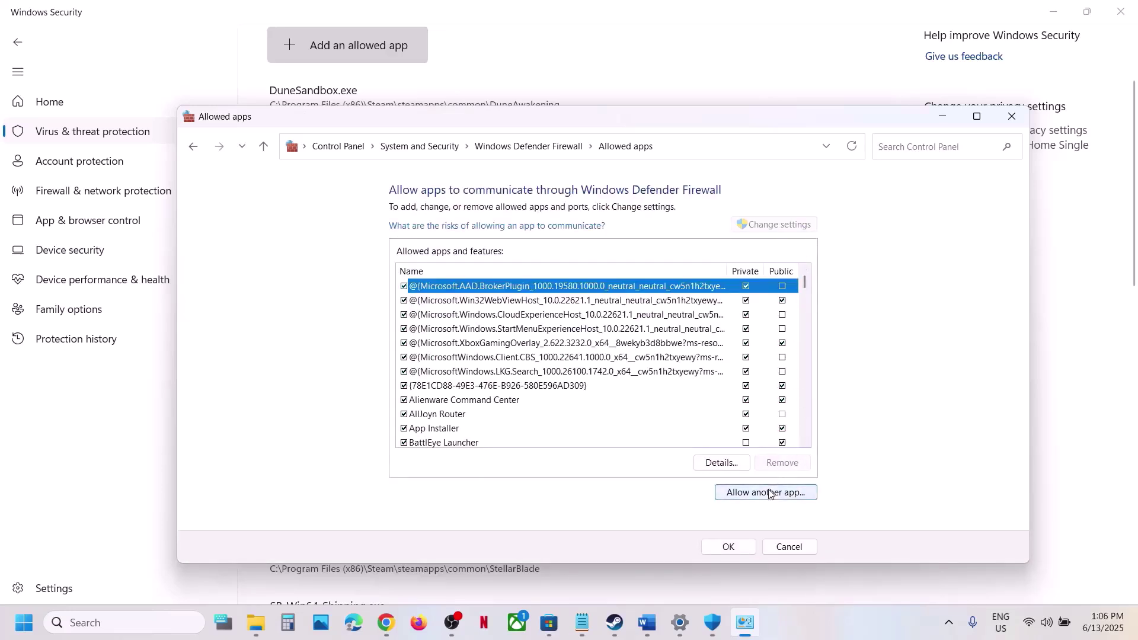
Try to add the SB application from the Steam common\StellarBlade folder to the firewall's allowed apps
click(770, 493)
click(704, 415)
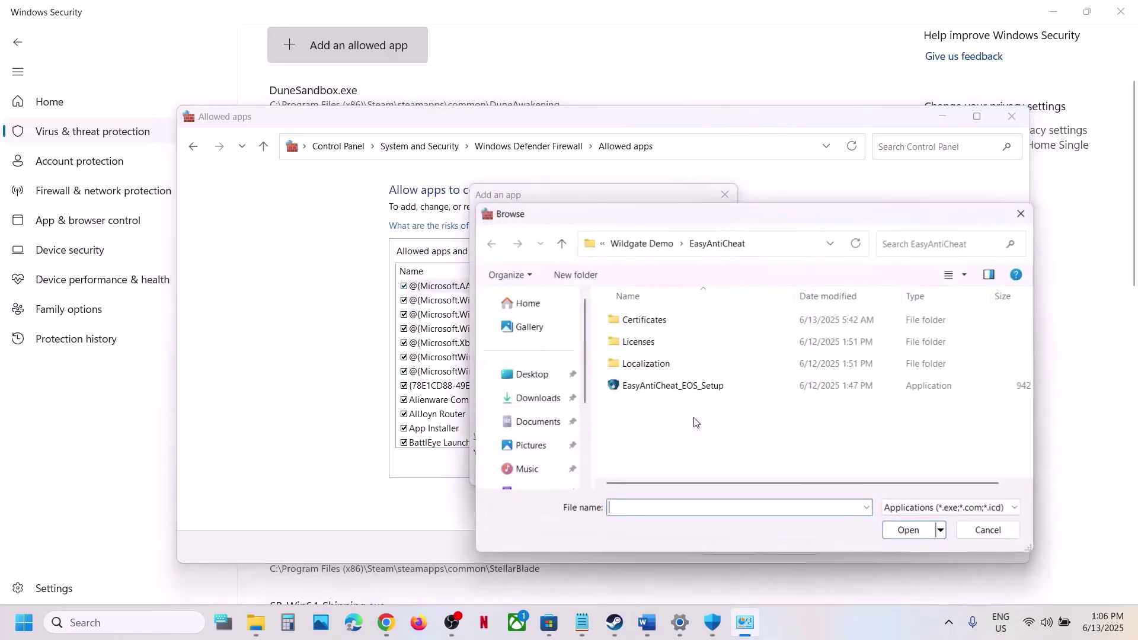
click(643, 244)
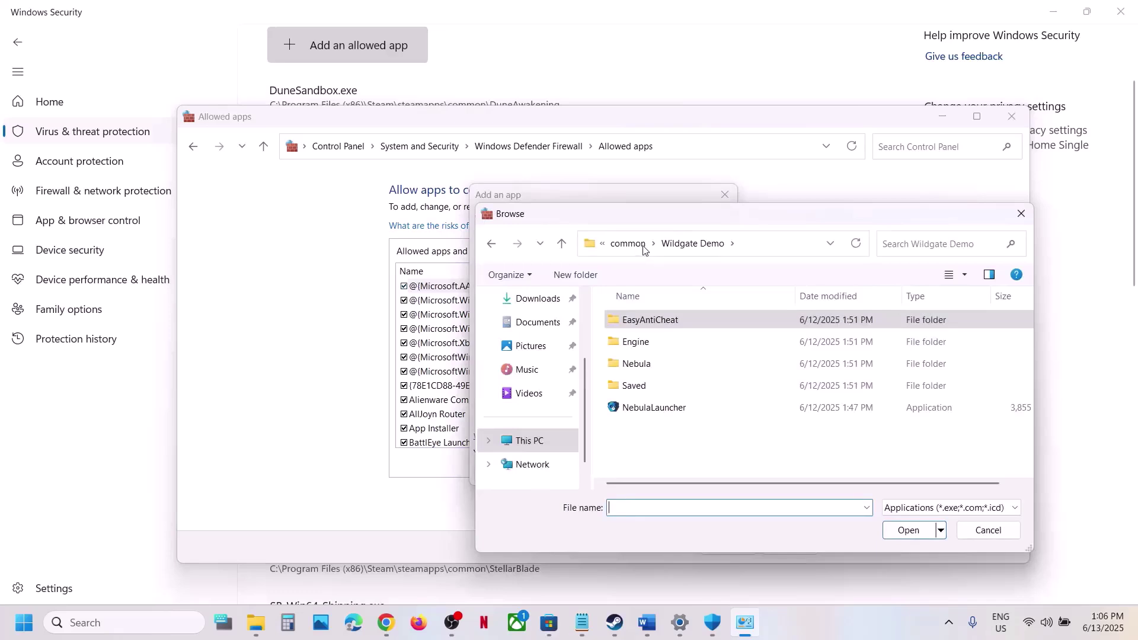
click(645, 248)
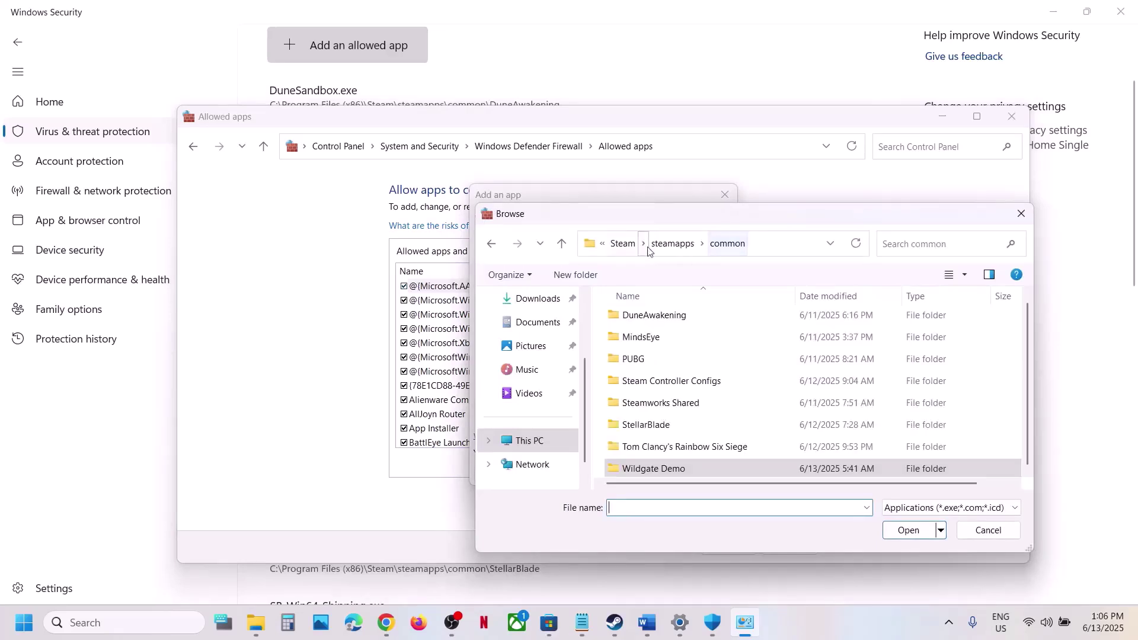
double_click(671, 423)
double_click(634, 449)
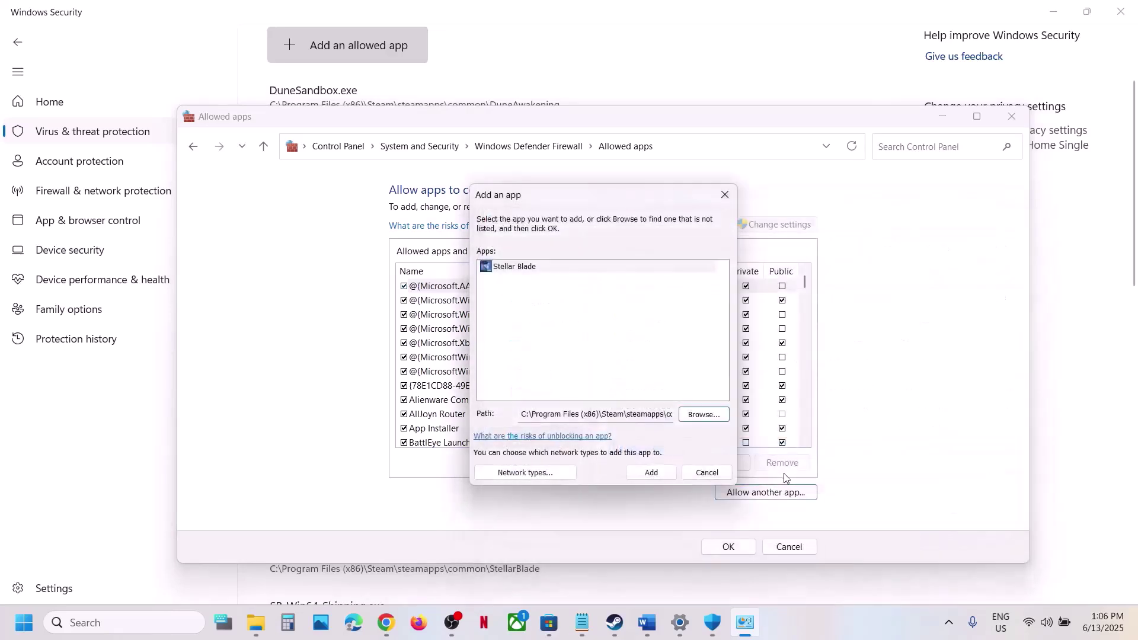
click(658, 469)
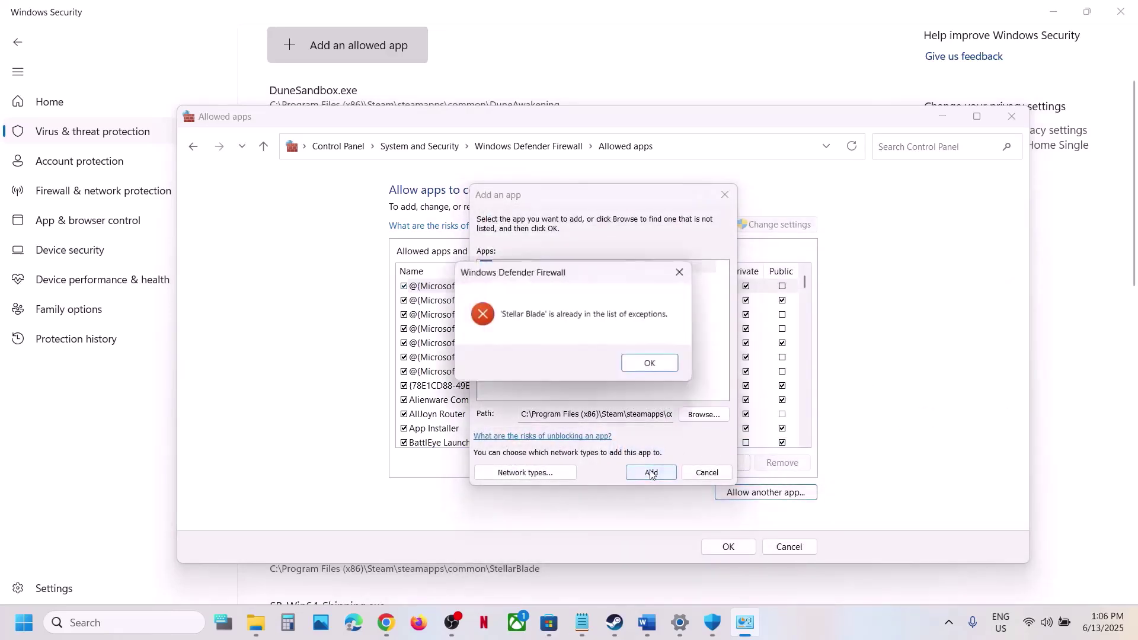
click(652, 365)
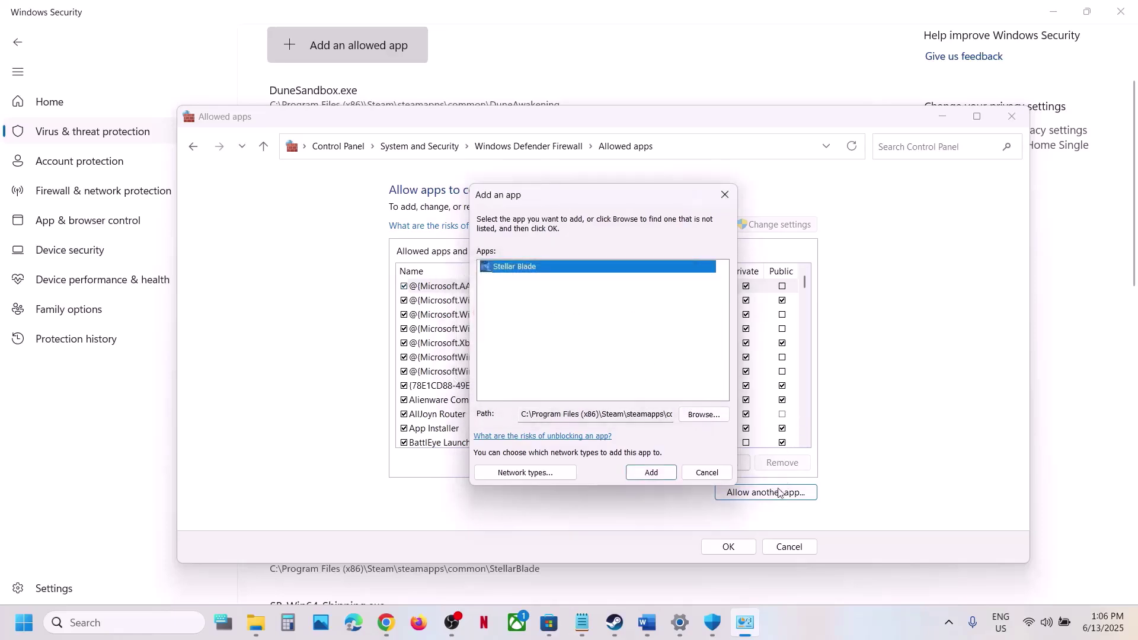
Try to add SB-Win64-Shipping from StellarBlade\SB\Binaries\Win64 to the firewall's allowed apps, and close the Add an app dialog
click(703, 414)
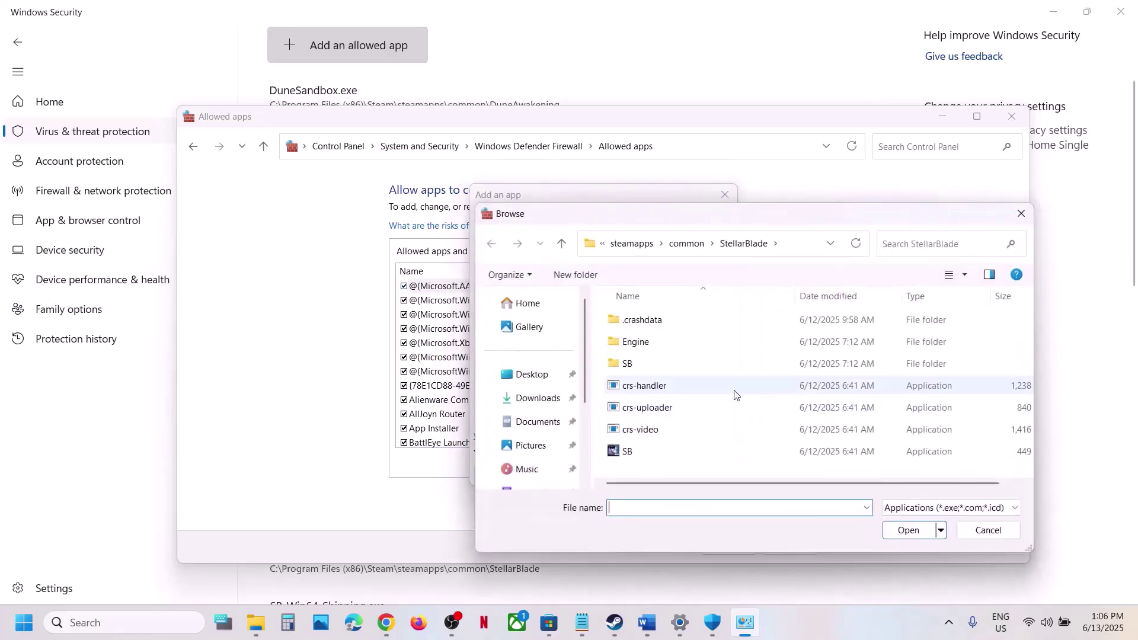
double_click(652, 364)
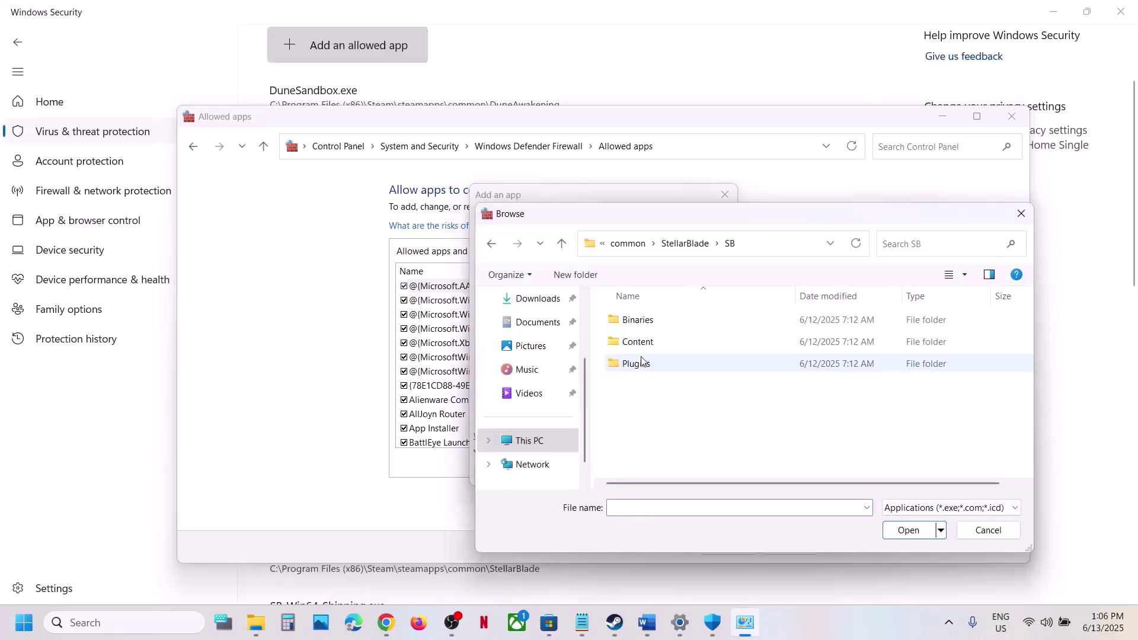
double_click(636, 322)
click(640, 325)
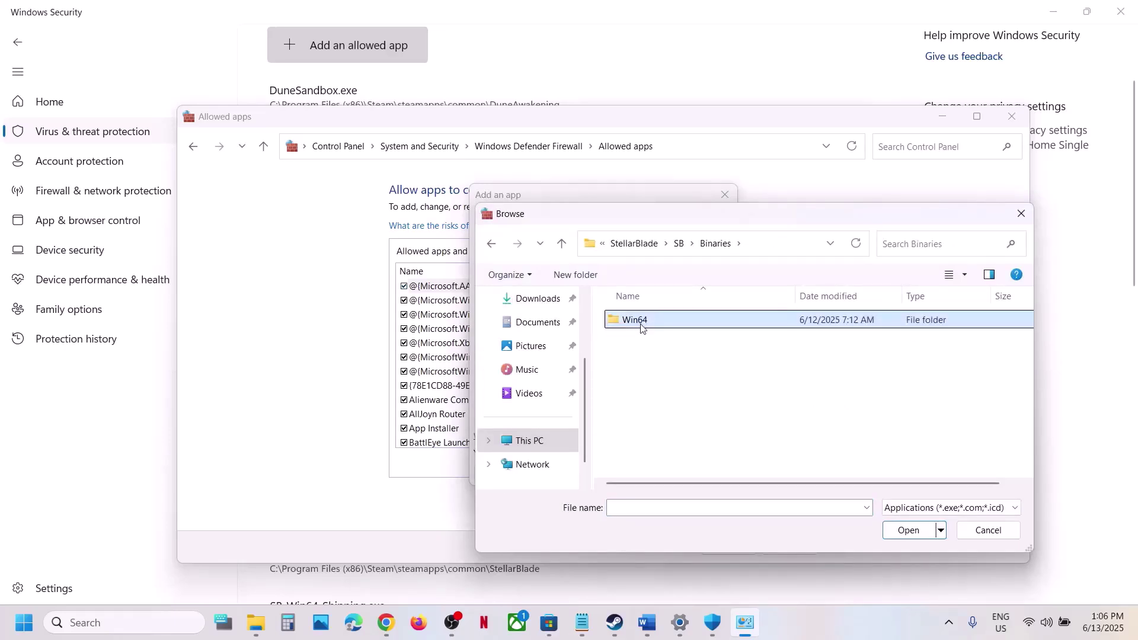
click(641, 328)
double_click(681, 326)
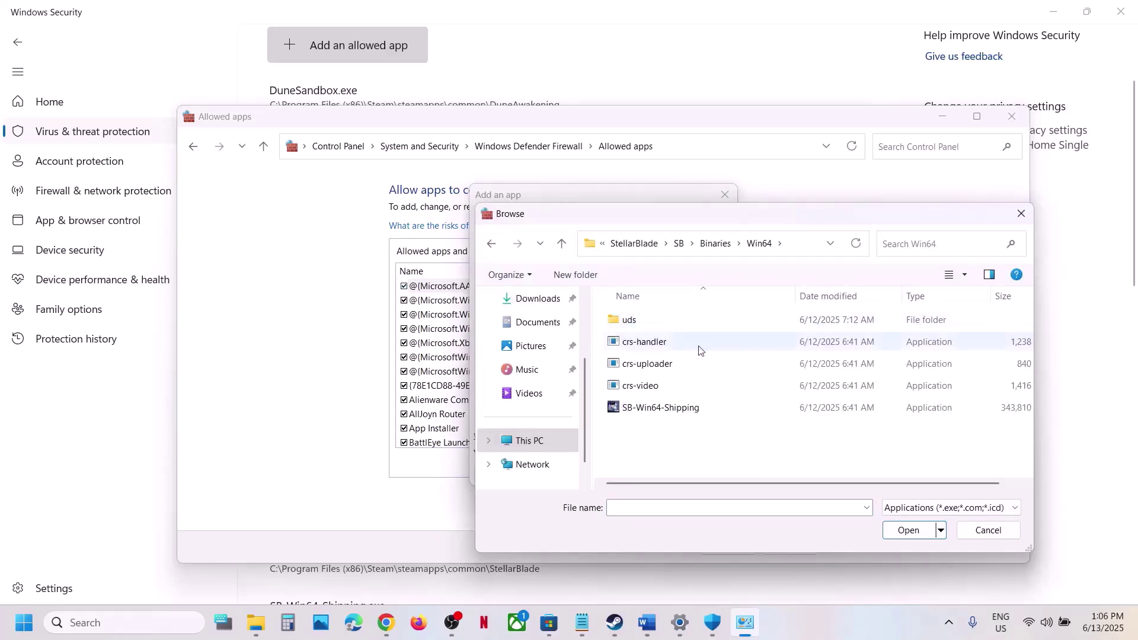
click(661, 410)
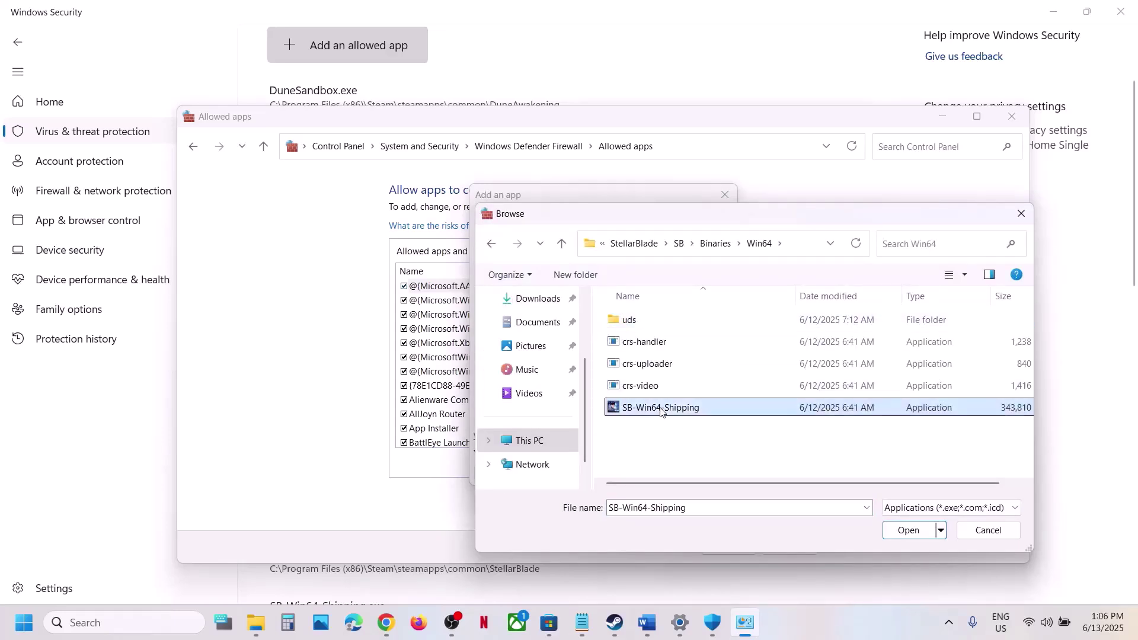
click(912, 529)
click(667, 476)
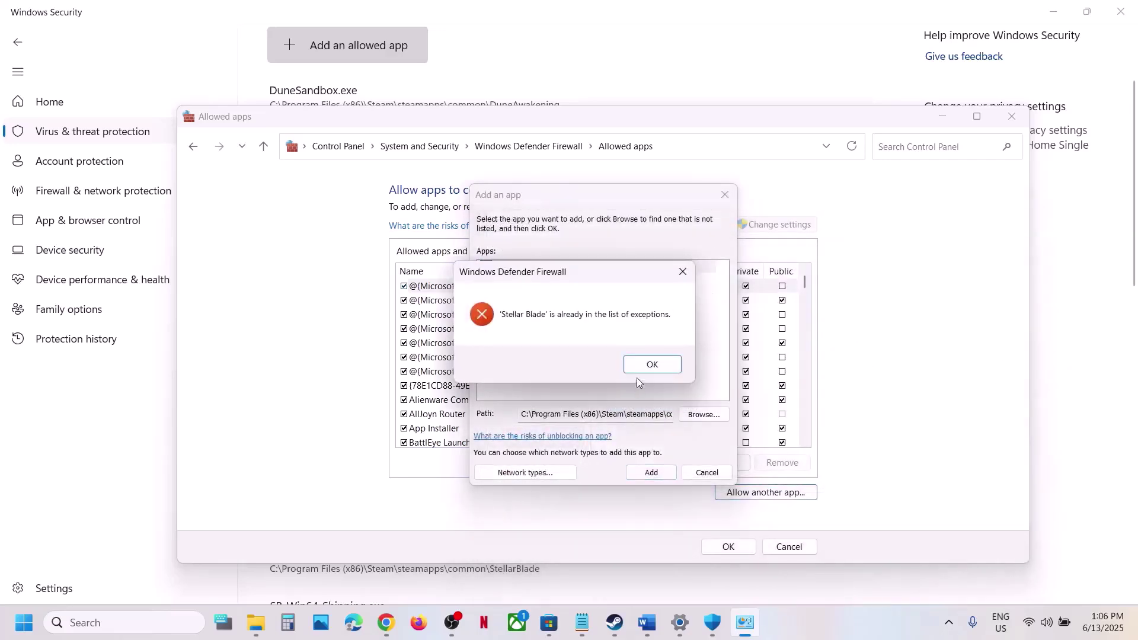
click(651, 361)
click(725, 192)
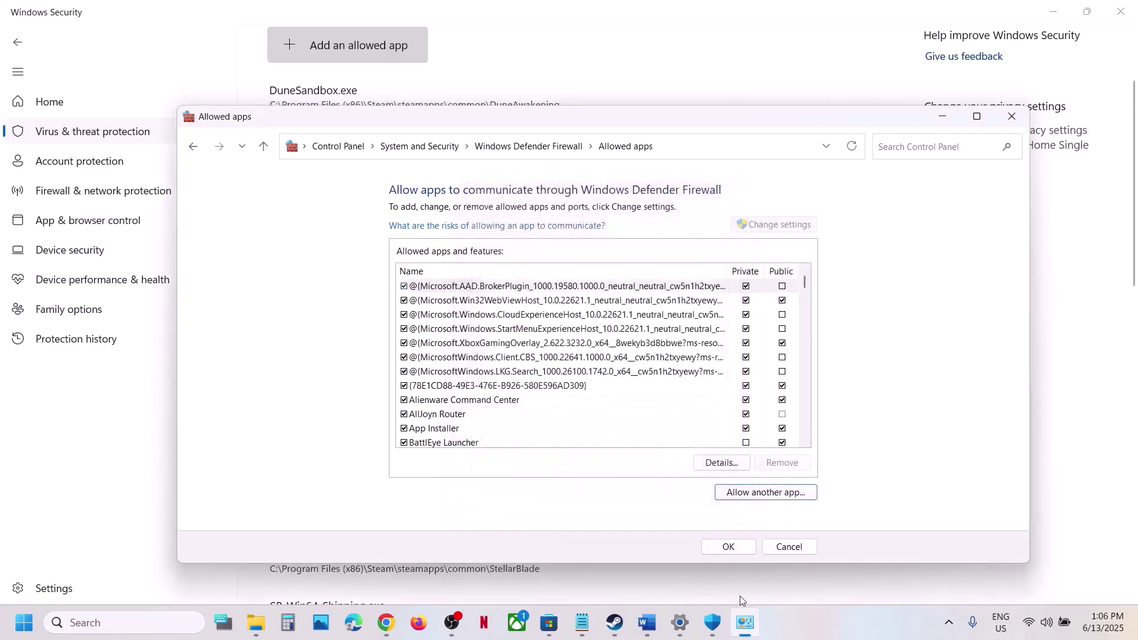
Close the Allowed apps and Windows Security windows, and highlight step 9's instruction on deleting the config folder in the Word document
click(1014, 113)
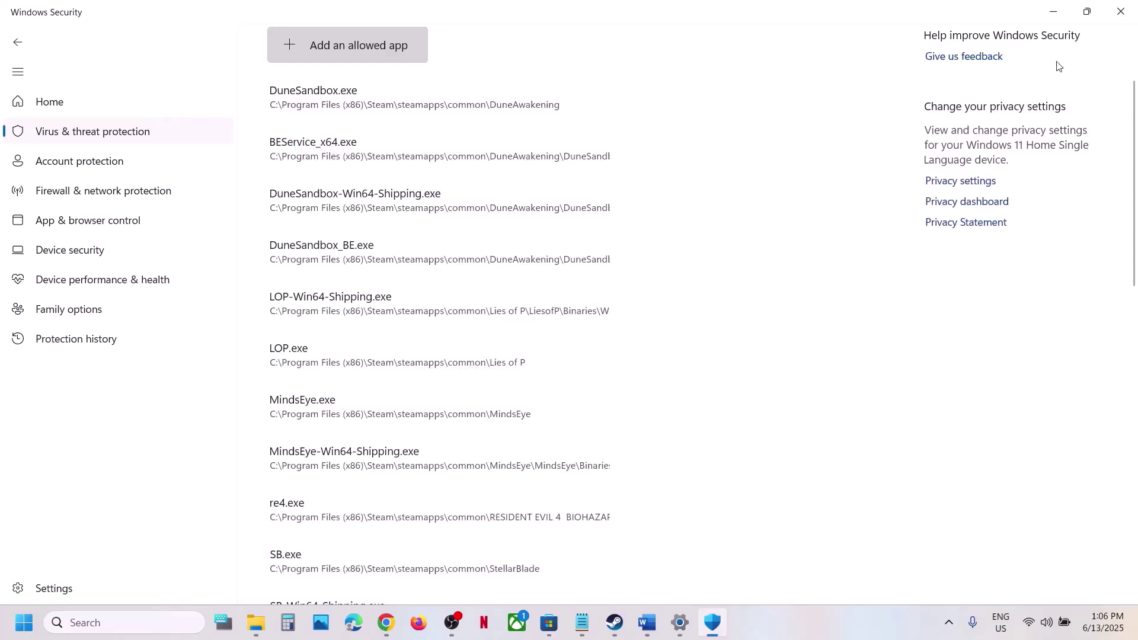
click(1120, 11)
scroll(411, 339, down, 5)
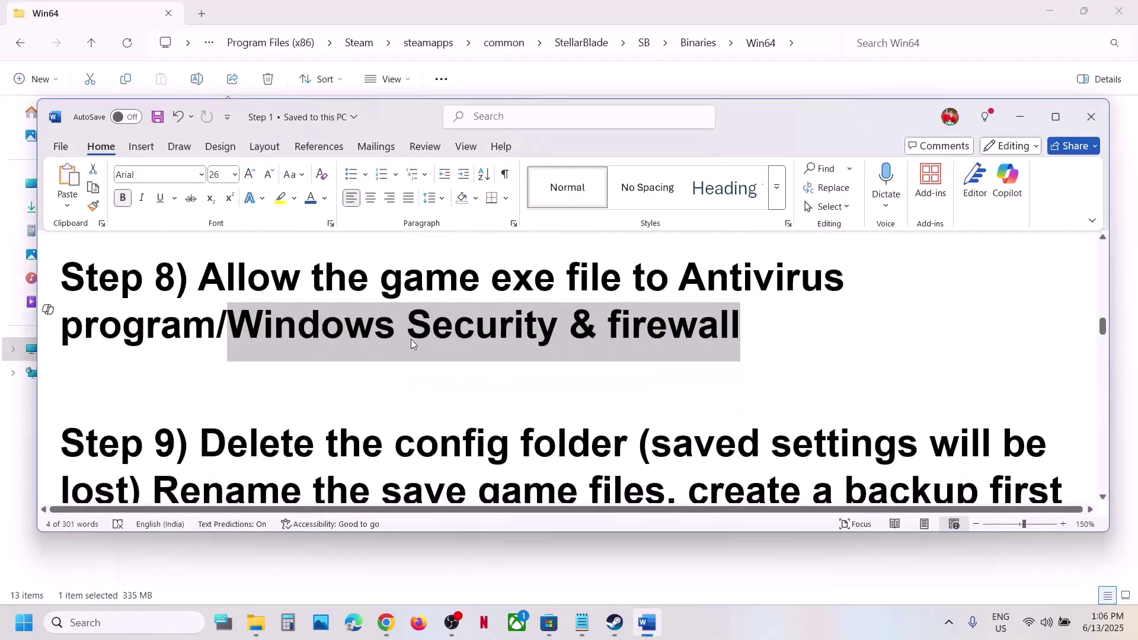
drag(203, 337, 650, 339)
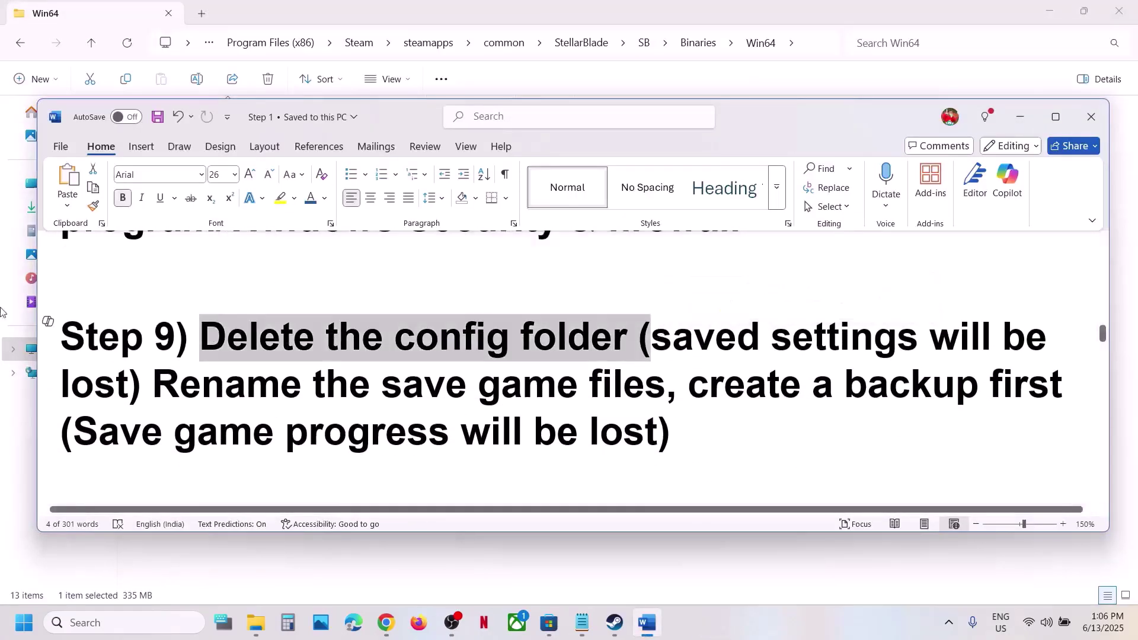
Switch to File Explorer and open the AppData\Local folder of the Test profile under Users on the C: drive
click(20, 481)
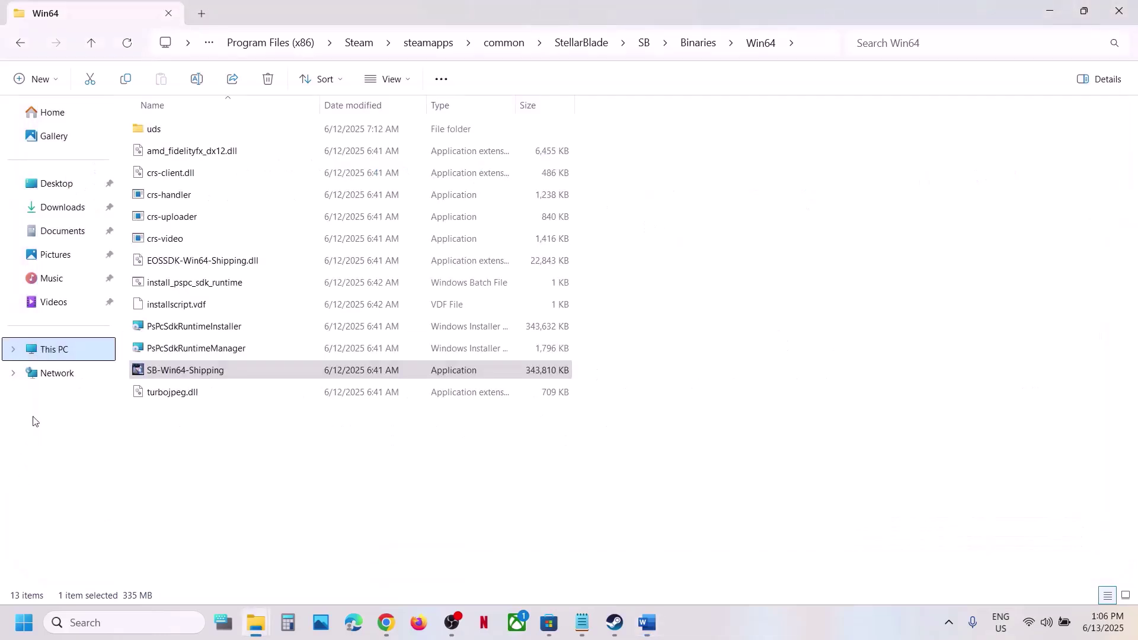
click(83, 351)
double_click(256, 149)
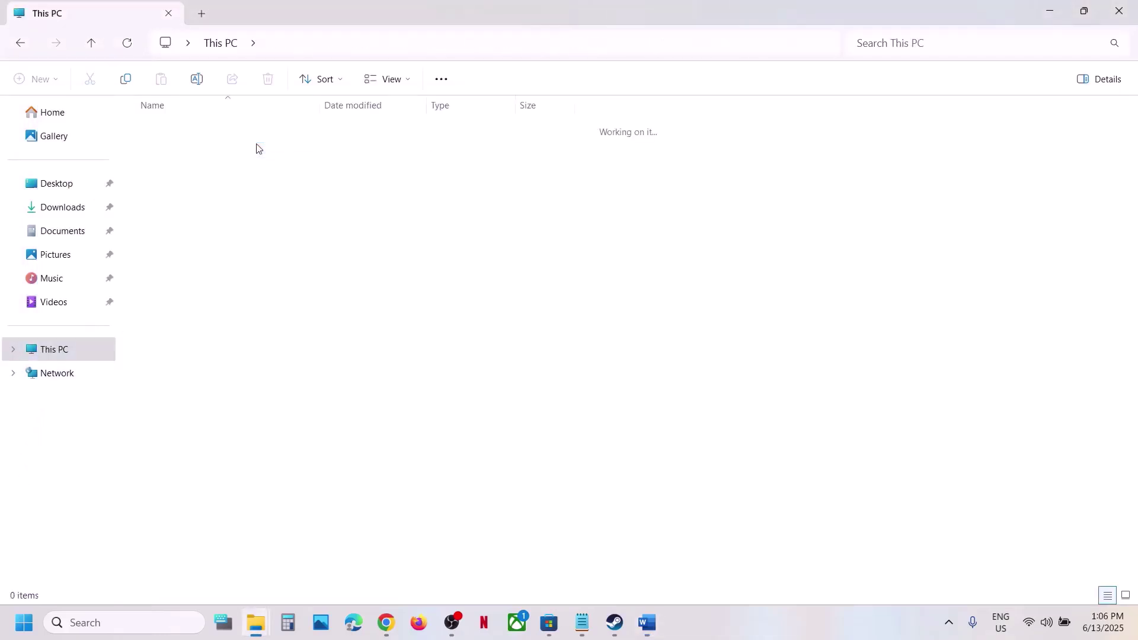
double_click(168, 414)
double_click(158, 130)
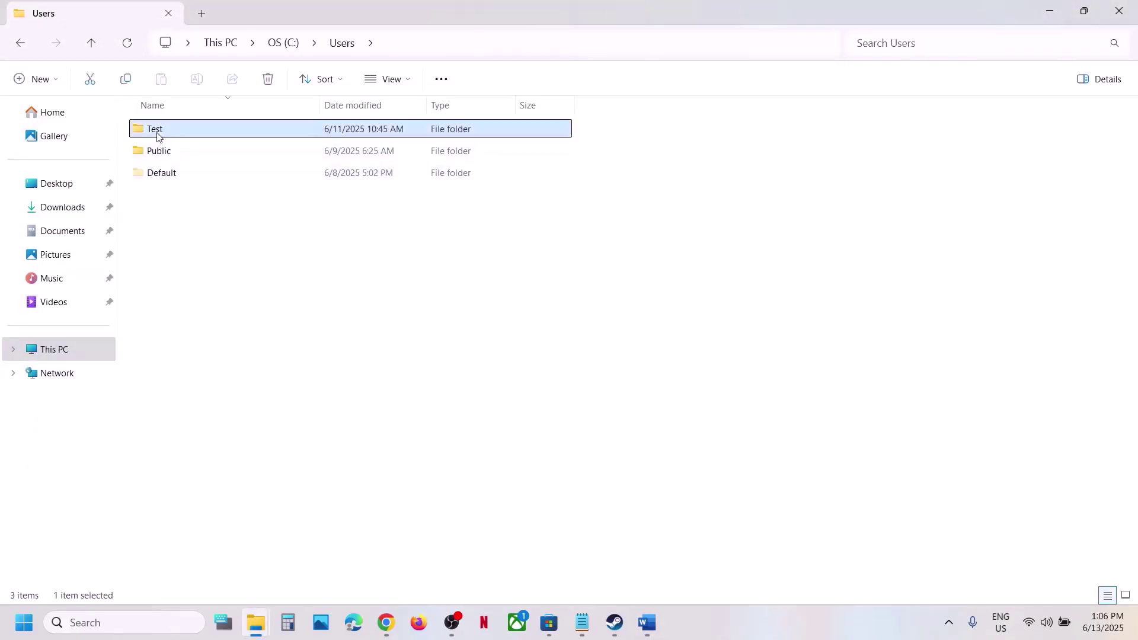
double_click(163, 151)
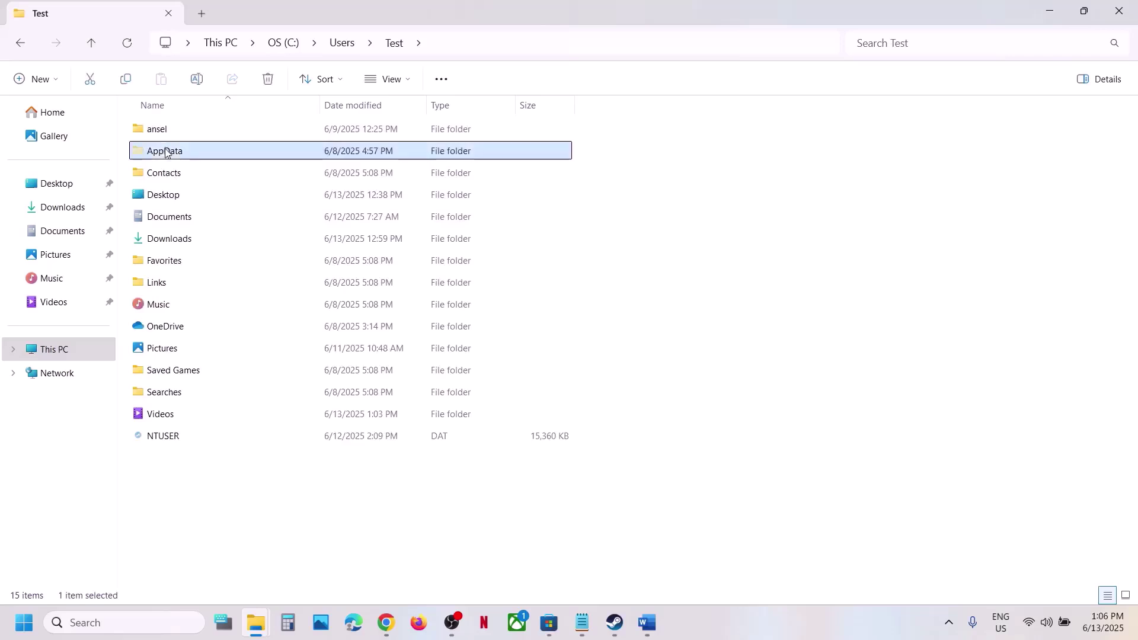
double_click(169, 134)
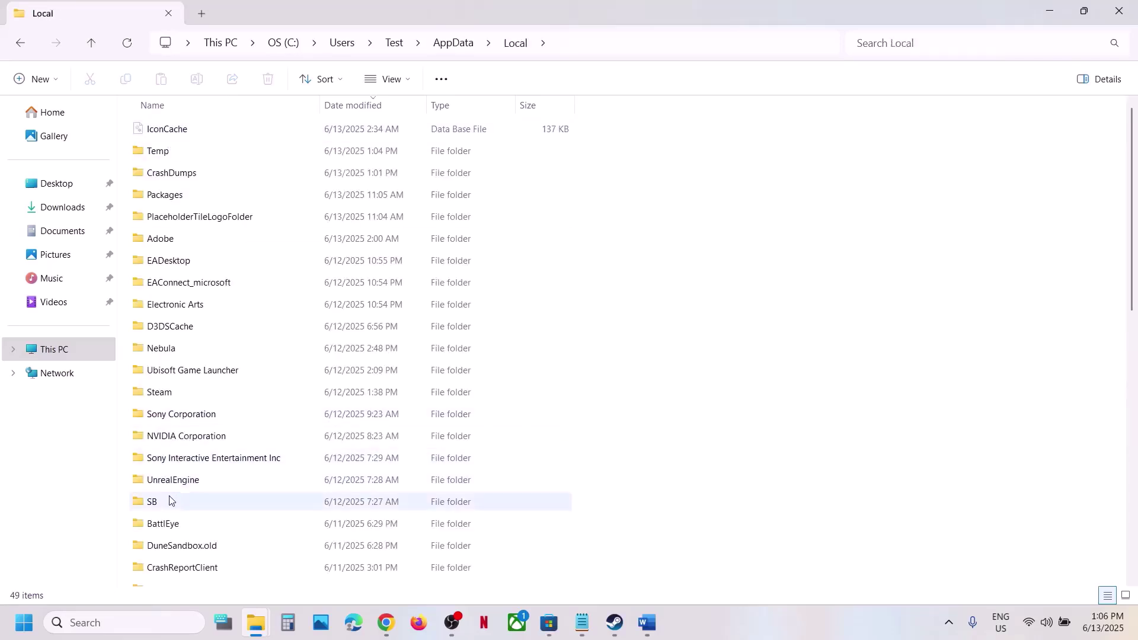
Open the Saved folder inside the SB folder in AppData\Local and select the Config folder
click(166, 503)
double_click(166, 503)
double_click(172, 133)
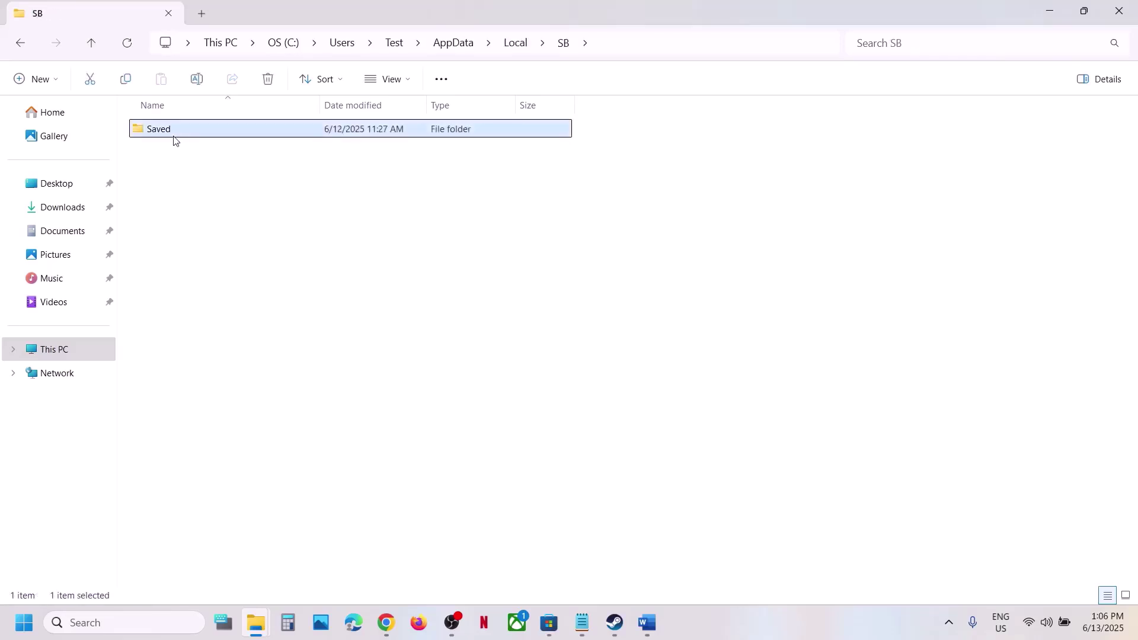
click(171, 134)
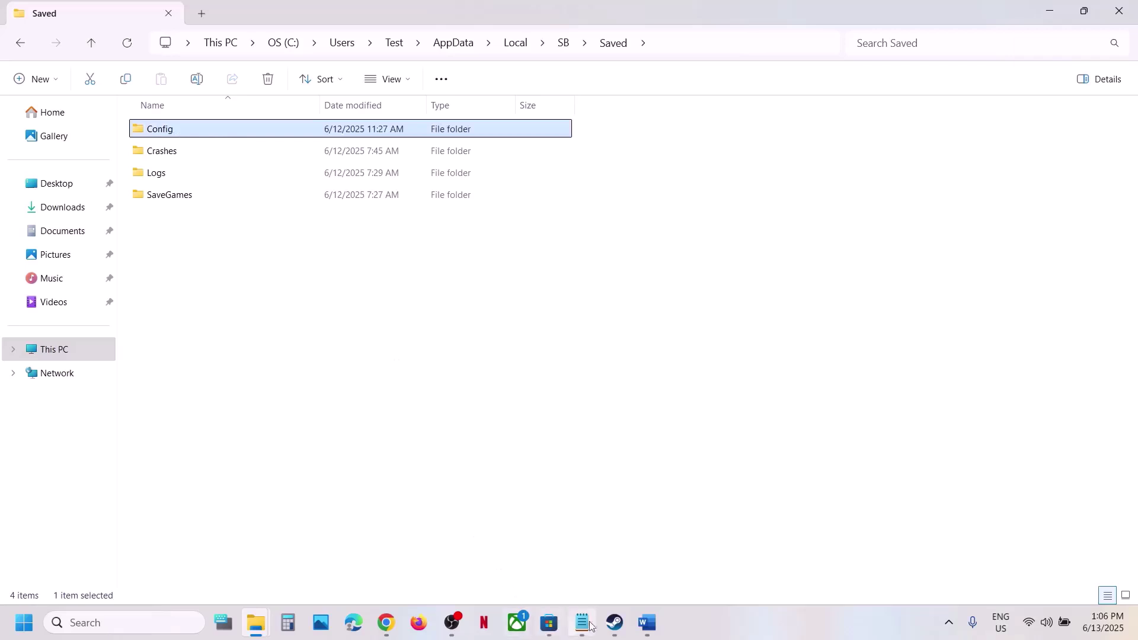
Switch to the Word document and highlight step 9's note "saved settings will be lost"
click(647, 622)
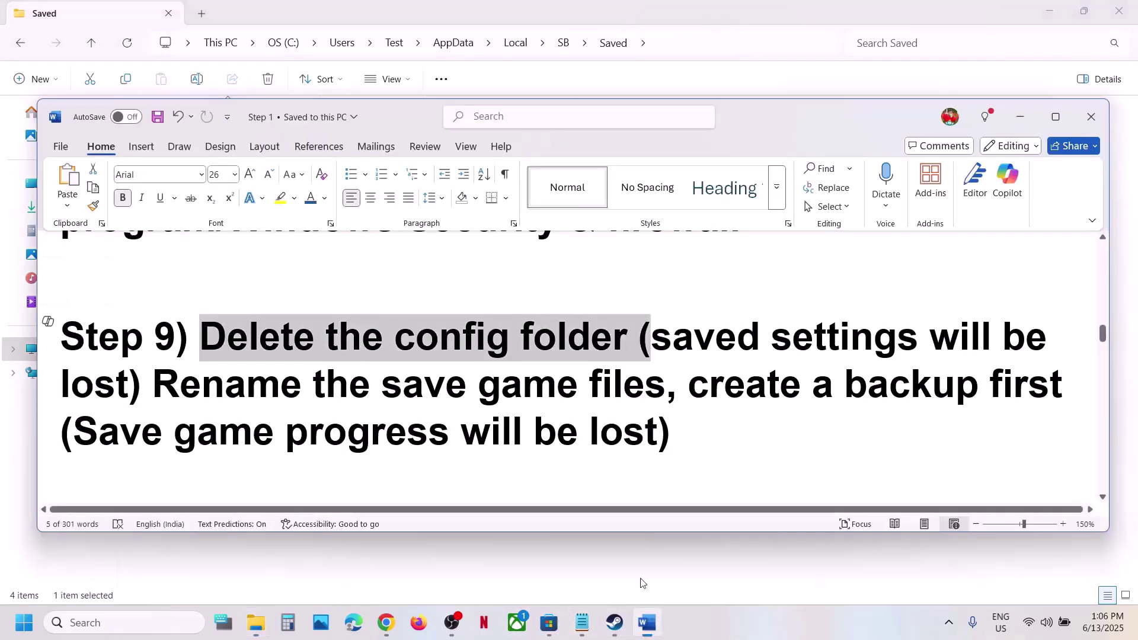
click(758, 339)
drag(652, 336, 930, 336)
click(30, 411)
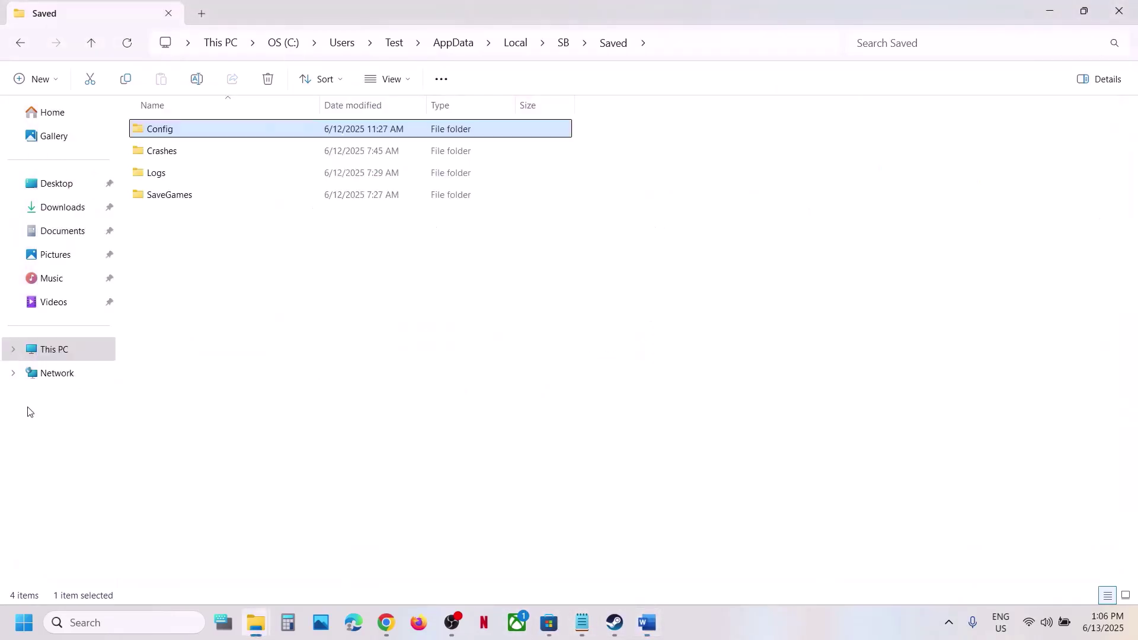
click(652, 627)
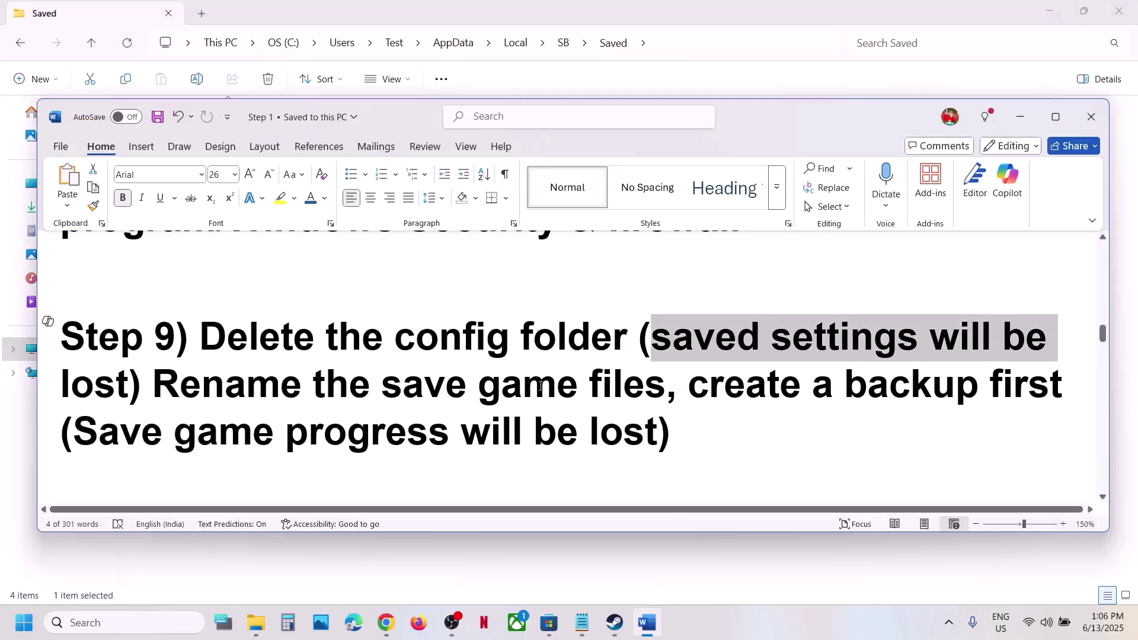
click(488, 359)
drag(654, 339, 129, 385)
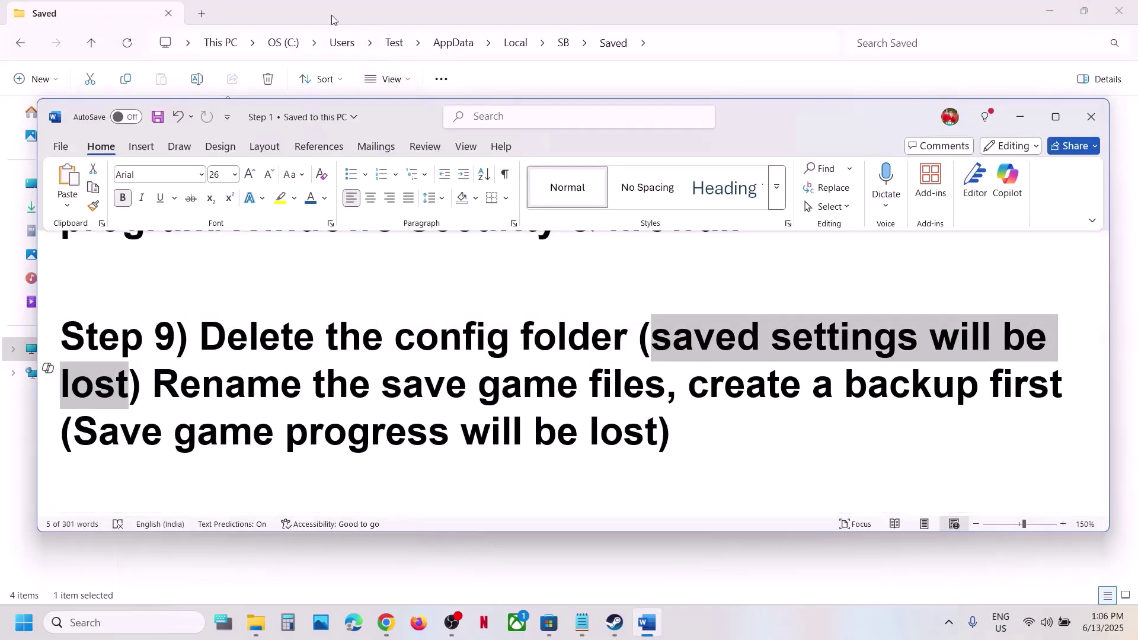
Return to File Explorer and delete the Config folder from SB\Saved
key(alt+Tab)
right_click(181, 135)
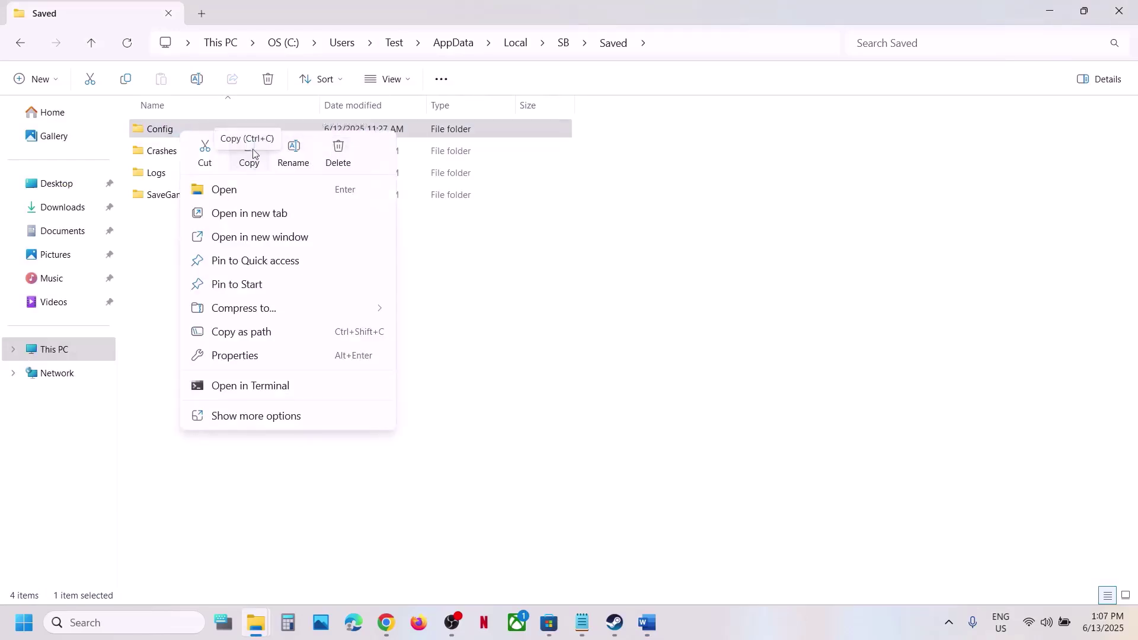
click(340, 155)
Review step 9 in the Word document, highlighting the notes on renaming the save game files, losing progress and creating a backup first
click(658, 617)
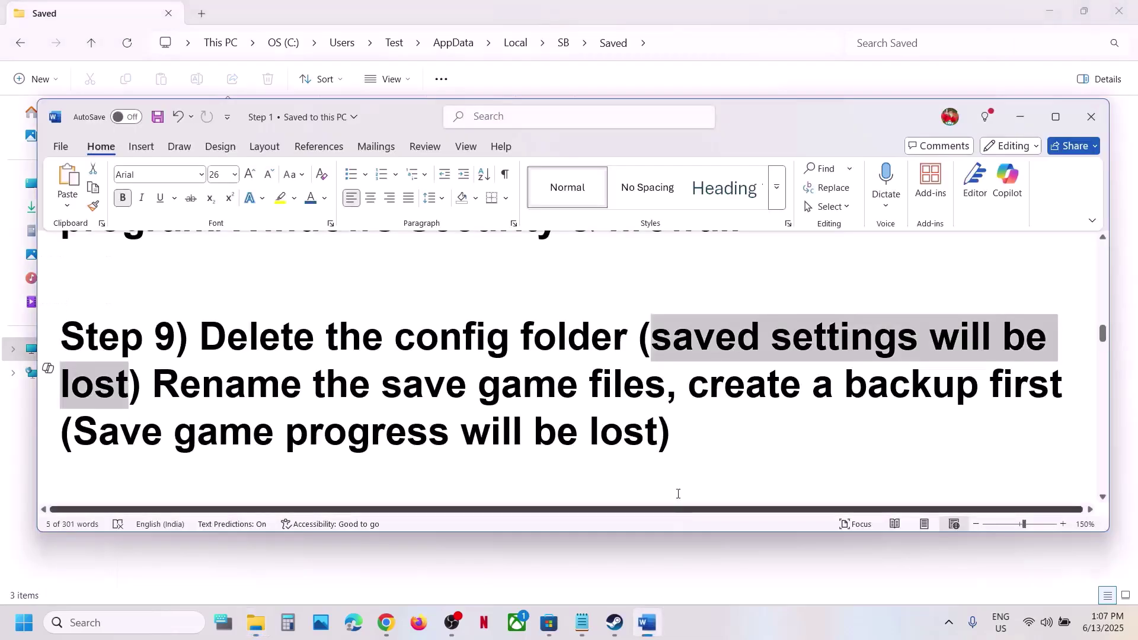
drag(169, 400, 583, 388)
drag(76, 422, 671, 447)
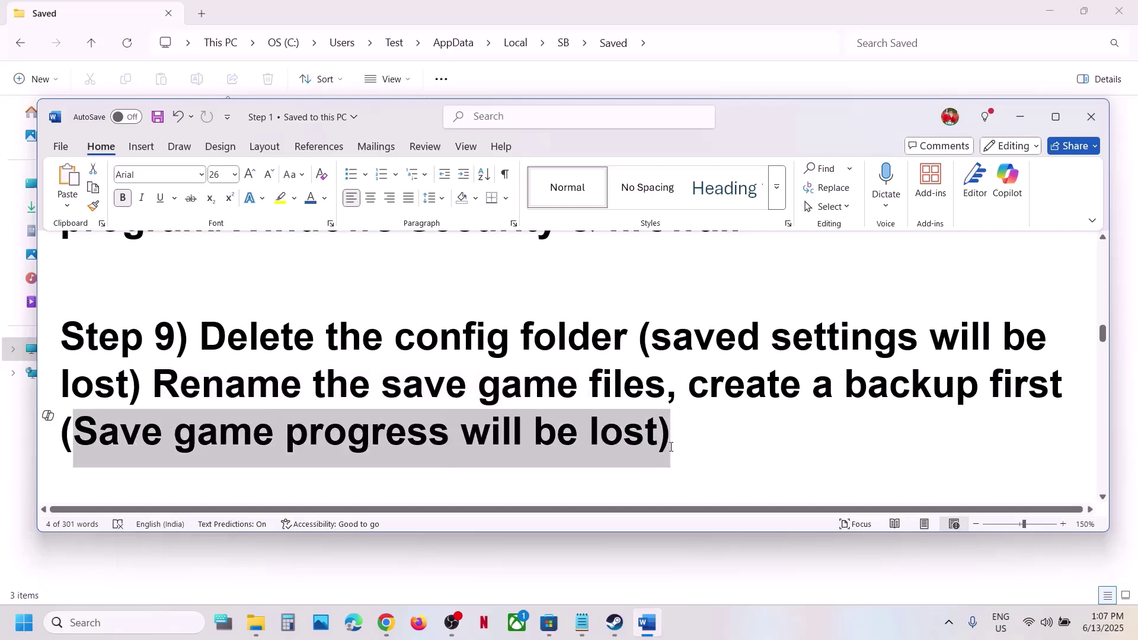
click(464, 385)
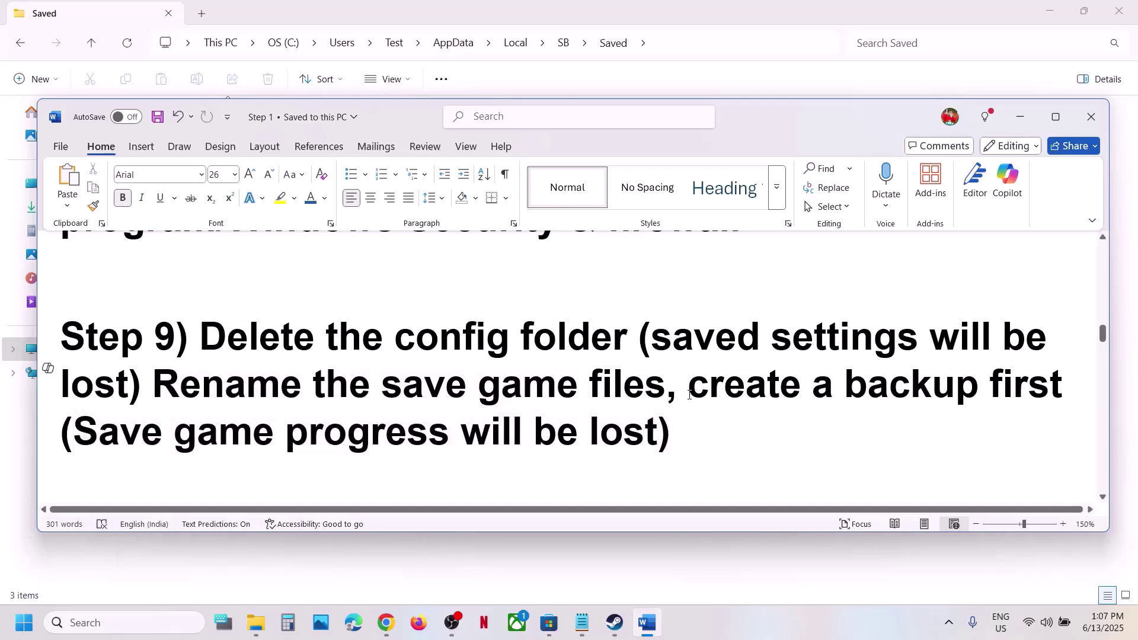
drag(689, 395, 1065, 391)
click(762, 444)
scroll(697, 388, down, 3)
scroll(595, 432, up, 3)
click(709, 336)
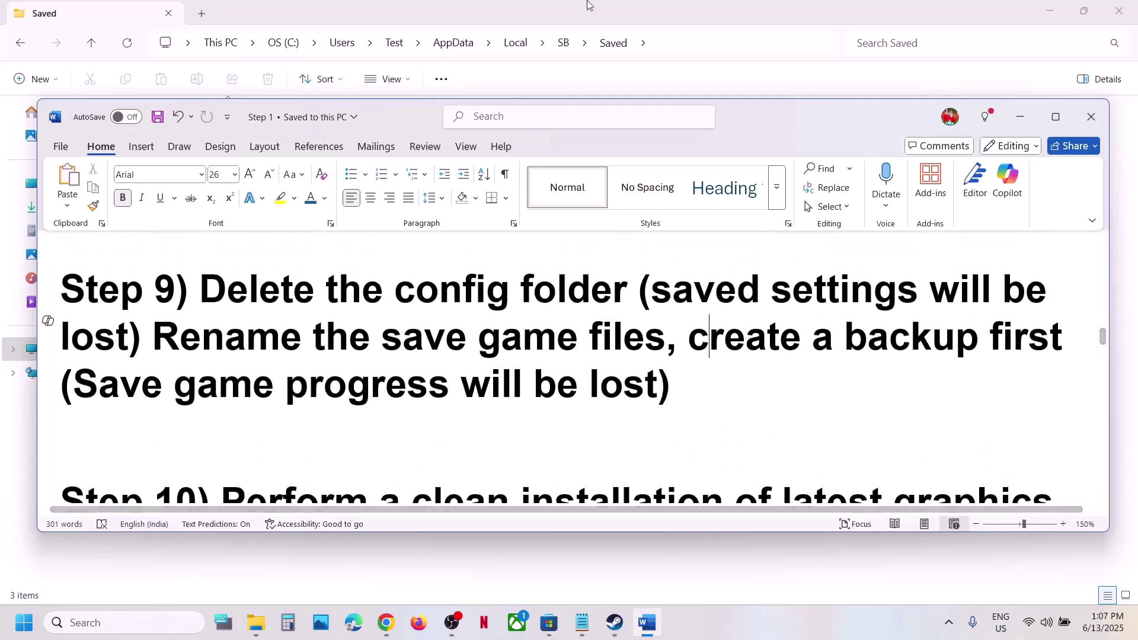
Copy the SB folder from AppData\Local to the desktop as a backup and place it below the MindsEye folder
click(589, 4)
click(92, 43)
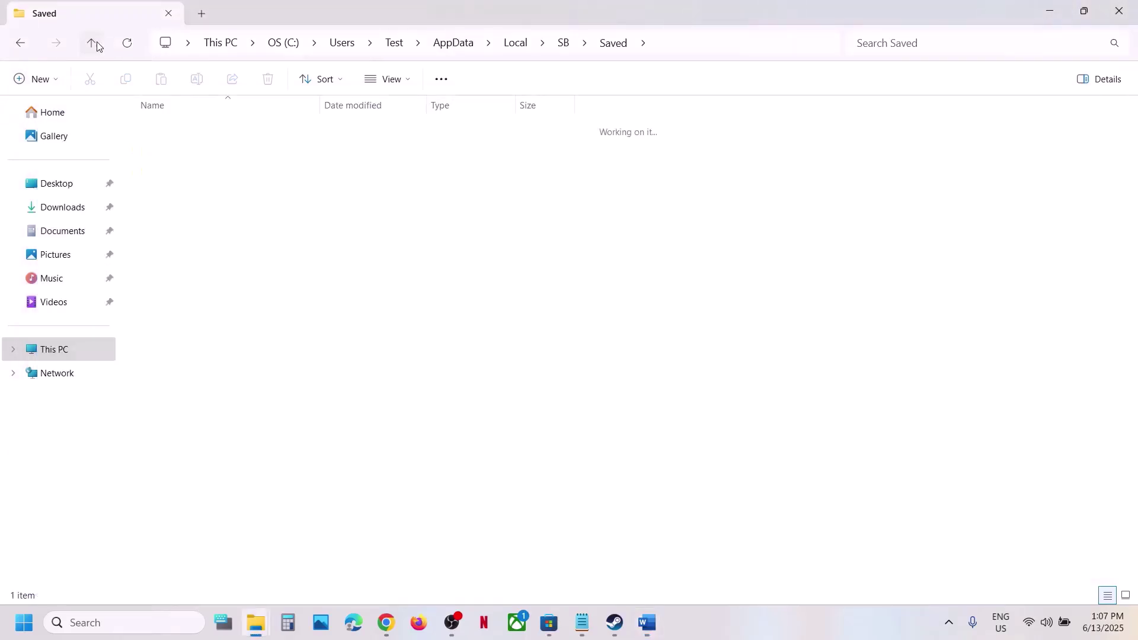
click(94, 42)
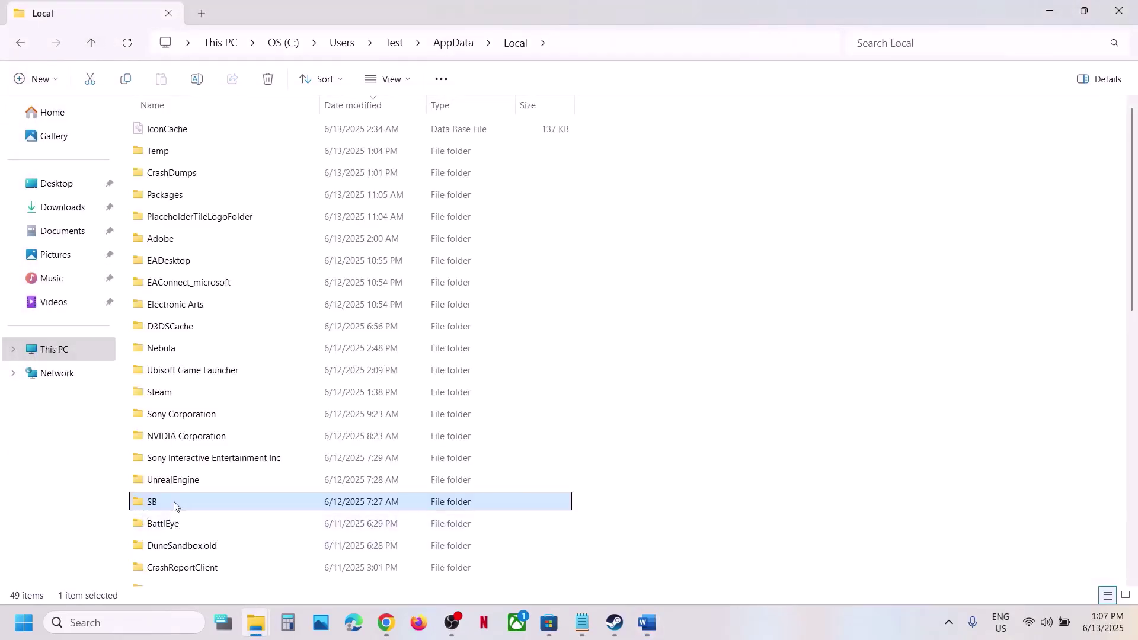
right_click(173, 502)
click(254, 525)
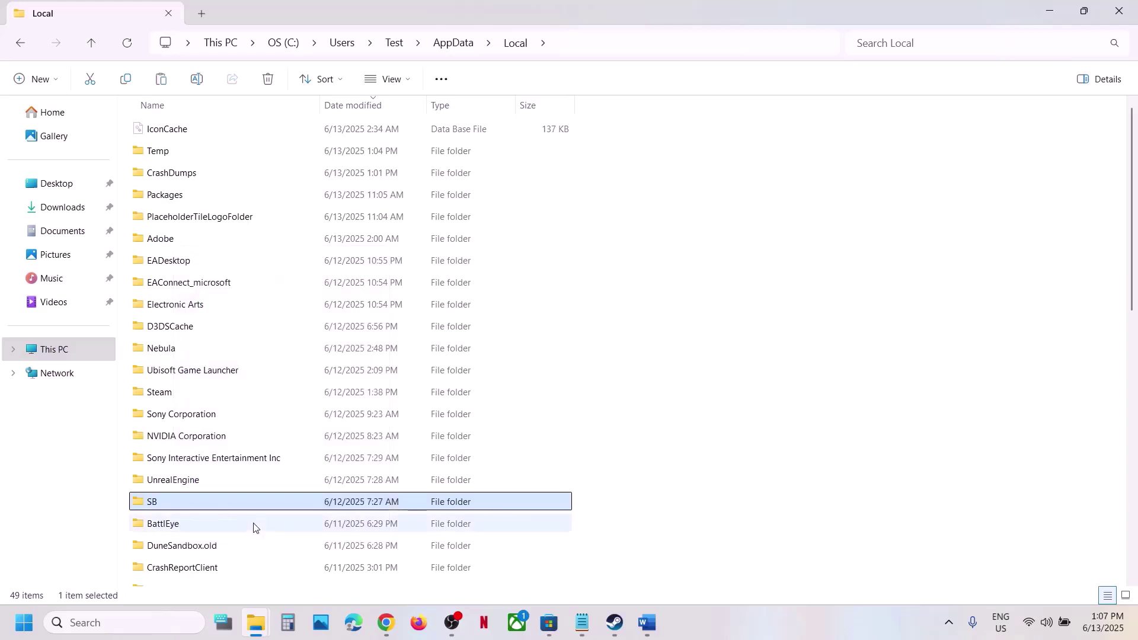
key(super+d)
key(ctrl+v)
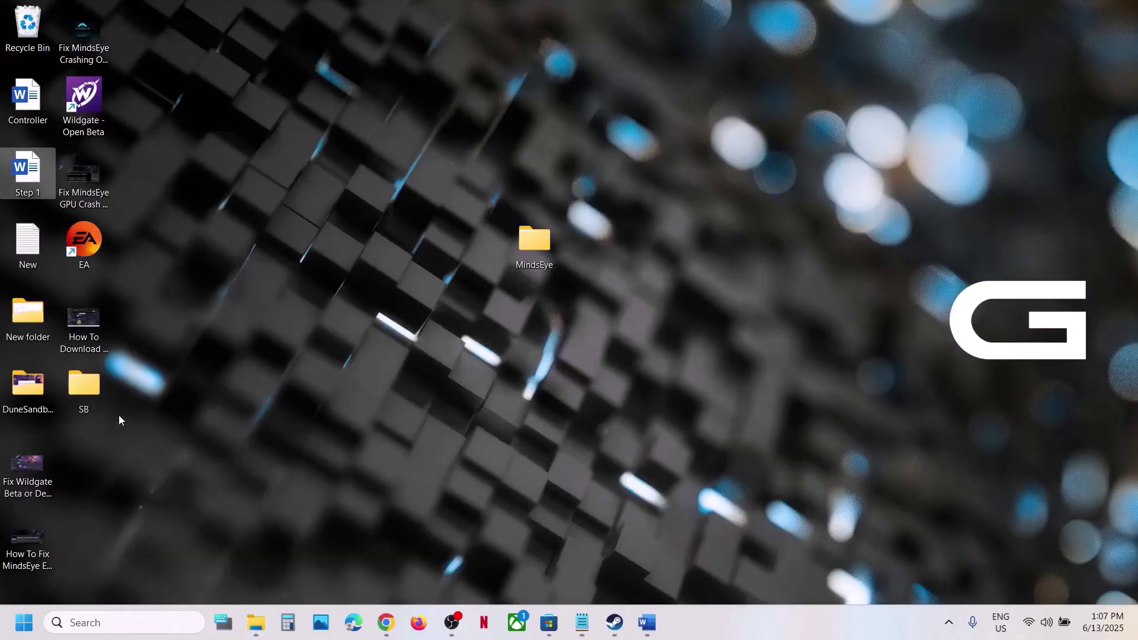
drag(84, 381, 525, 304)
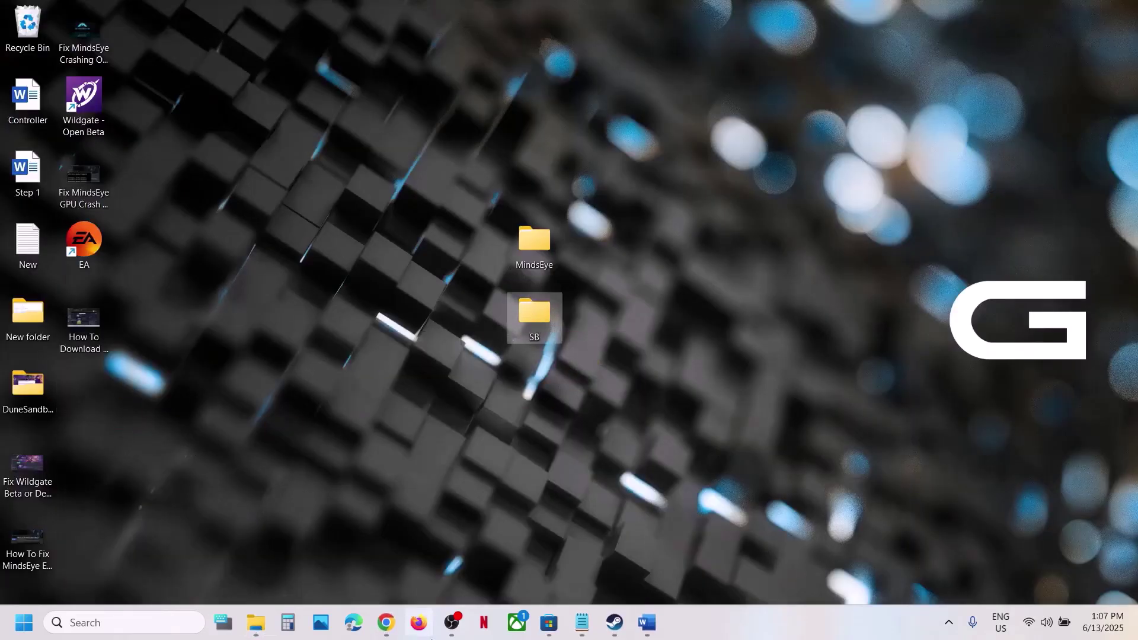
Return to the AppData\Local folder in File Explorer and rename the SB folder as SB.old
click(255, 622)
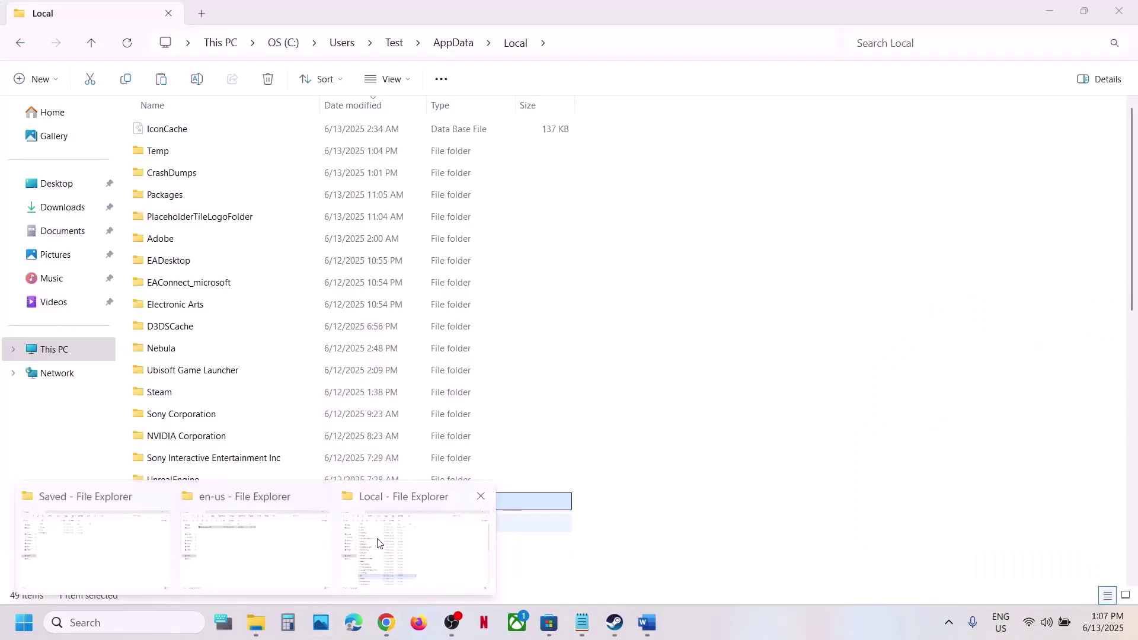
click(365, 543)
right_click(162, 509)
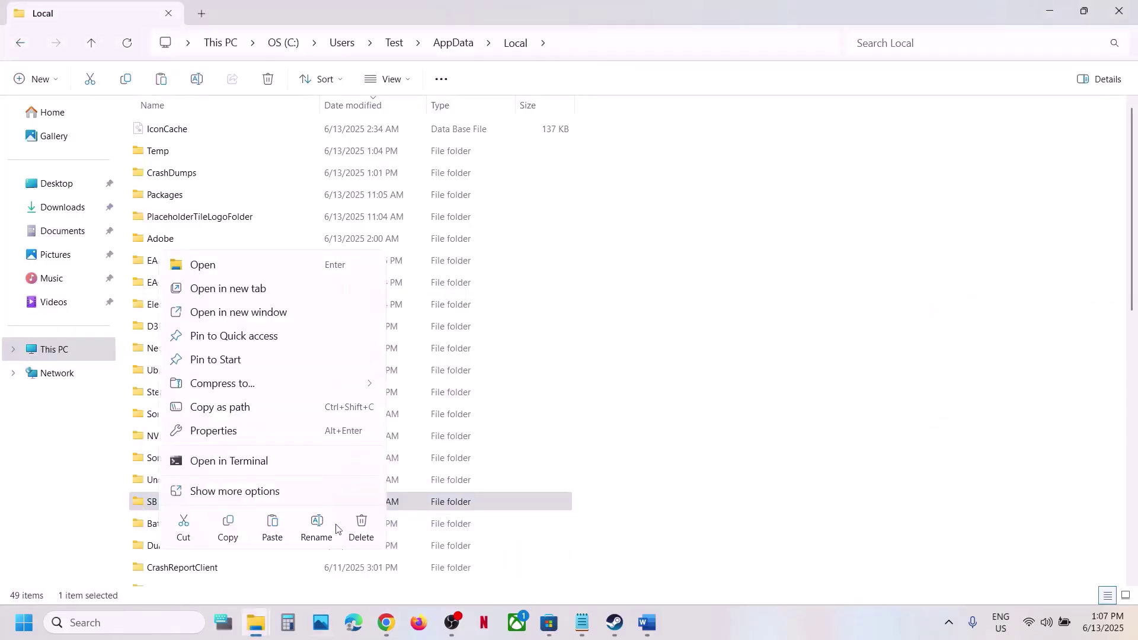
click(323, 522)
click(172, 497)
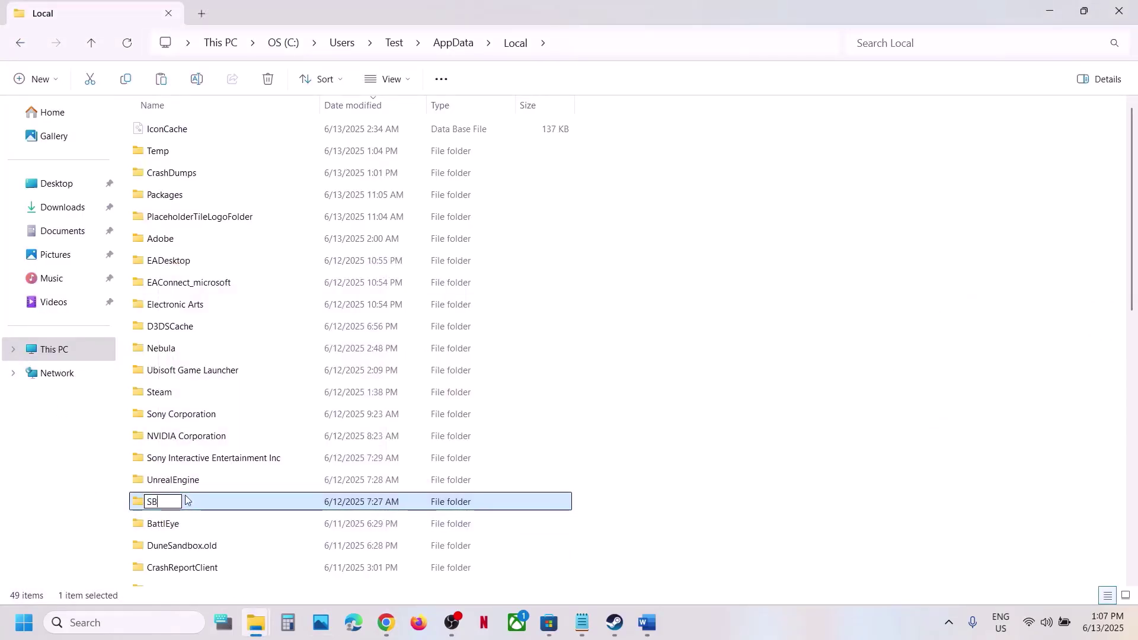
text(.old)
click(1014, 535)
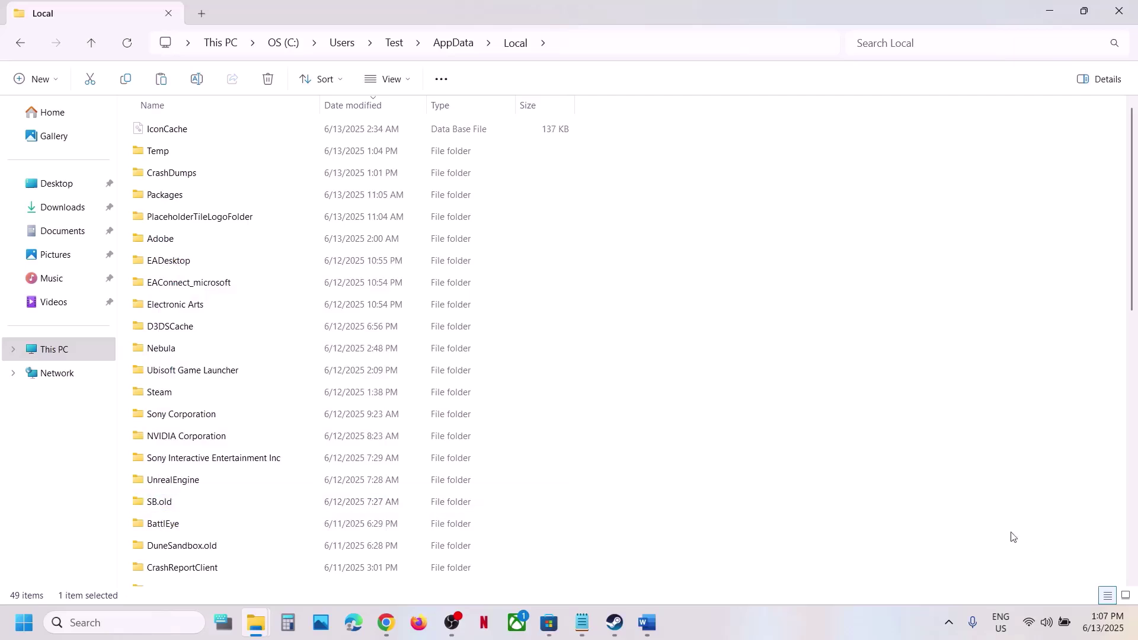
Switch to the Word document and review step 10 on clean-installing the graphics driver, highlighting the NVIDIA and AMD download links
click(645, 622)
scroll(394, 437, down, 5)
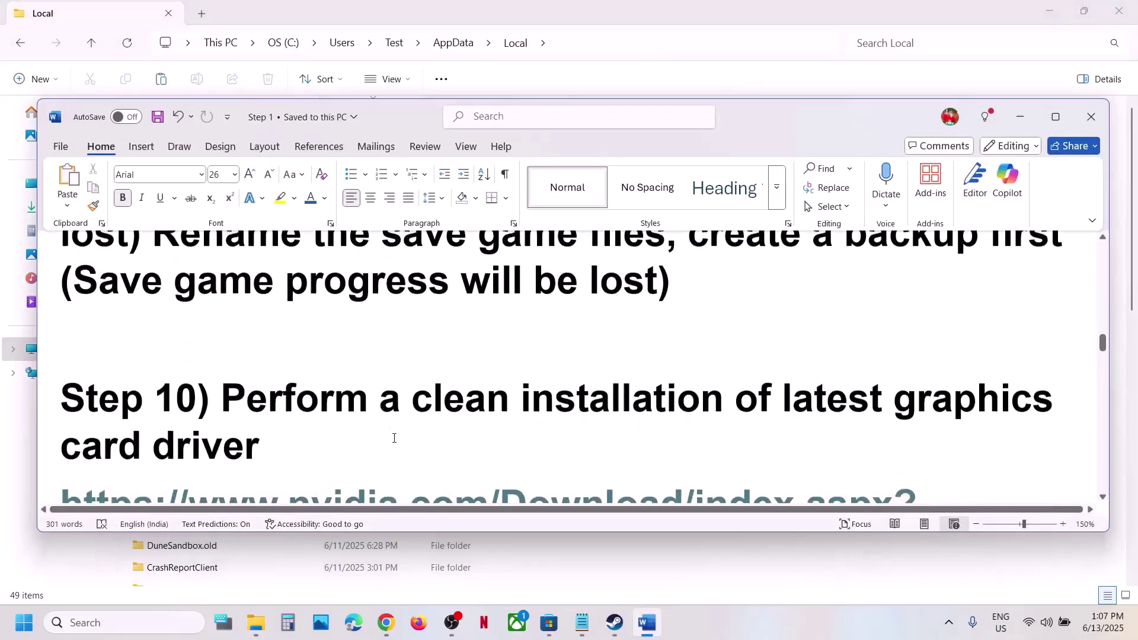
scroll(406, 393, up, 1)
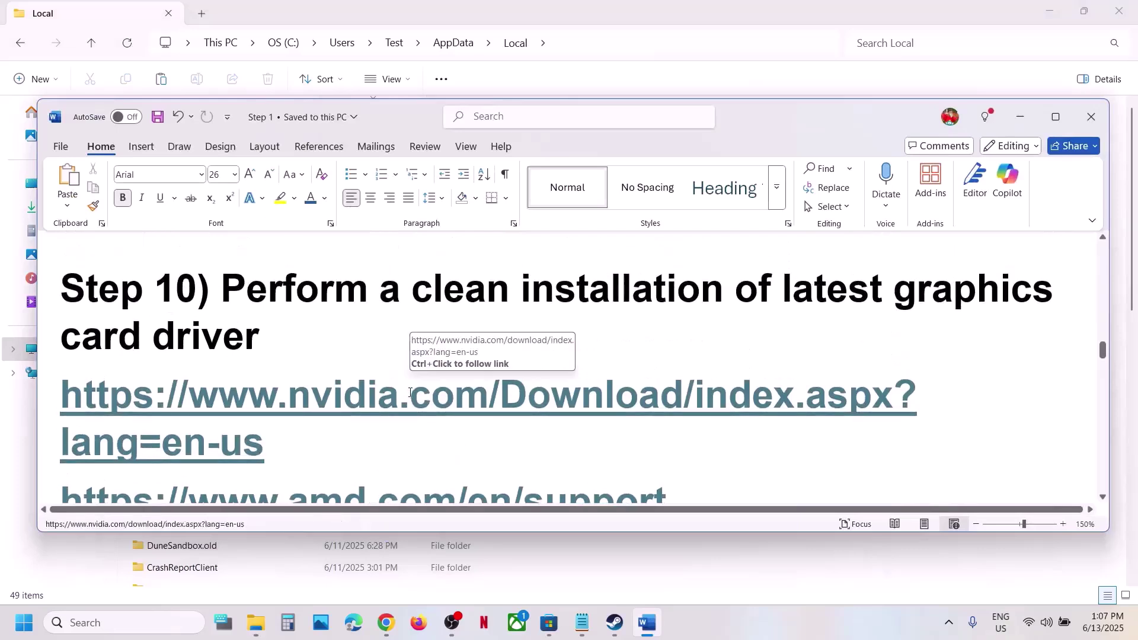
triple_click(293, 441)
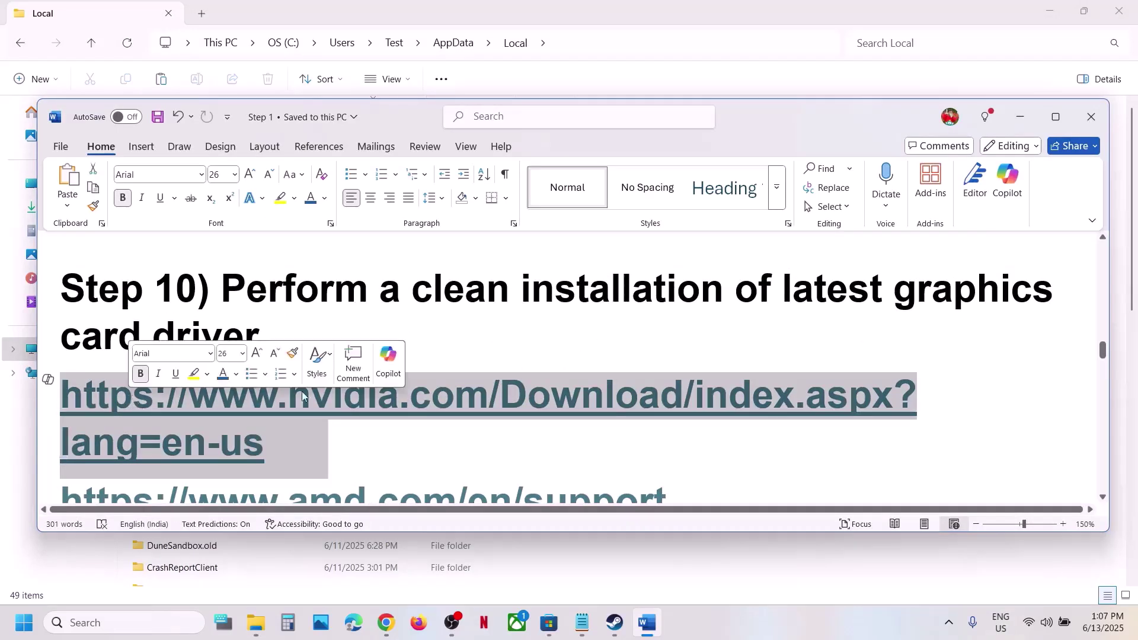
scroll(340, 402, down, 1)
triple_click(509, 458)
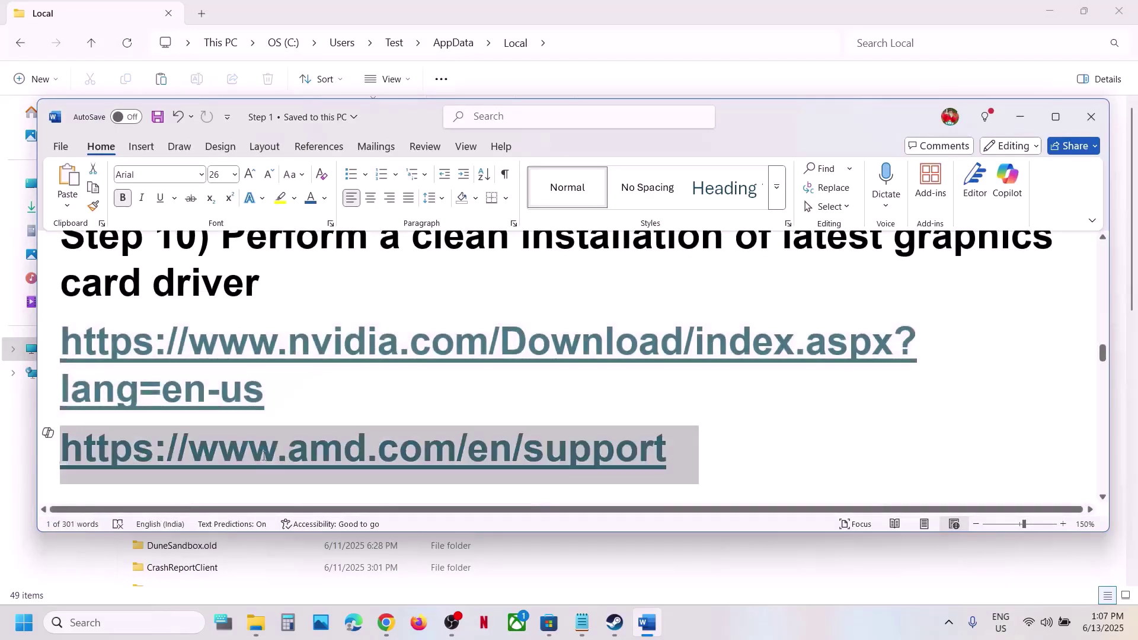
scroll(376, 319, up, 1)
click(375, 319)
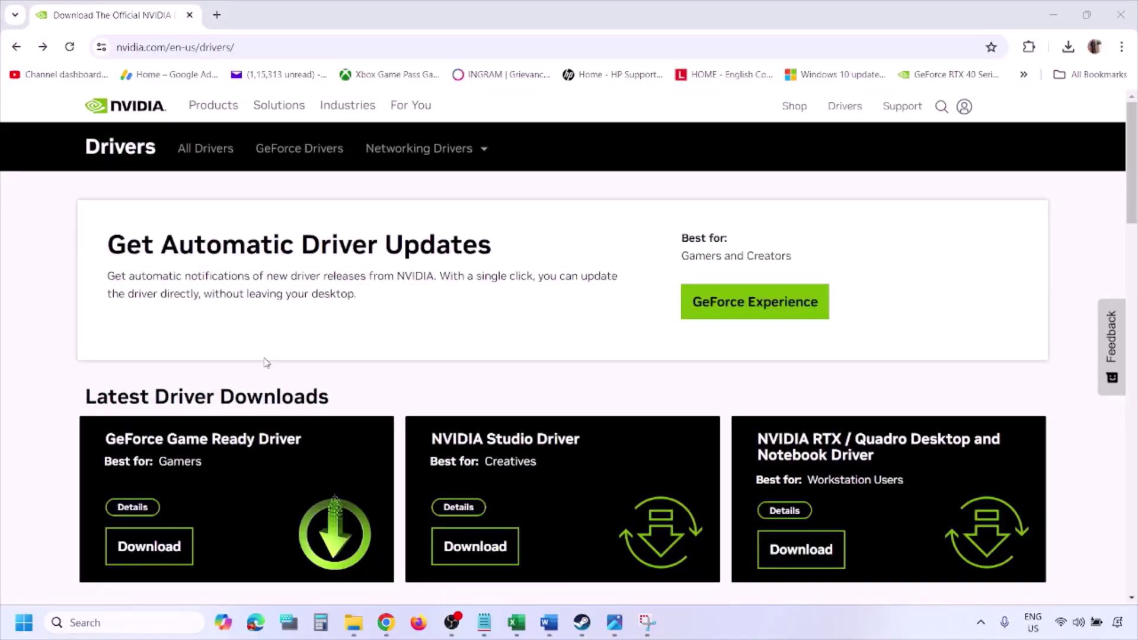
Search NVIDIA's driver page for the GeForce RTX 3050 Laptop GPU driver, choosing Windows 11 as the operating system
scroll(265, 362, down, 8)
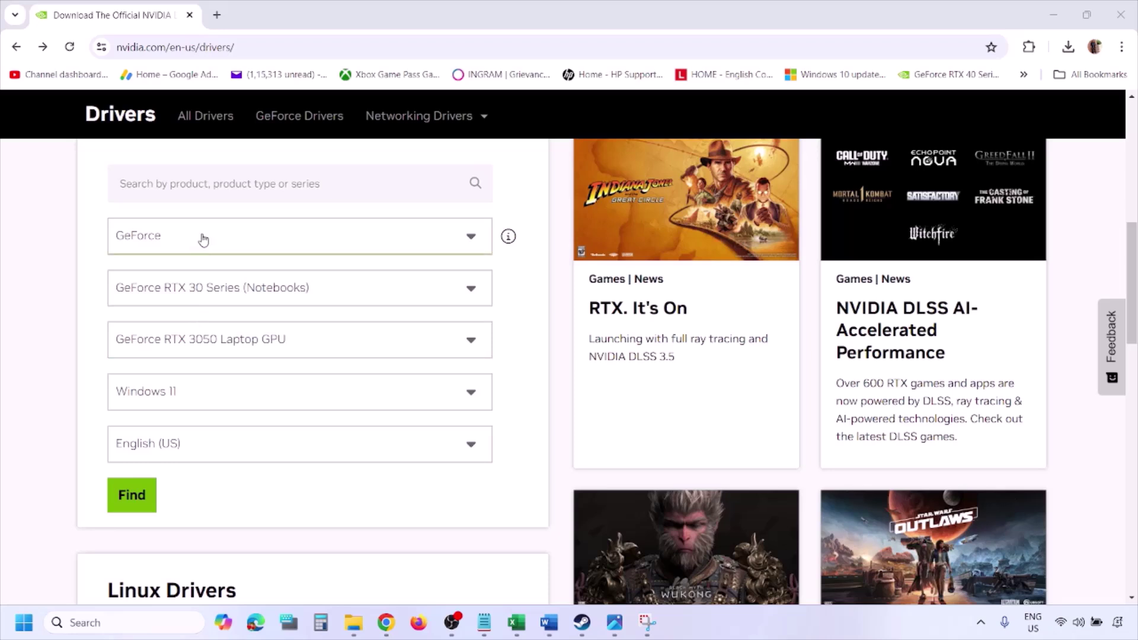
click(189, 396)
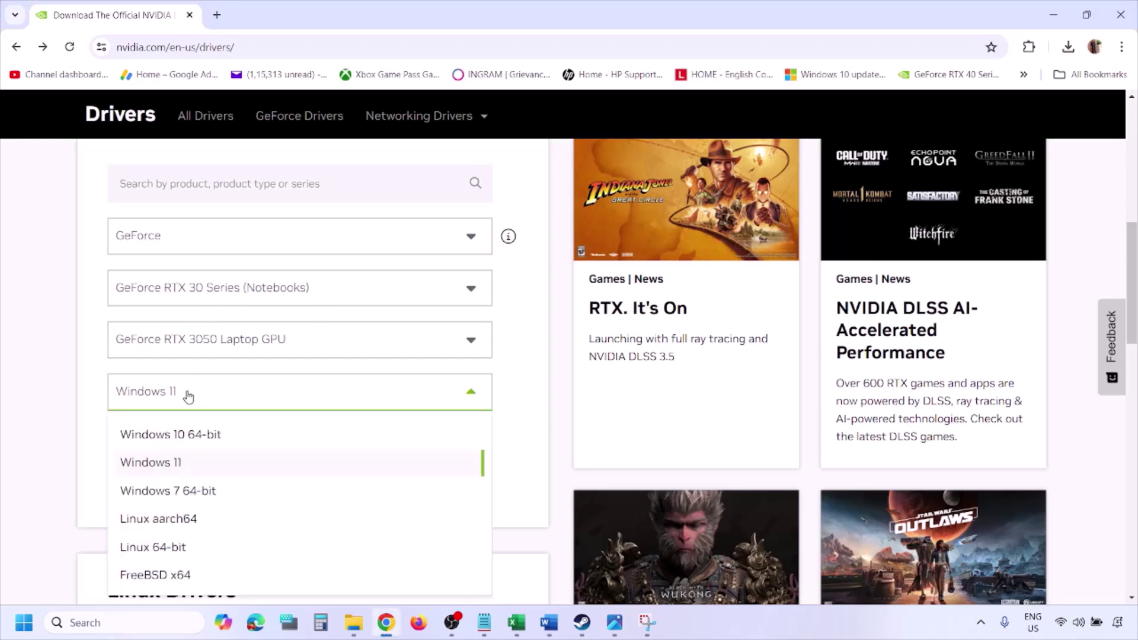
click(169, 465)
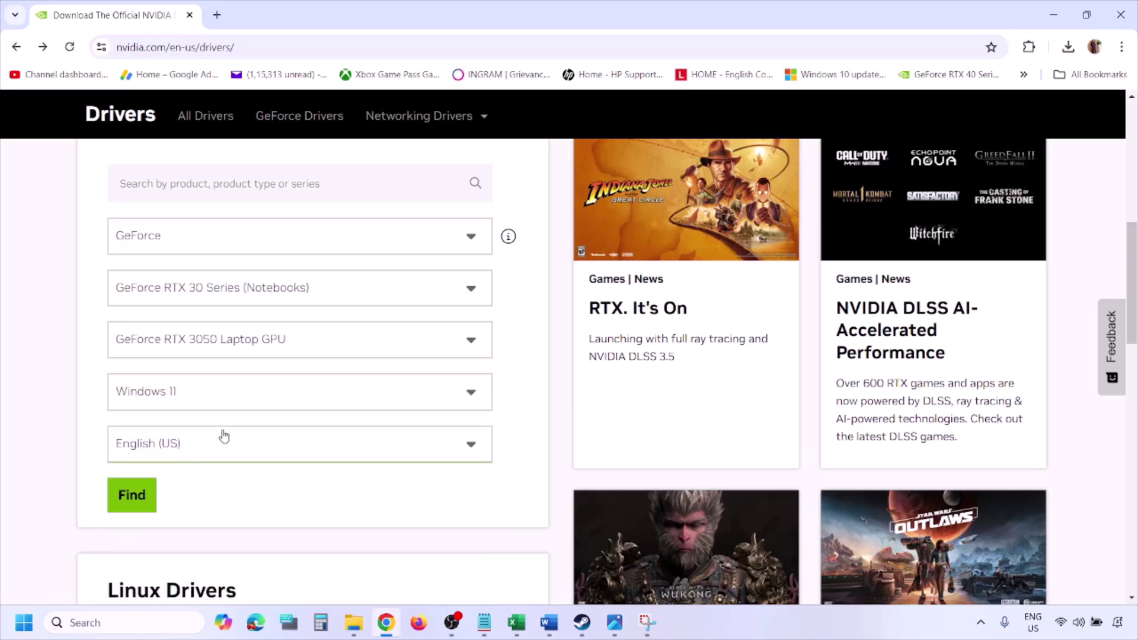
click(135, 500)
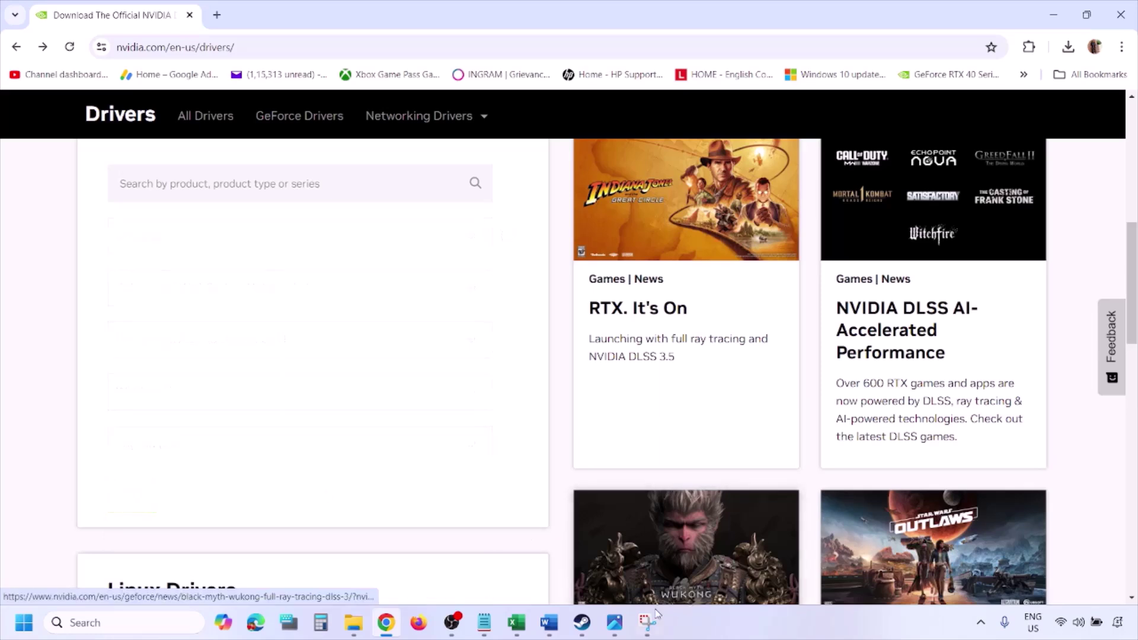
Switch to Photos and view 1.png through 5.png, covering the driver download, custom installation and clean installation options
click(615, 624)
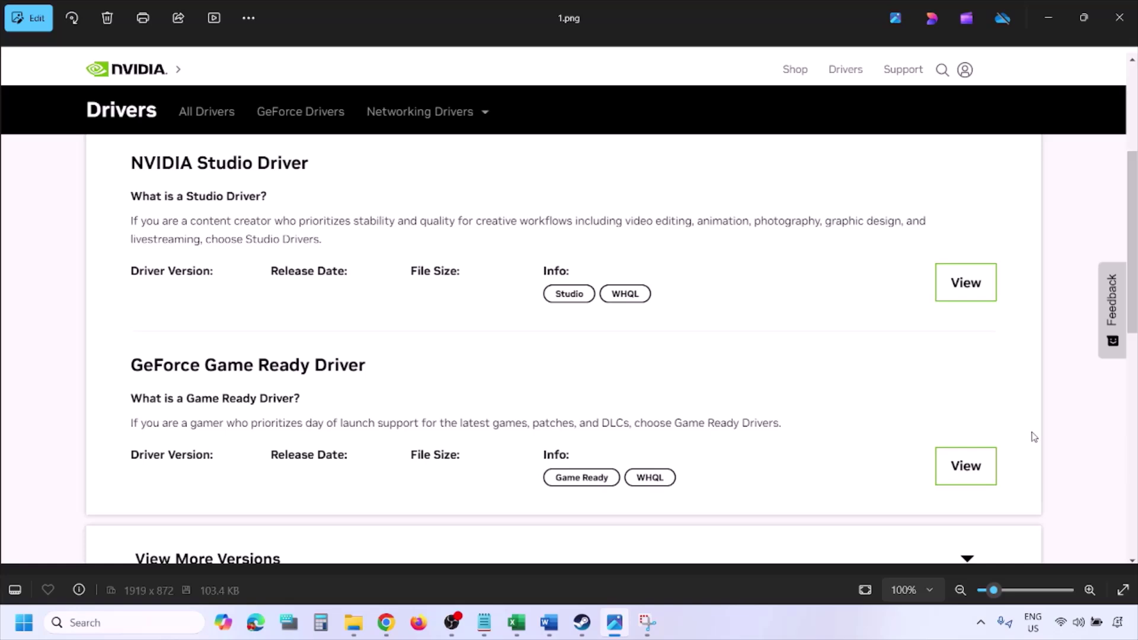
key(Right)
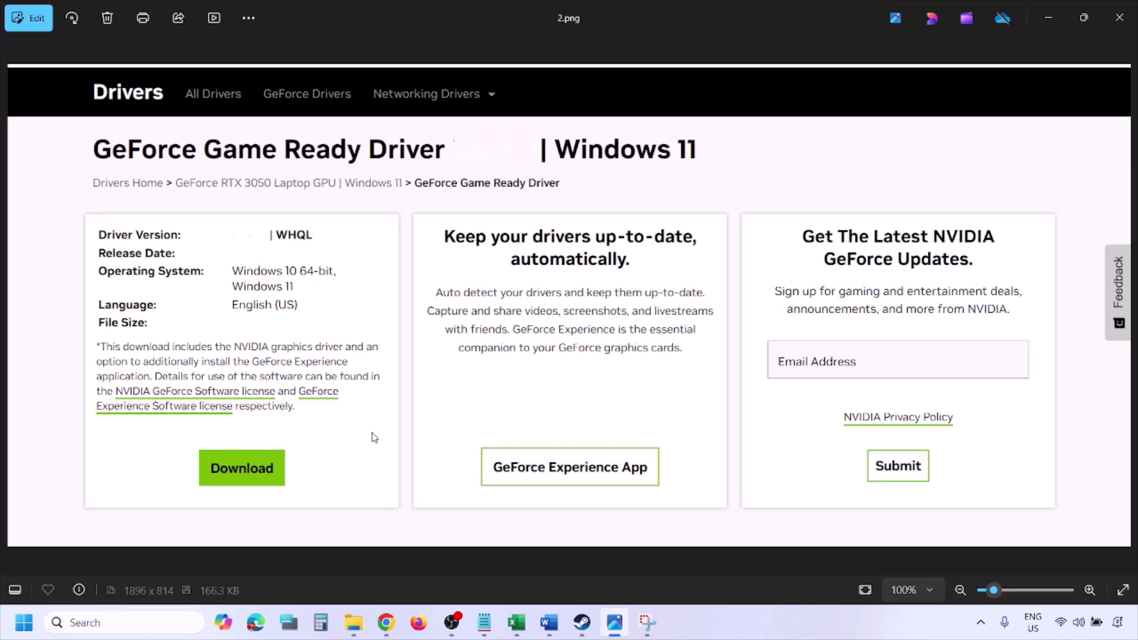
key(Right)
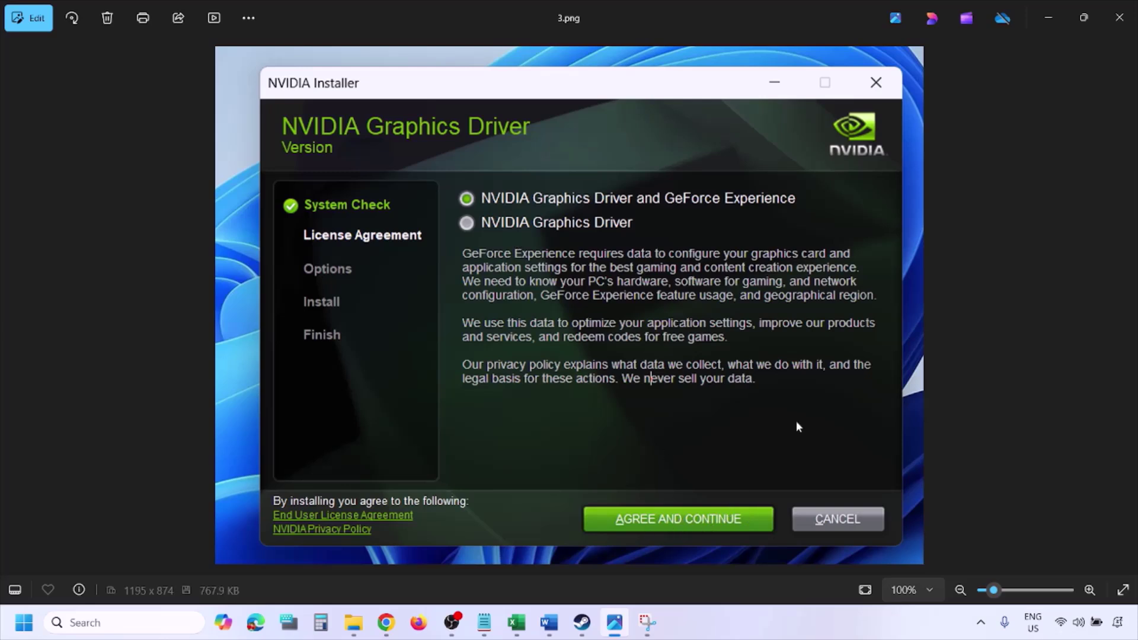
key(Right)
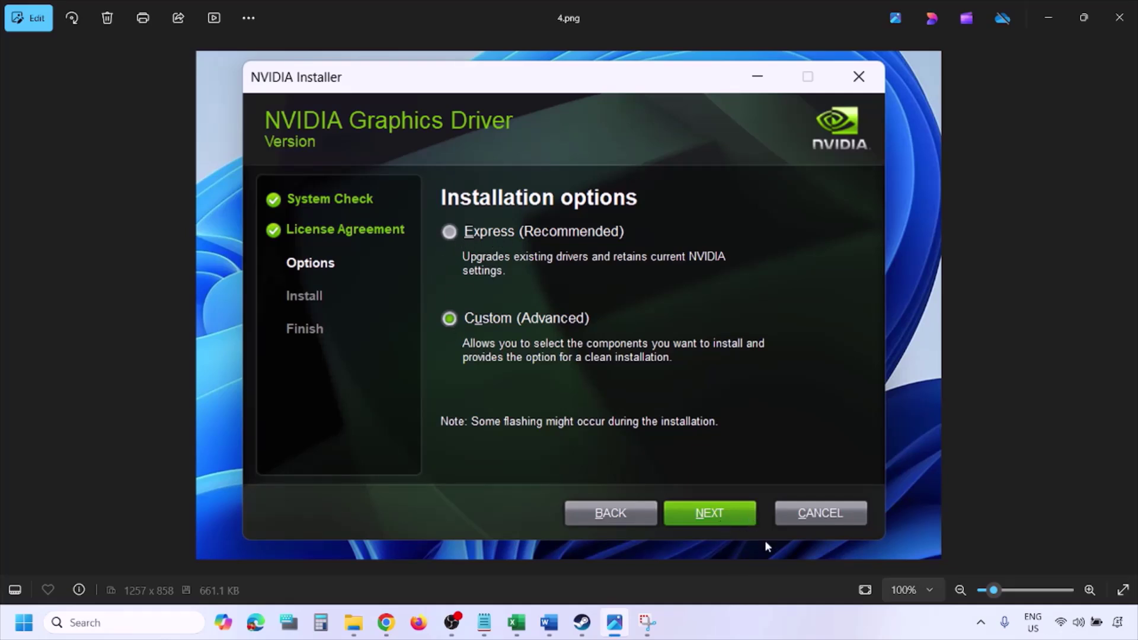
key(Right)
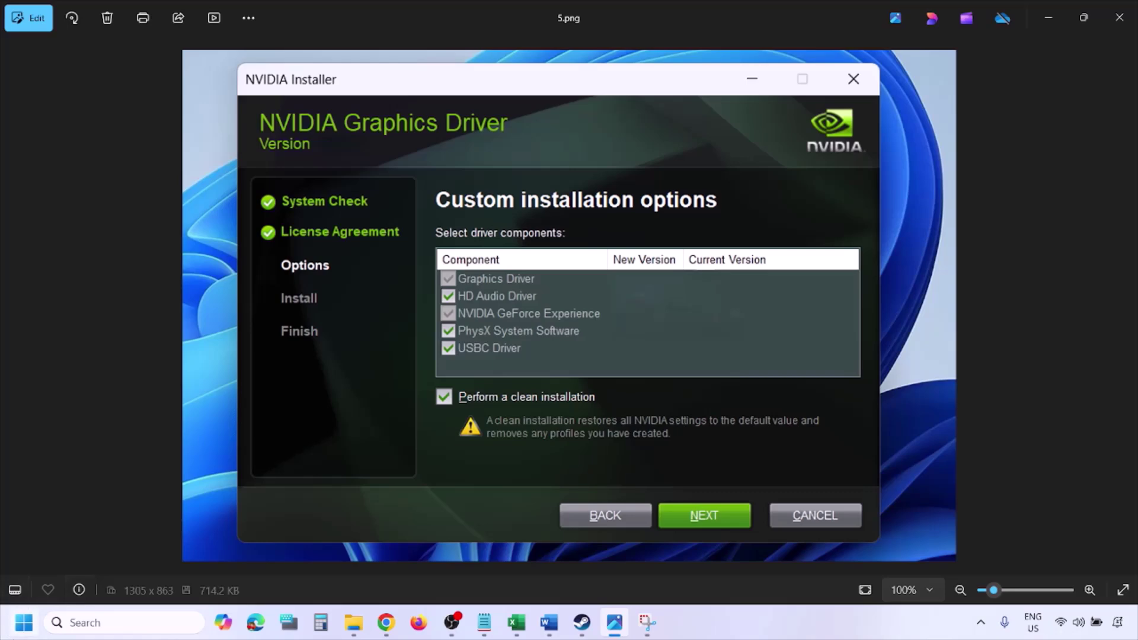
Display the power options with the Restart command, and dismiss them without restarting the computer
click(24, 622)
click(431, 571)
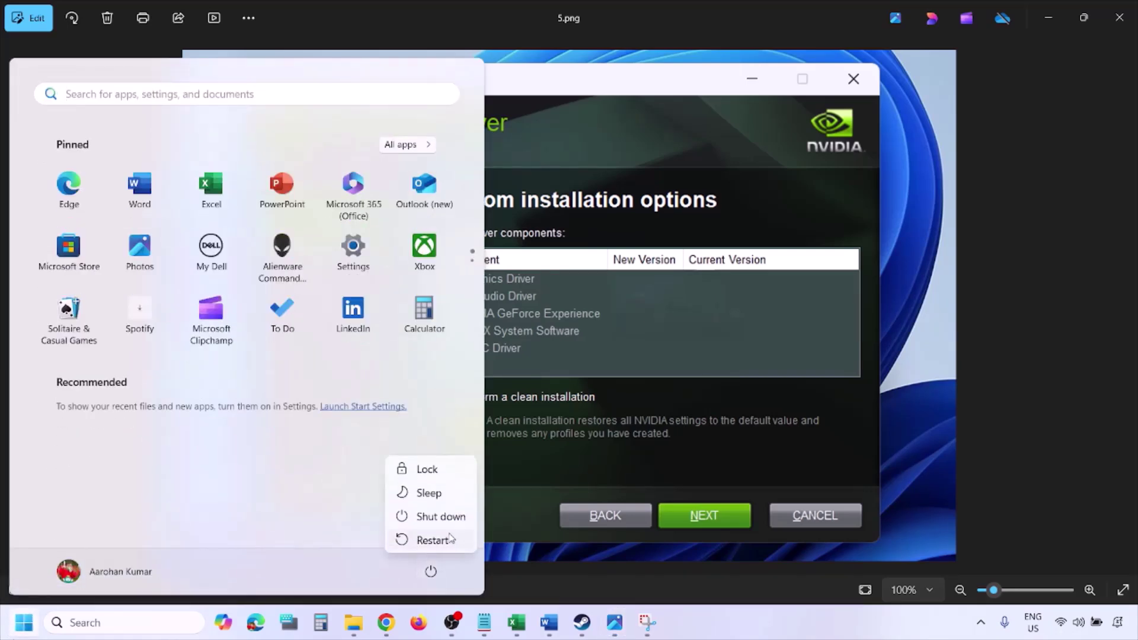
key(Escape)
key(Escape)
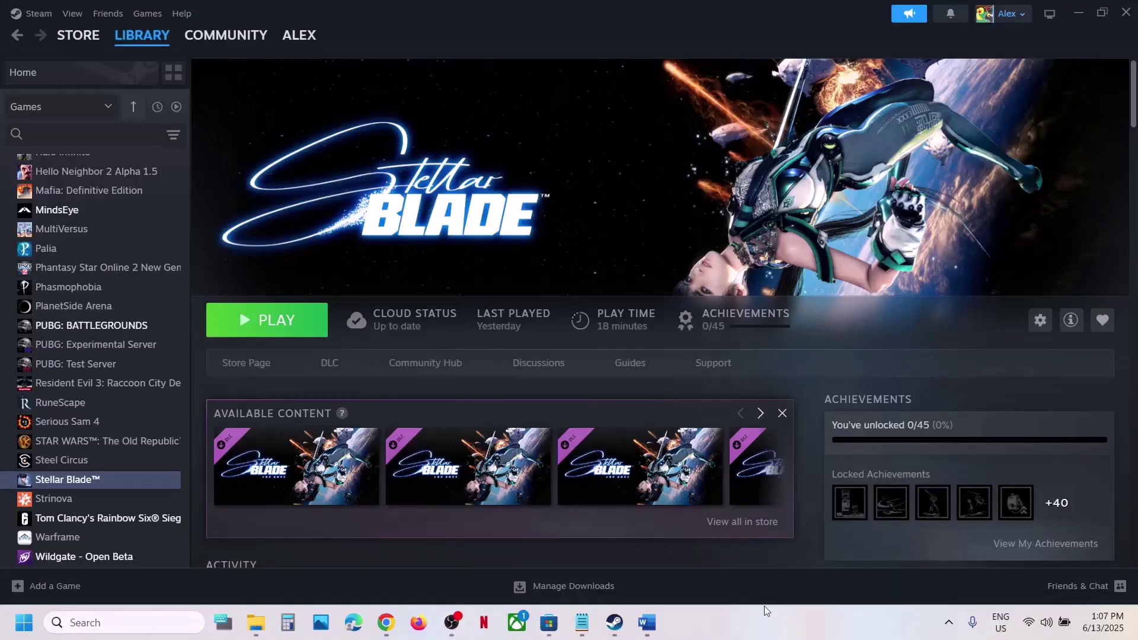
Switch to the Word document and review step 11 on running the game on the dedicated graphics card
click(647, 622)
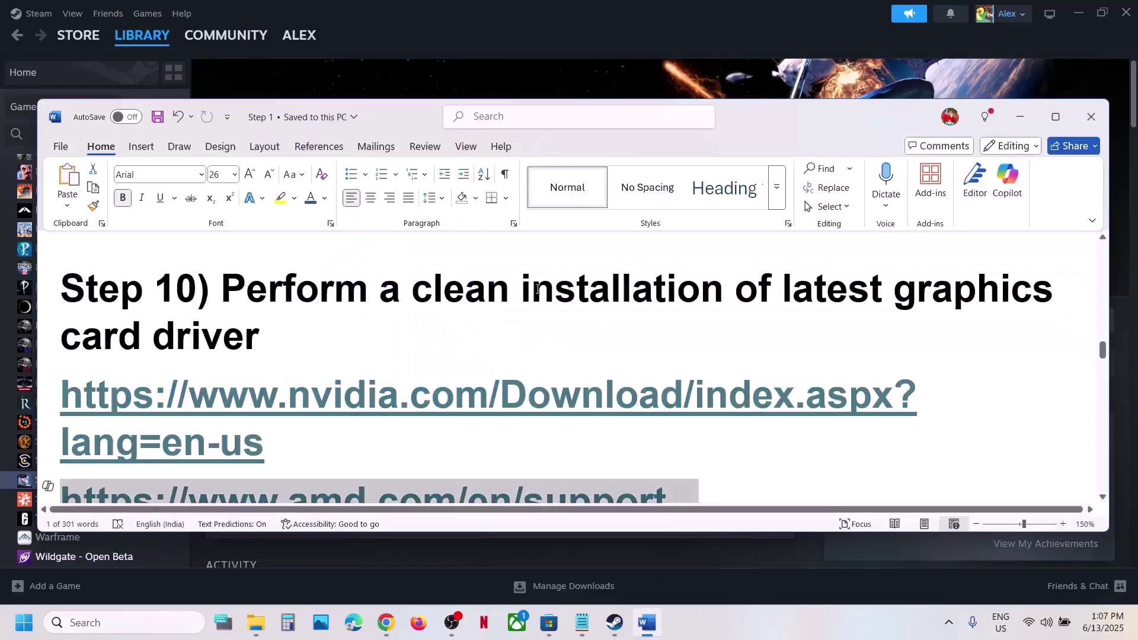
scroll(545, 373, down, 4)
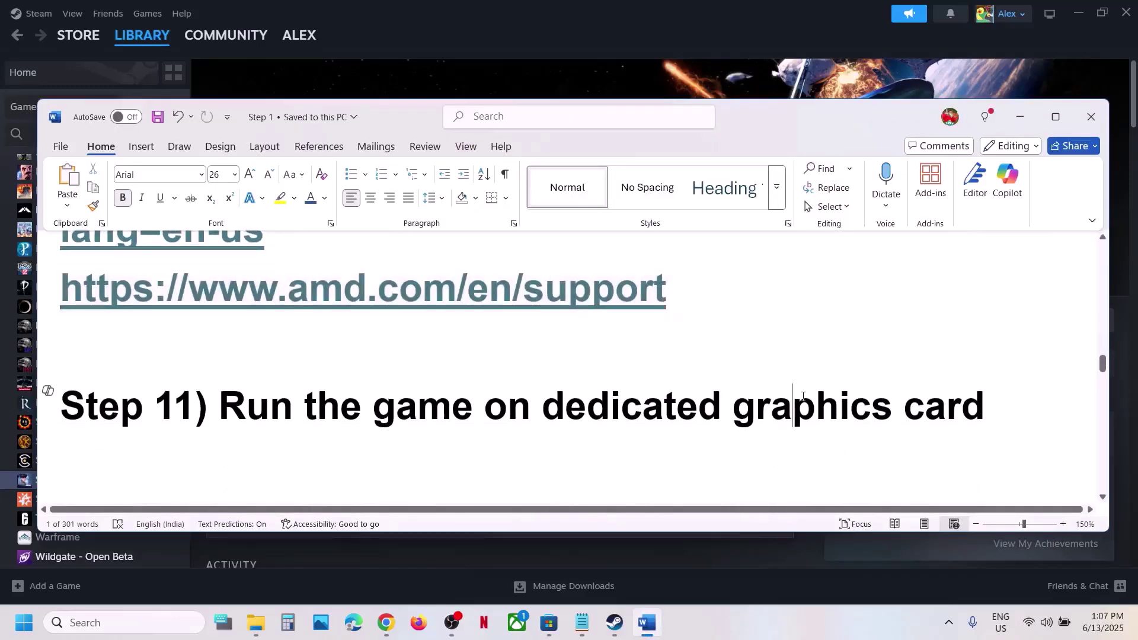
double_click(802, 397)
Search Windows for "graphics settings" and open the Graphics settings page
click(78, 620)
text(graphics settings)
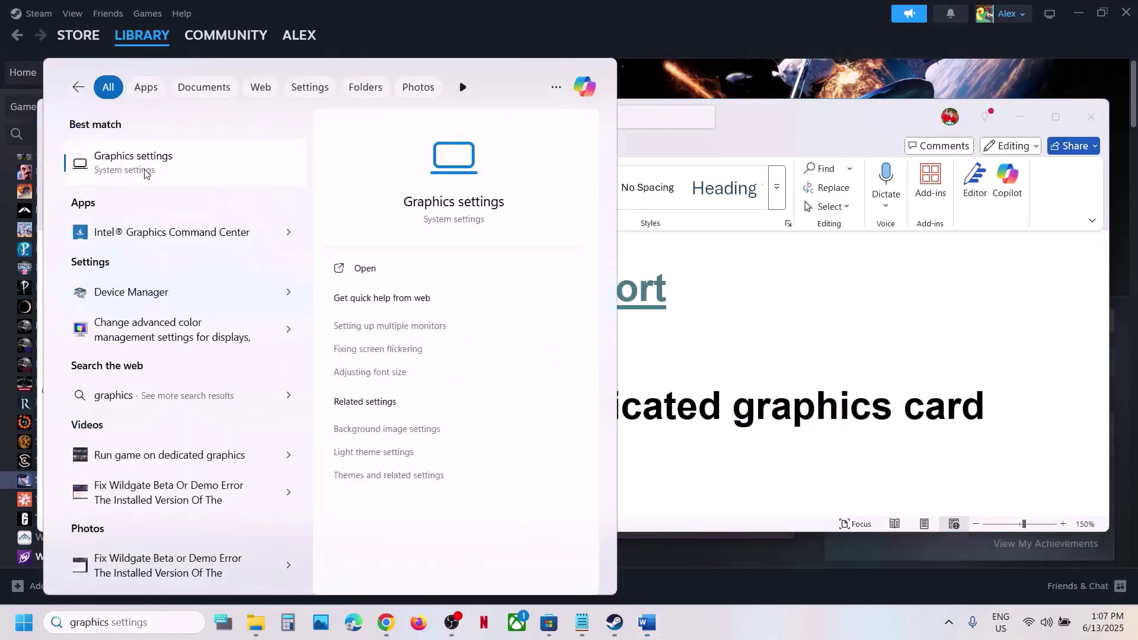
click(160, 151)
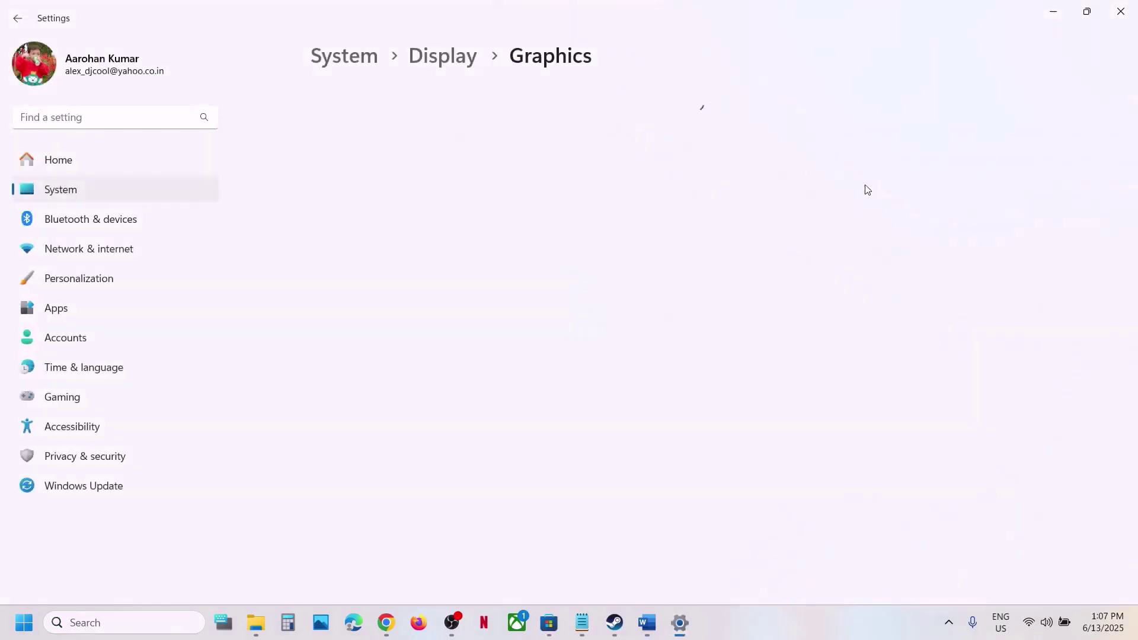
Add SB-Win64-Shipping from Steam's common\StellarBlade\SB\Binaries\Win64 folder as a desktop app in the custom graphics settings
click(875, 413)
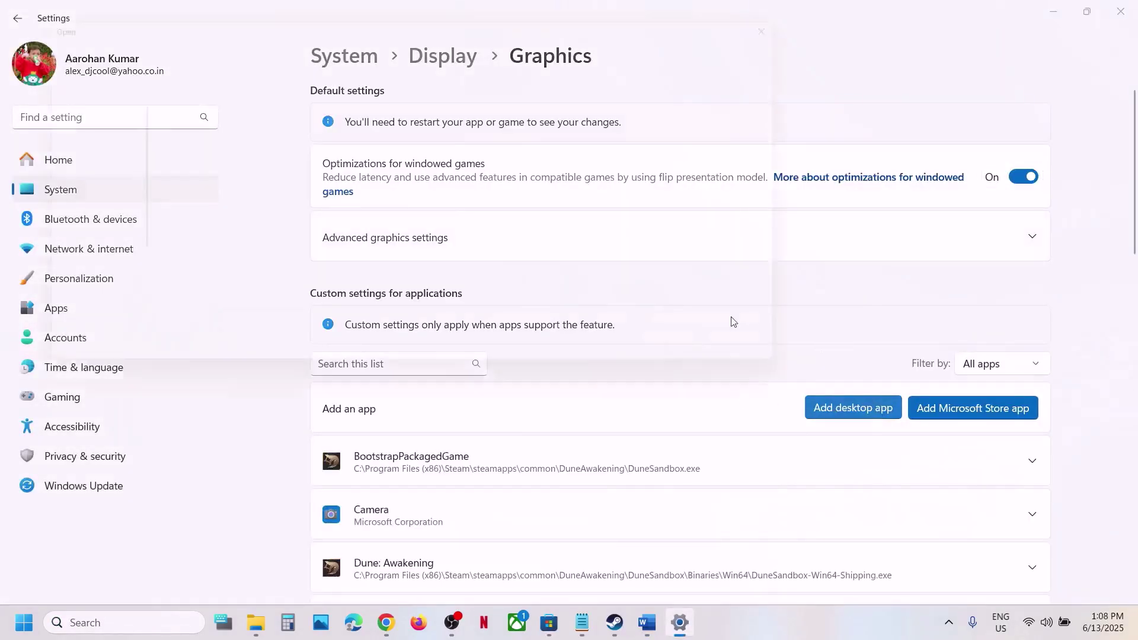
click(351, 42)
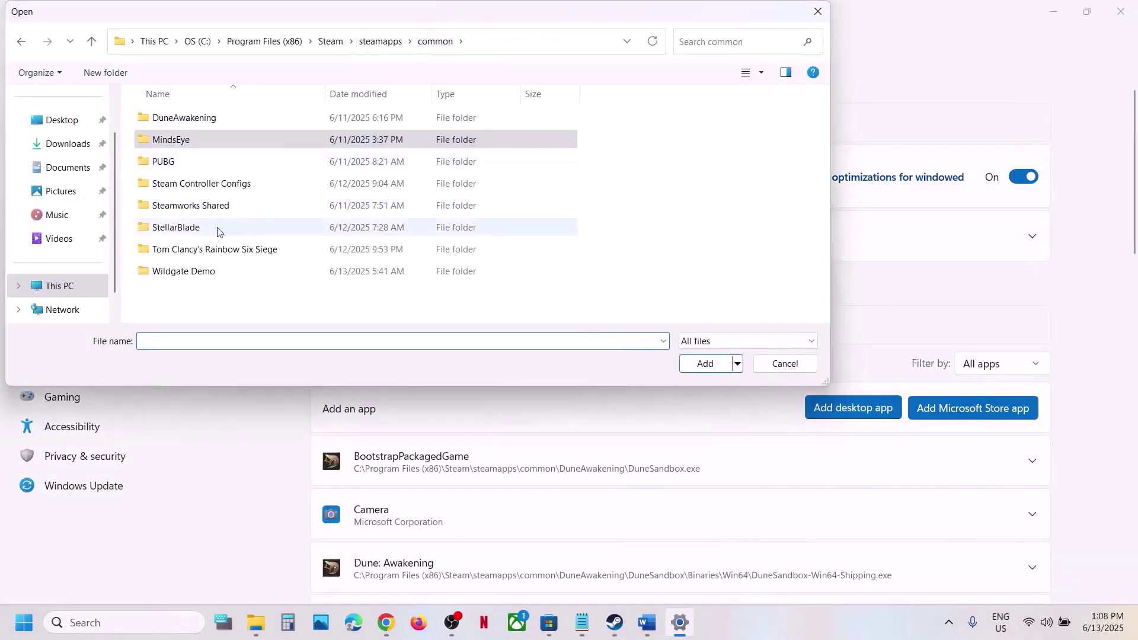
double_click(218, 230)
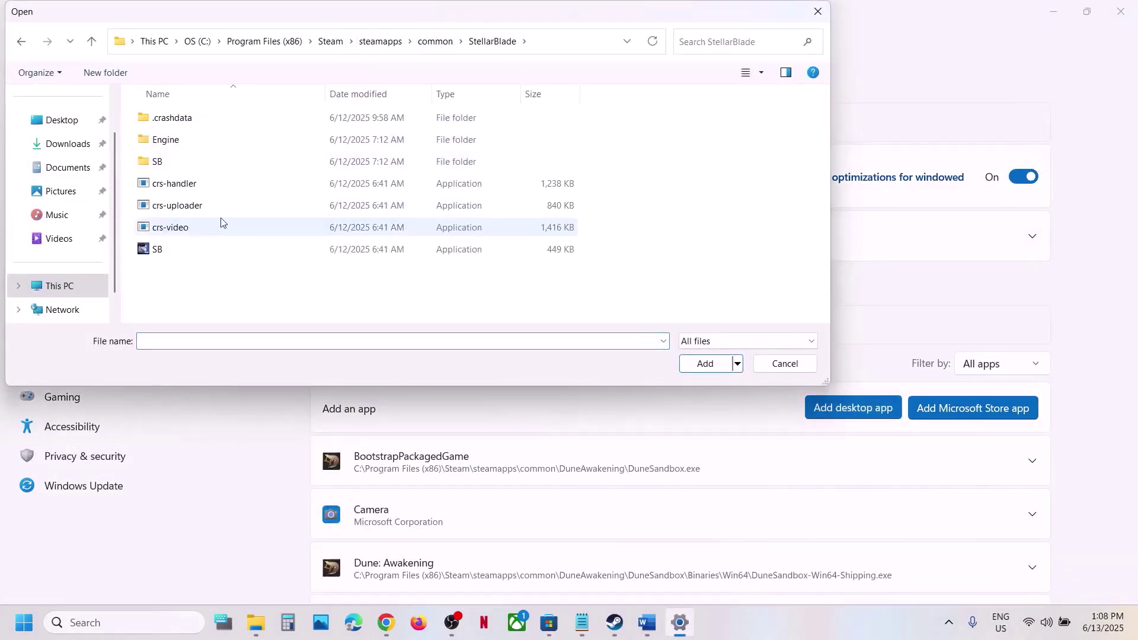
double_click(164, 162)
double_click(169, 118)
double_click(169, 119)
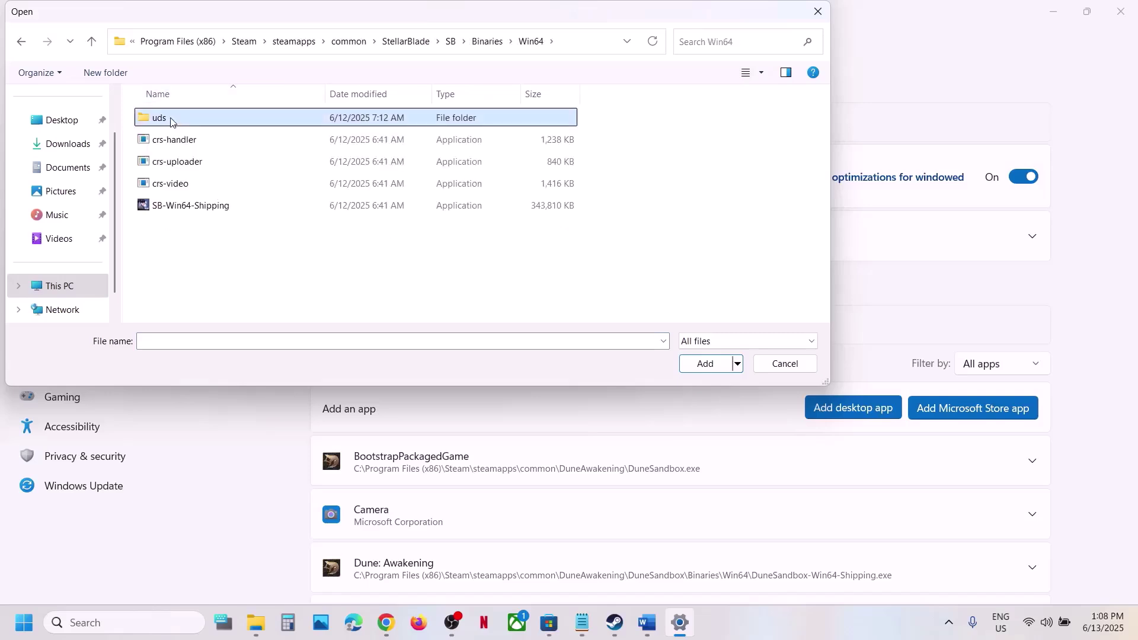
click(202, 208)
click(705, 363)
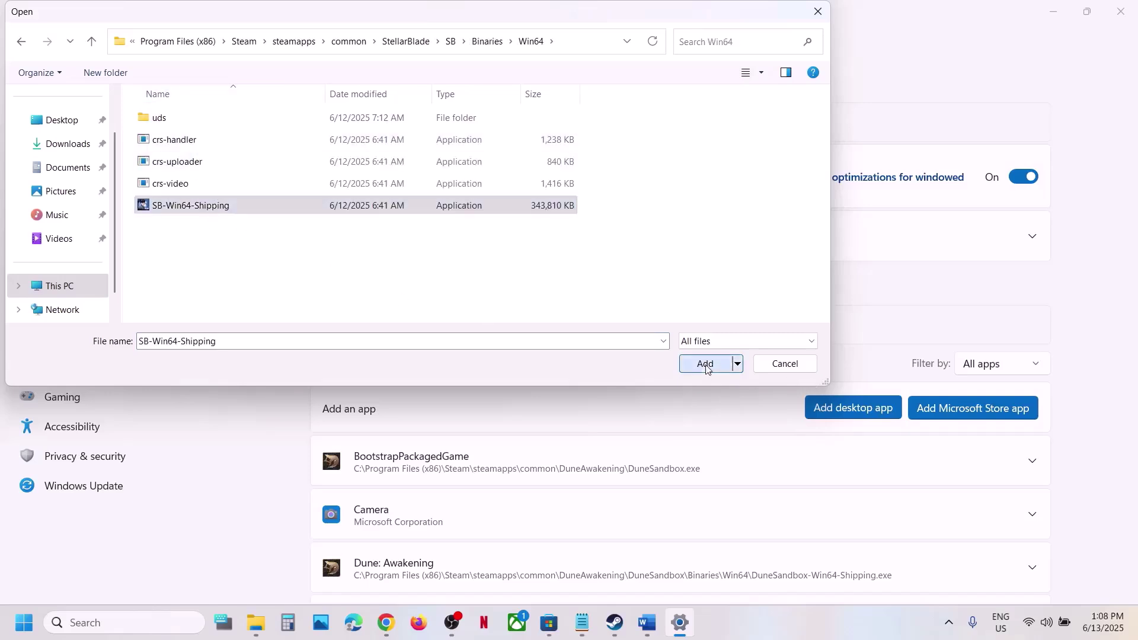
Set the GPU preference of the Stellar Blade SB-Win64-Shipping.exe entry to High Performance (NVIDIA GeForce RTX 3050 Laptop GPU)
scroll(504, 391, down, 5)
scroll(505, 391, down, 2)
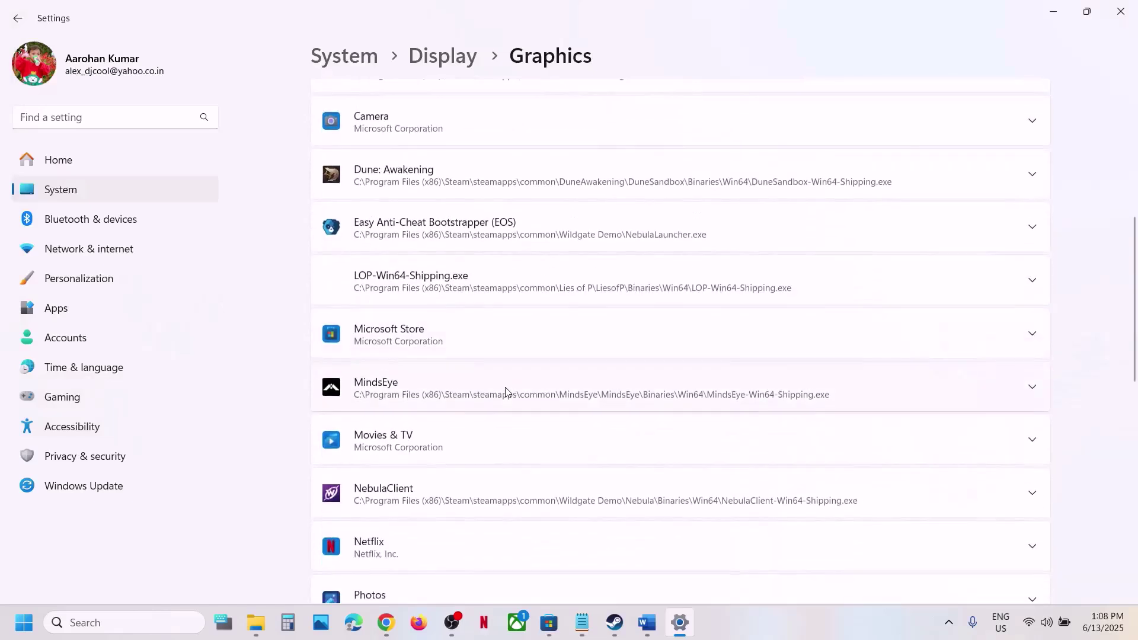
scroll(505, 391, down, 5)
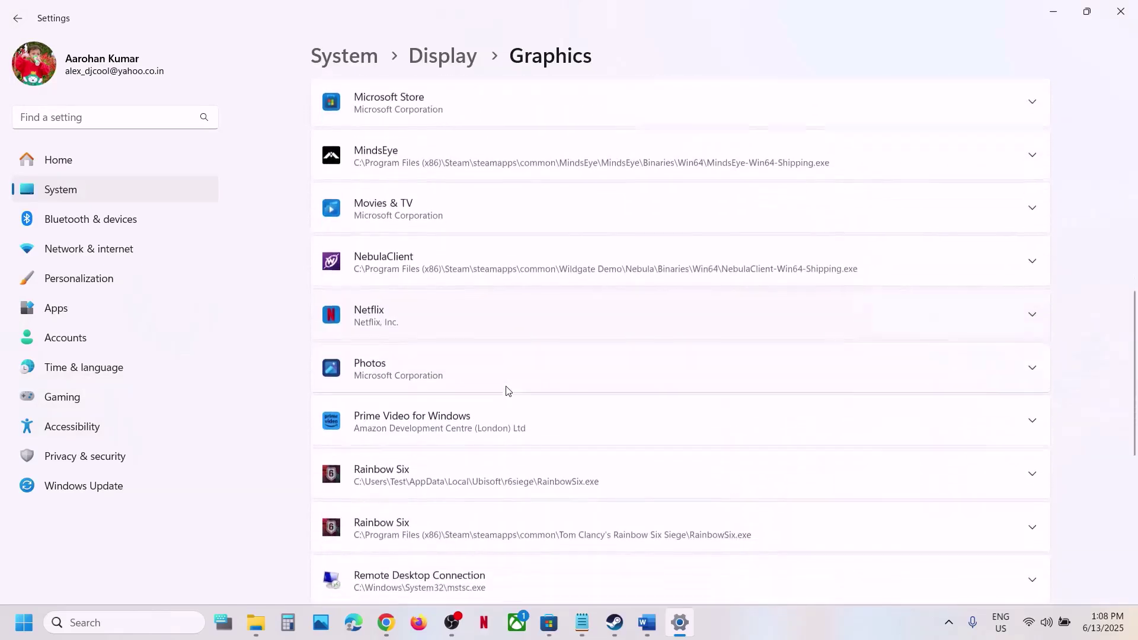
scroll(505, 391, down, 4)
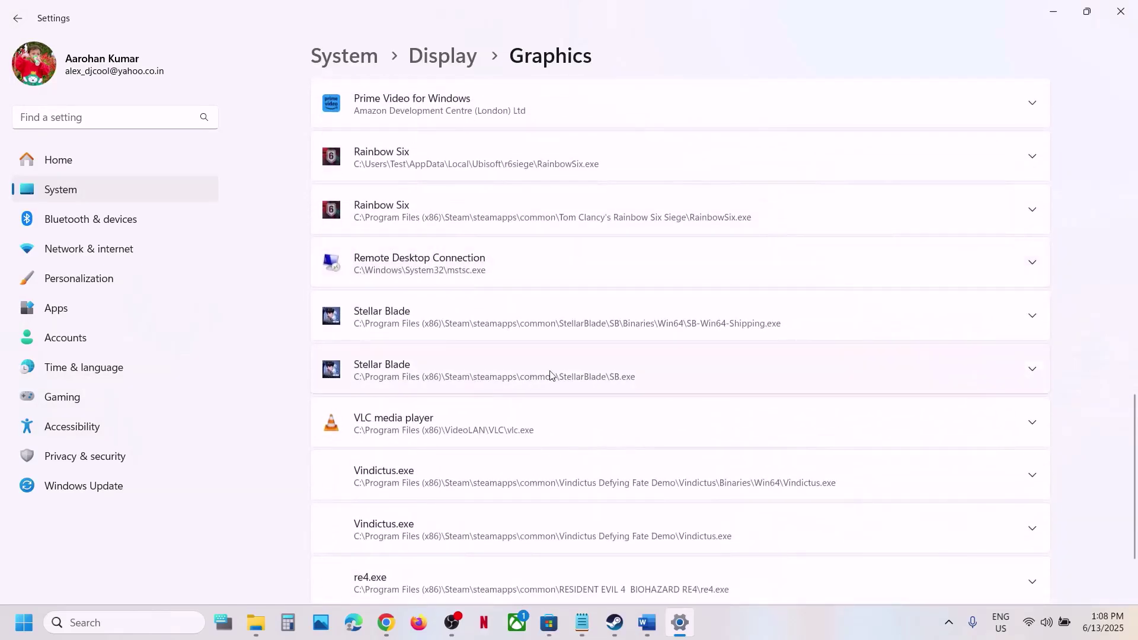
click(638, 323)
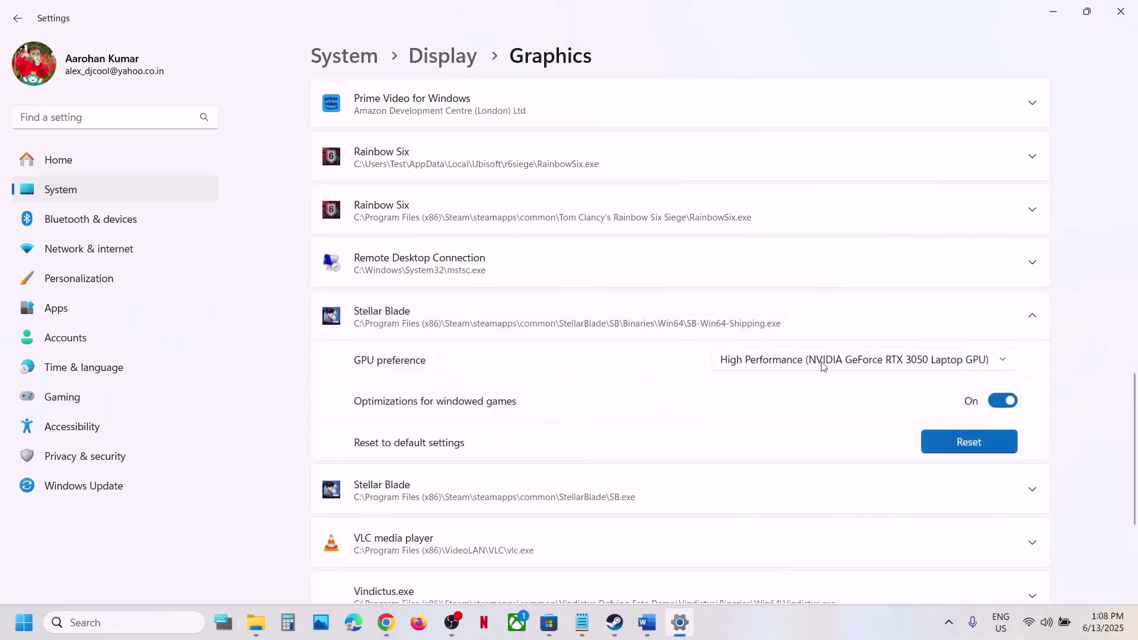
click(877, 363)
click(801, 360)
click(801, 359)
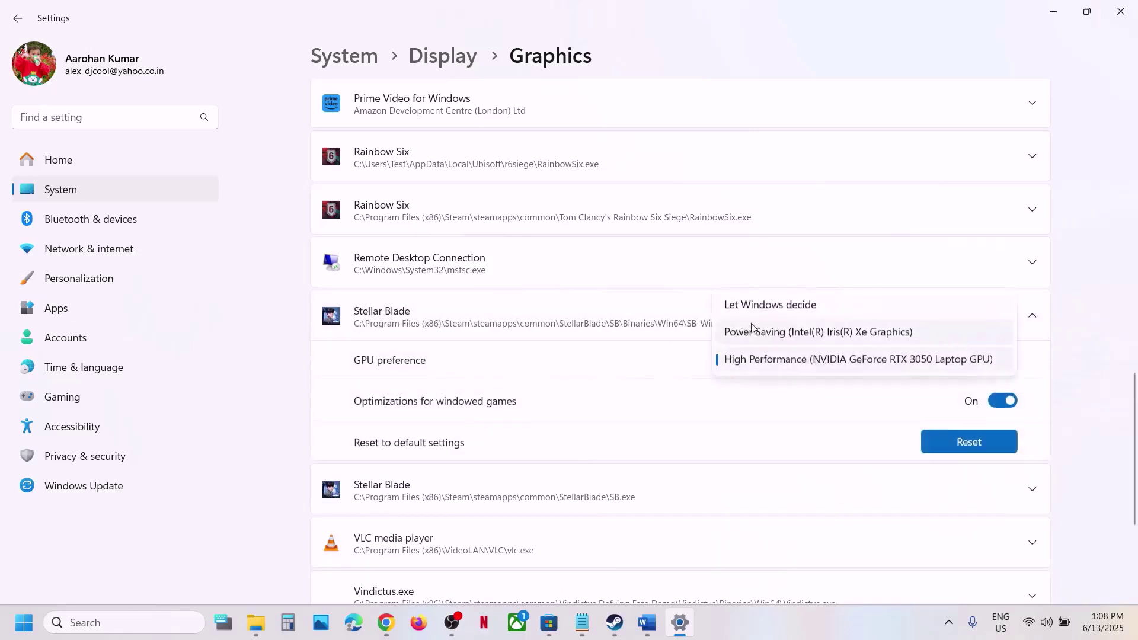
click(768, 360)
Add the SB application from the main StellarBlade folder as another desktop app in the custom graphics settings
scroll(822, 322, up, 20)
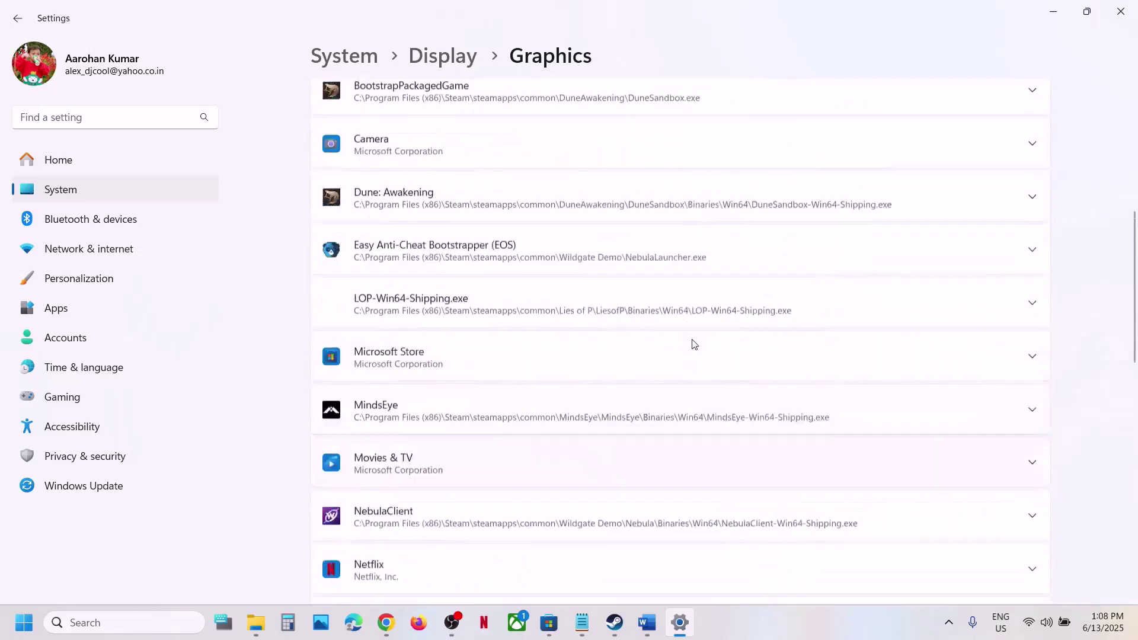
click(852, 407)
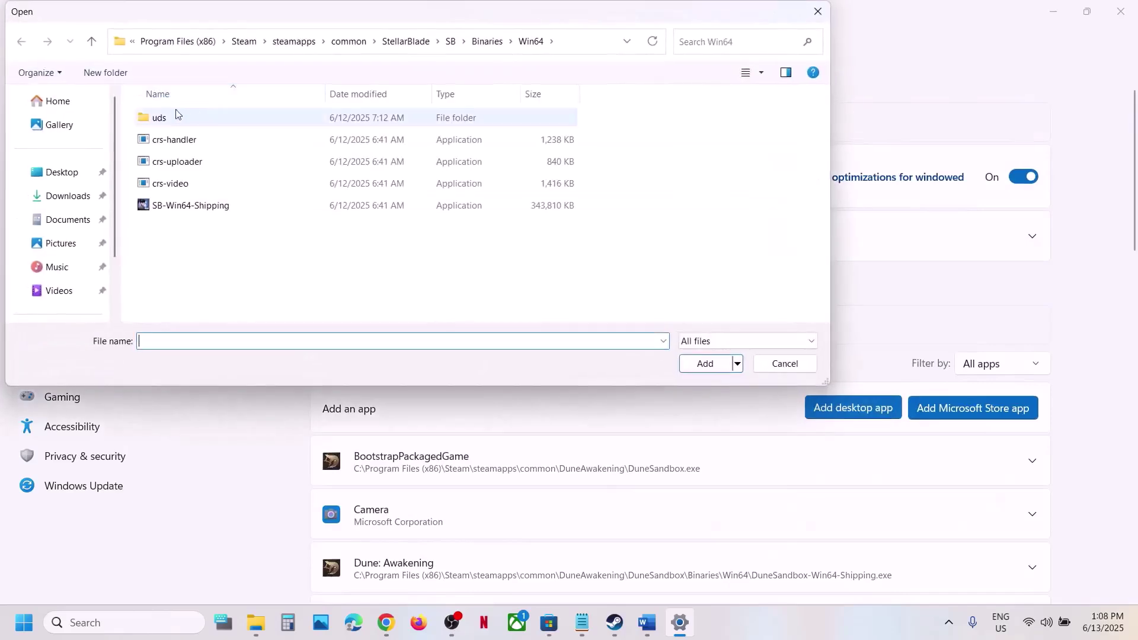
click(91, 44)
click(90, 44)
click(91, 44)
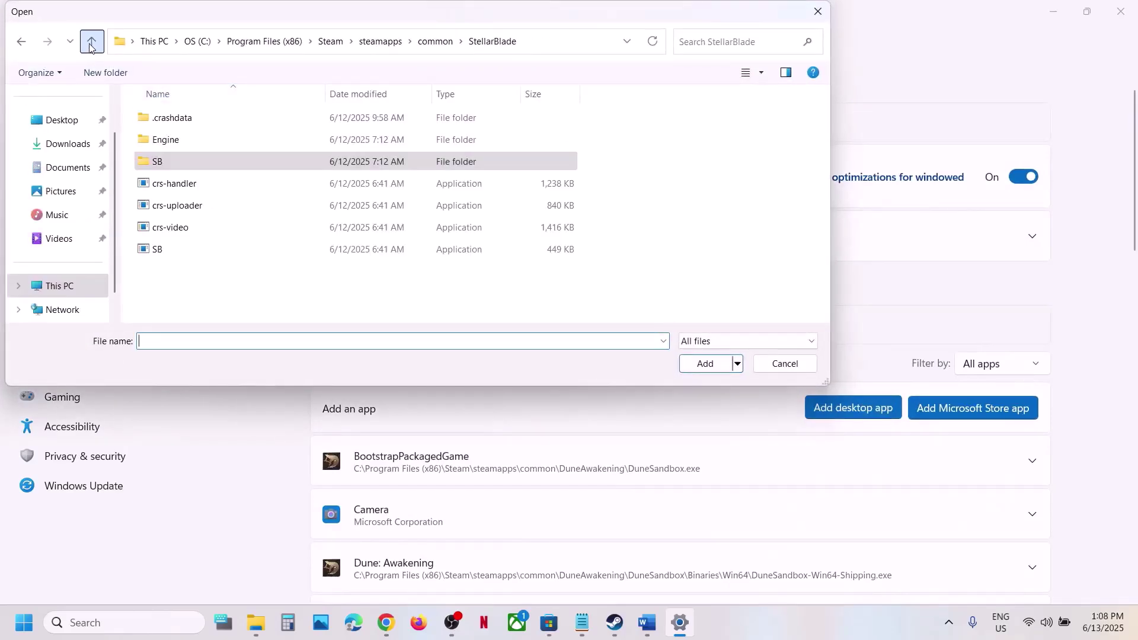
click(178, 250)
click(704, 363)
Set the GPU preference of the Stellar Blade SB.exe entry to High Performance (NVIDIA GeForce RTX 3050 Laptop GPU)
scroll(608, 439, down, 5)
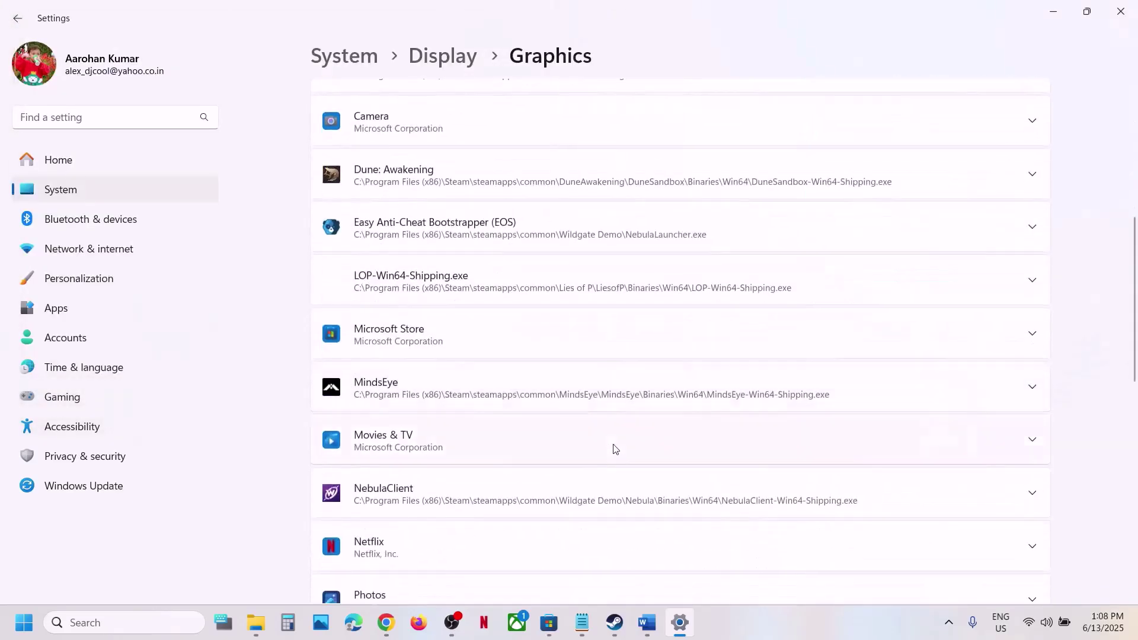
scroll(612, 447, up, 3)
scroll(612, 445, down, 8)
scroll(612, 438, down, 1)
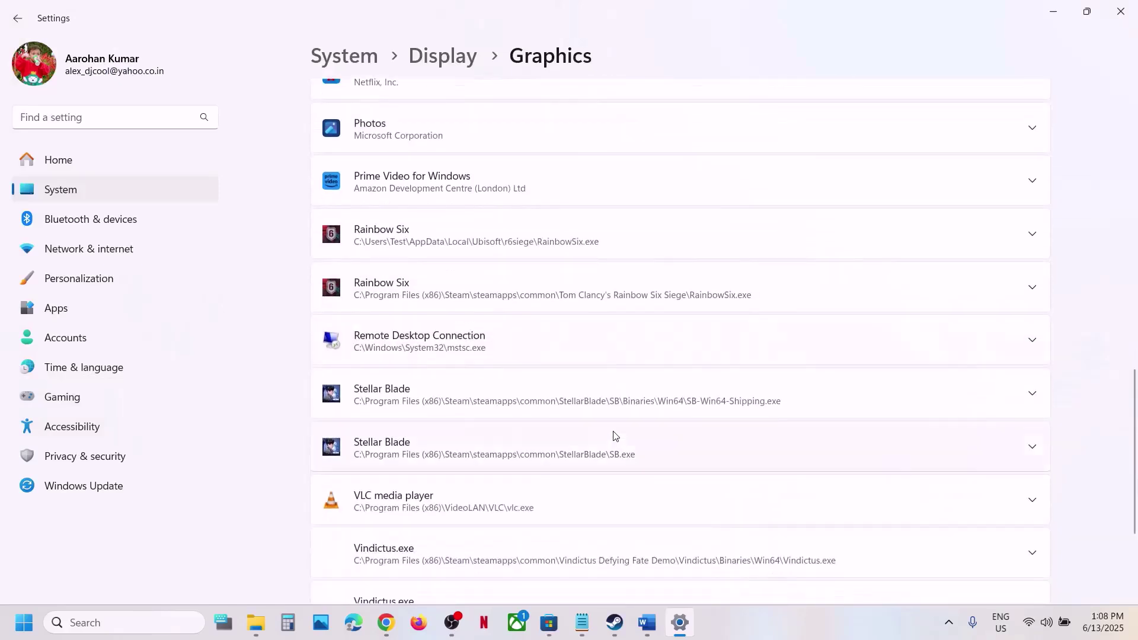
scroll(612, 359, down, 3)
scroll(619, 347, up, 1)
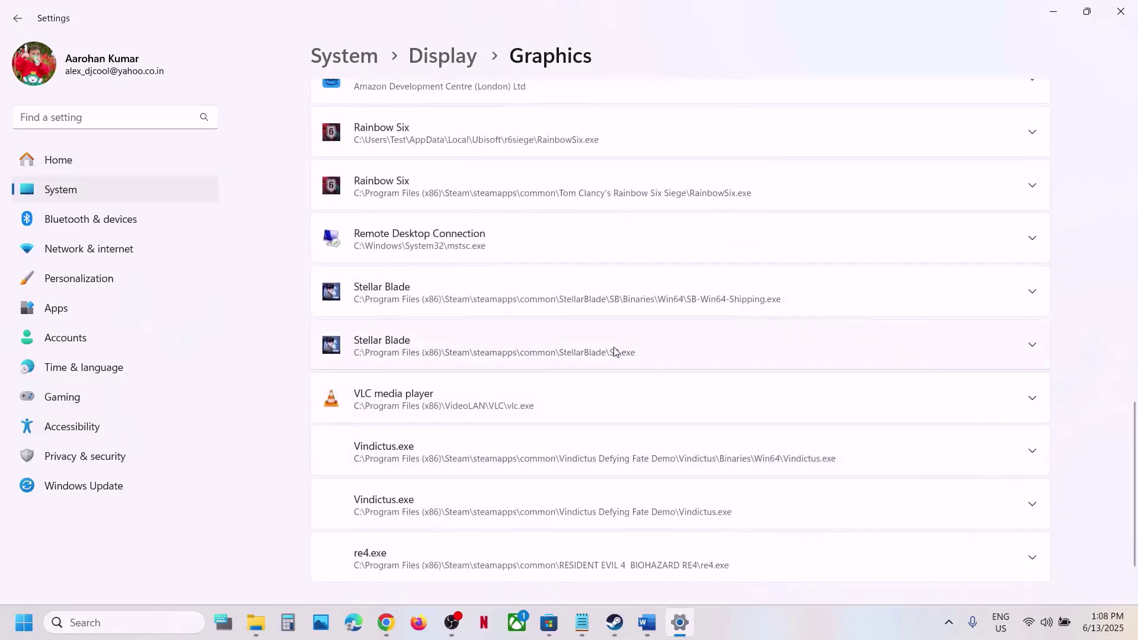
click(614, 350)
click(870, 391)
click(845, 391)
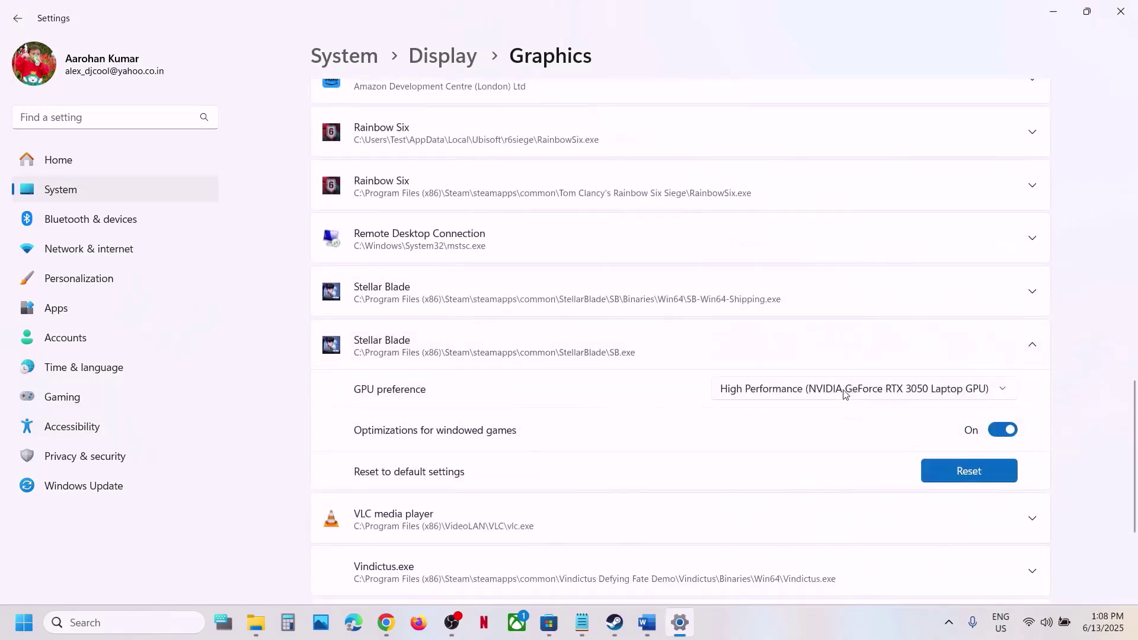
Close Settings and review step 12 in the Word document, highlighting the rollback driver version 576.28
click(1120, 11)
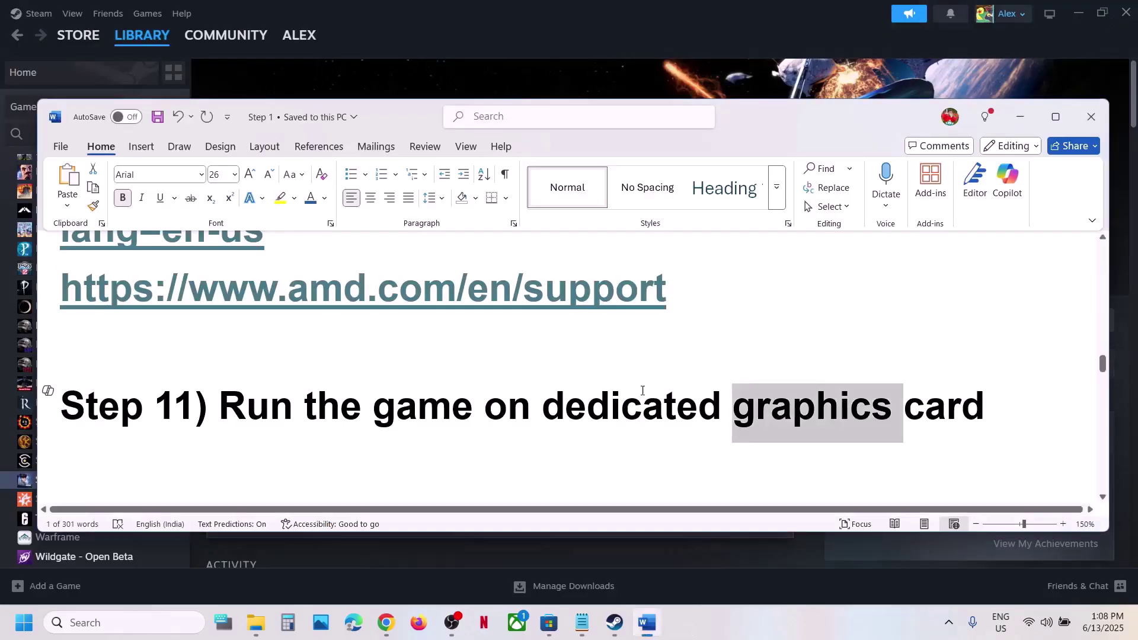
scroll(364, 420, down, 3)
scroll(303, 407, up, 1)
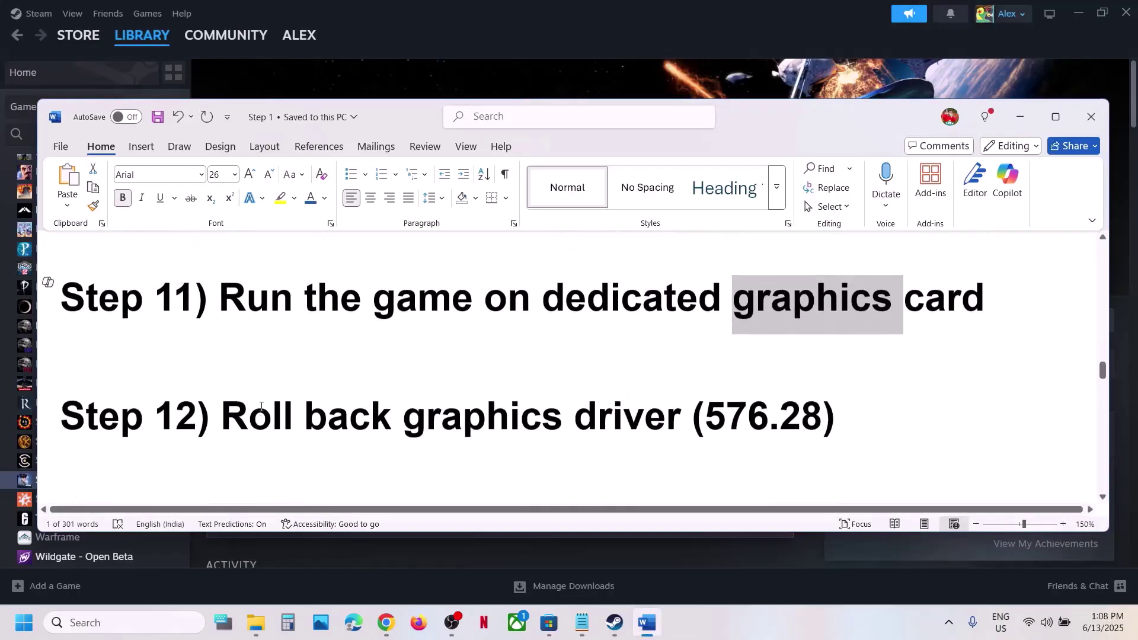
drag(695, 423, 782, 419)
scroll(202, 424, up, 4)
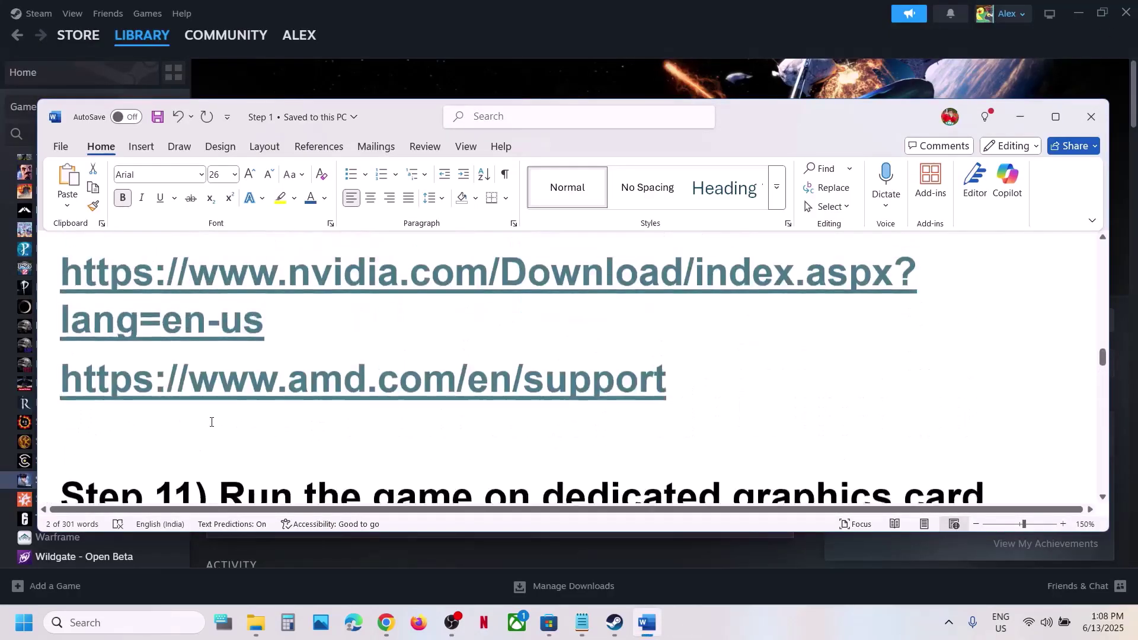
Copy the NVIDIA driver download link from the Word document and open it in Chrome's new tab
triple_click(118, 308)
key(ctrl+c)
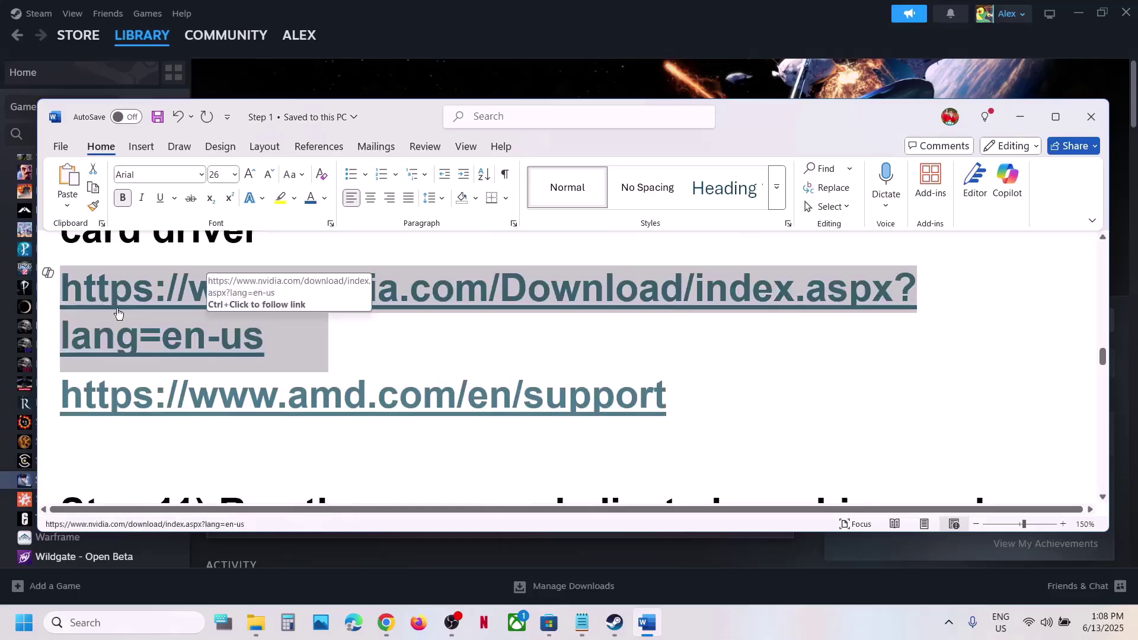
click(394, 625)
click(214, 14)
key(ctrl+v)
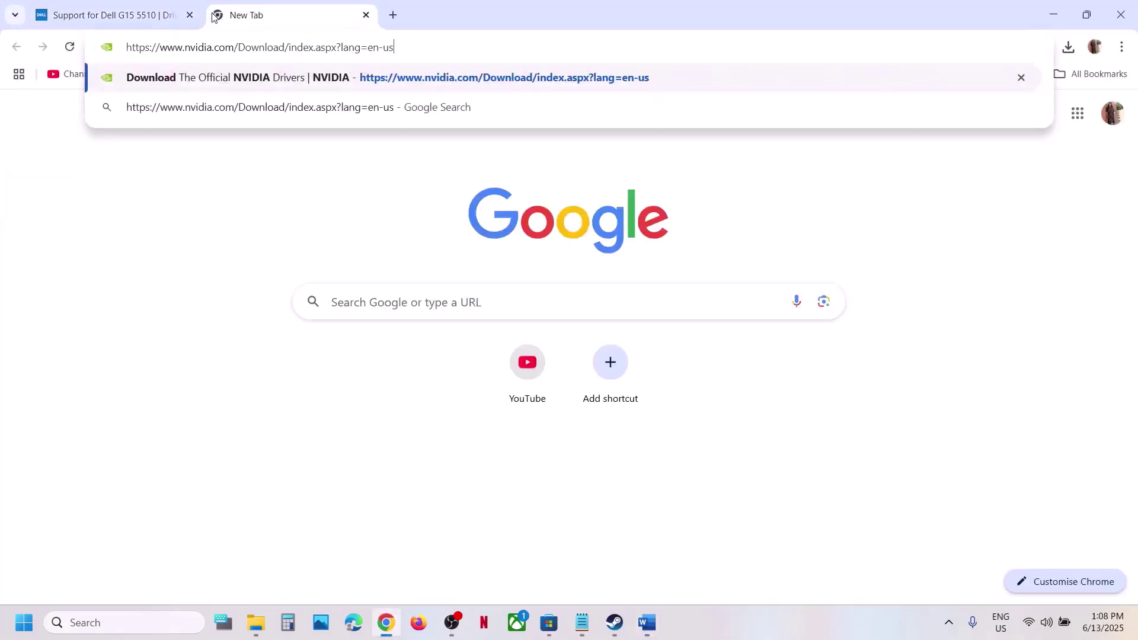
key(Return)
Find the GeForce RTX 3050 Laptop GPU drivers for Windows 11 and expand the list of more versions
scroll(296, 258, down, 8)
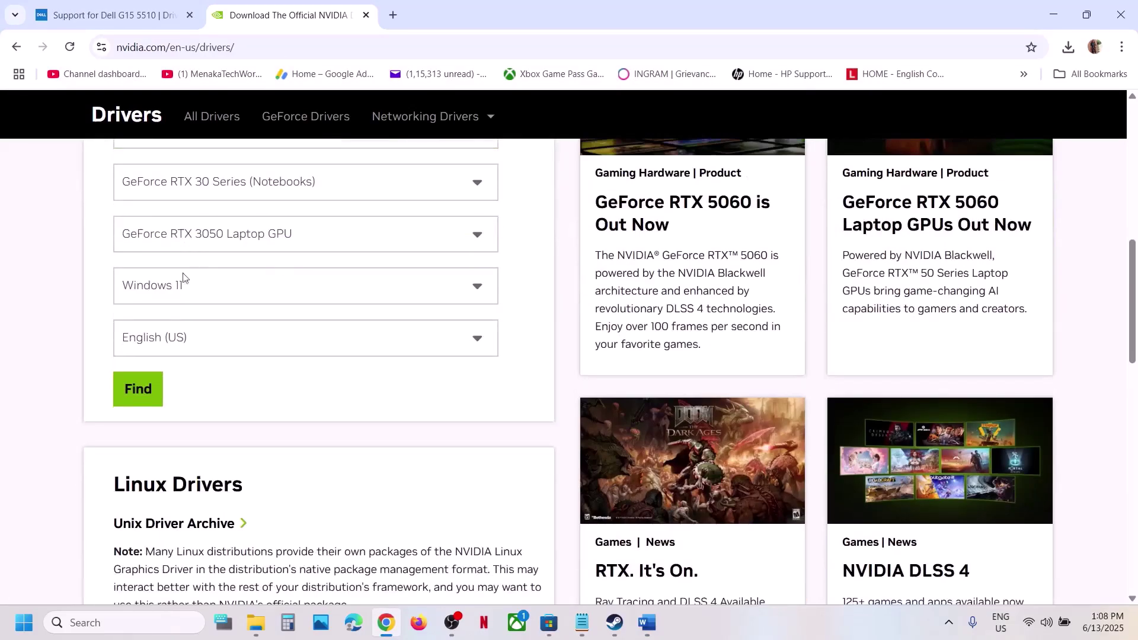
click(142, 390)
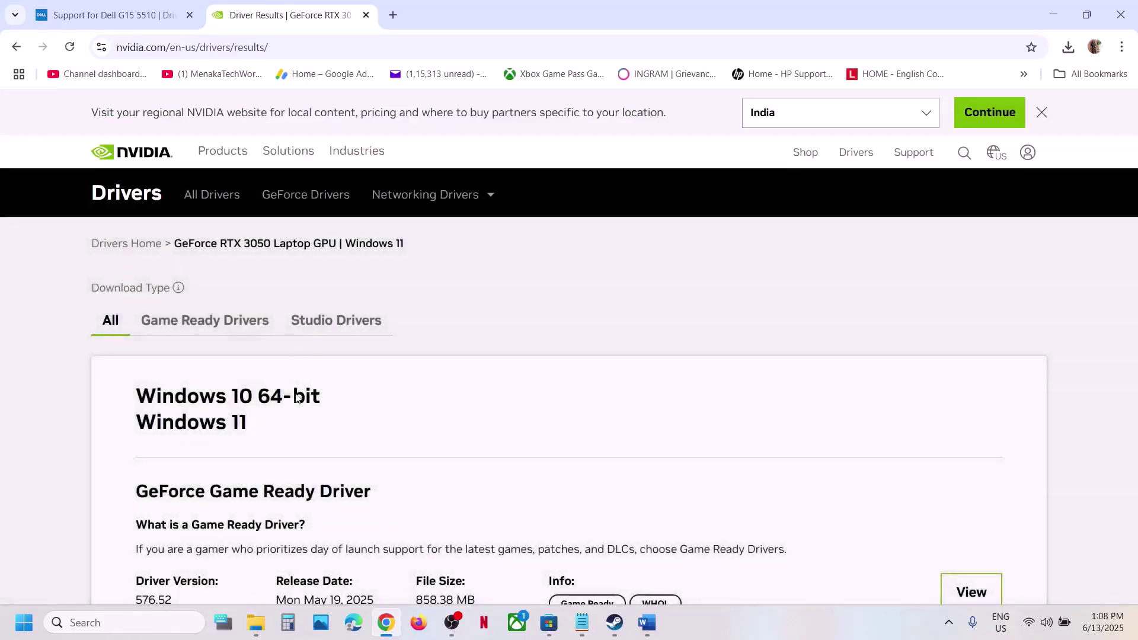
scroll(286, 373, down, 10)
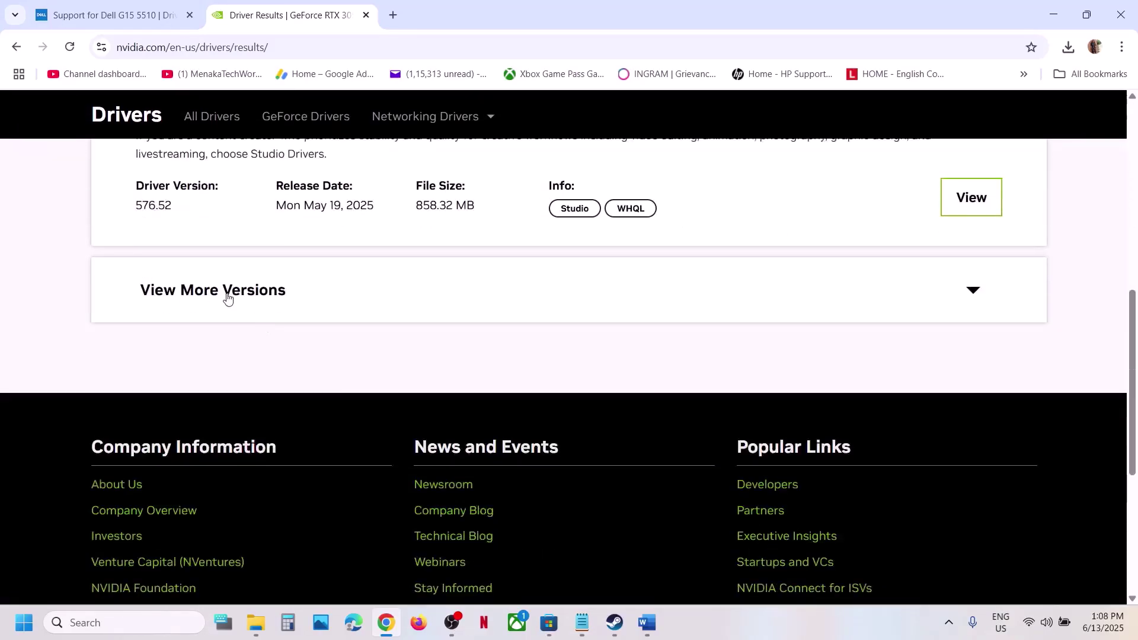
click(227, 290)
scroll(355, 436, down, 1)
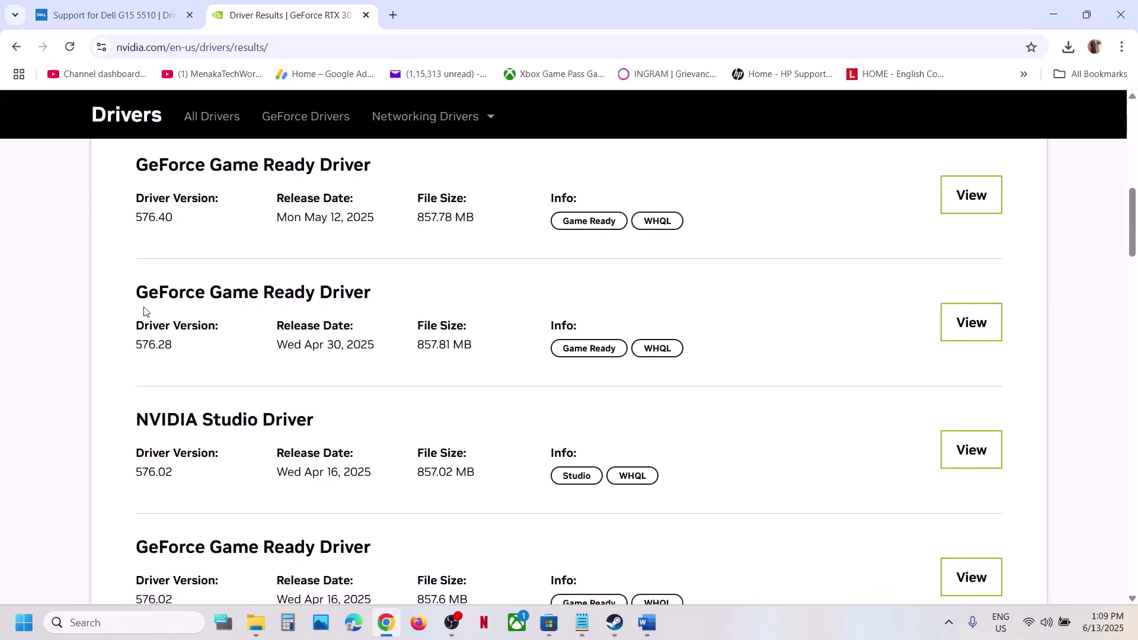
Highlight the title and version number of the GeForce Game Ready Driver 576.28 entry
drag(137, 296, 372, 299)
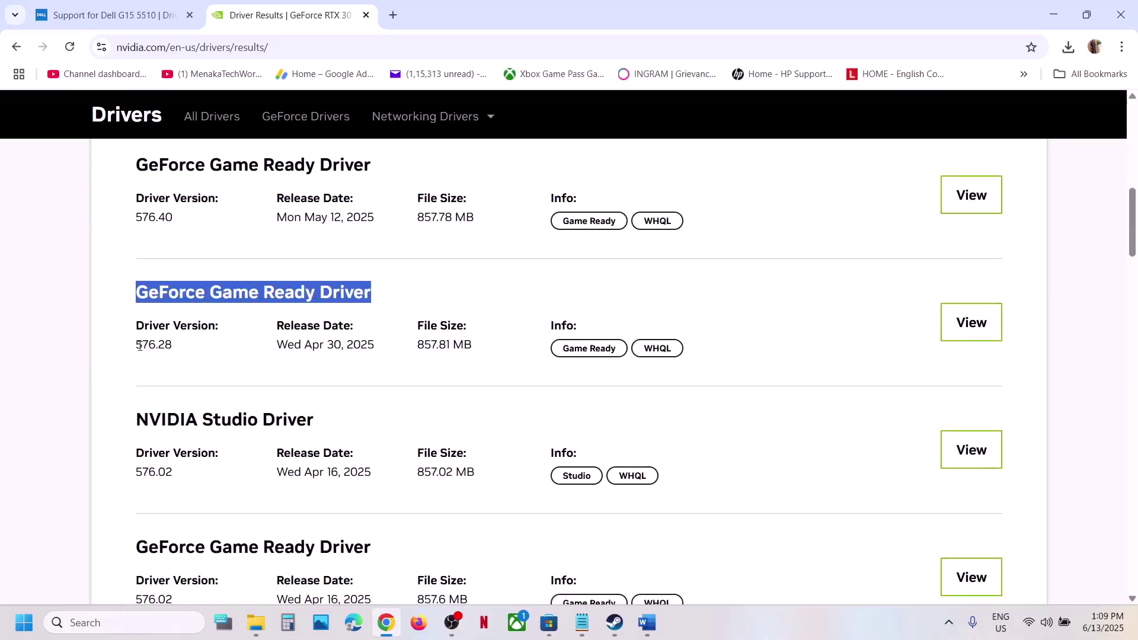
drag(137, 345, 188, 354)
click(188, 353)
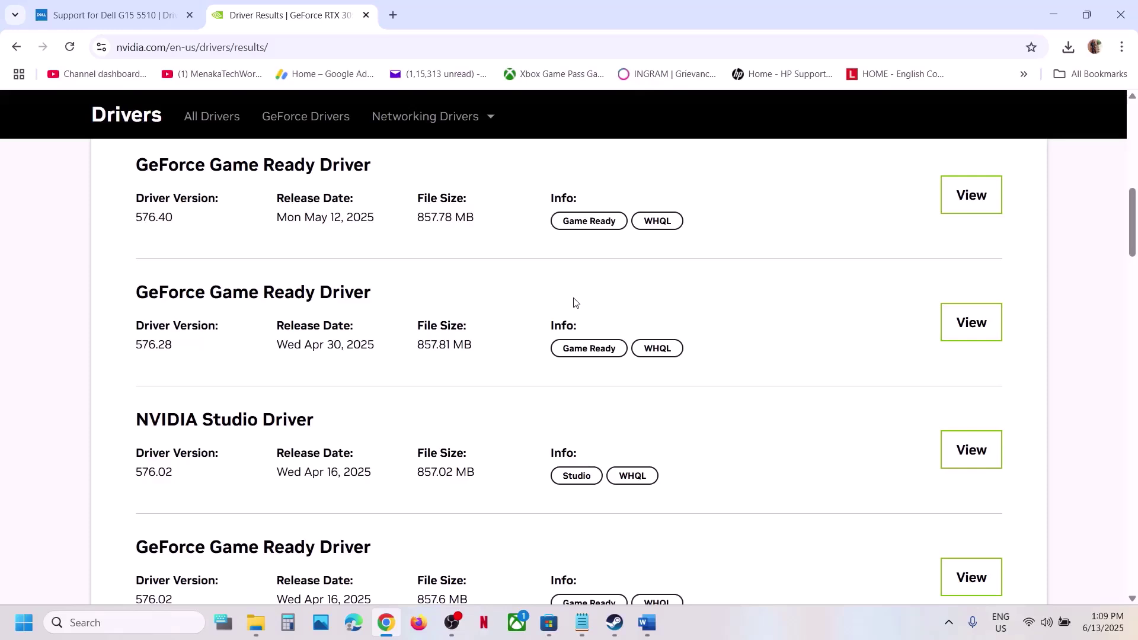
Switch to the Word document, find step 13 and highlight the words "power saver mode"
click(614, 622)
click(660, 629)
scroll(449, 394, down, 3)
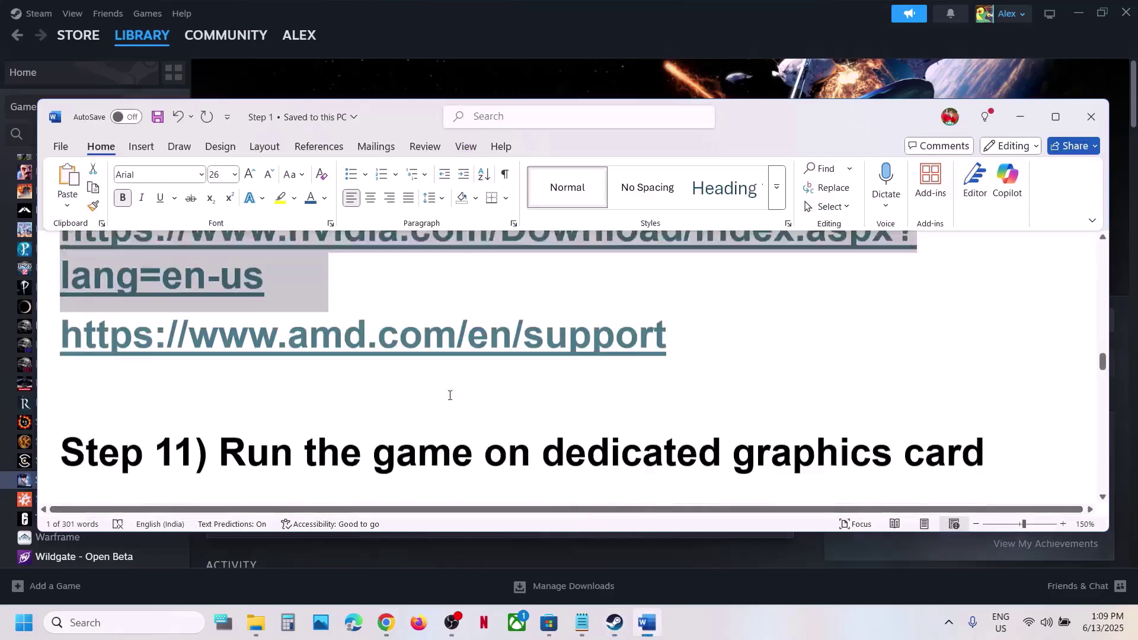
scroll(449, 393, up, 2)
scroll(449, 394, down, 4)
scroll(450, 393, down, 5)
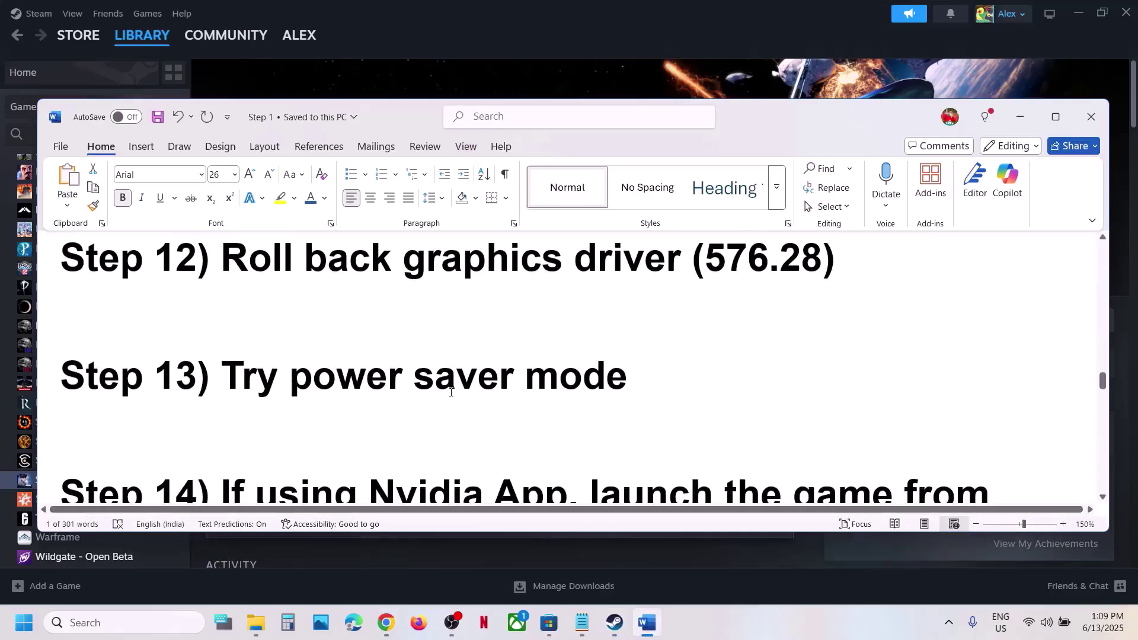
scroll(452, 389, up, 4)
scroll(440, 391, down, 2)
drag(290, 380, 616, 379)
Search Windows for Control Panel and open its Power Options under Hardware and Sound
click(136, 623)
text(control)
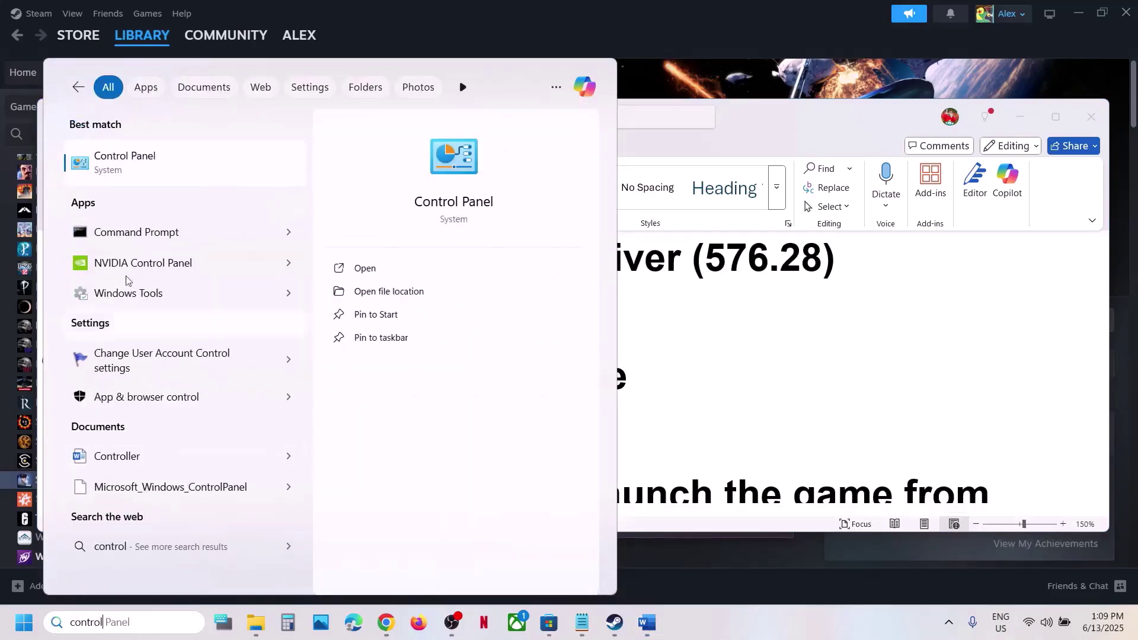
click(142, 156)
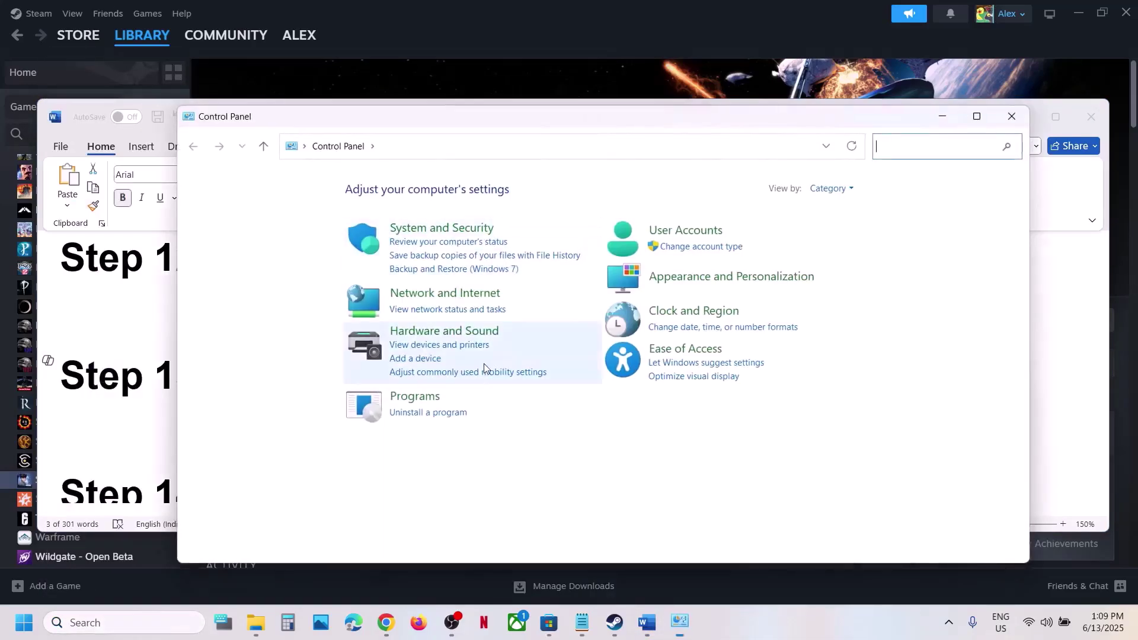
click(463, 332)
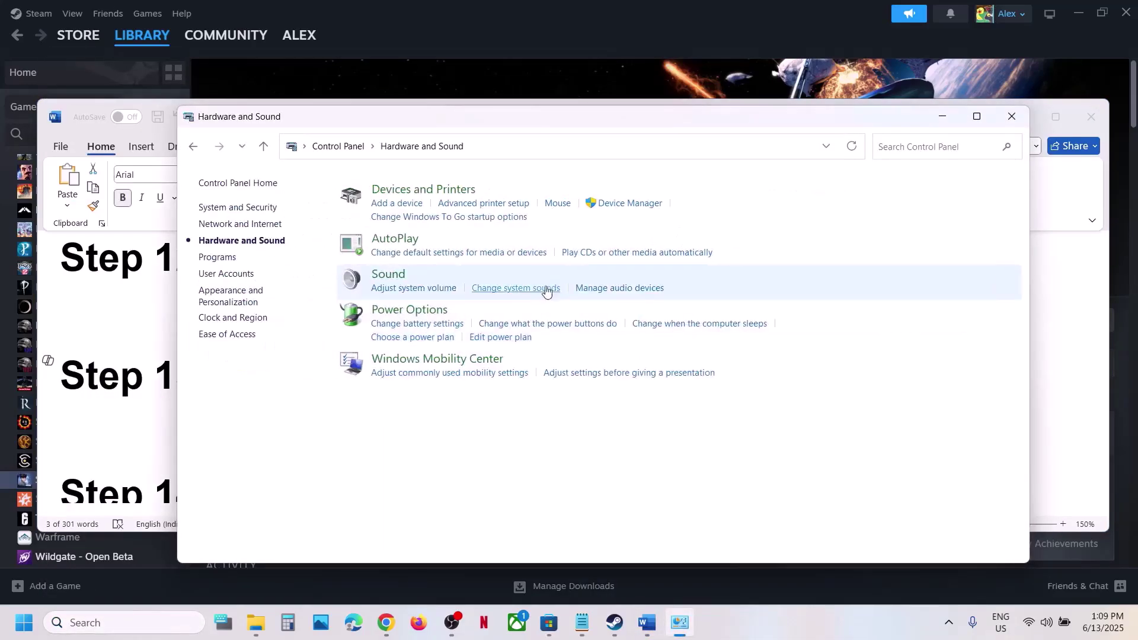
click(423, 309)
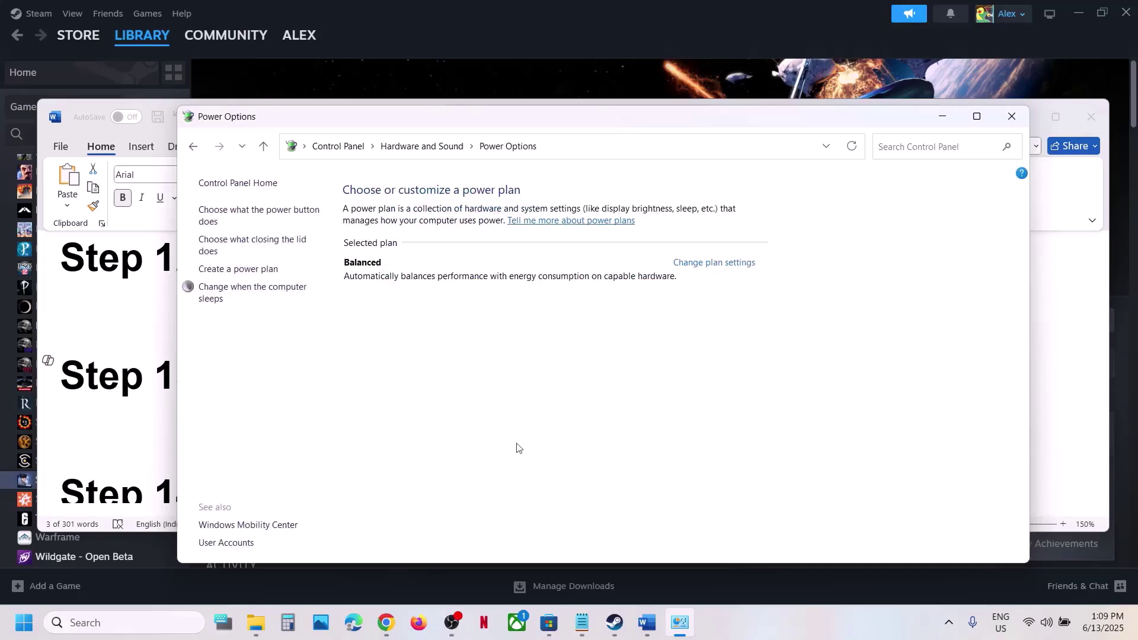
Examine the available power plans in the Power Saver.jpg reference image and return to Power Options
click(772, 638)
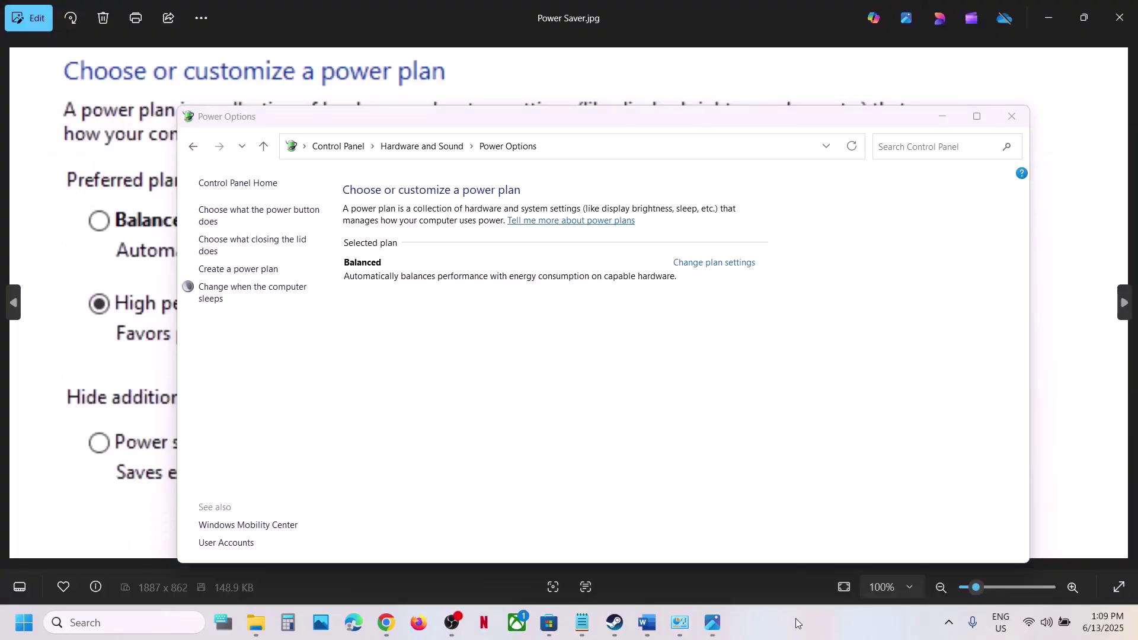
click(454, 72)
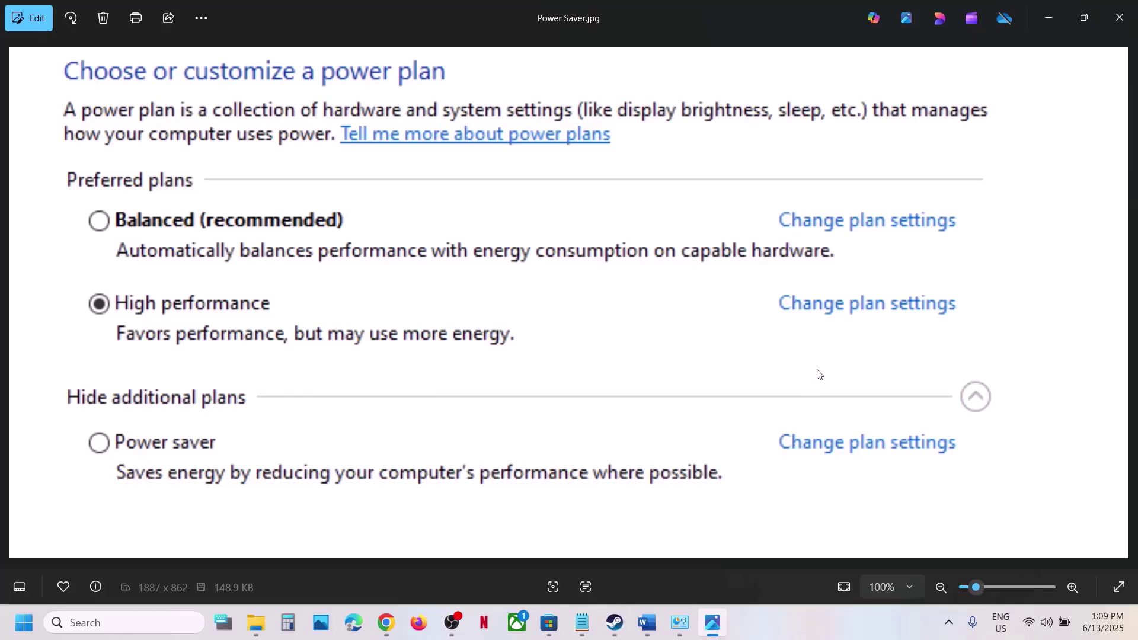
click(711, 623)
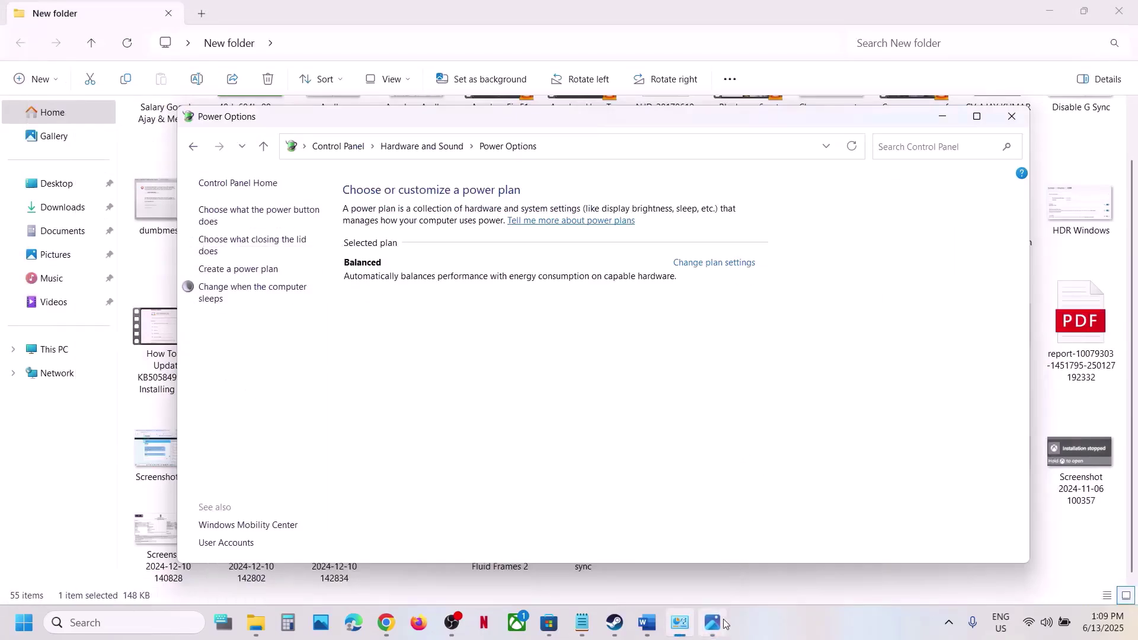
Show the Intel Extreme Tuning Utility reference image, examine the Performance Core Ratio setting up close, and close the image viewer
key(alt+Tab)
key(Left)
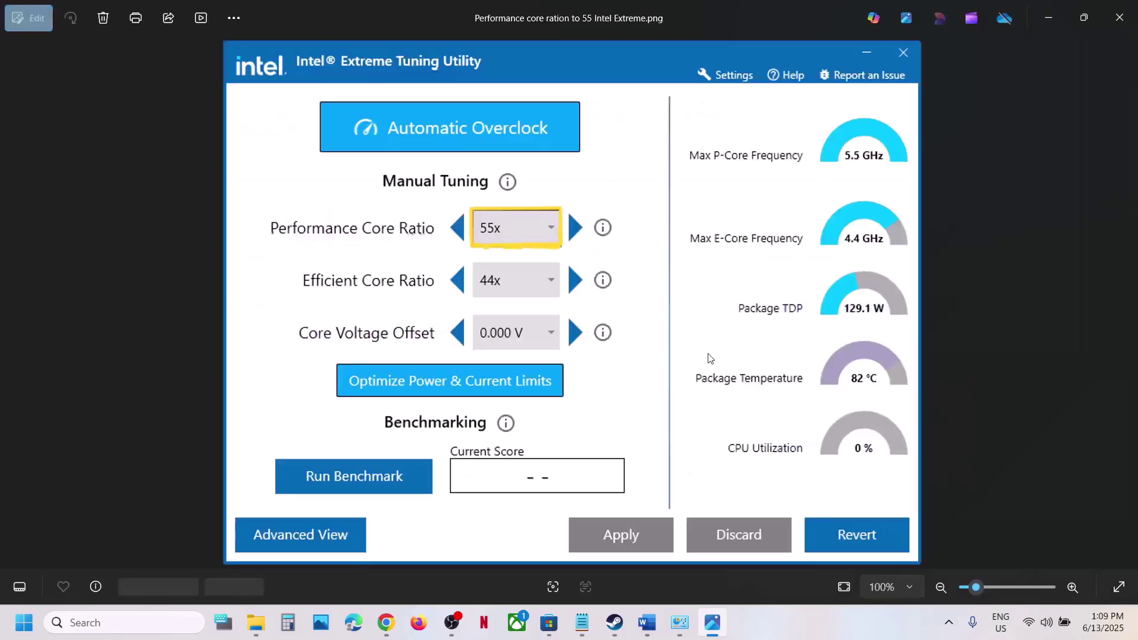
scroll(562, 378, up, 2)
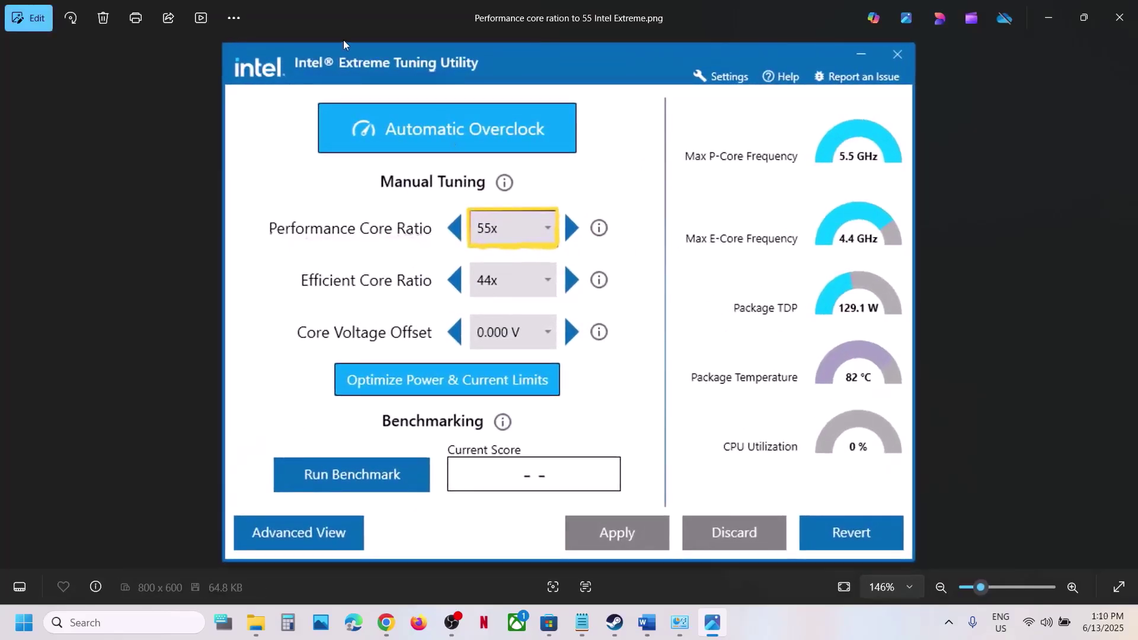
scroll(516, 220, up, 2)
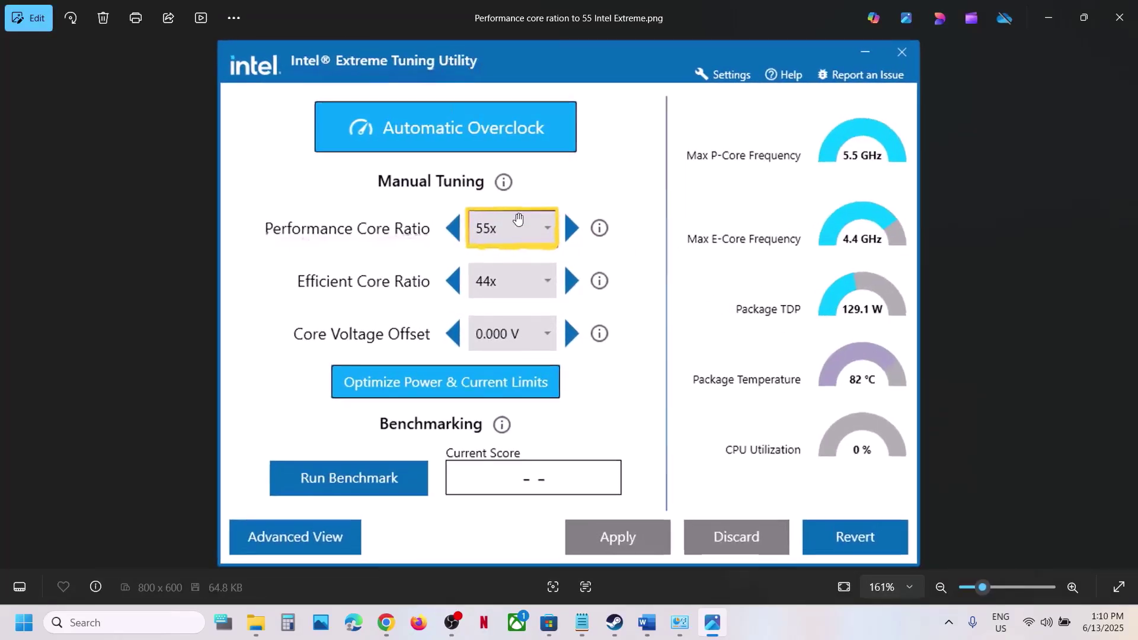
drag(581, 148, 604, 243)
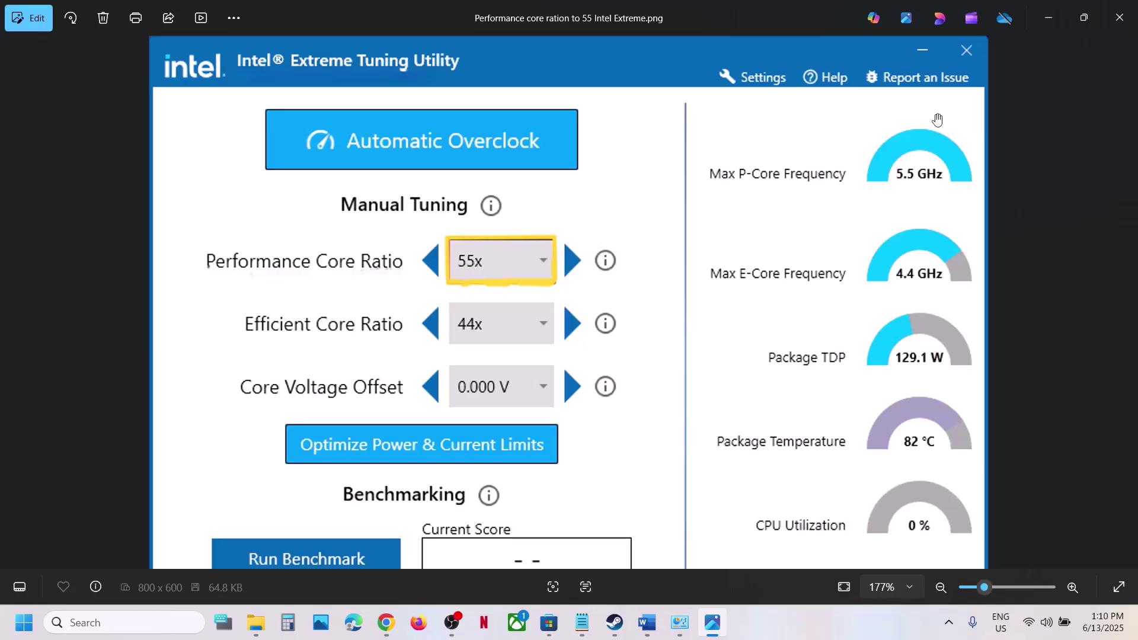
scroll(801, 493, down, 1)
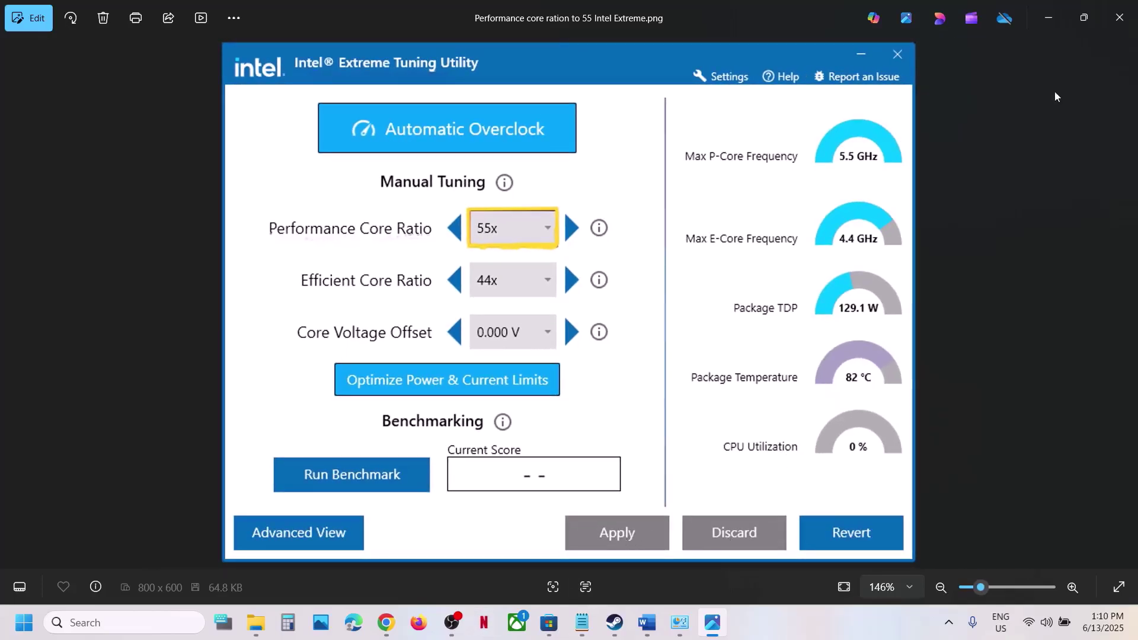
click(1124, 24)
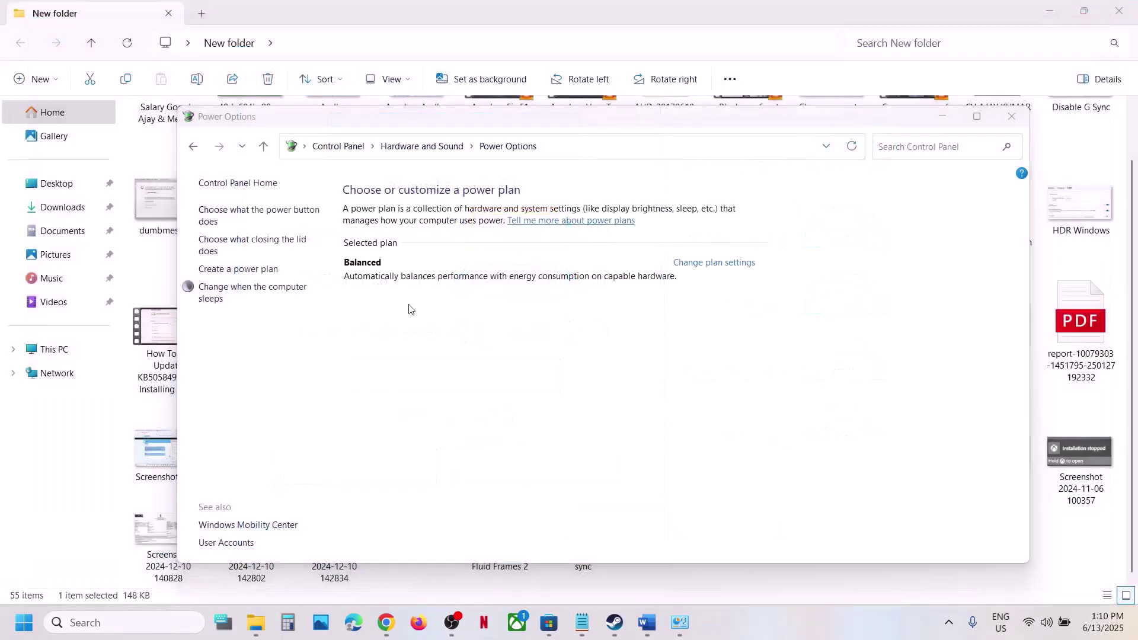
Return to the Word document and copy the words "Nvidia App" from step 14
click(646, 621)
scroll(449, 447, down, 3)
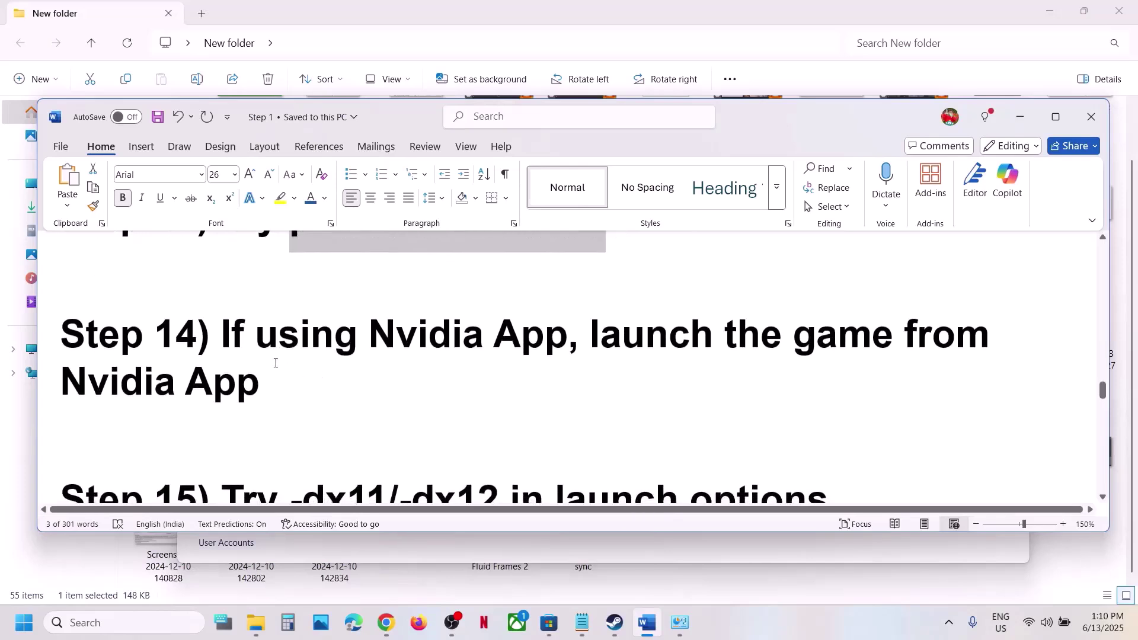
drag(222, 339, 438, 341)
key(ctrl+c)
click(262, 382)
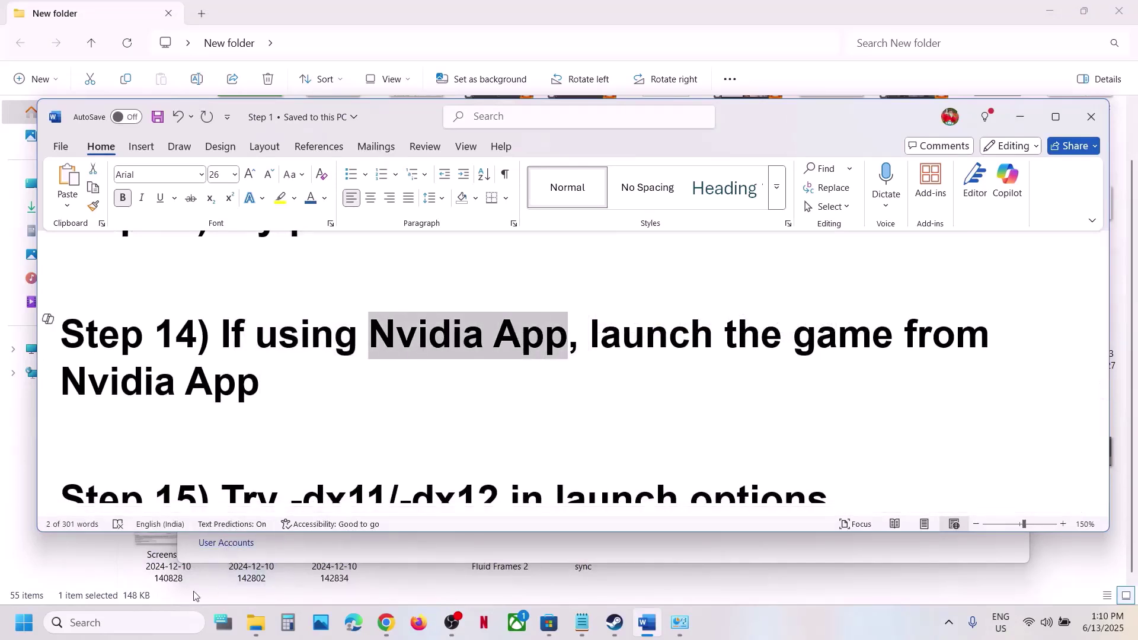
Search Windows for the copied name, launch NVIDIA App and maximize its window
click(161, 624)
key(ctrl+v)
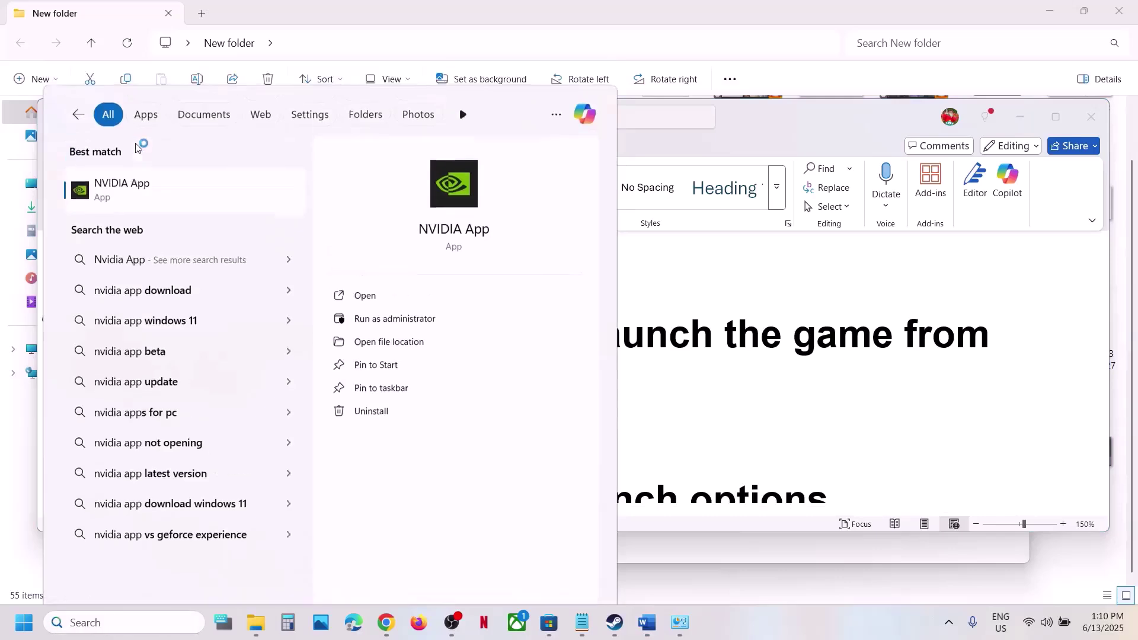
key(Return)
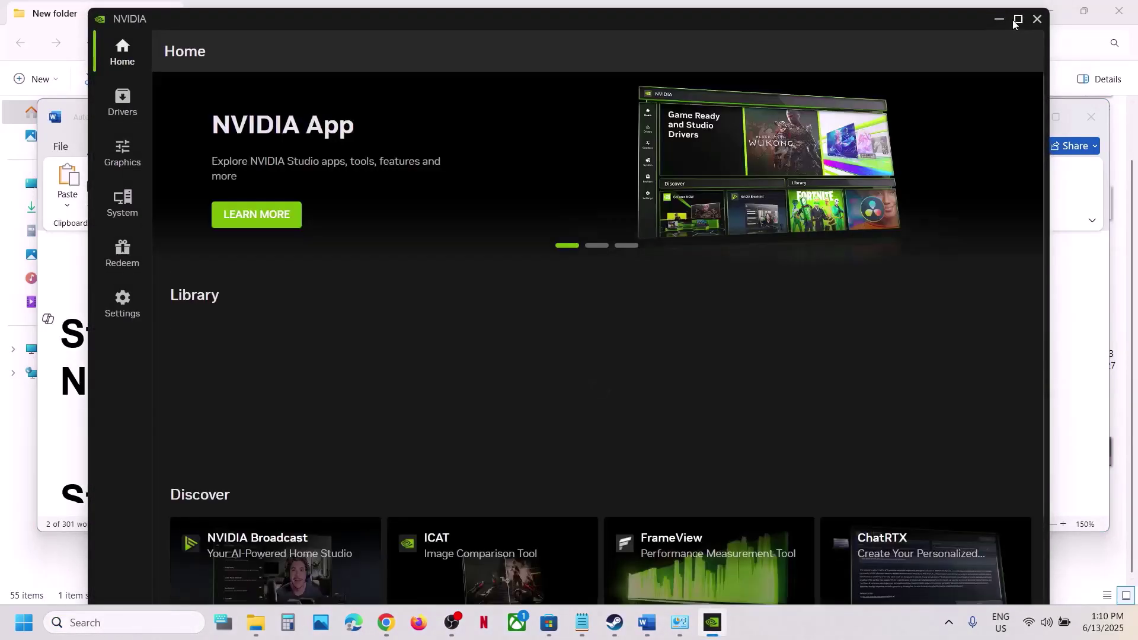
click(1015, 21)
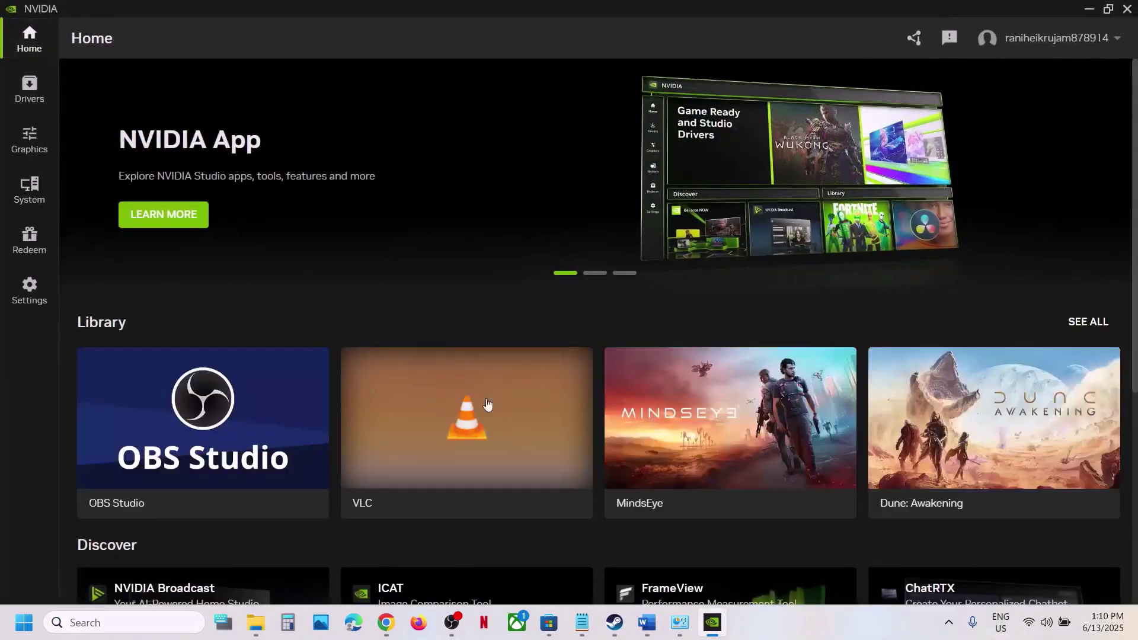
Look through the Library and Discover sections on the NVIDIA App home page
mouse_move(879, 379)
scroll(784, 330, down, 3)
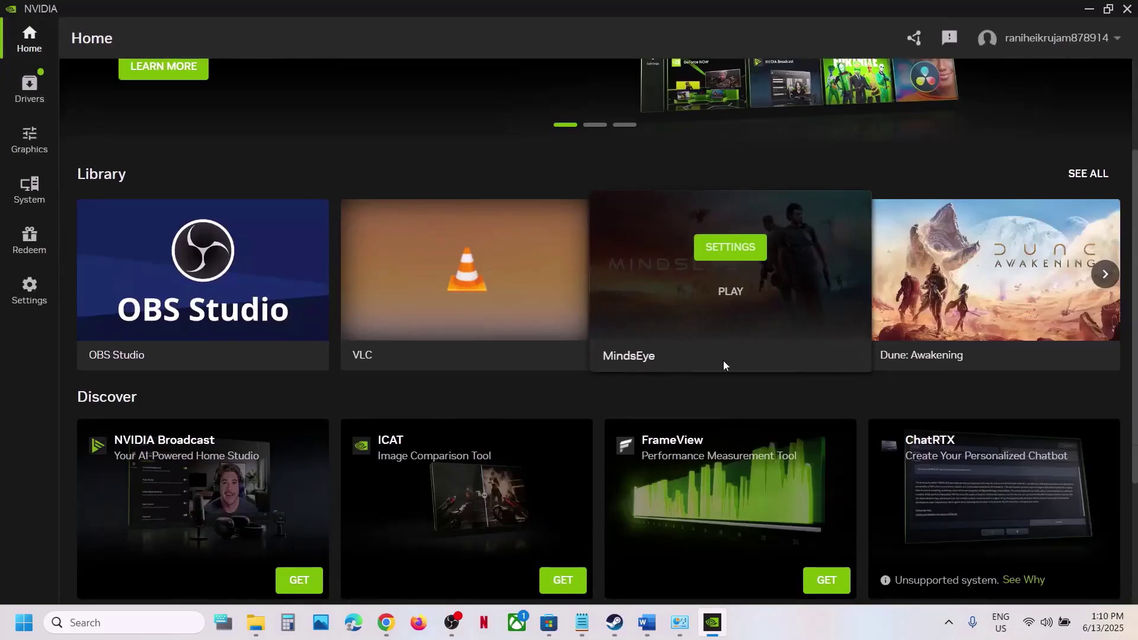
scroll(473, 389, down, 4)
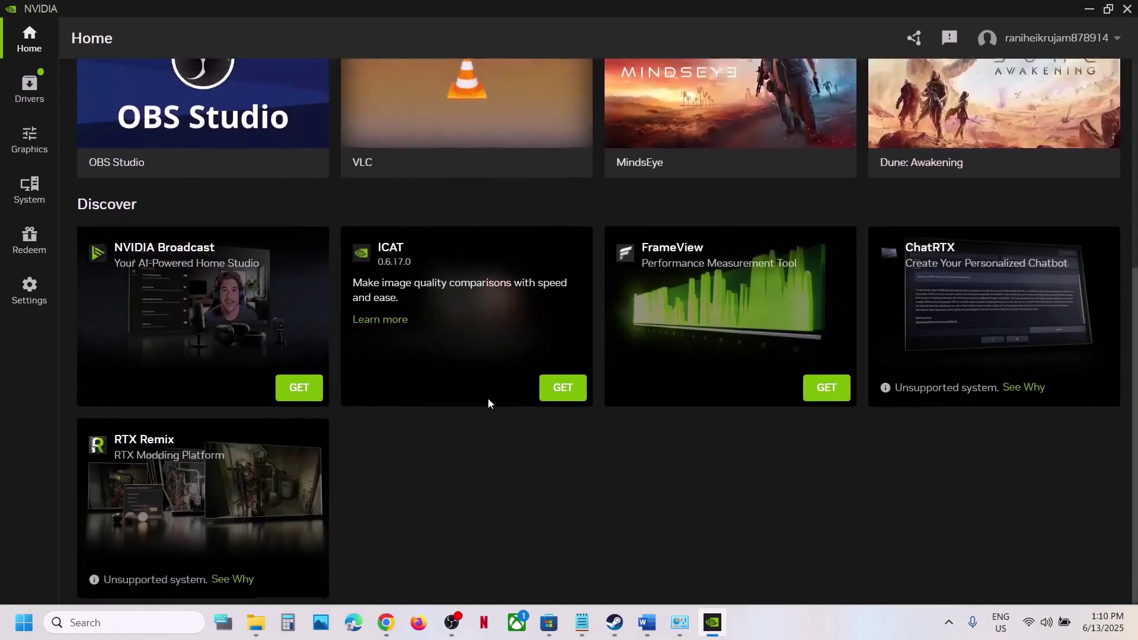
scroll(491, 402, up, 7)
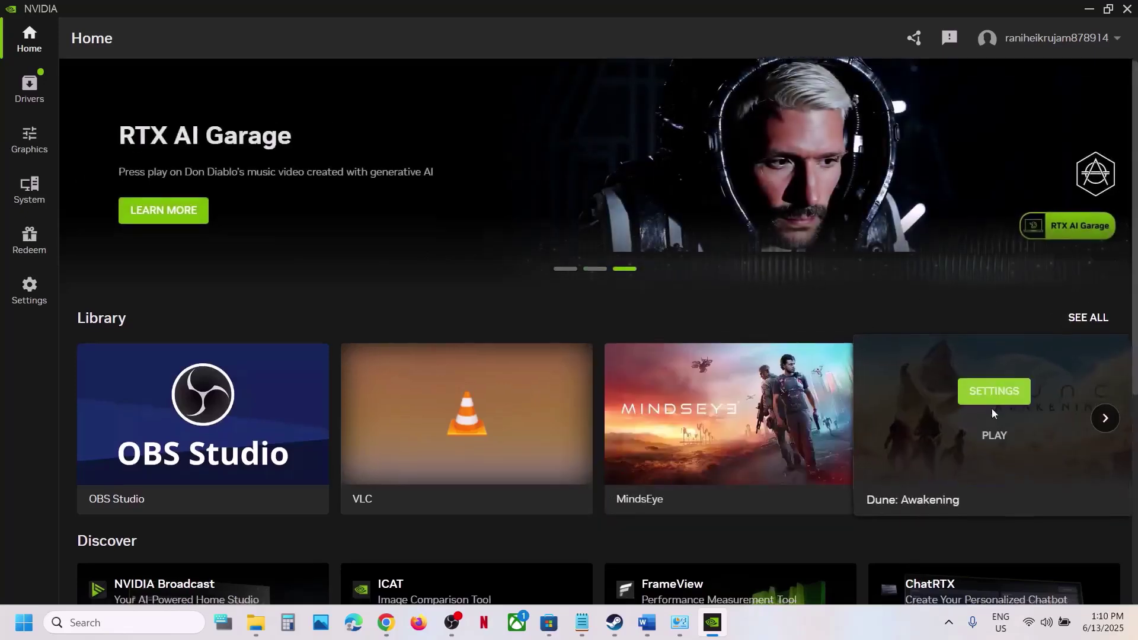
scroll(529, 385, down, 4)
scroll(571, 422, up, 4)
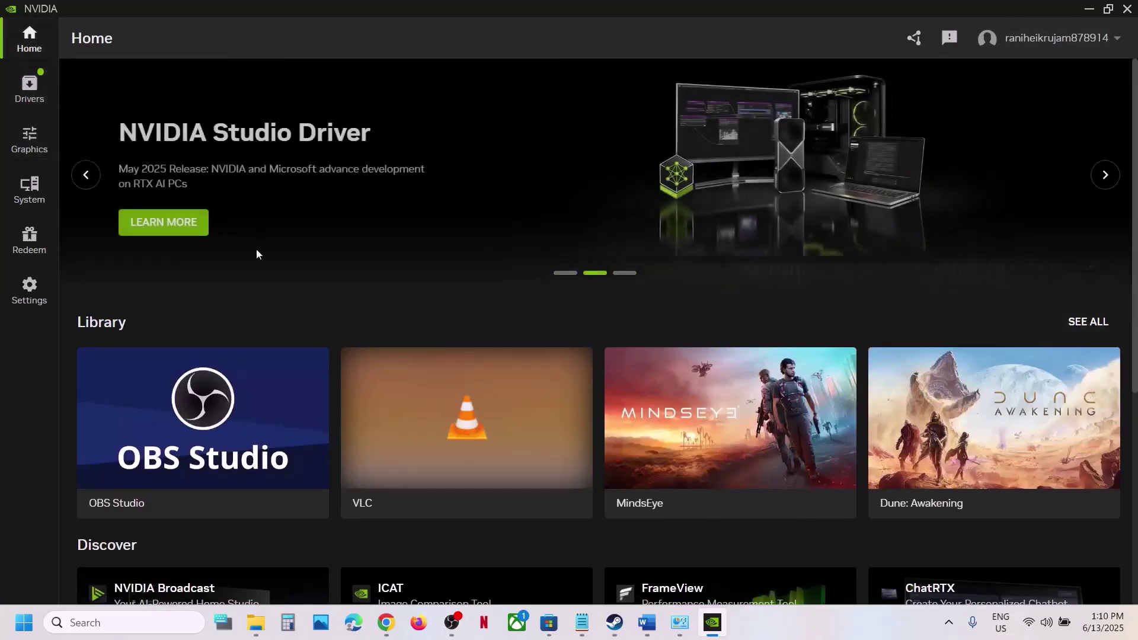
Check the account menu, and show the Stellar Blade program settings from the full library list
mouse_move(257, 387)
click(1056, 38)
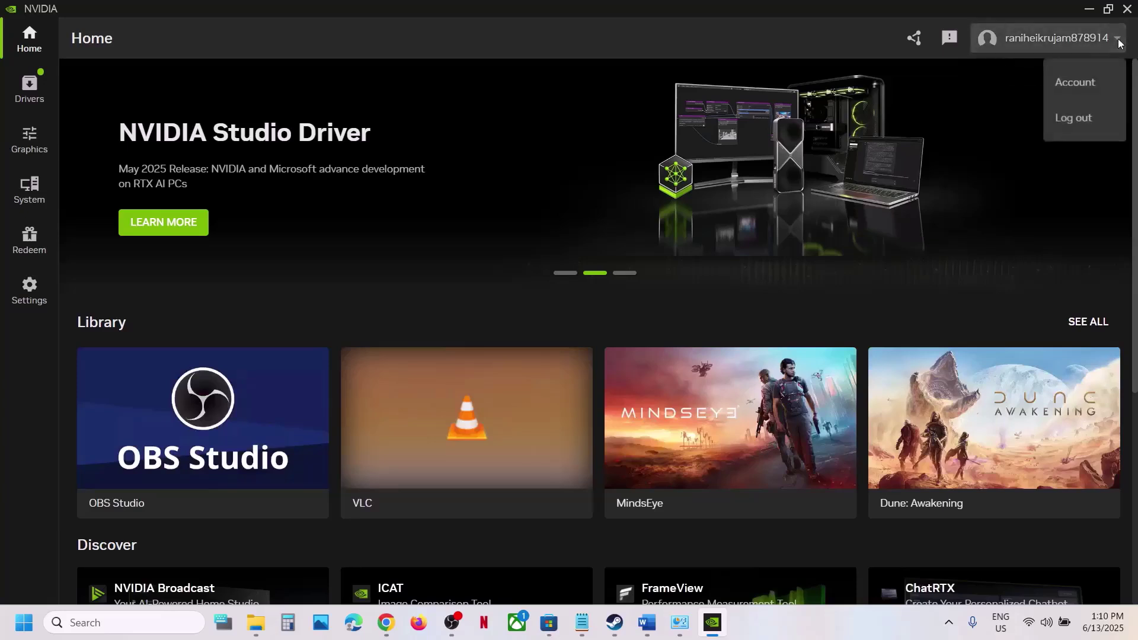
click(1072, 321)
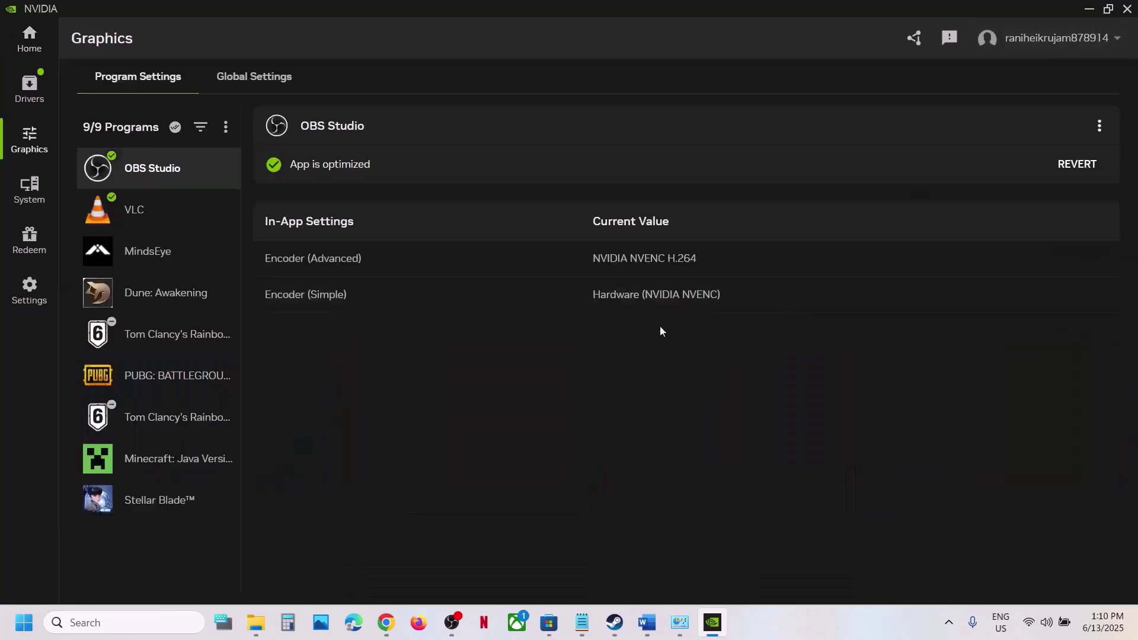
click(147, 509)
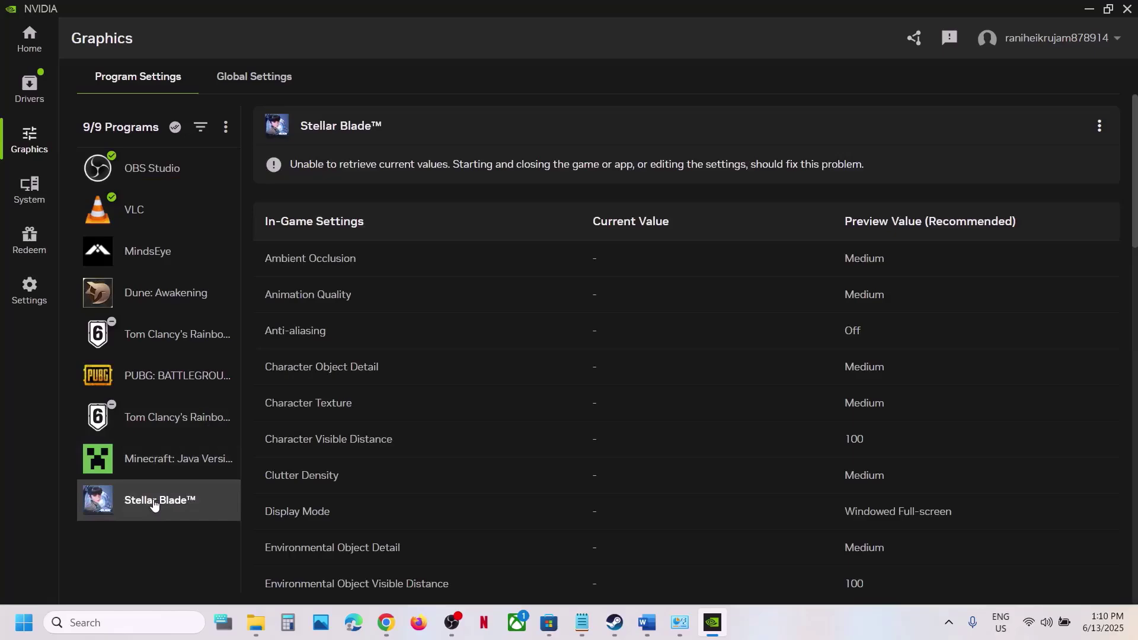
Return to the NVIDIA App home page and examine the Play option on the library's game tiles
click(29, 37)
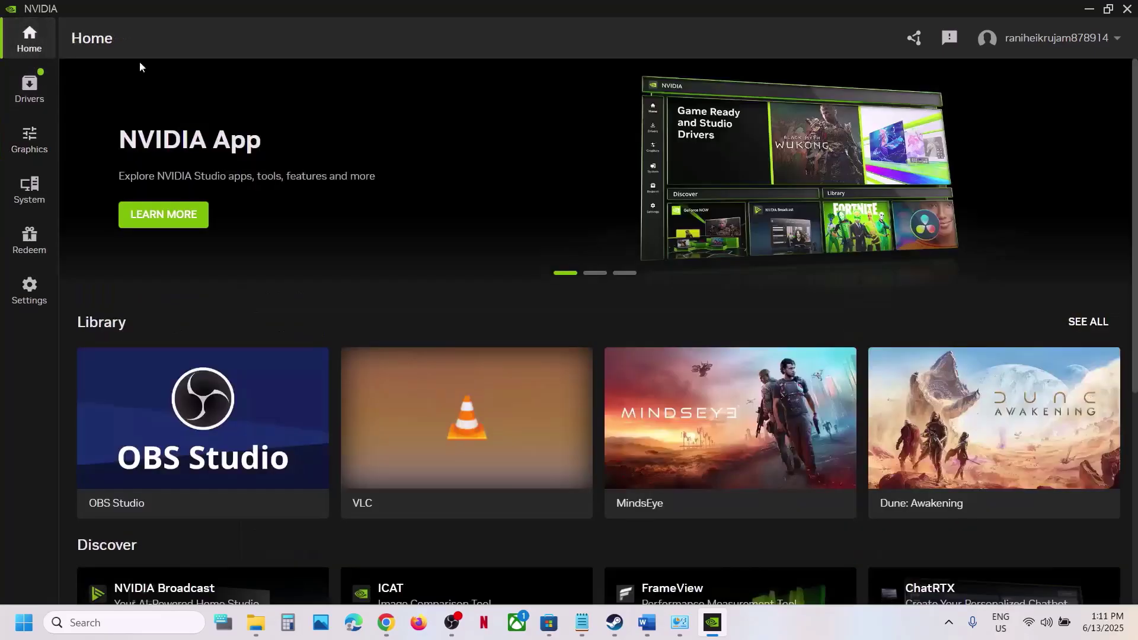
scroll(591, 347, down, 5)
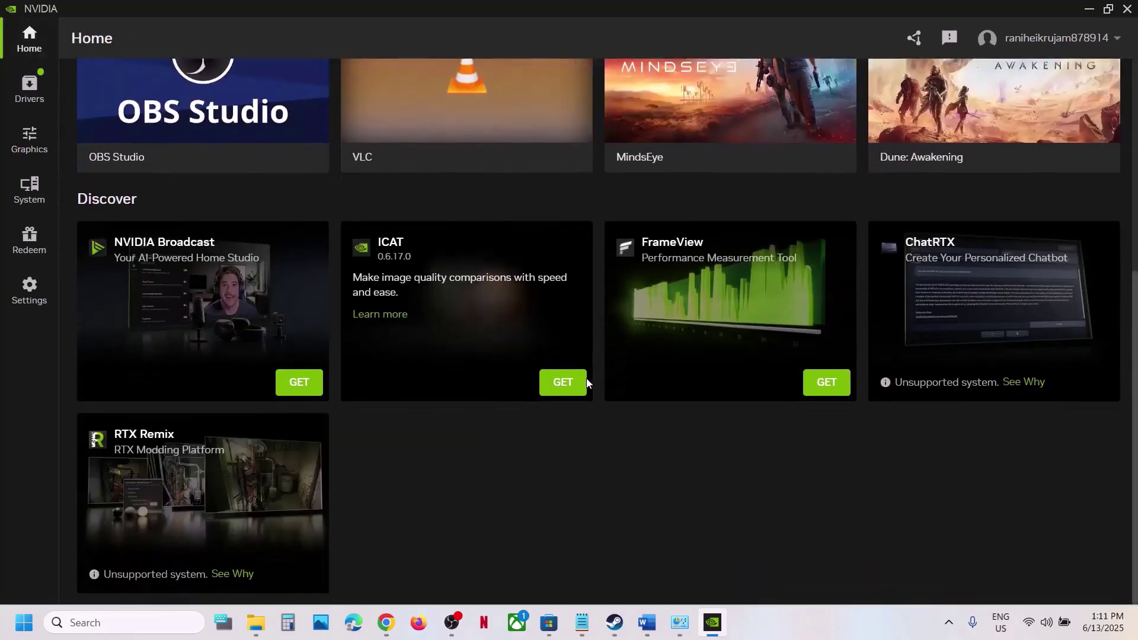
scroll(555, 479, up, 5)
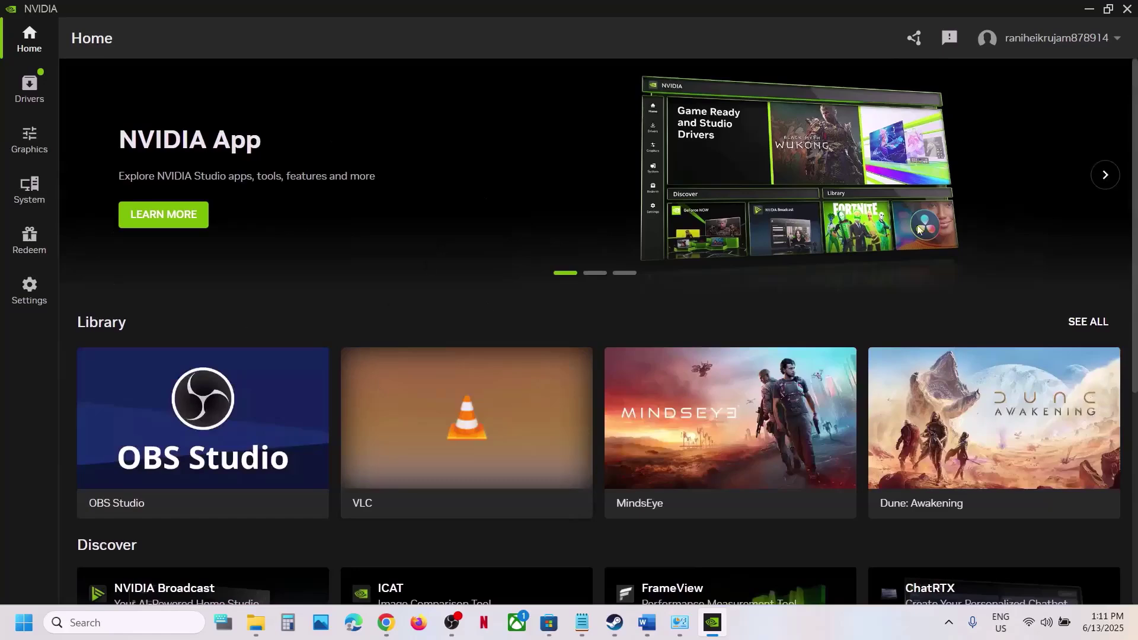
scroll(773, 336, down, 3)
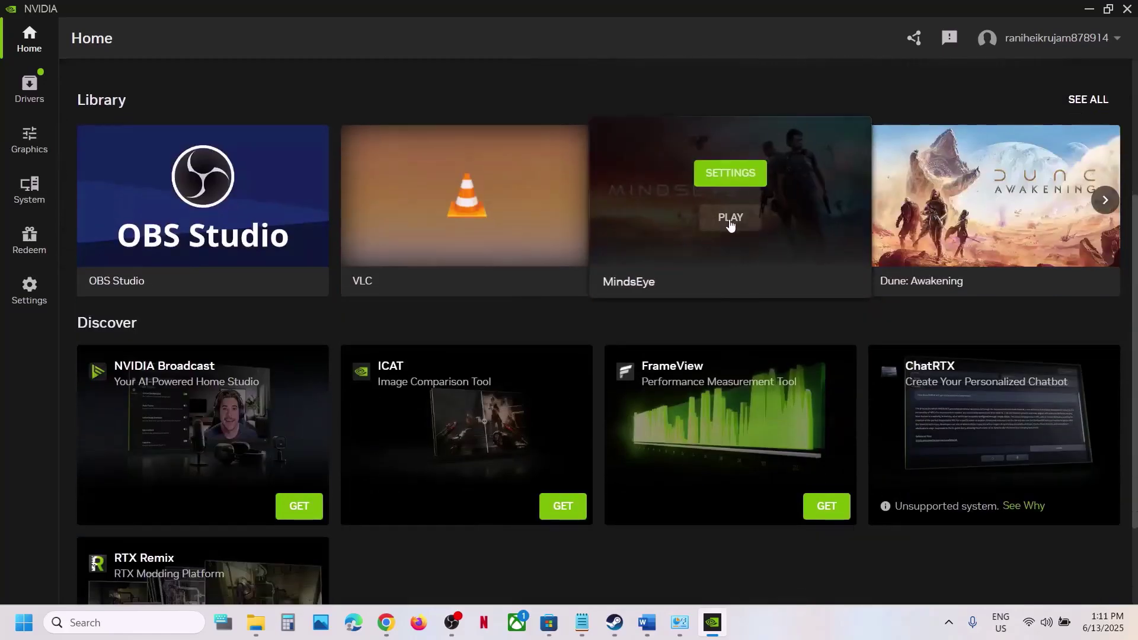
scroll(731, 231, up, 3)
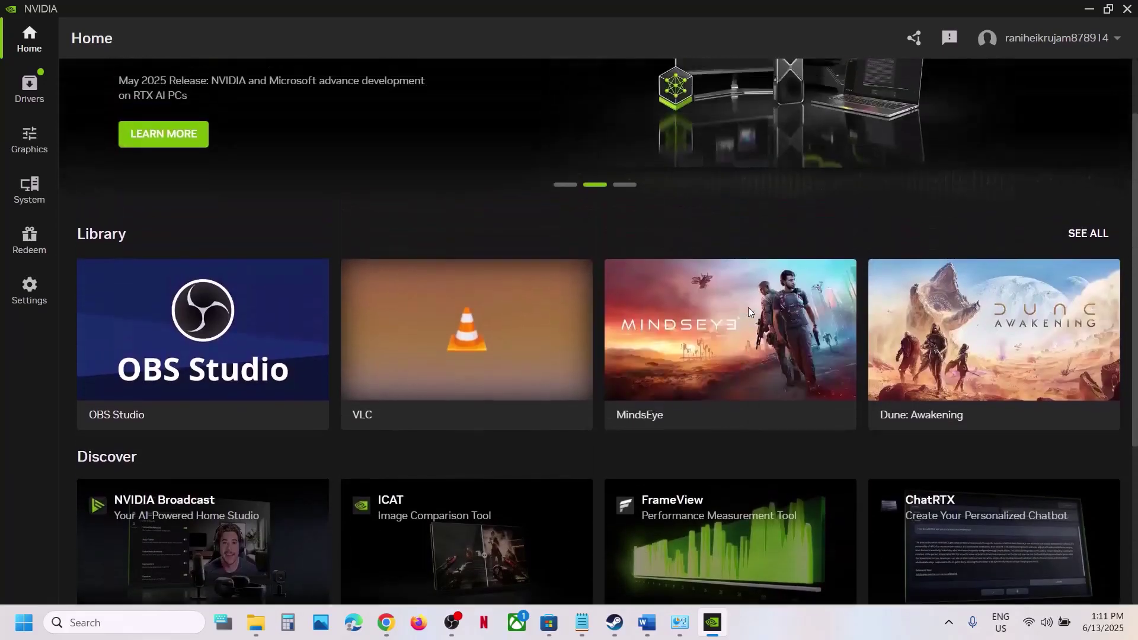
scroll(795, 378, down, 2)
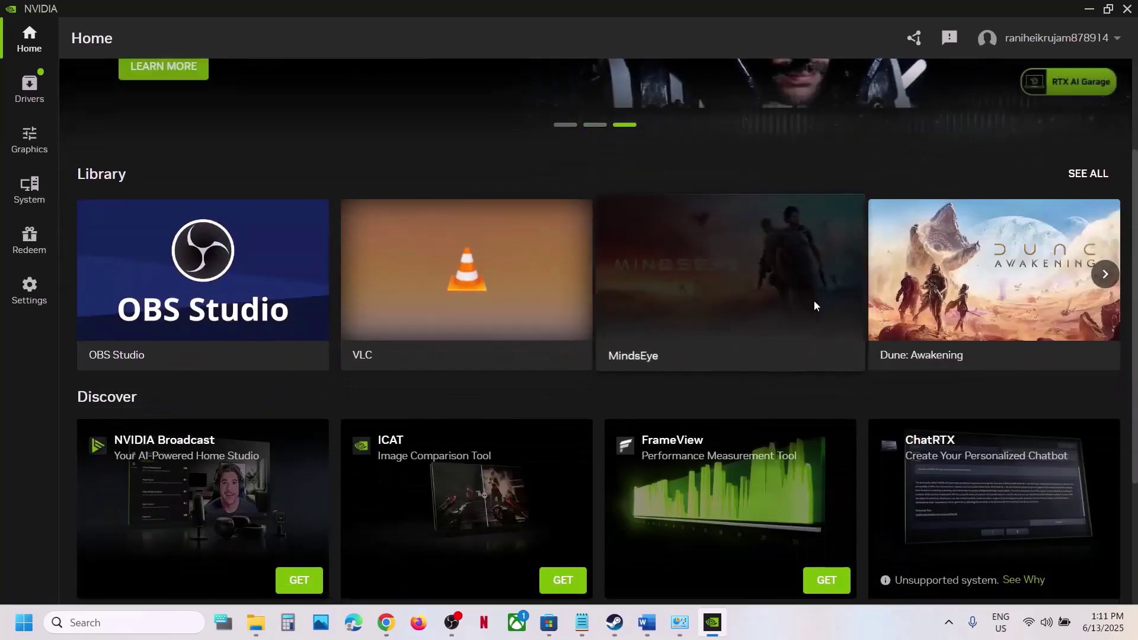
Minimize NVIDIA App and highlight the -dx11/-dx12 instruction under Step 15 of the troubleshooting document
click(1089, 9)
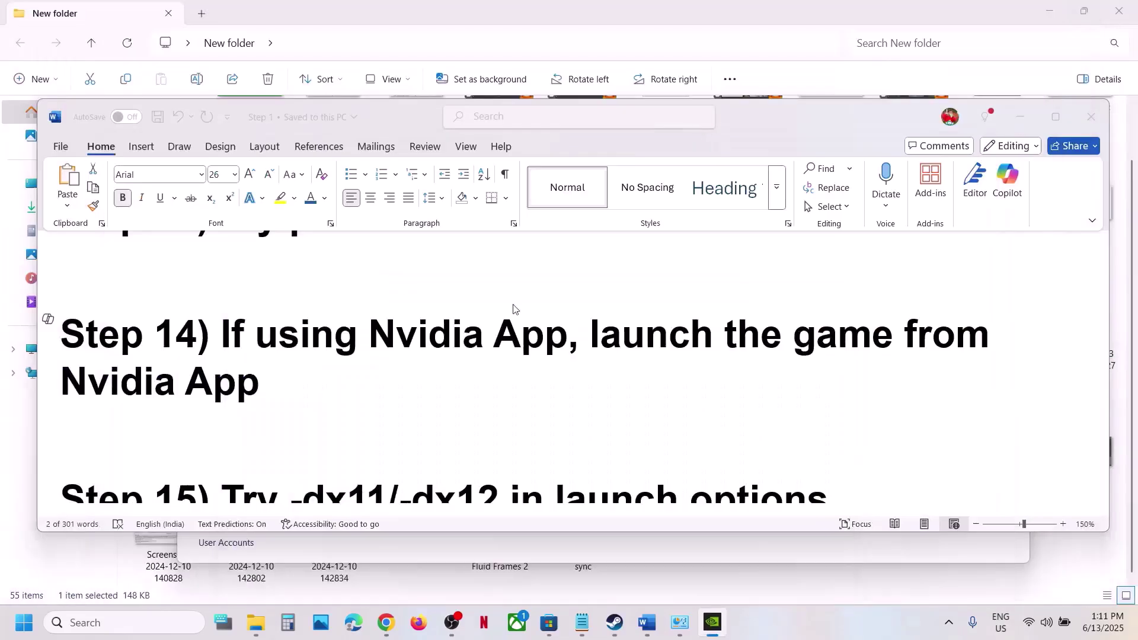
scroll(413, 401, down, 3)
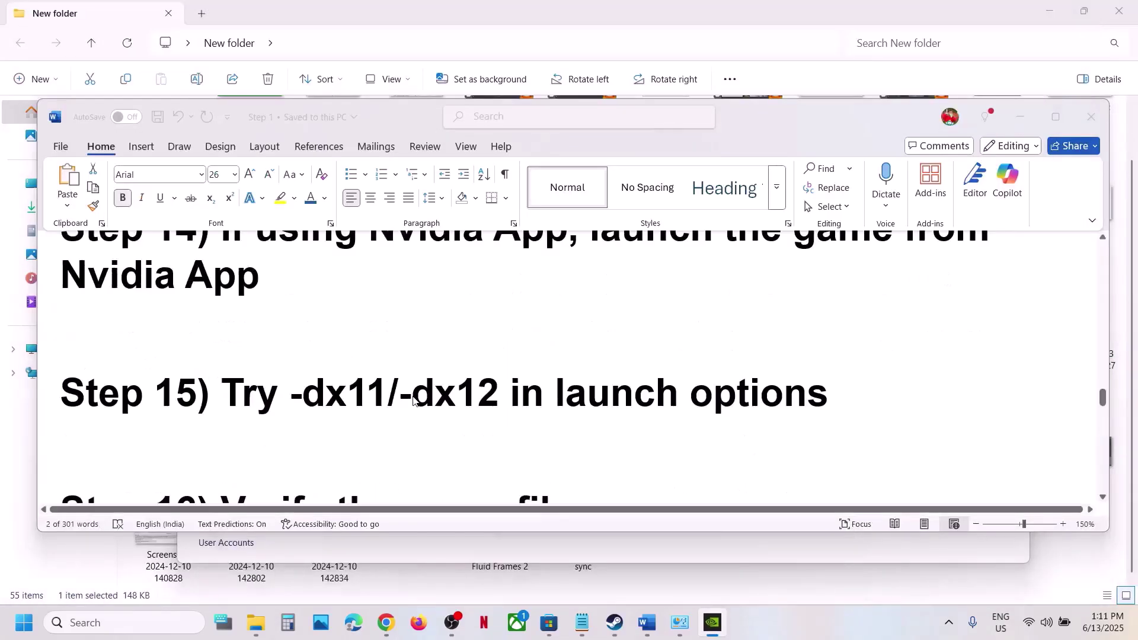
drag(290, 392, 434, 396)
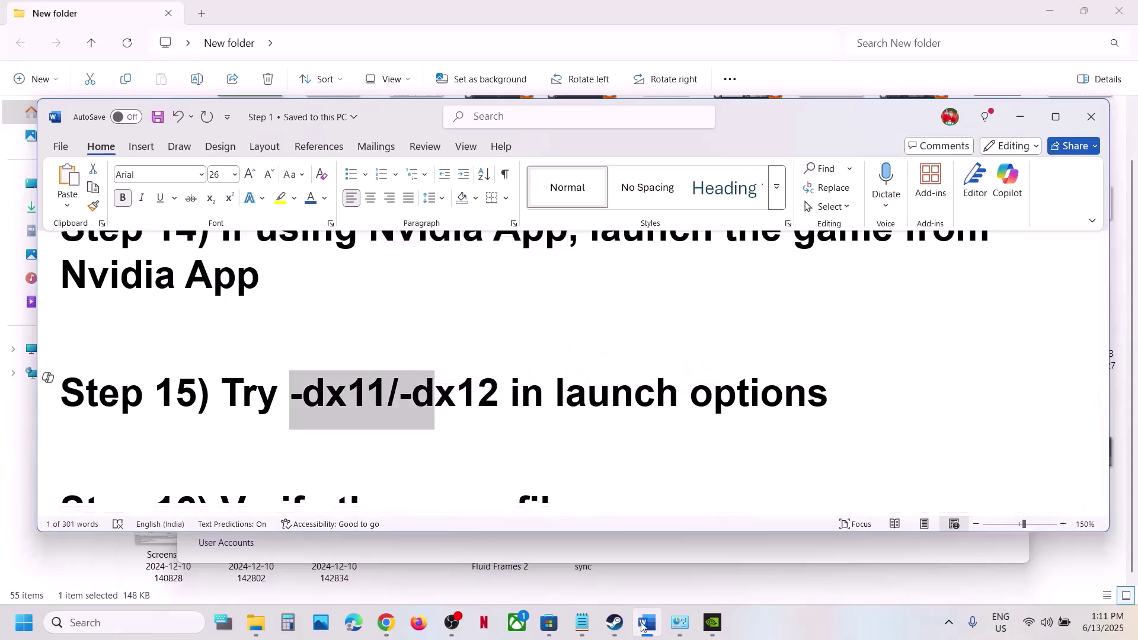
Switch to Steam, open the Stellar Blade properties and enter -dx12 as the launch option
click(615, 623)
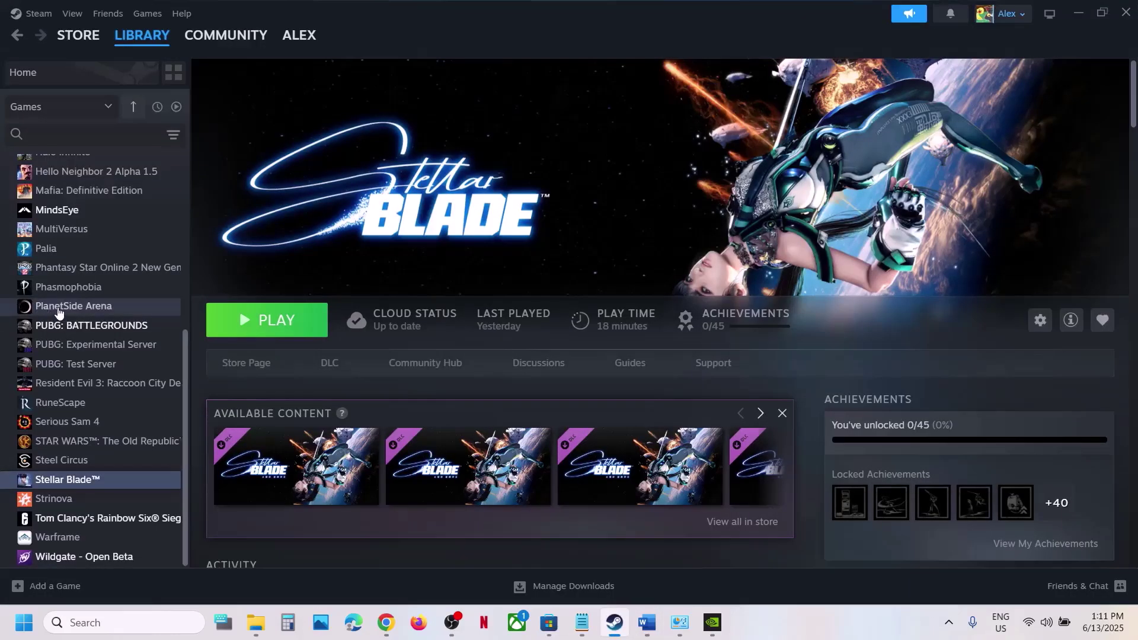
right_click(60, 307)
right_click(51, 480)
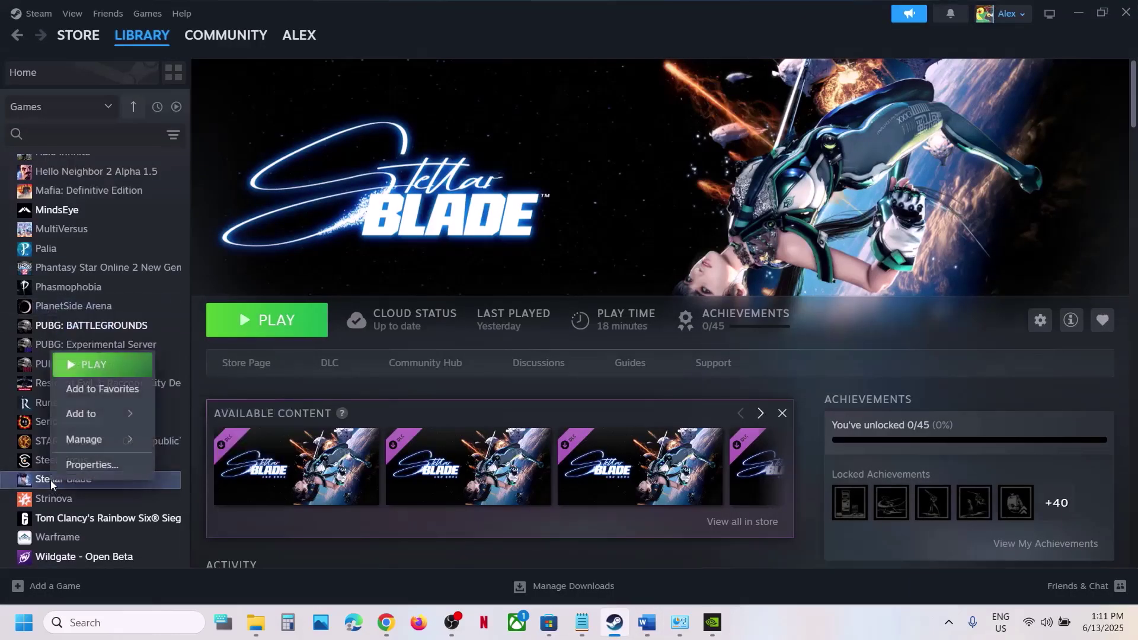
click(101, 464)
click(459, 346)
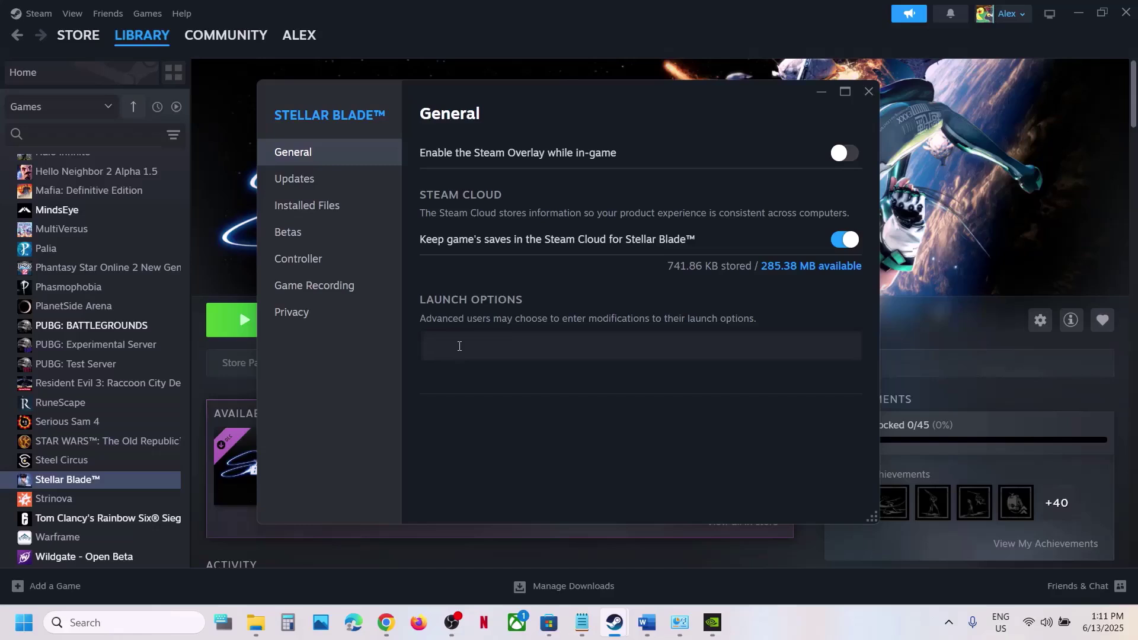
text(-dx12)
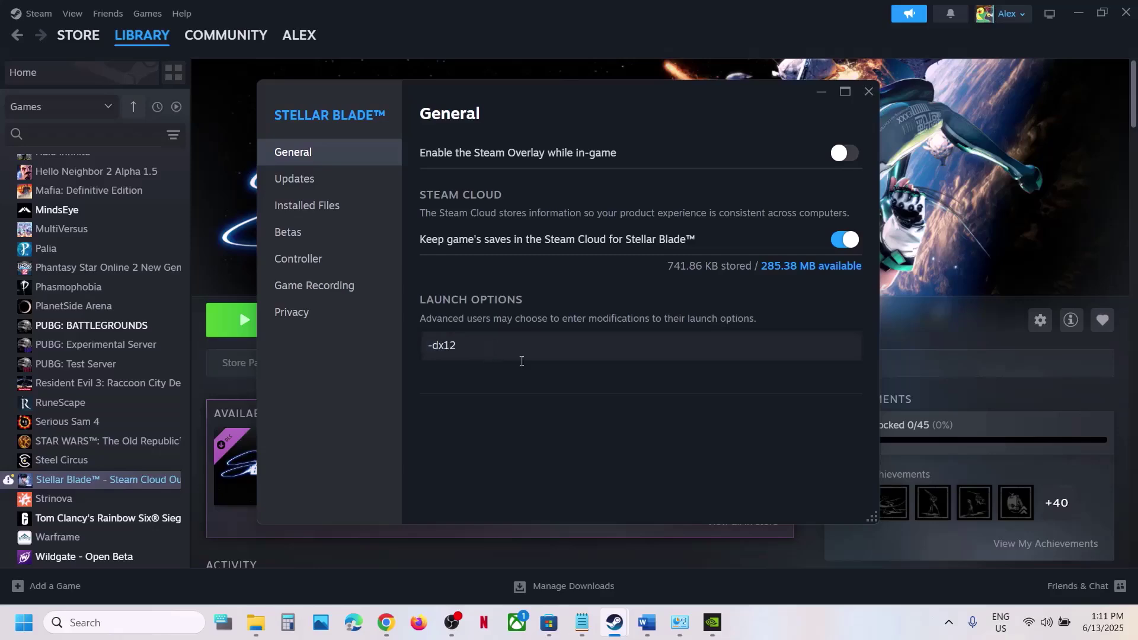
Clear the Stellar Blade launch options and close the properties window
key(ctrl+a)
key(BackSpace)
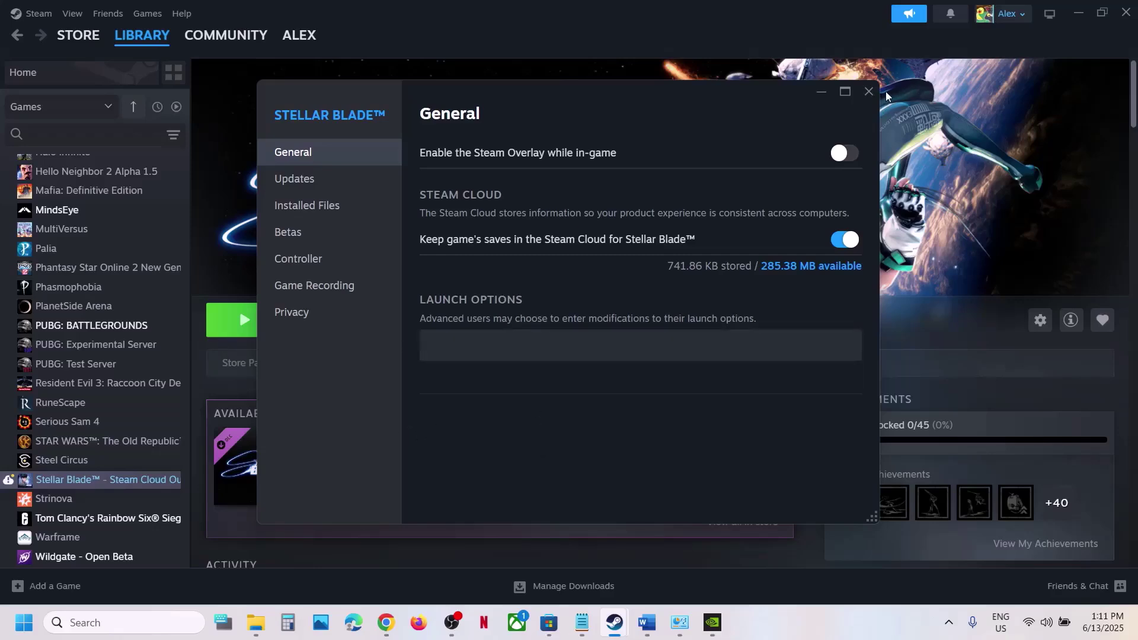
click(869, 91)
Return to the Word document and highlight the Step 16 instruction about verifying the game files
click(646, 622)
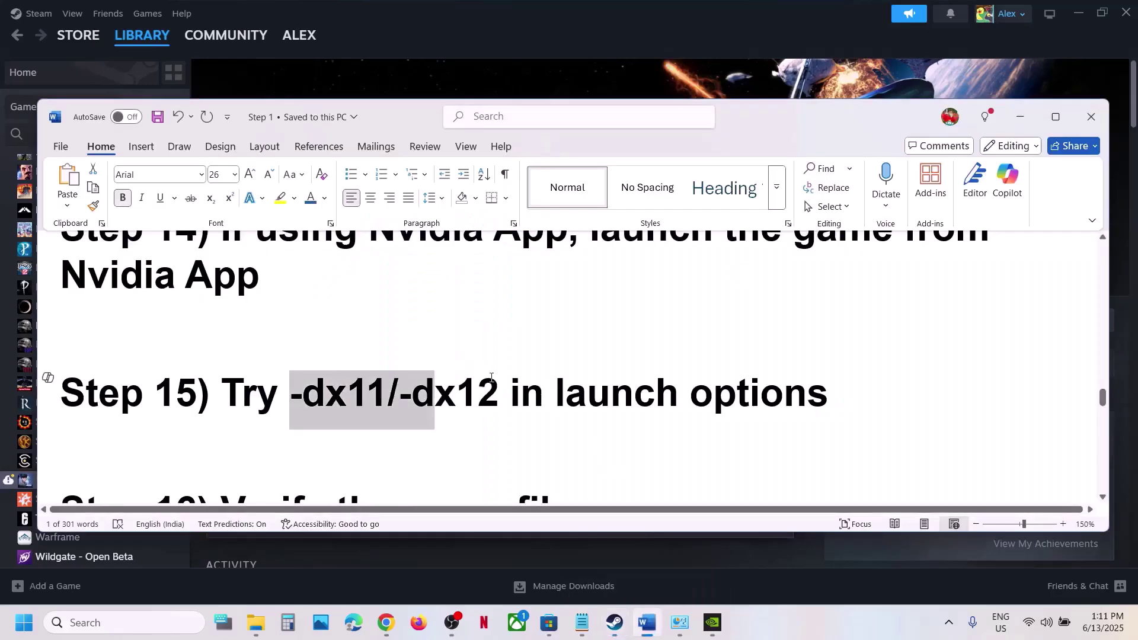
scroll(491, 377, down, 2)
drag(222, 405, 593, 409)
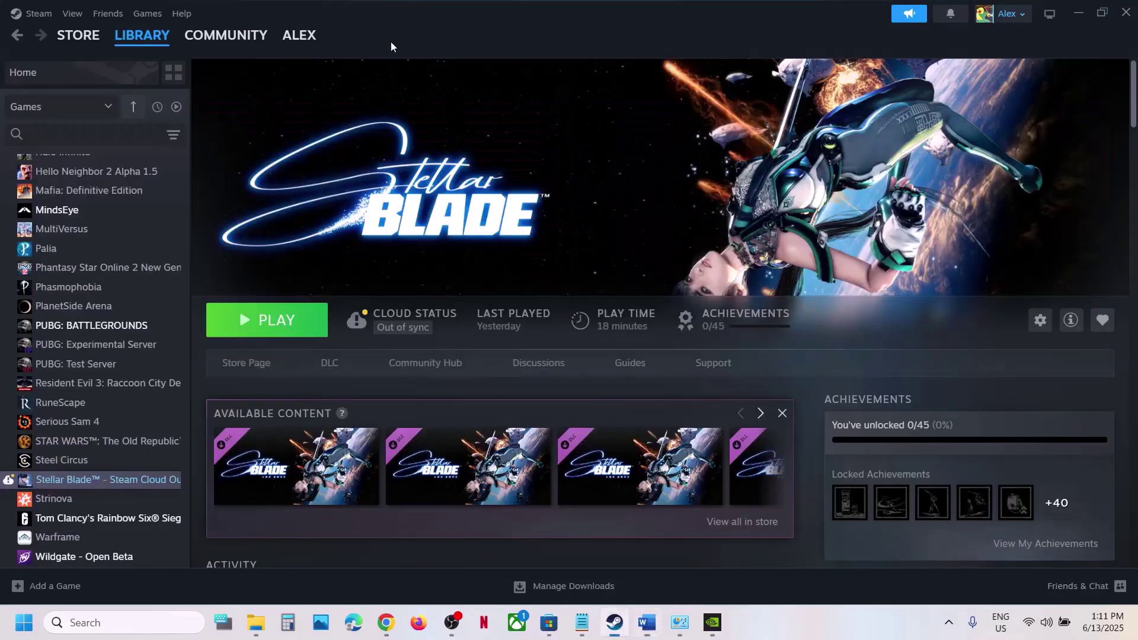
In Steam, show the Verify integrity of game files option in the Stellar Blade properties, and close the window
click(390, 41)
right_click(88, 483)
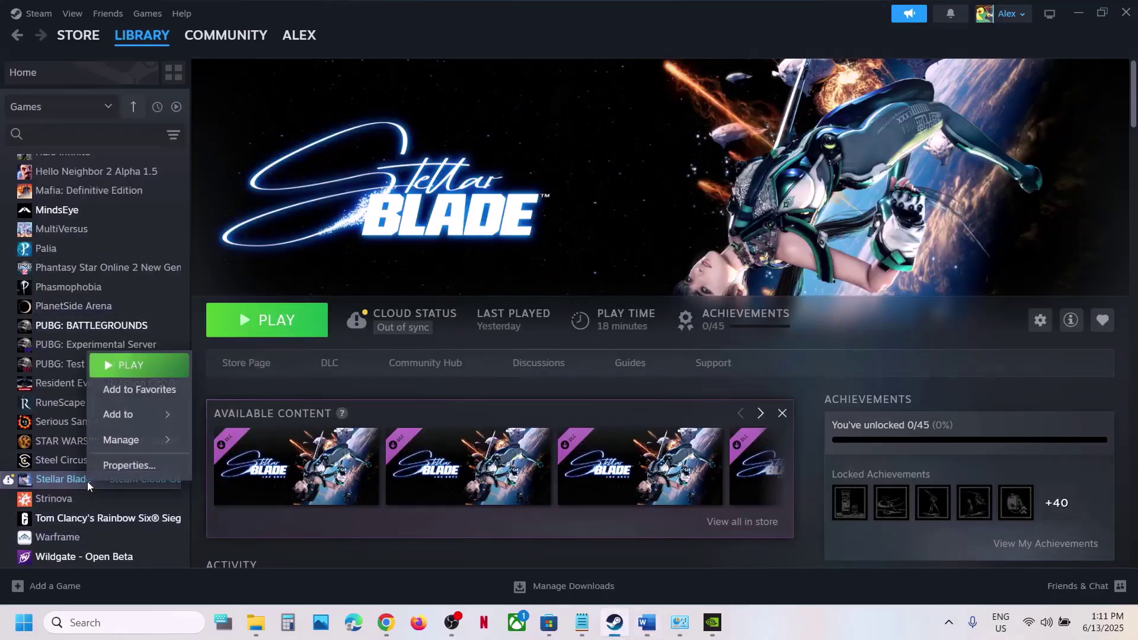
click(121, 468)
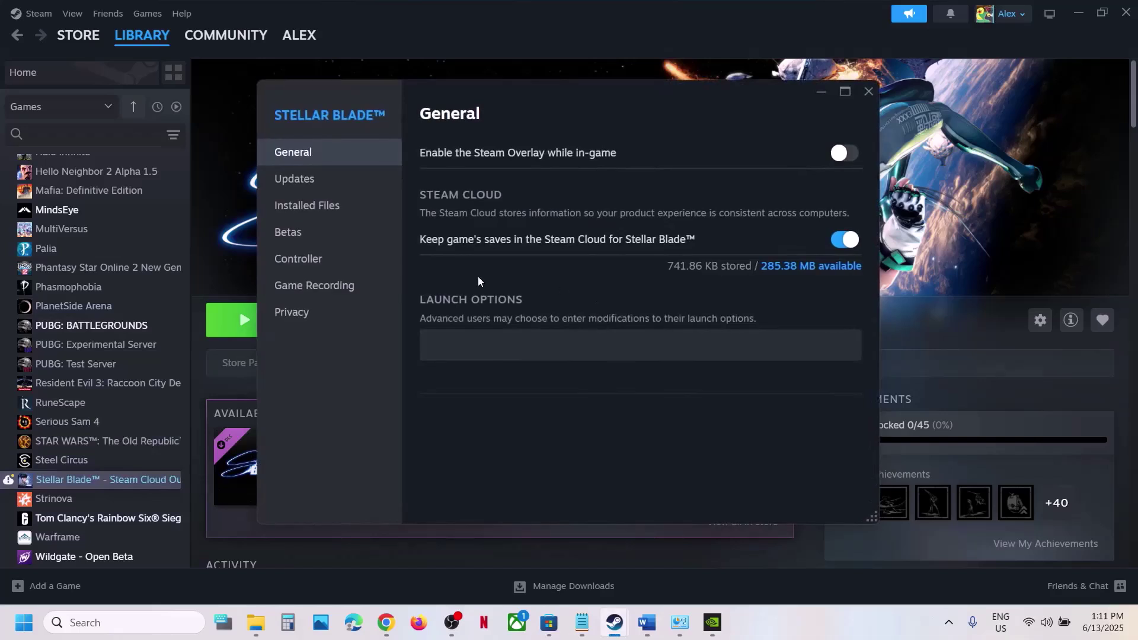
click(336, 207)
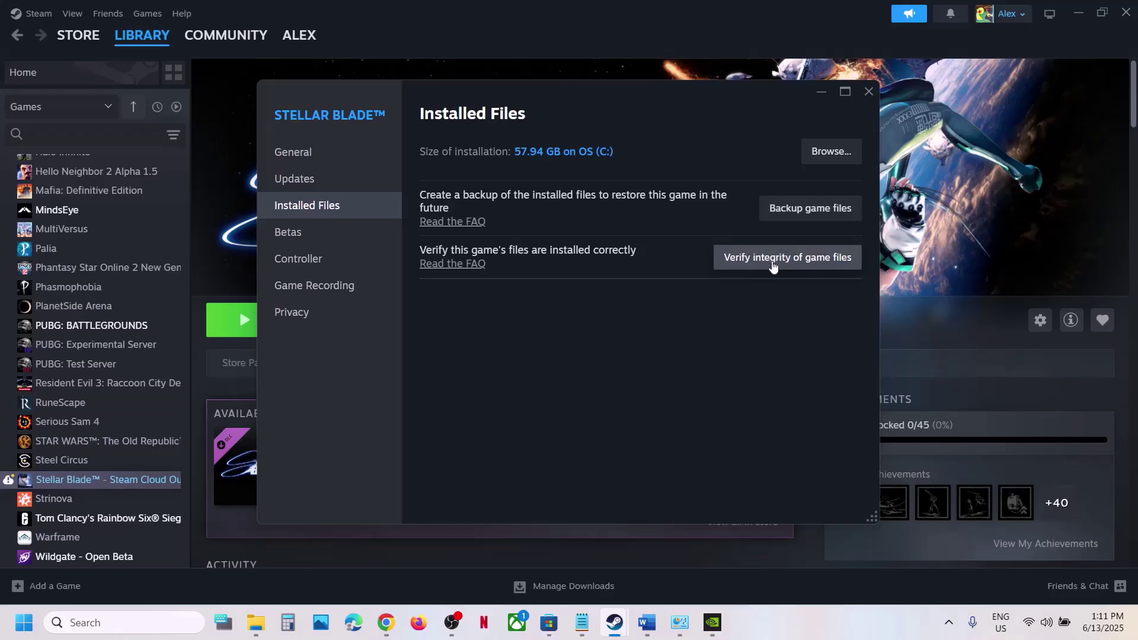
click(863, 96)
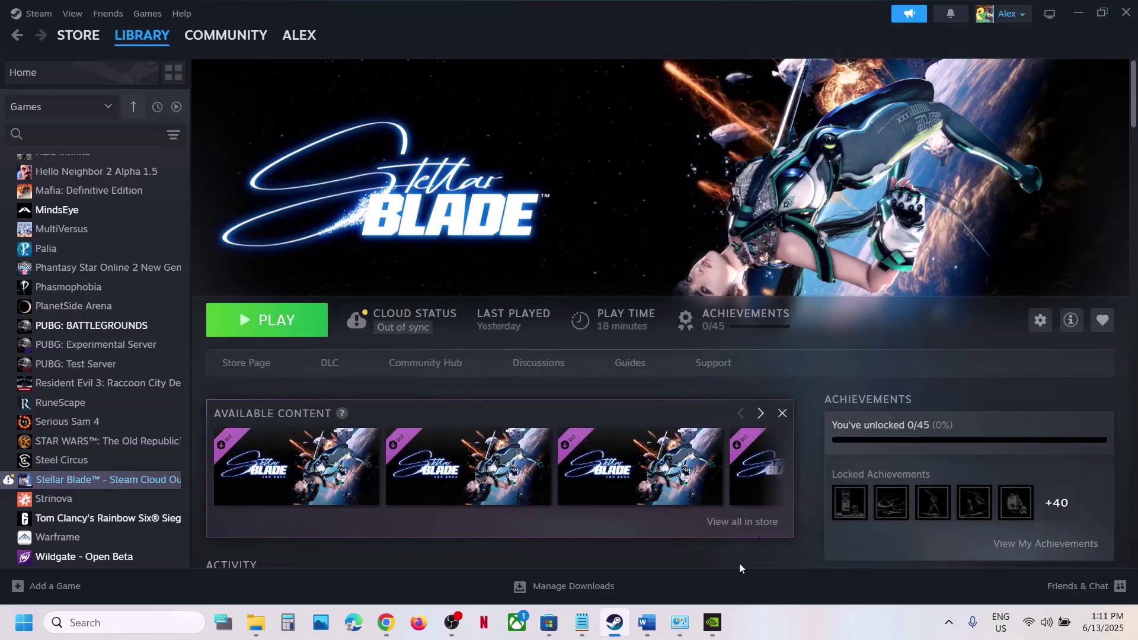
Copy the Visual C++ link from Step 17 of the Word document and load it in a new Chrome tab
click(647, 622)
scroll(768, 432, down, 5)
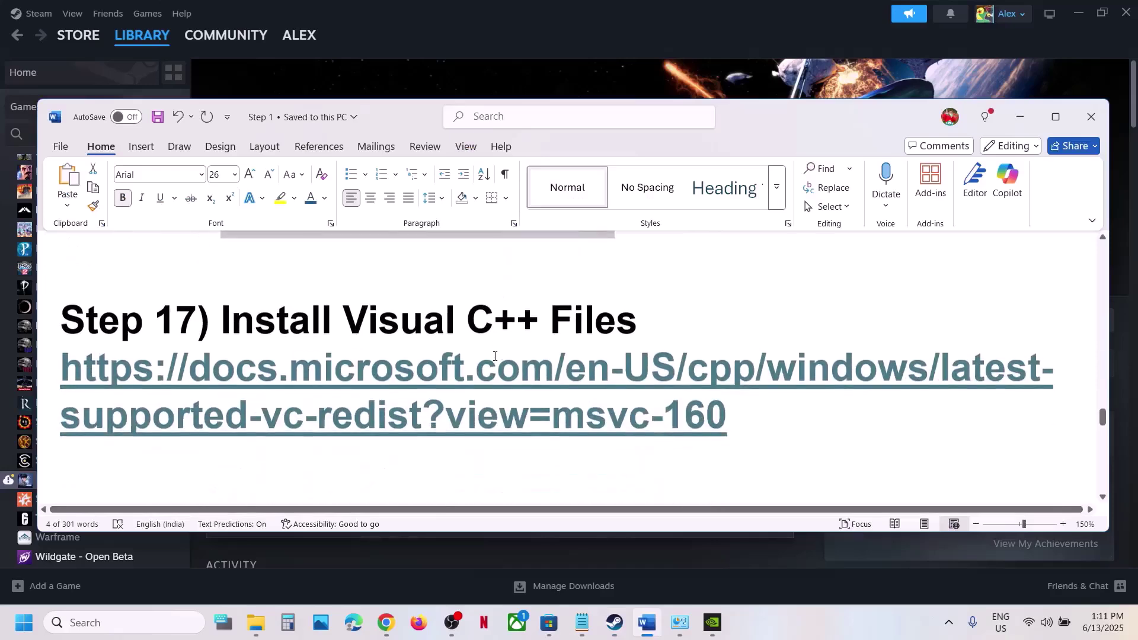
drag(768, 432, 58, 359)
key(ctrl+c)
click(388, 625)
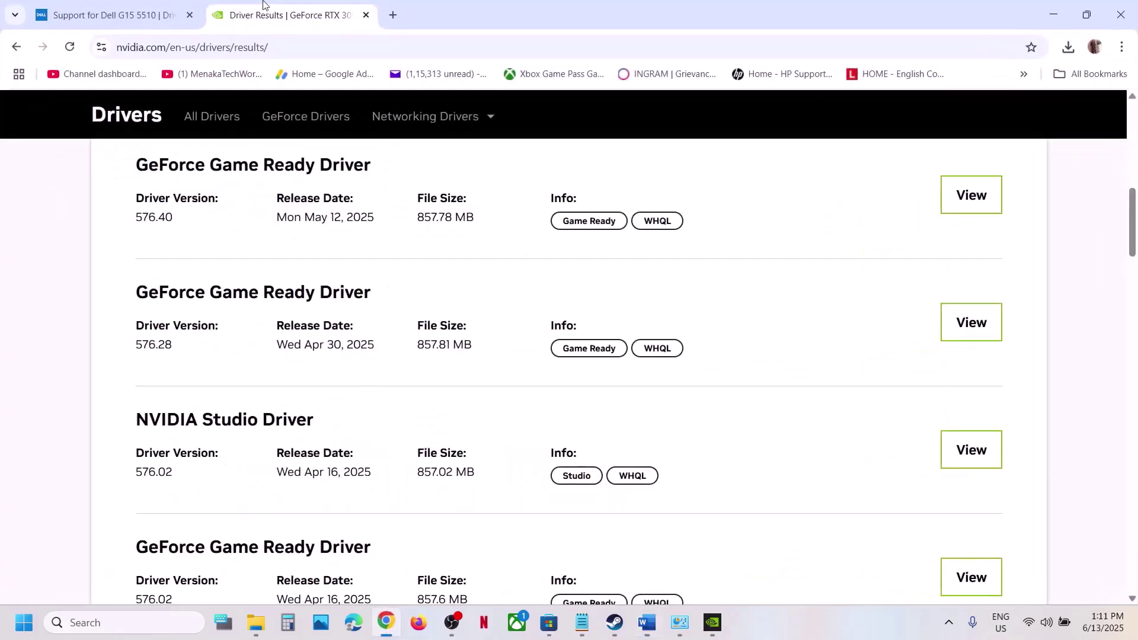
click(392, 15)
key(ctrl+v)
key(Return)
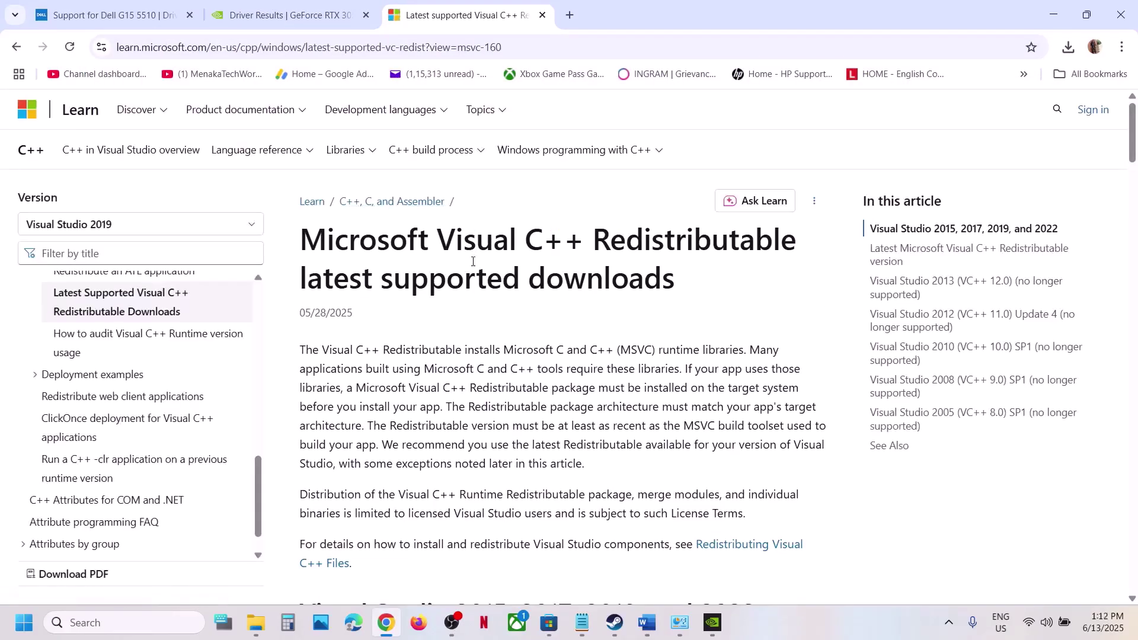
Download the latest X86 Visual C++ Redistributable from the architecture table, run it and start its repair
scroll(442, 331, down, 3)
scroll(442, 330, down, 14)
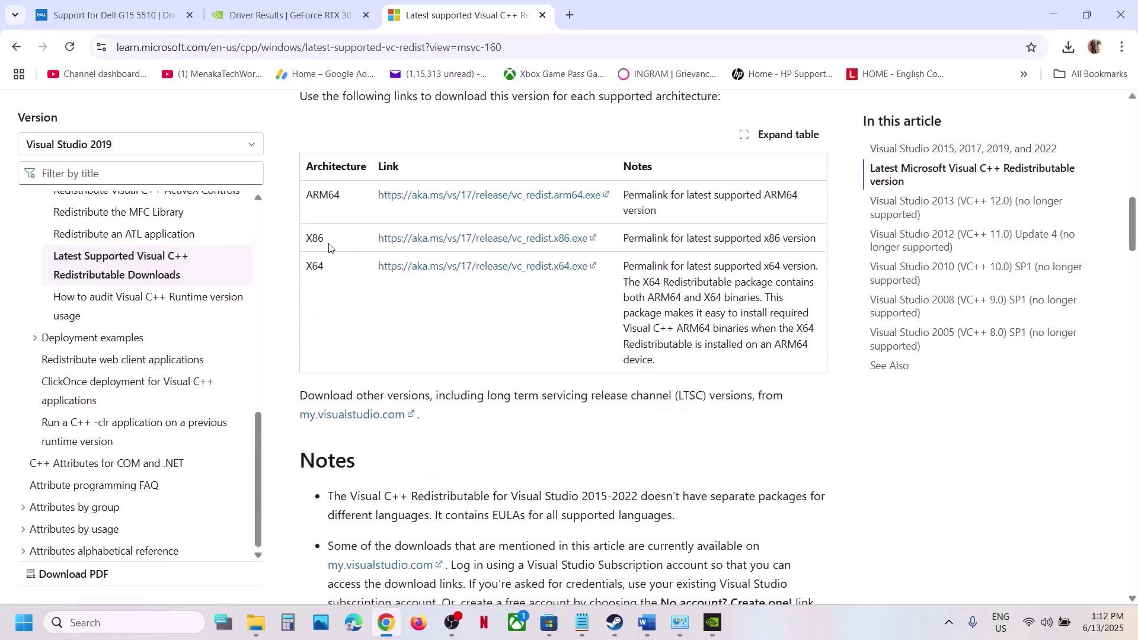
click(315, 268)
click(408, 239)
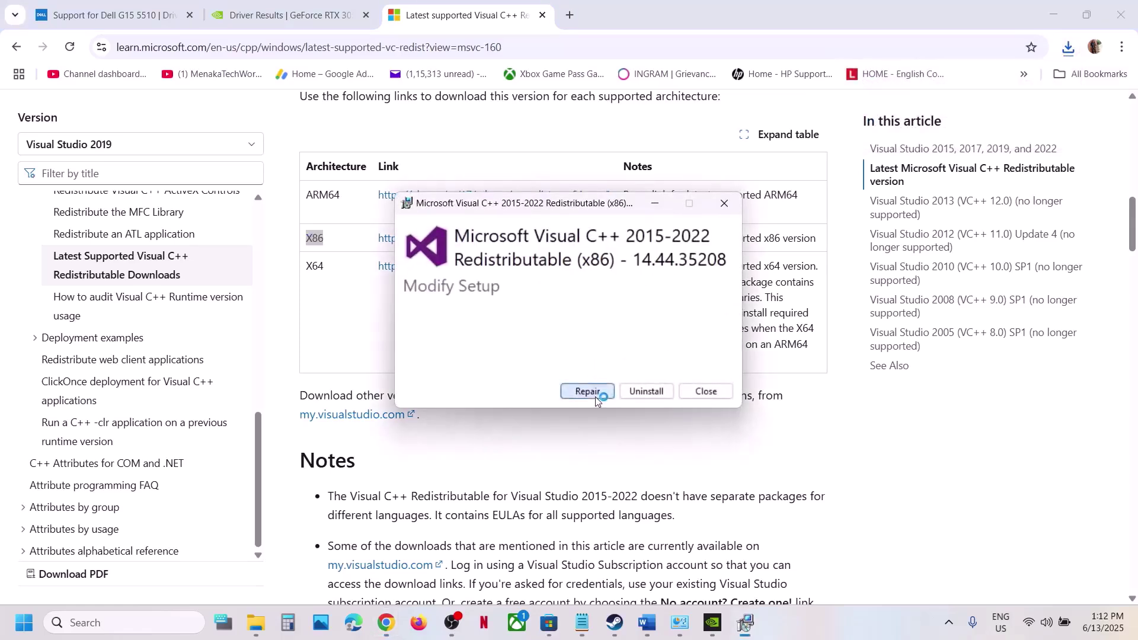
click(595, 396)
click(608, 418)
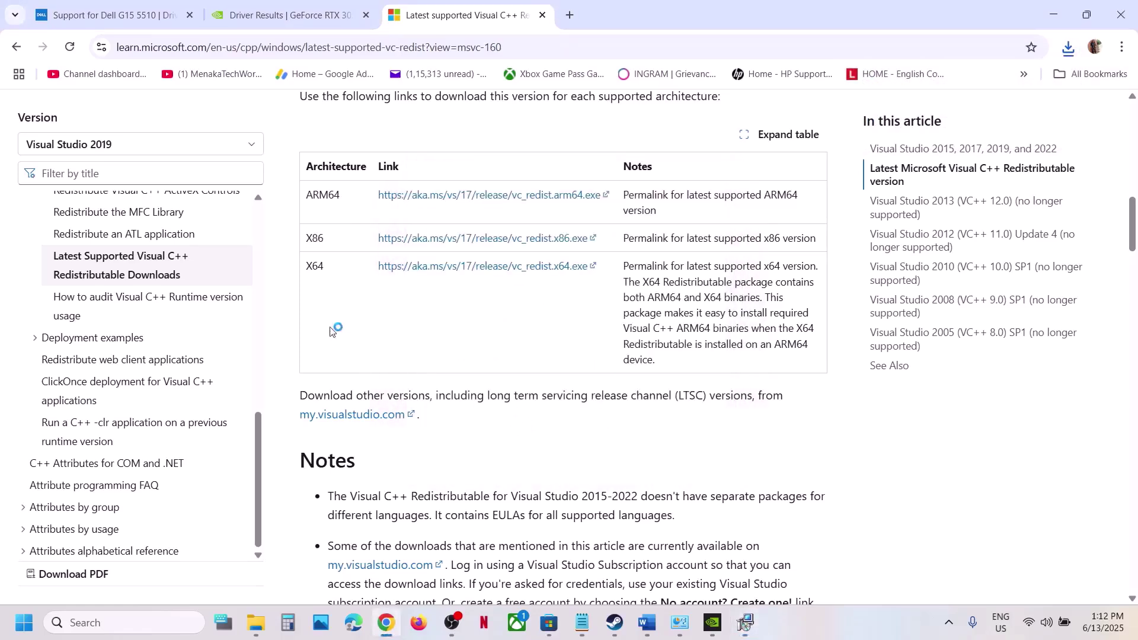
Download the X64 Visual C++ Redistributable, run the installer and start its repair
double_click(314, 265)
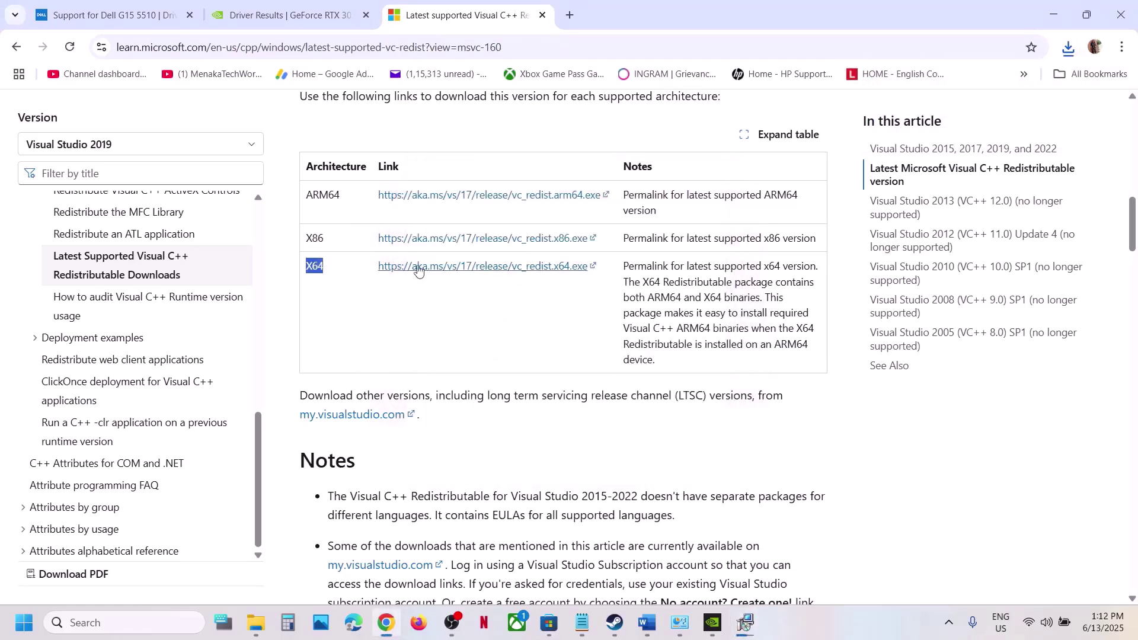
click(1067, 49)
click(984, 108)
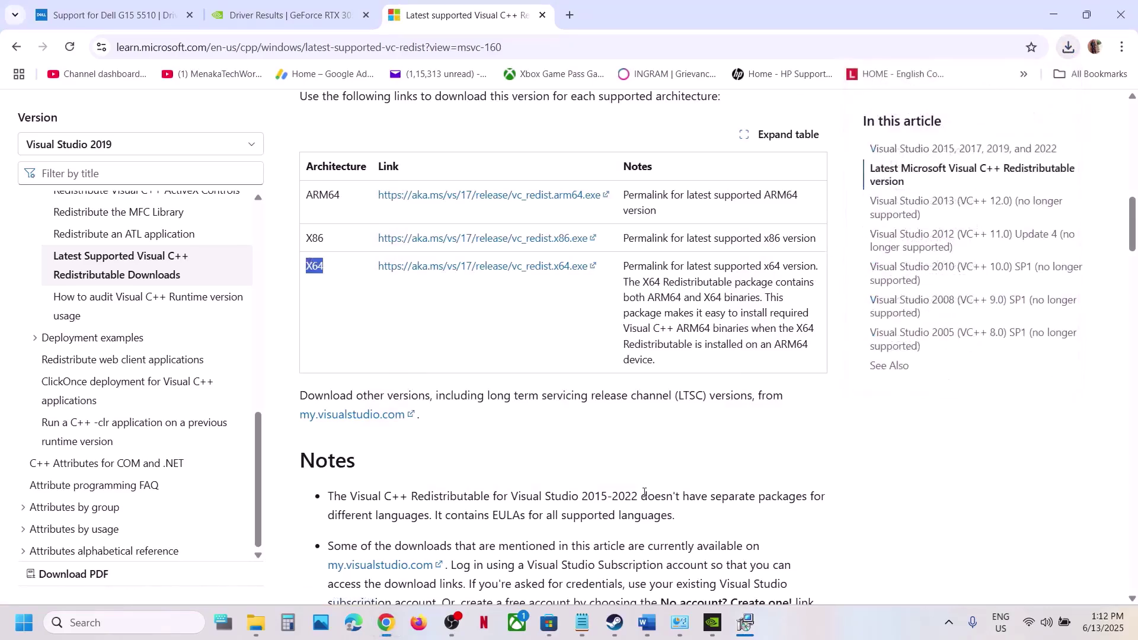
click(586, 390)
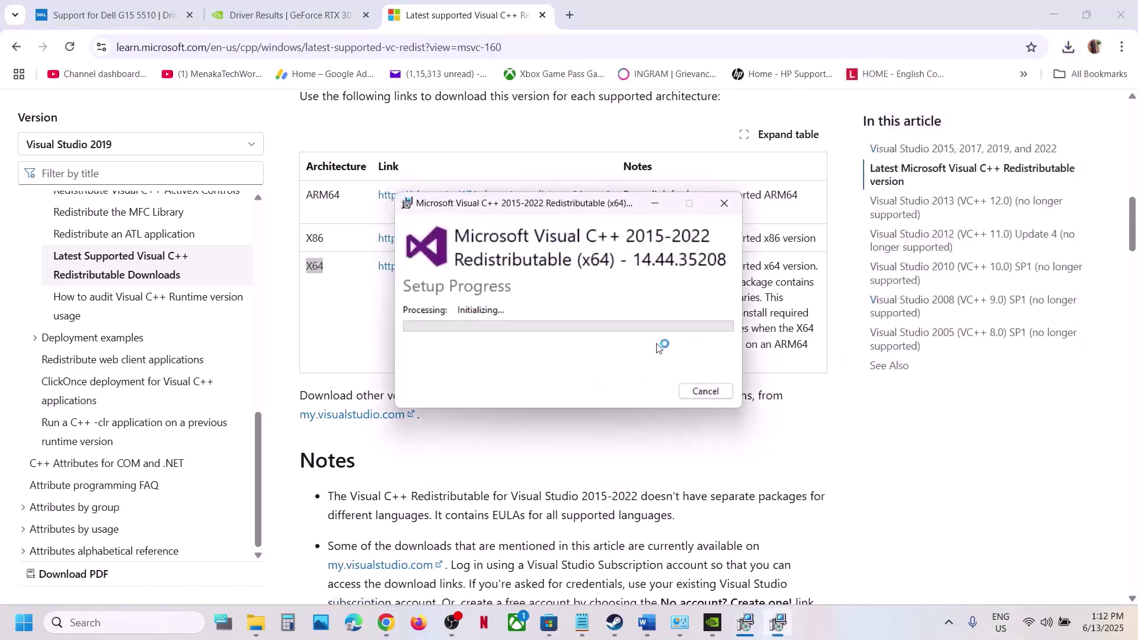
click(514, 418)
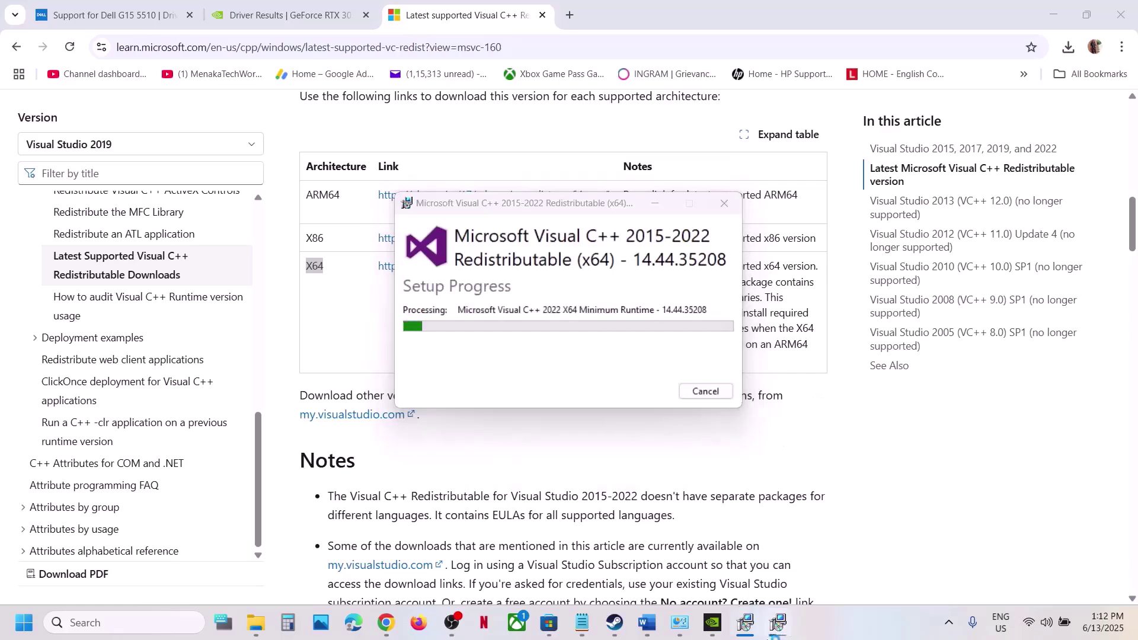
Bring up the x86 setup window, move it beside the x64 one and close both finished installers
click(747, 633)
key(Return)
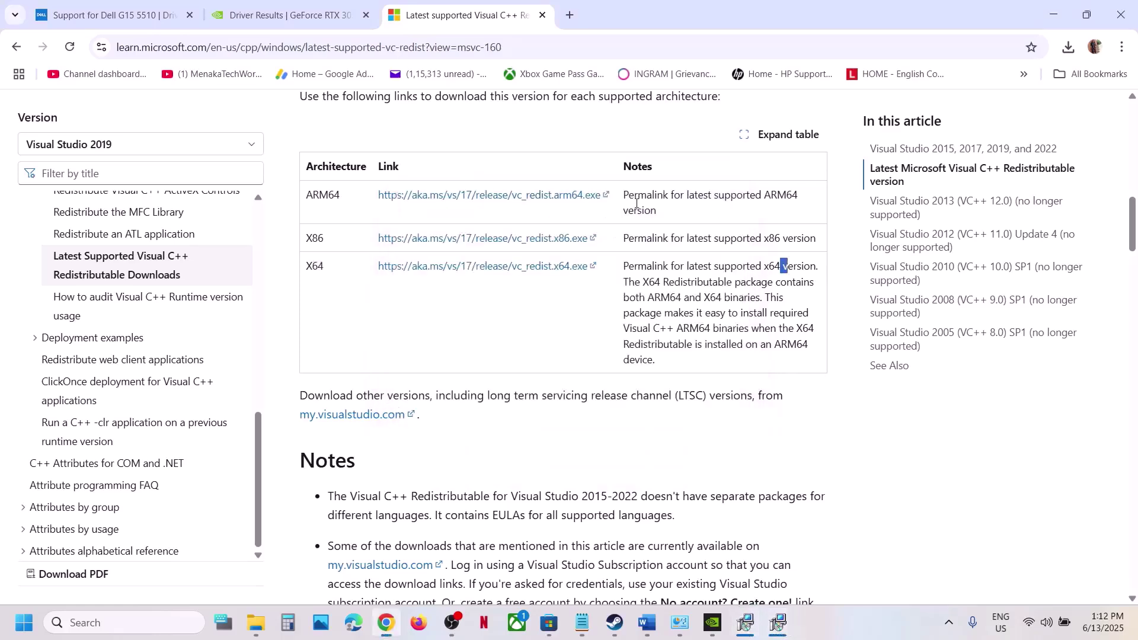
click(750, 626)
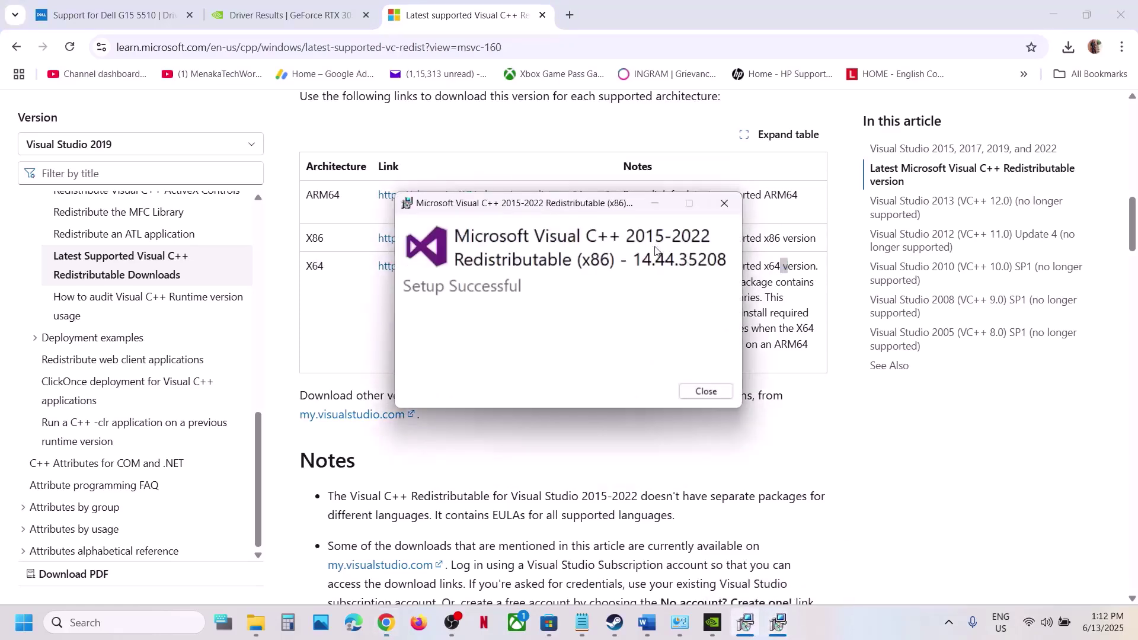
drag(590, 209, 939, 348)
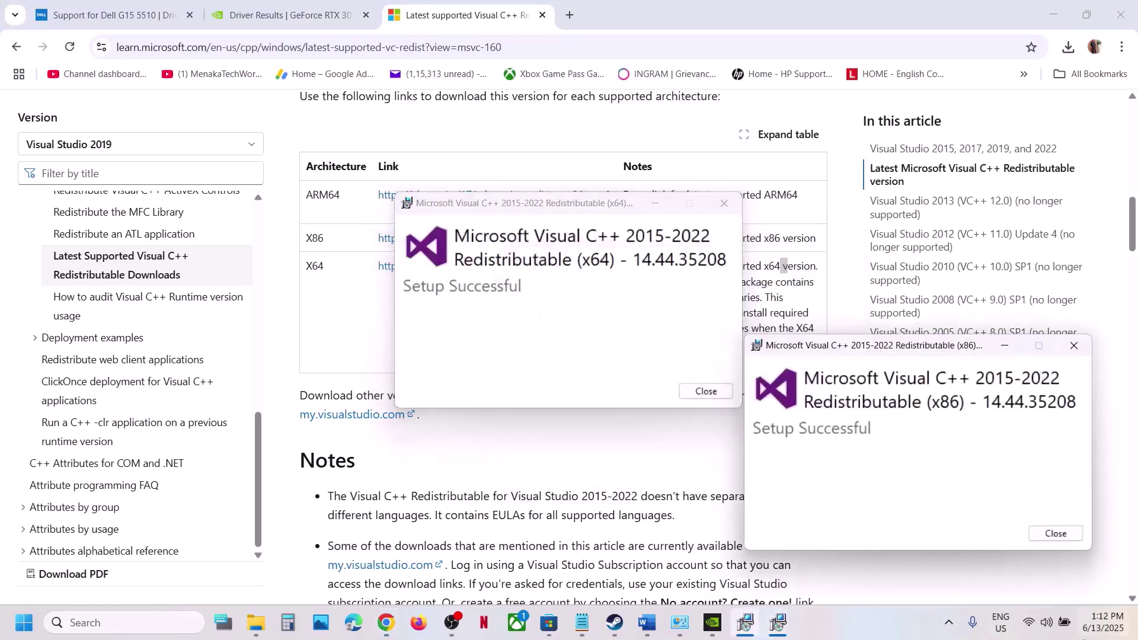
click(1054, 530)
click(705, 391)
Show the computer's power options for a restart, dismiss them and switch to Steam
key(super)
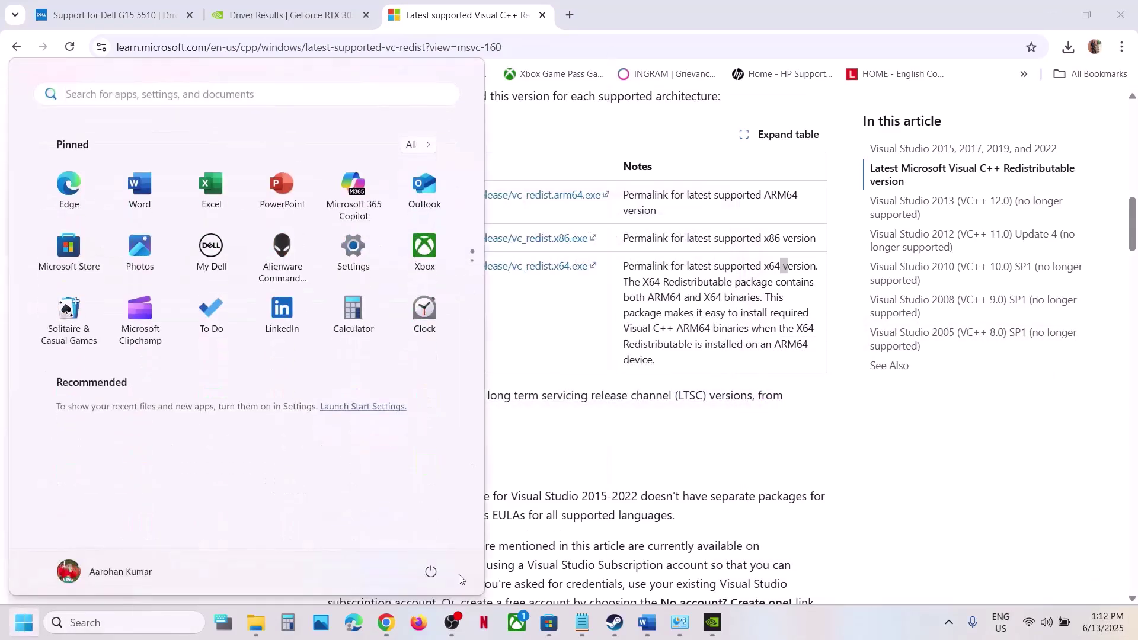
click(431, 572)
key(Escape)
click(614, 622)
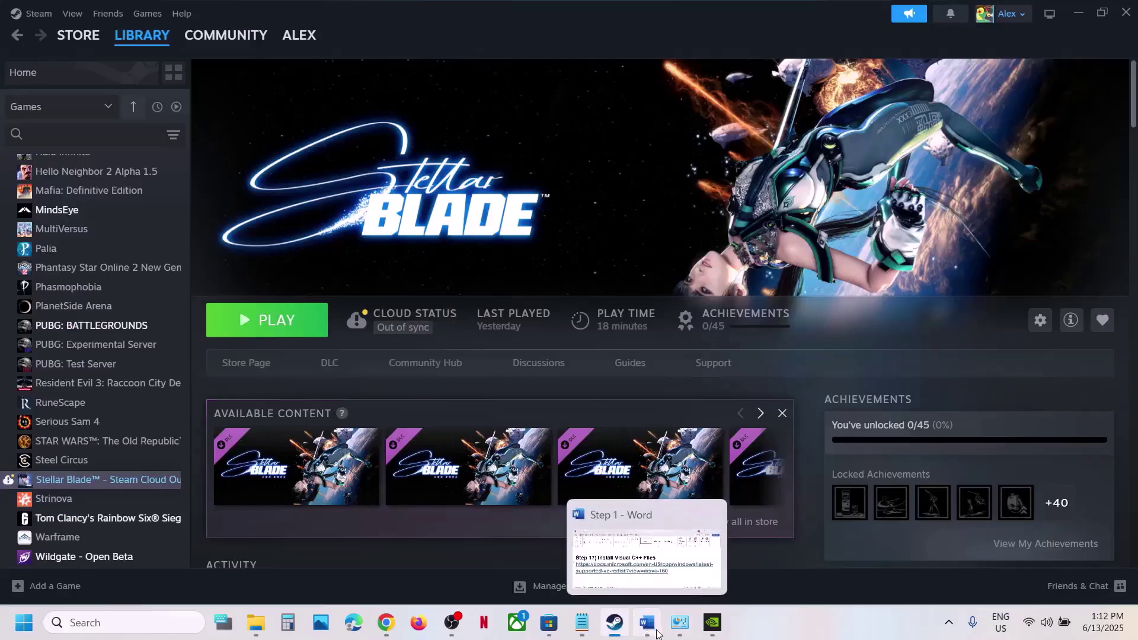
Switch to the Word document and highlight the advice in Step 18 to set overclocking to default
click(651, 628)
scroll(593, 393, down, 3)
scroll(593, 393, down, 1)
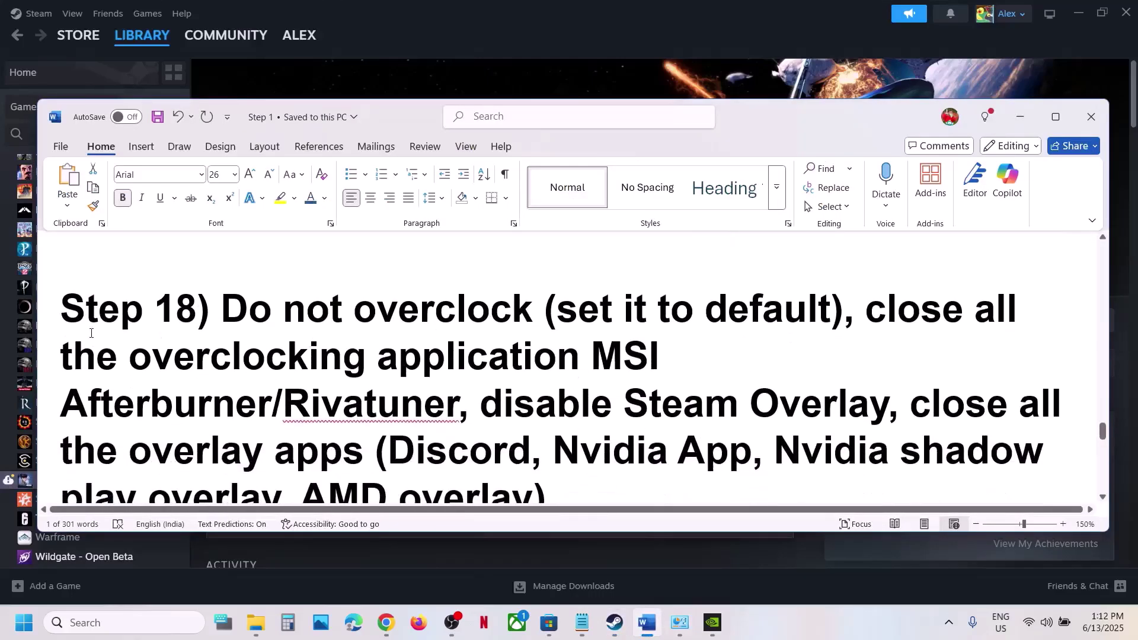
drag(228, 313, 832, 309)
click(541, 291)
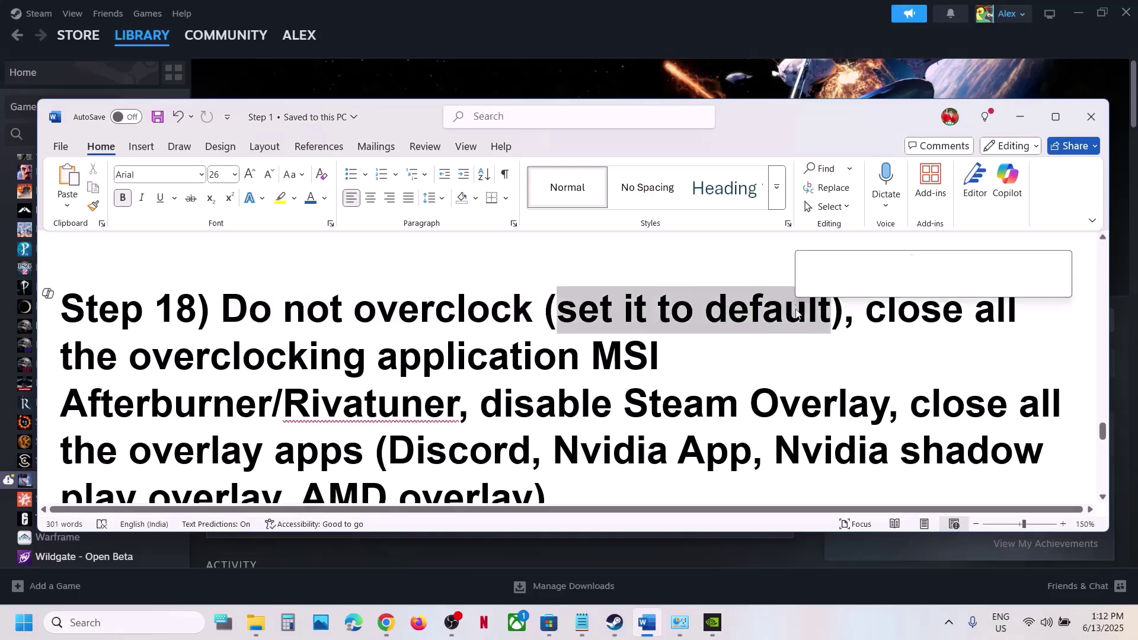
Maximize the Word window and highlight the Step 18 instruction to close all overclocking applications
click(1055, 117)
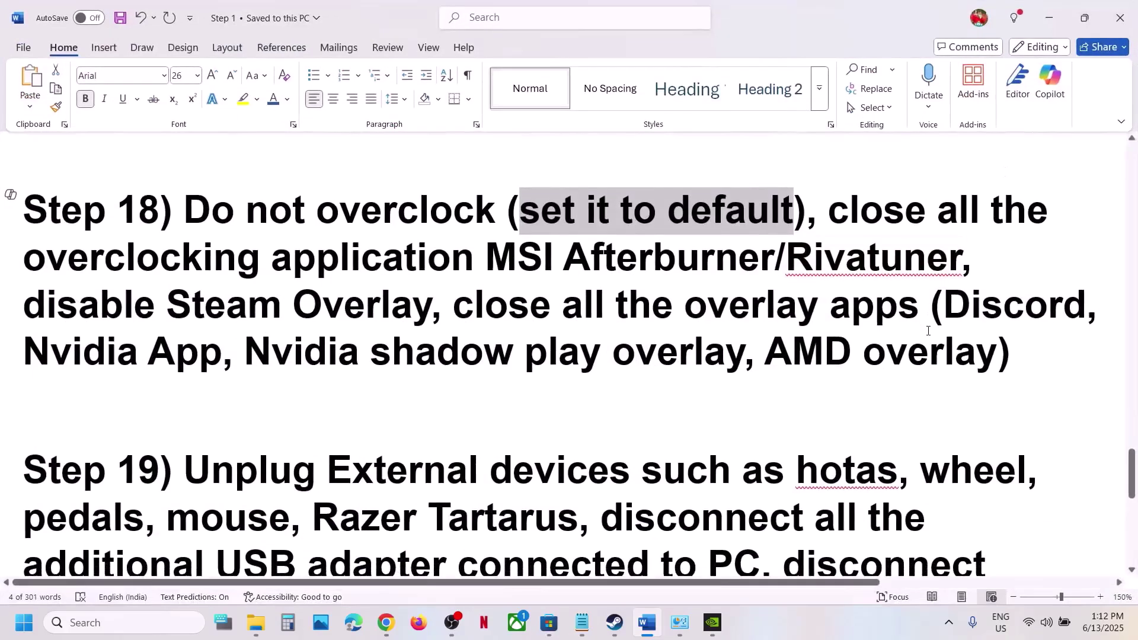
scroll(927, 330, up, 1)
drag(829, 266, 271, 311)
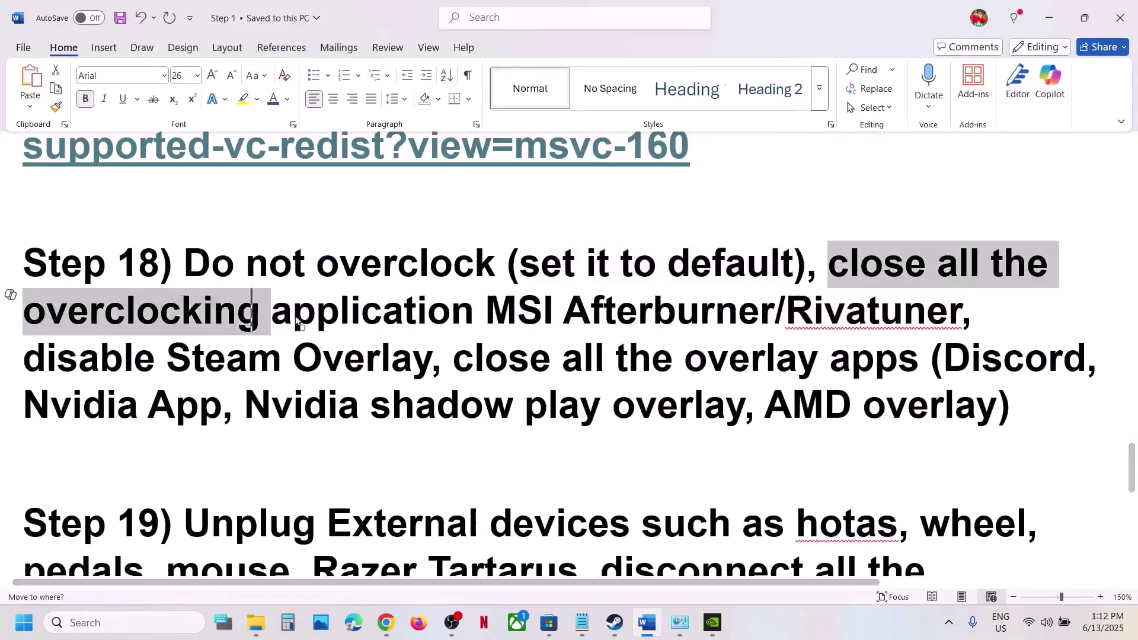